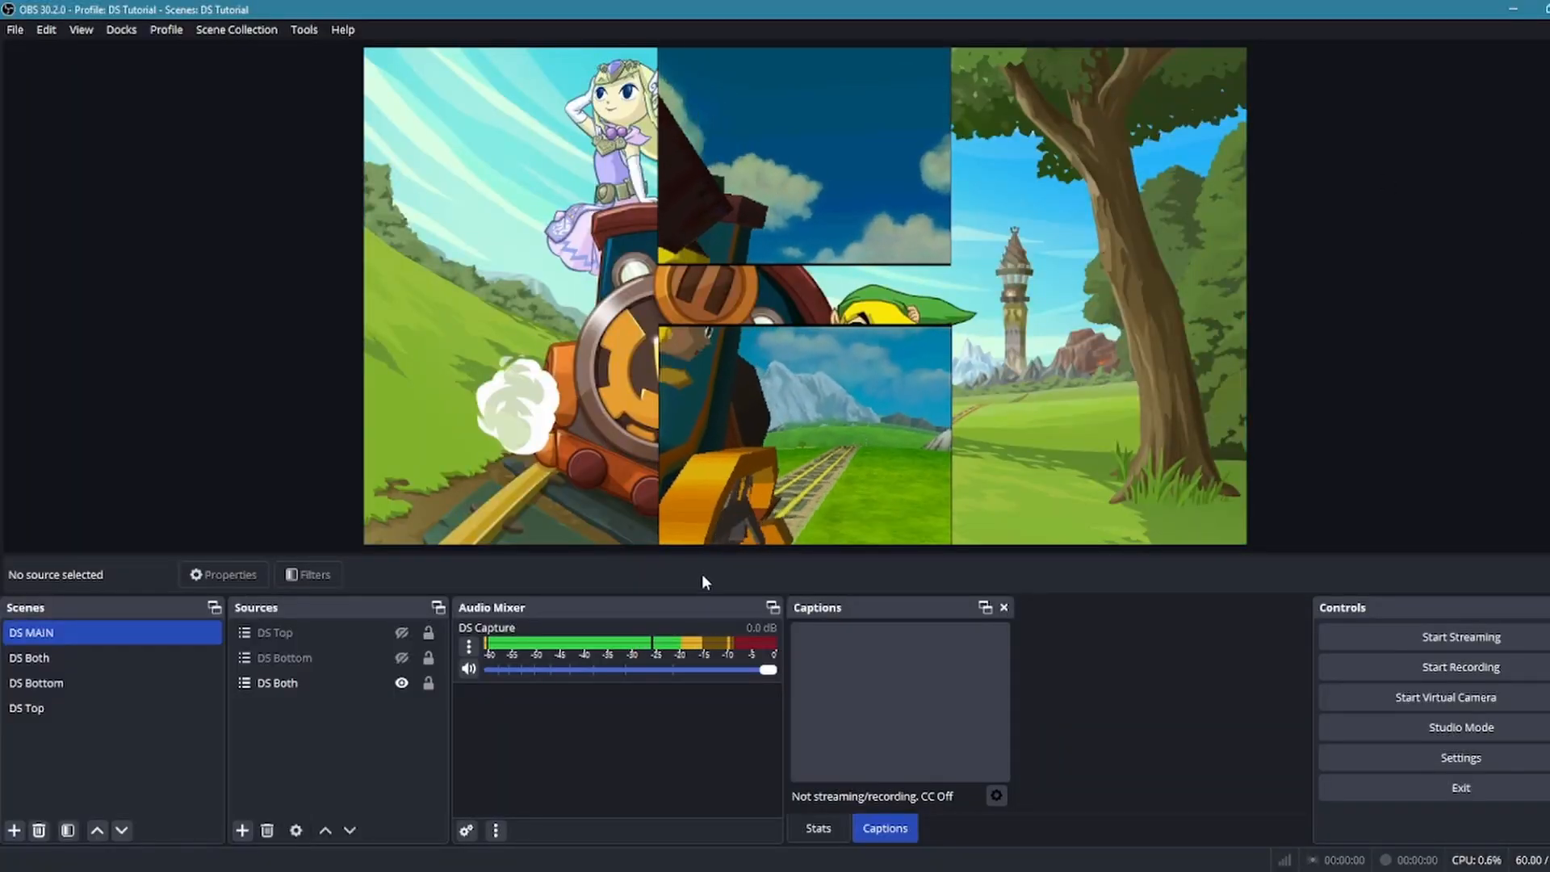
Cycle the DS MAIN scene between the DS Bottom, DS Top and DS Both layouts to preview each one
click(253, 659)
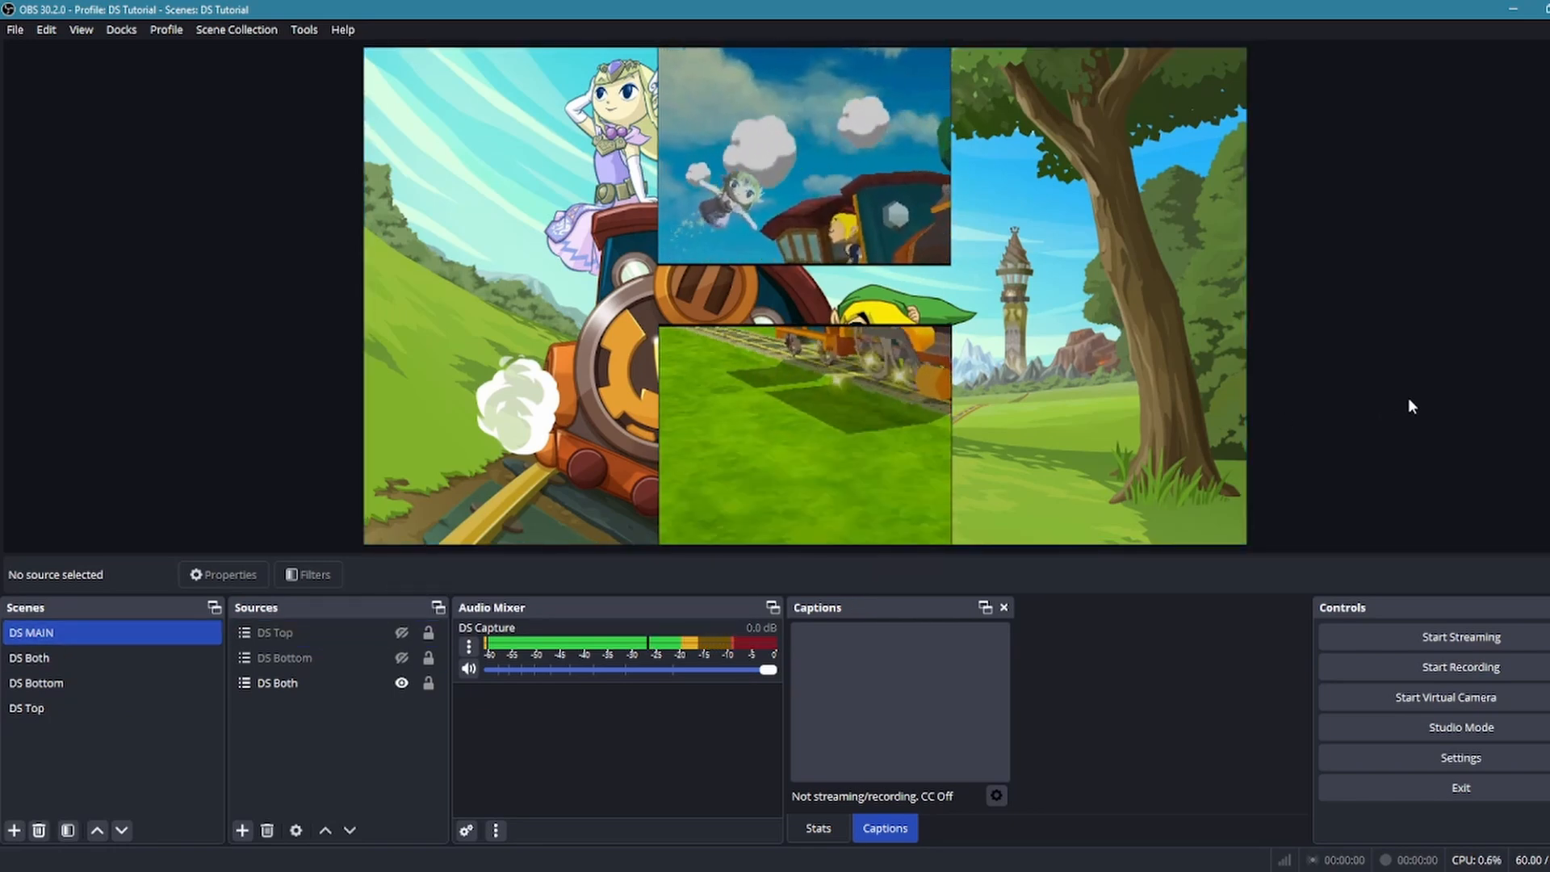
key(2)
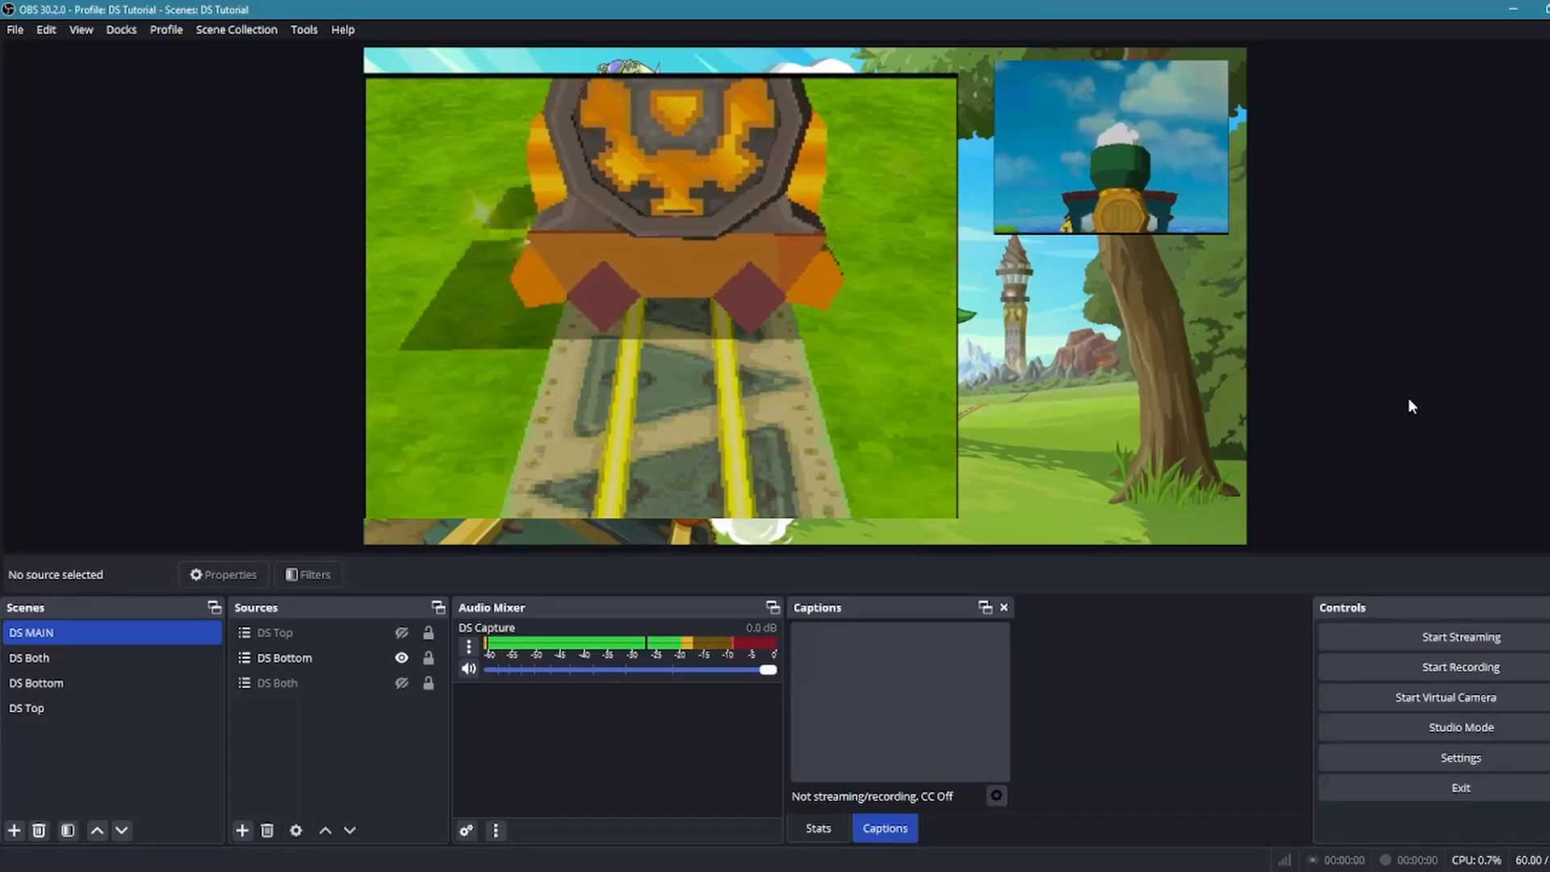
key(1)
key(3)
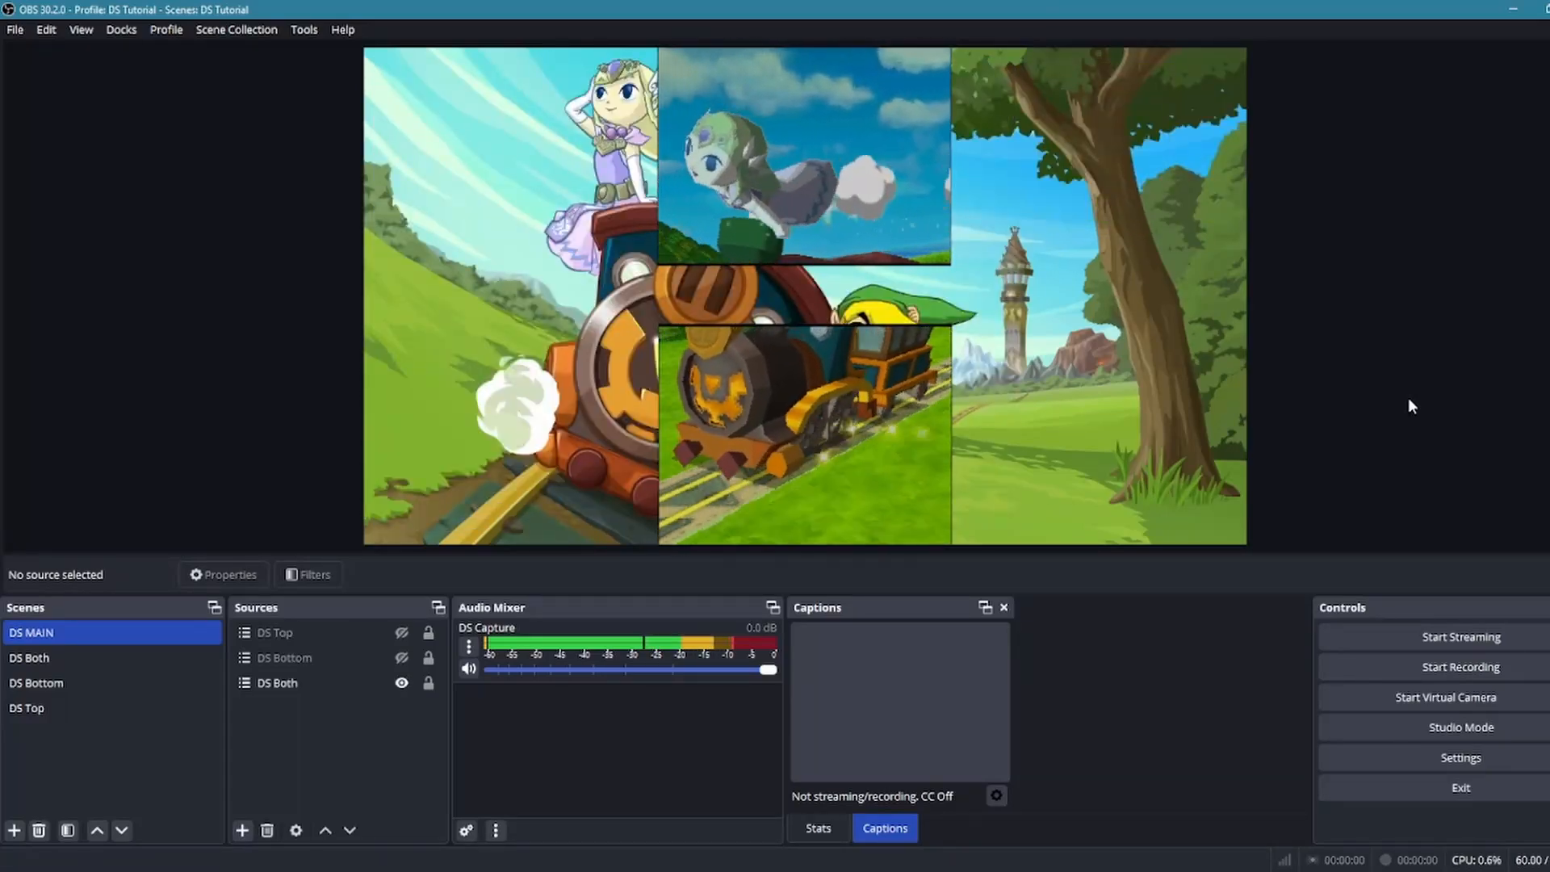
key(2)
key(1)
key(3)
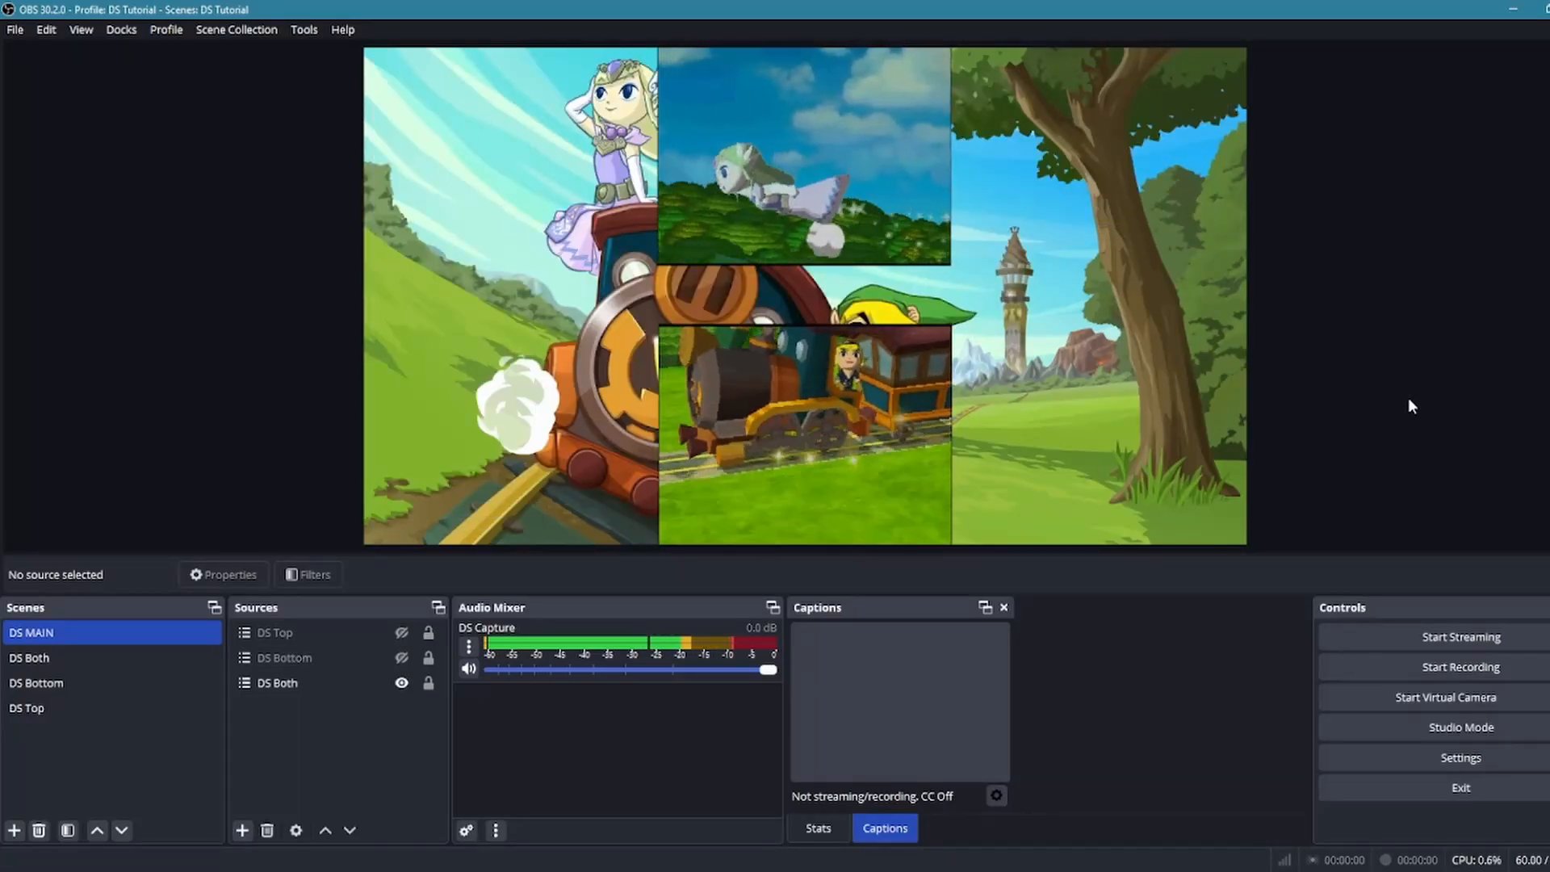
key(2)
key(1)
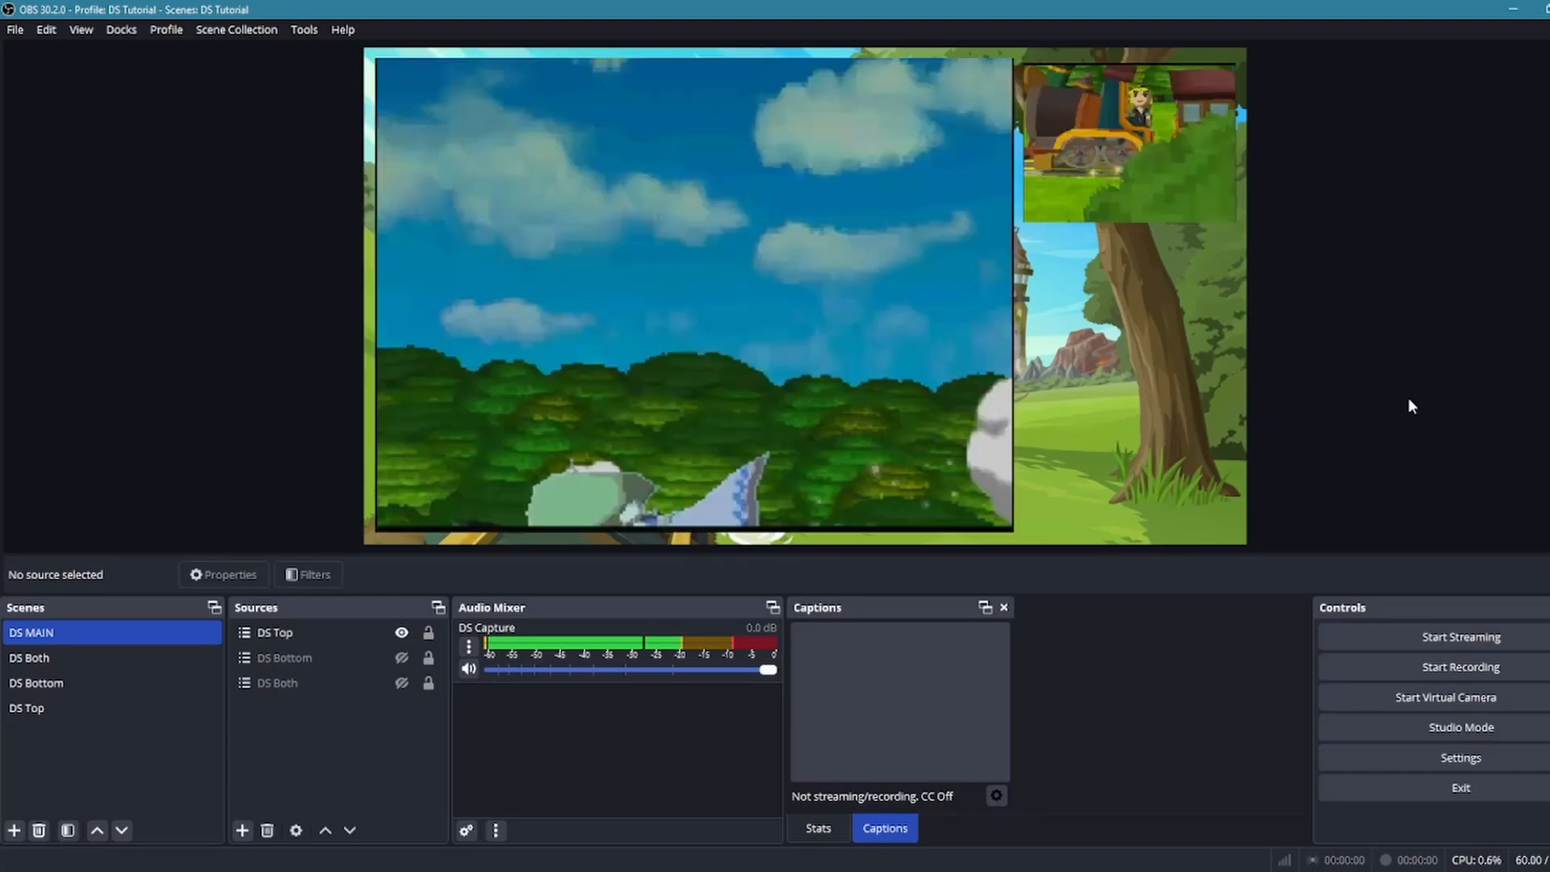
key(2)
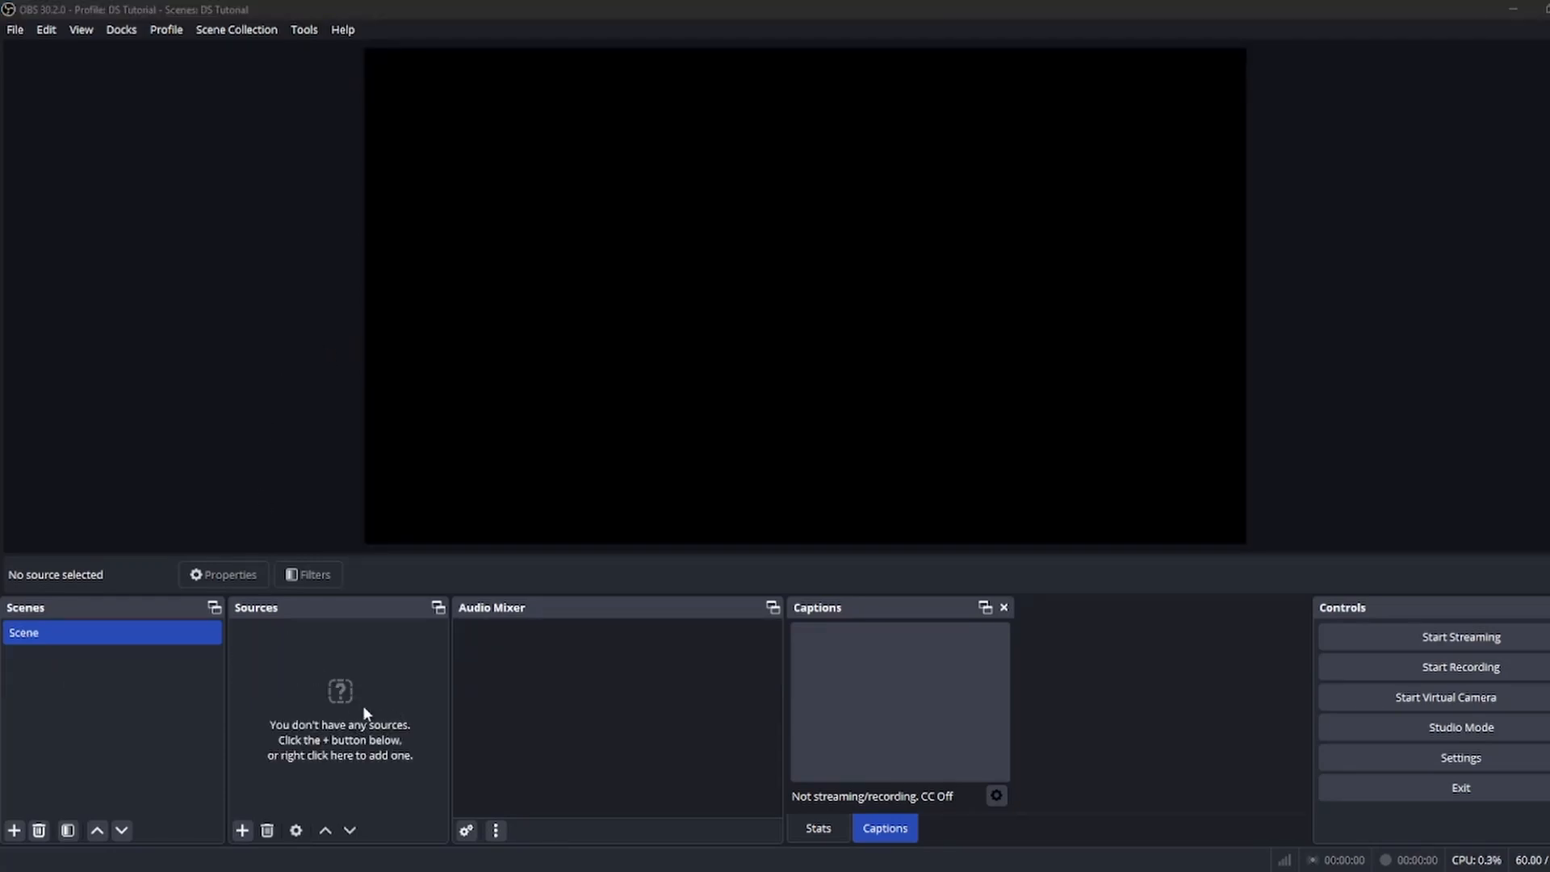
Add a Video Capture Device source named DS Capture and review its properties, keeping the USB Video device
click(241, 830)
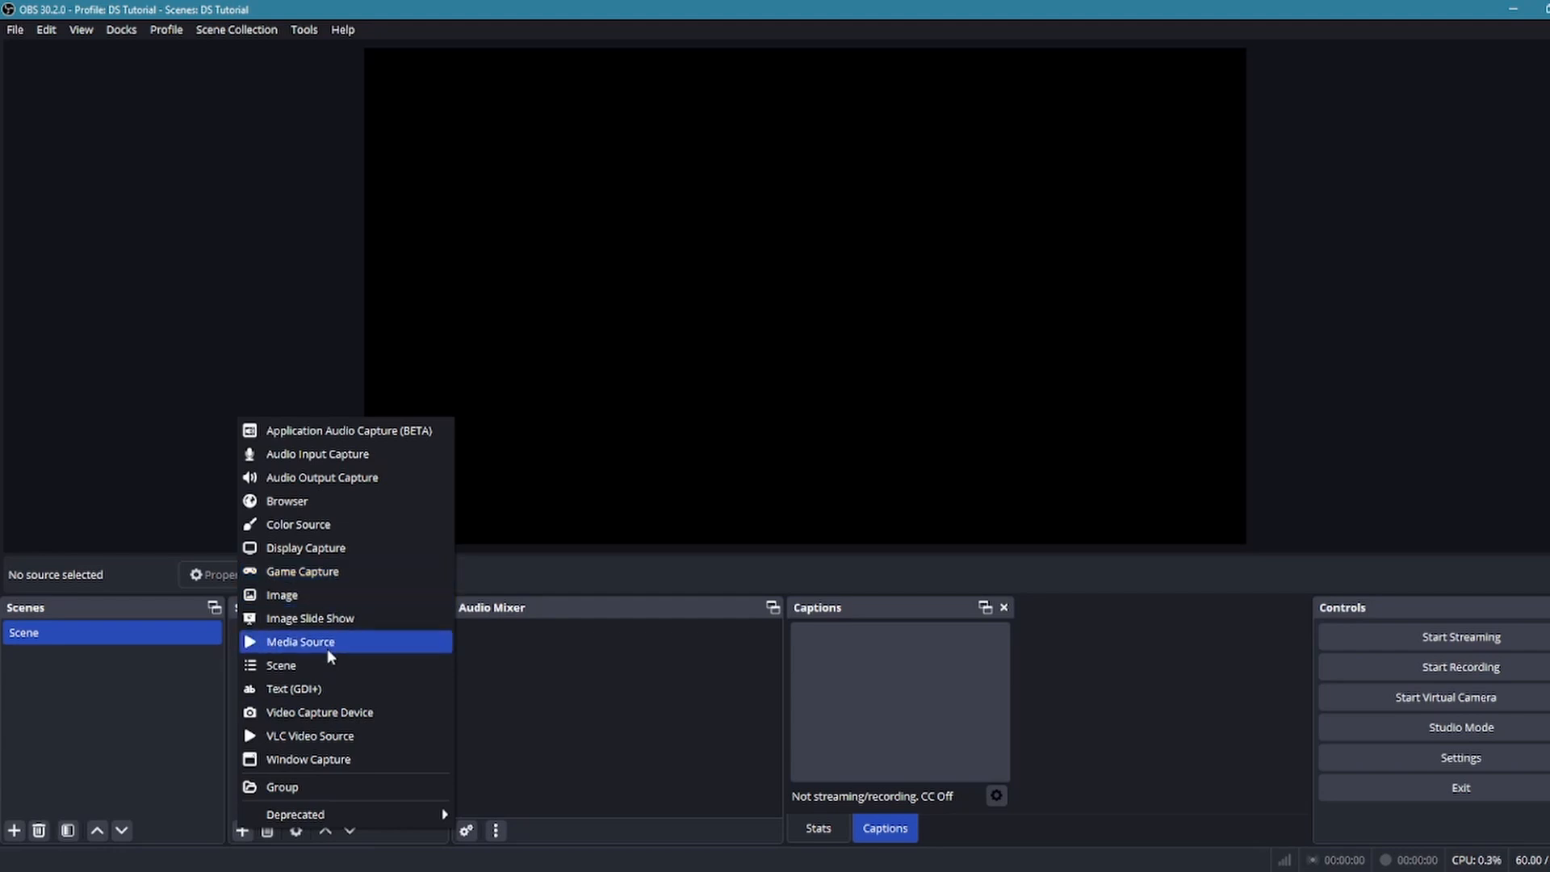
click(325, 714)
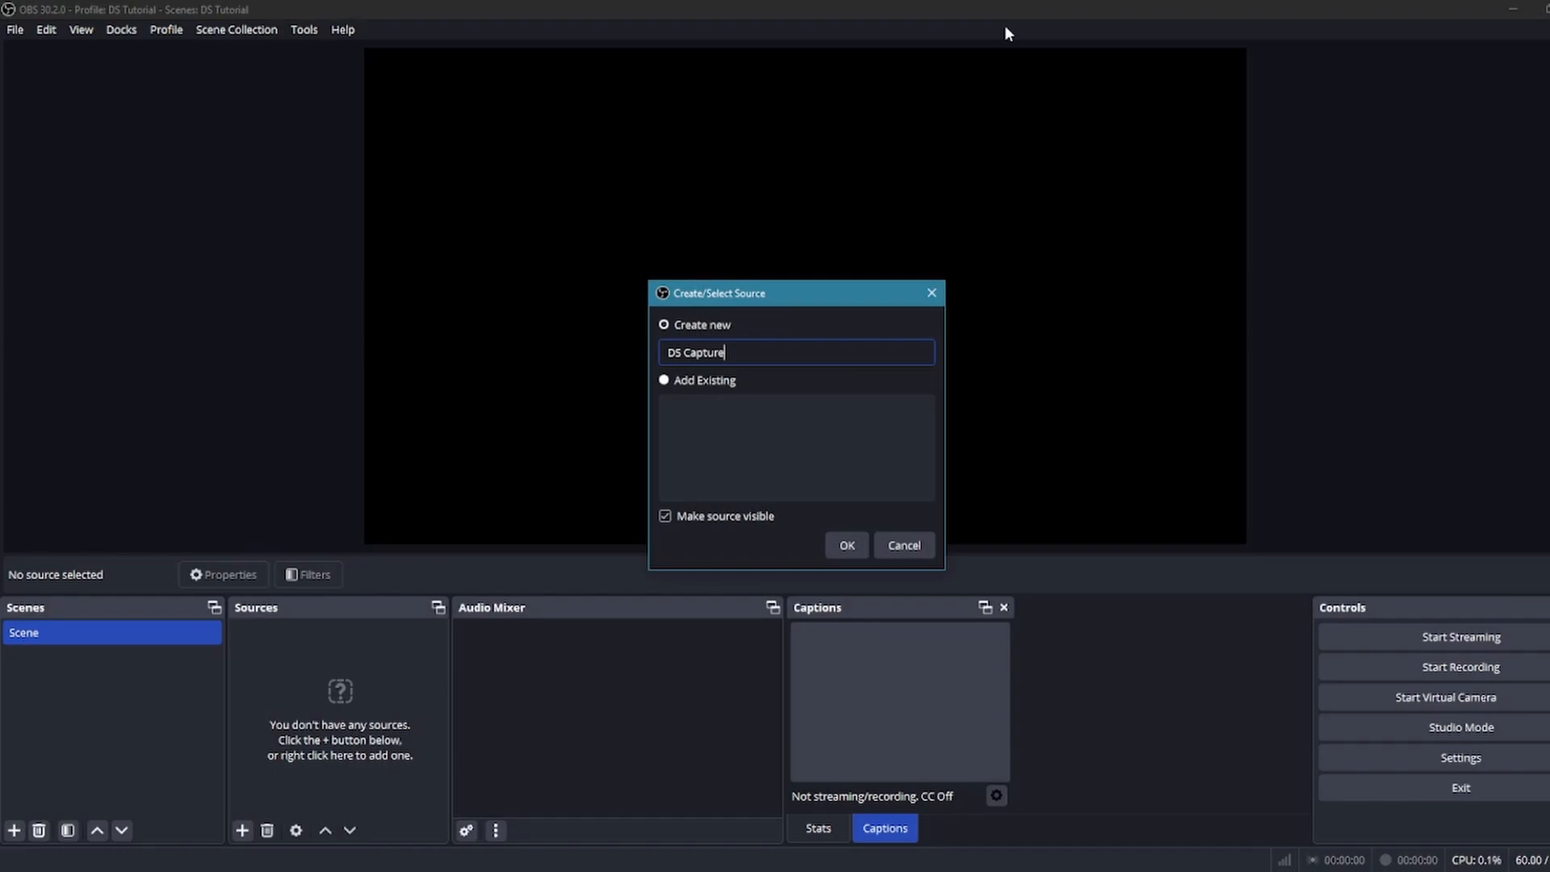
click(847, 545)
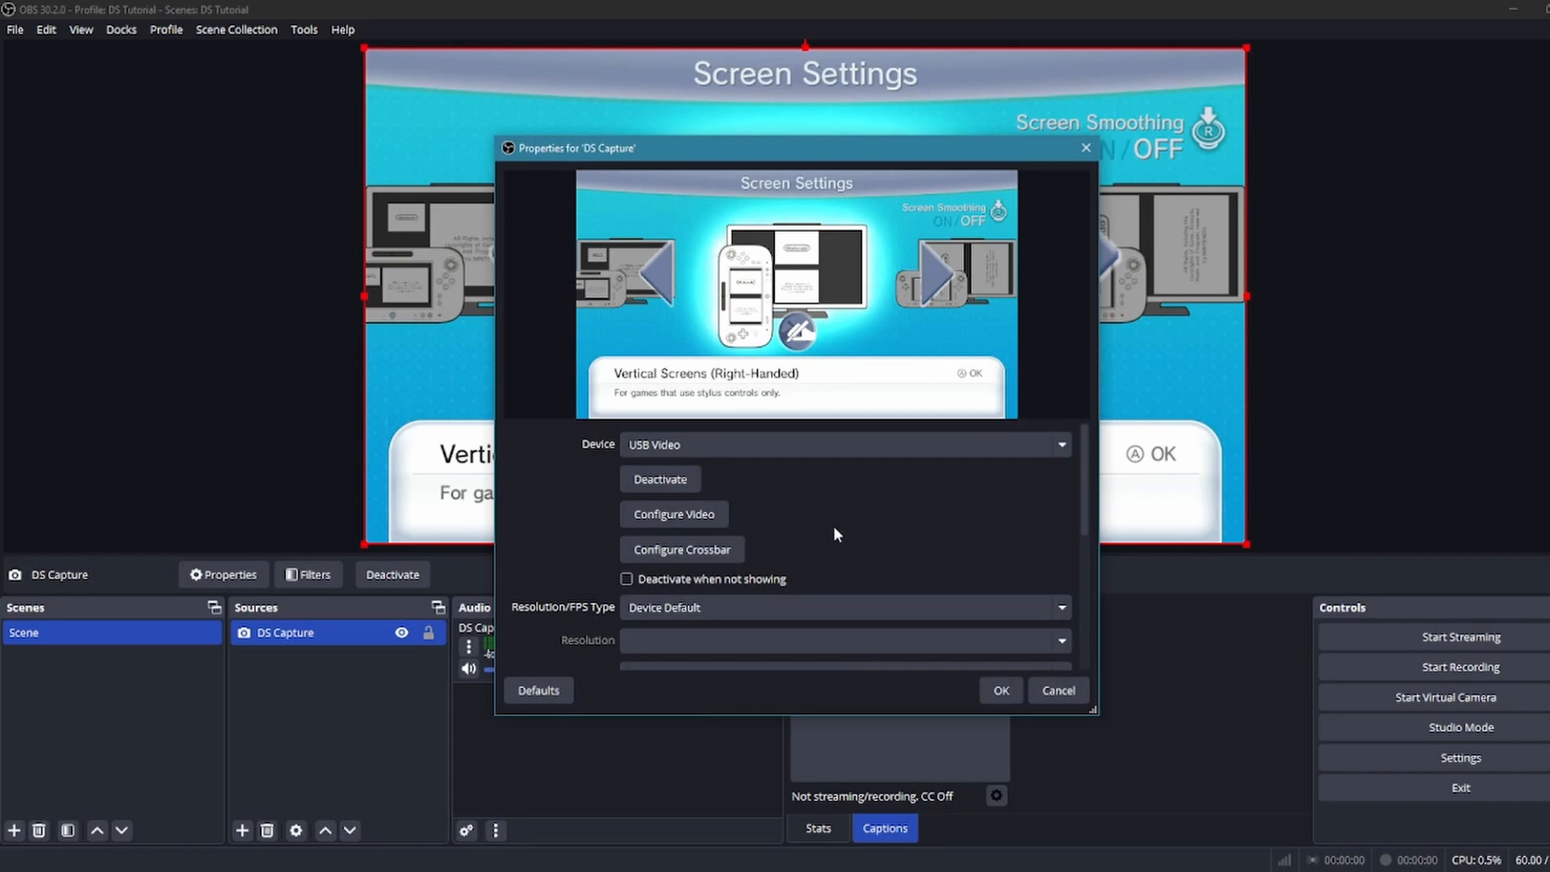
scroll(831, 529, down, 2)
scroll(830, 529, up, 2)
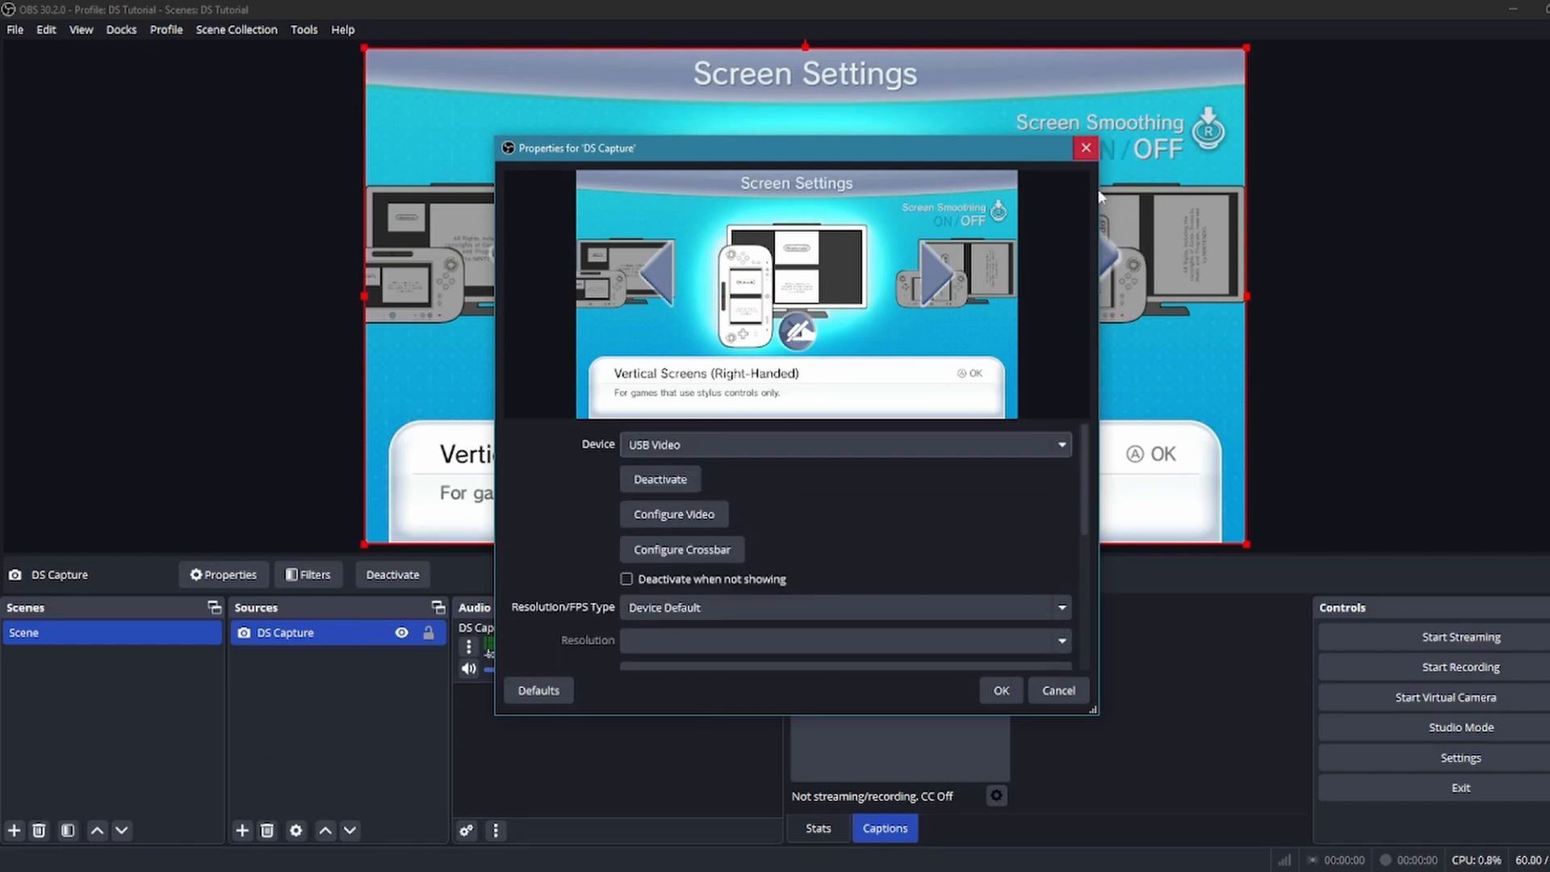
click(1085, 148)
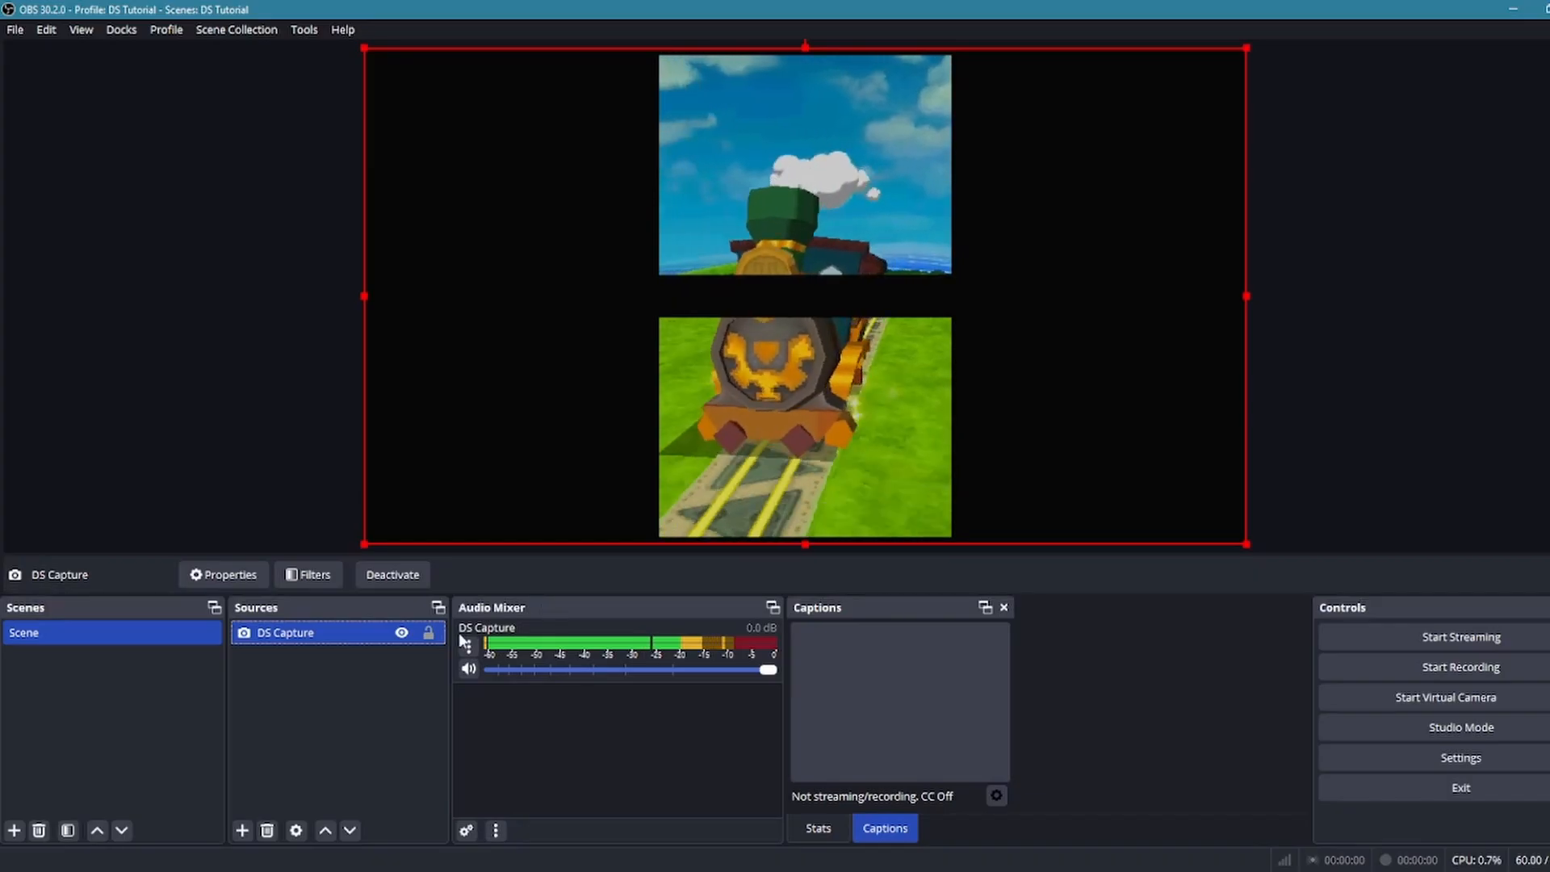
Create a source group named Top Screen Capture and move the DS Capture source into it
right_click(297, 637)
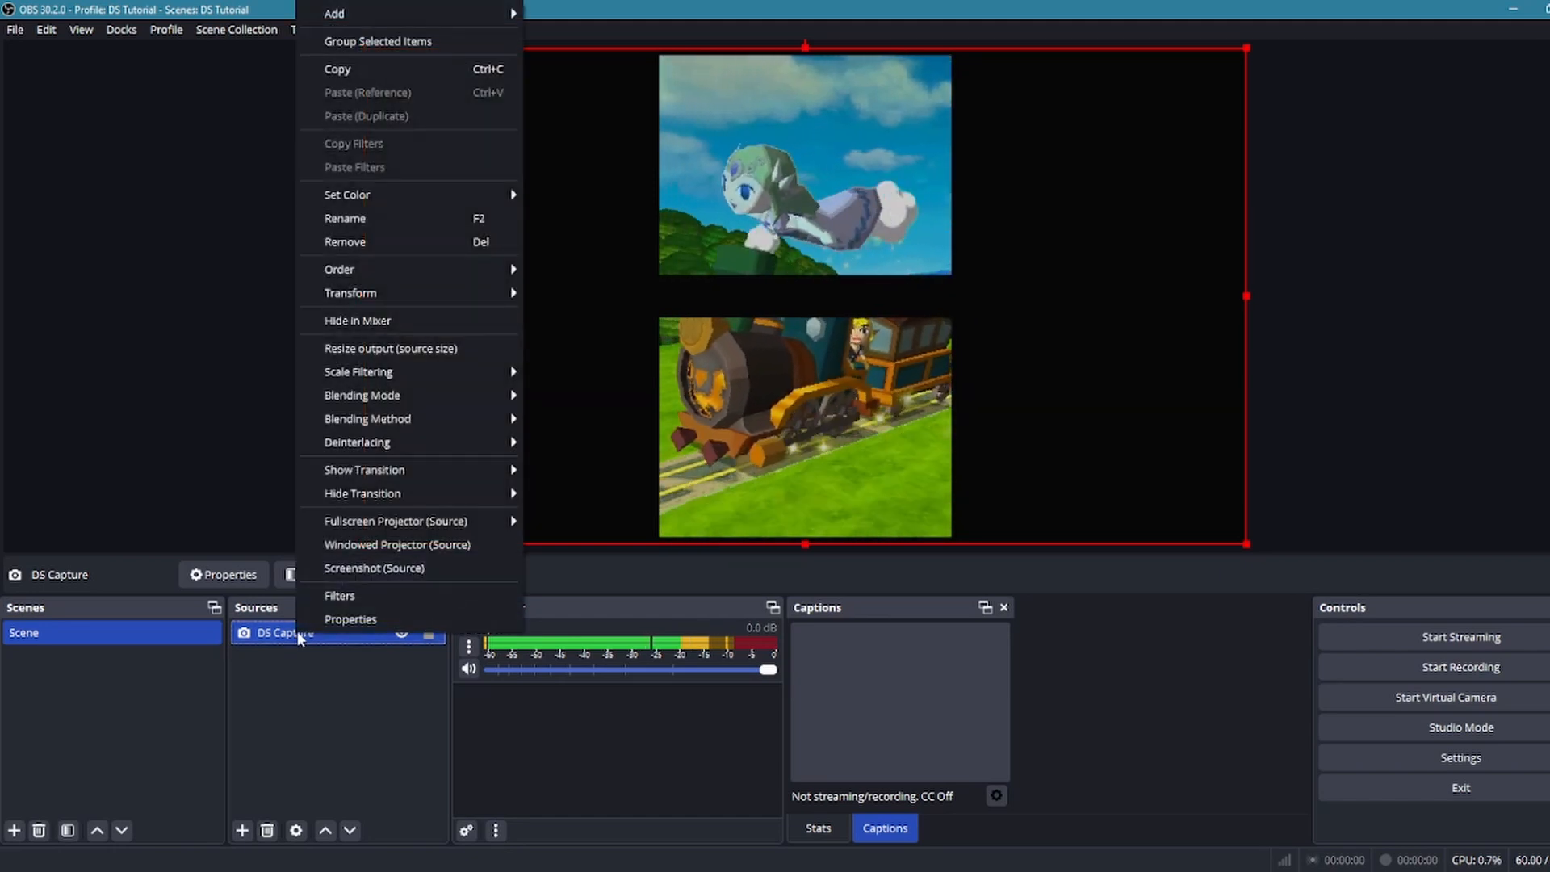
click(259, 633)
click(243, 830)
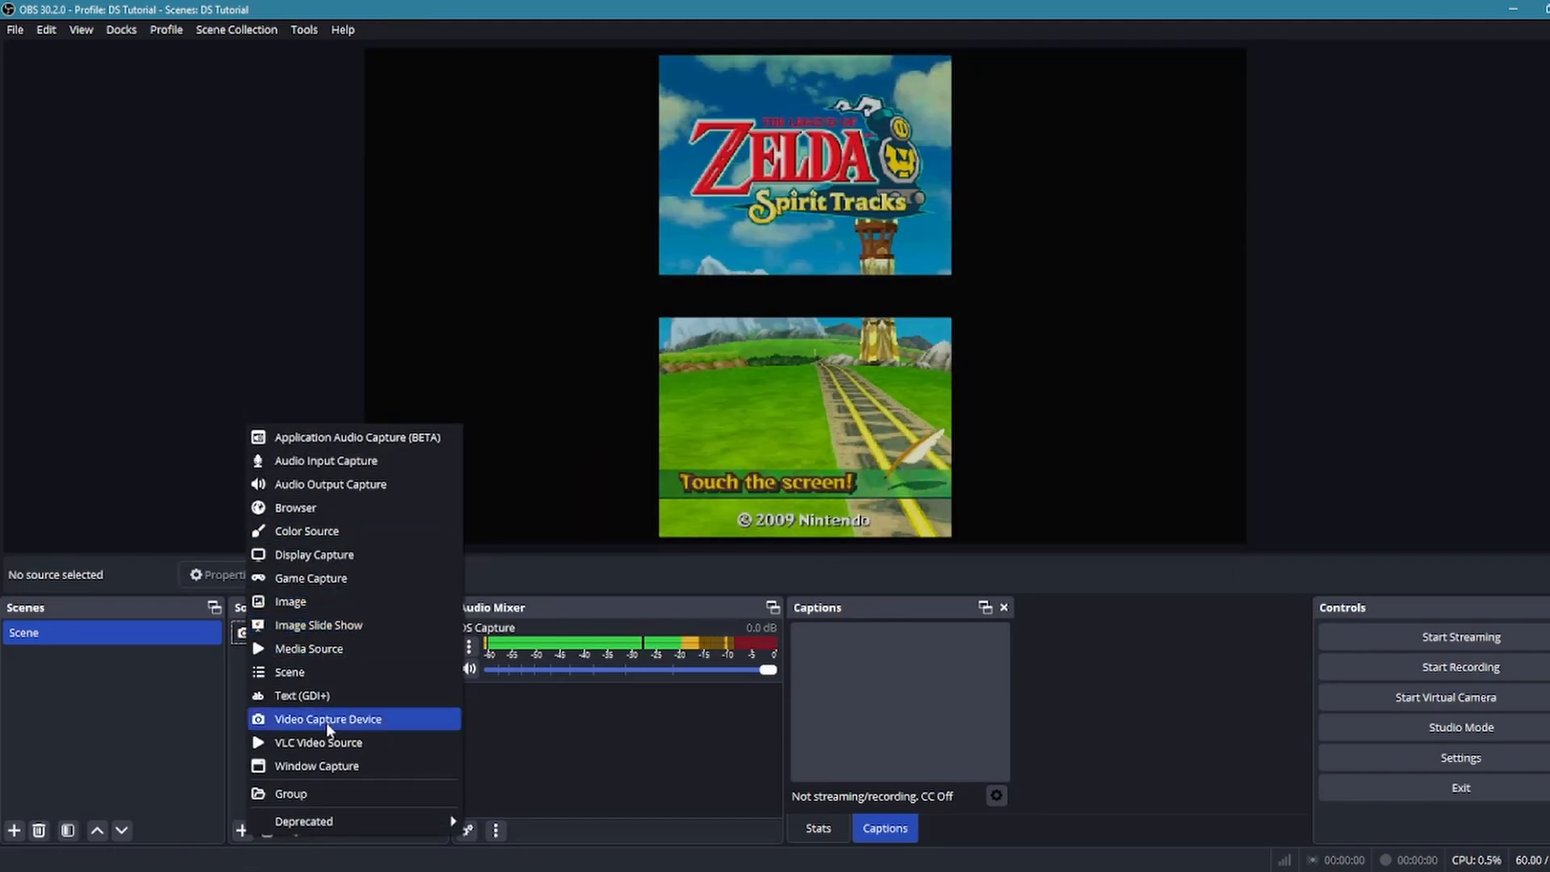
click(321, 795)
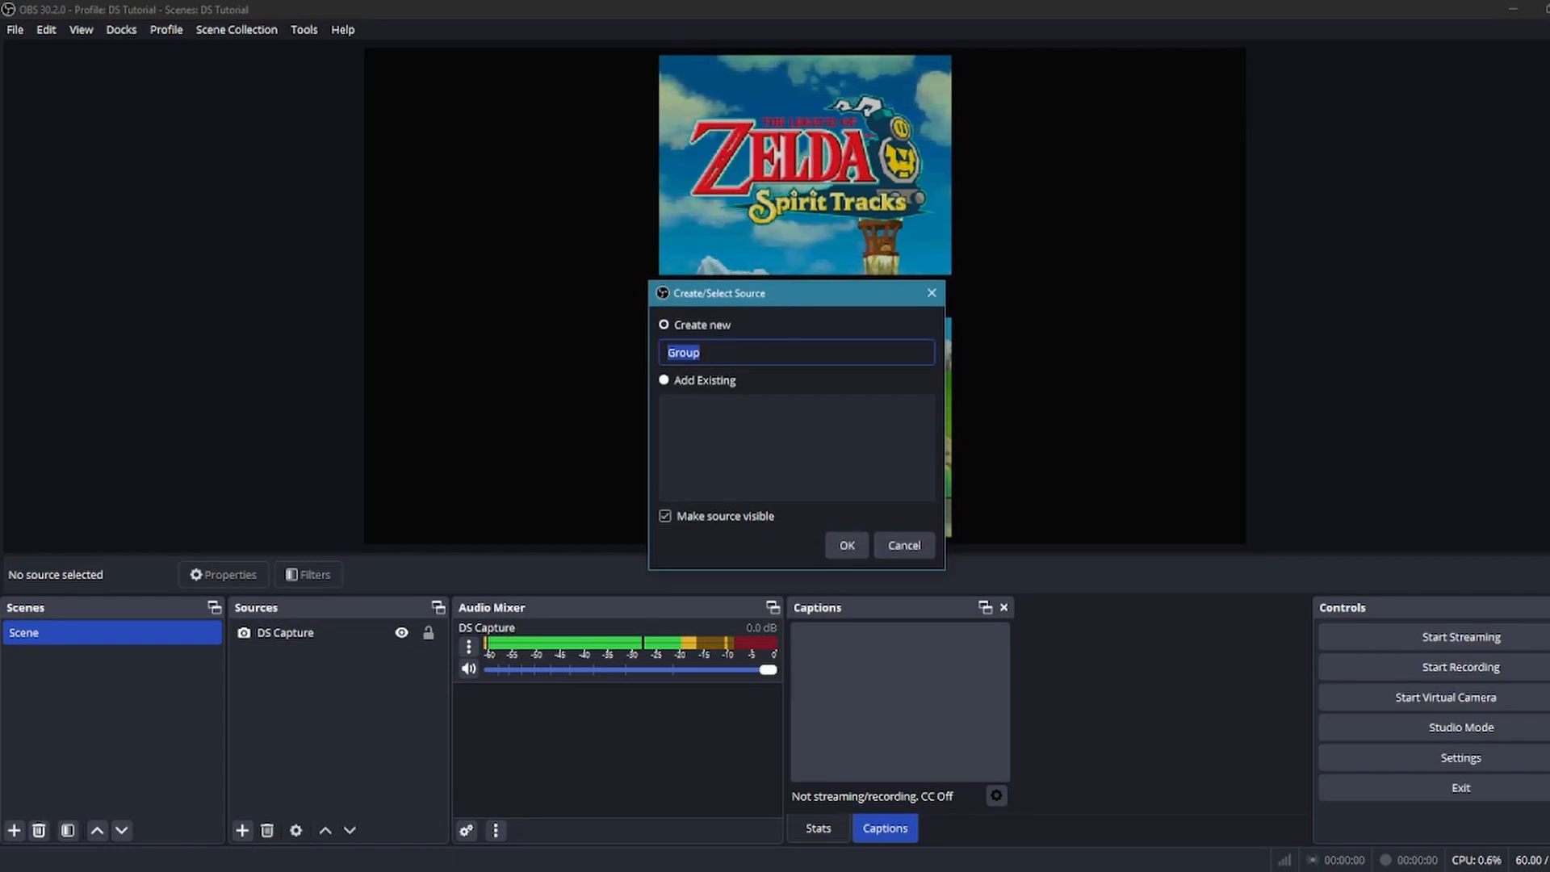
text(Top )
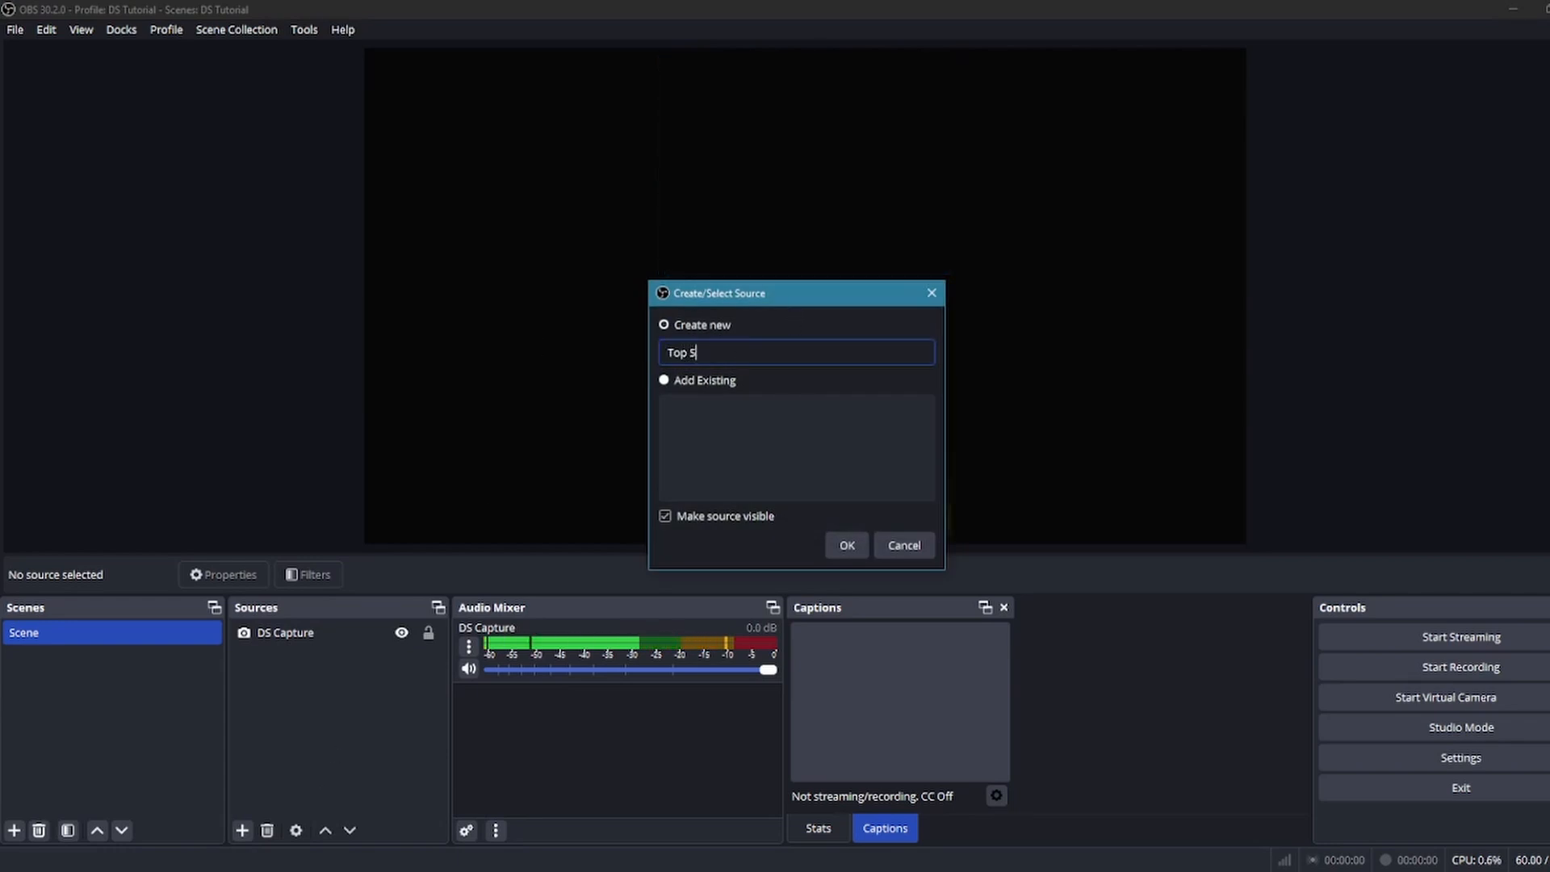
text(Screen)
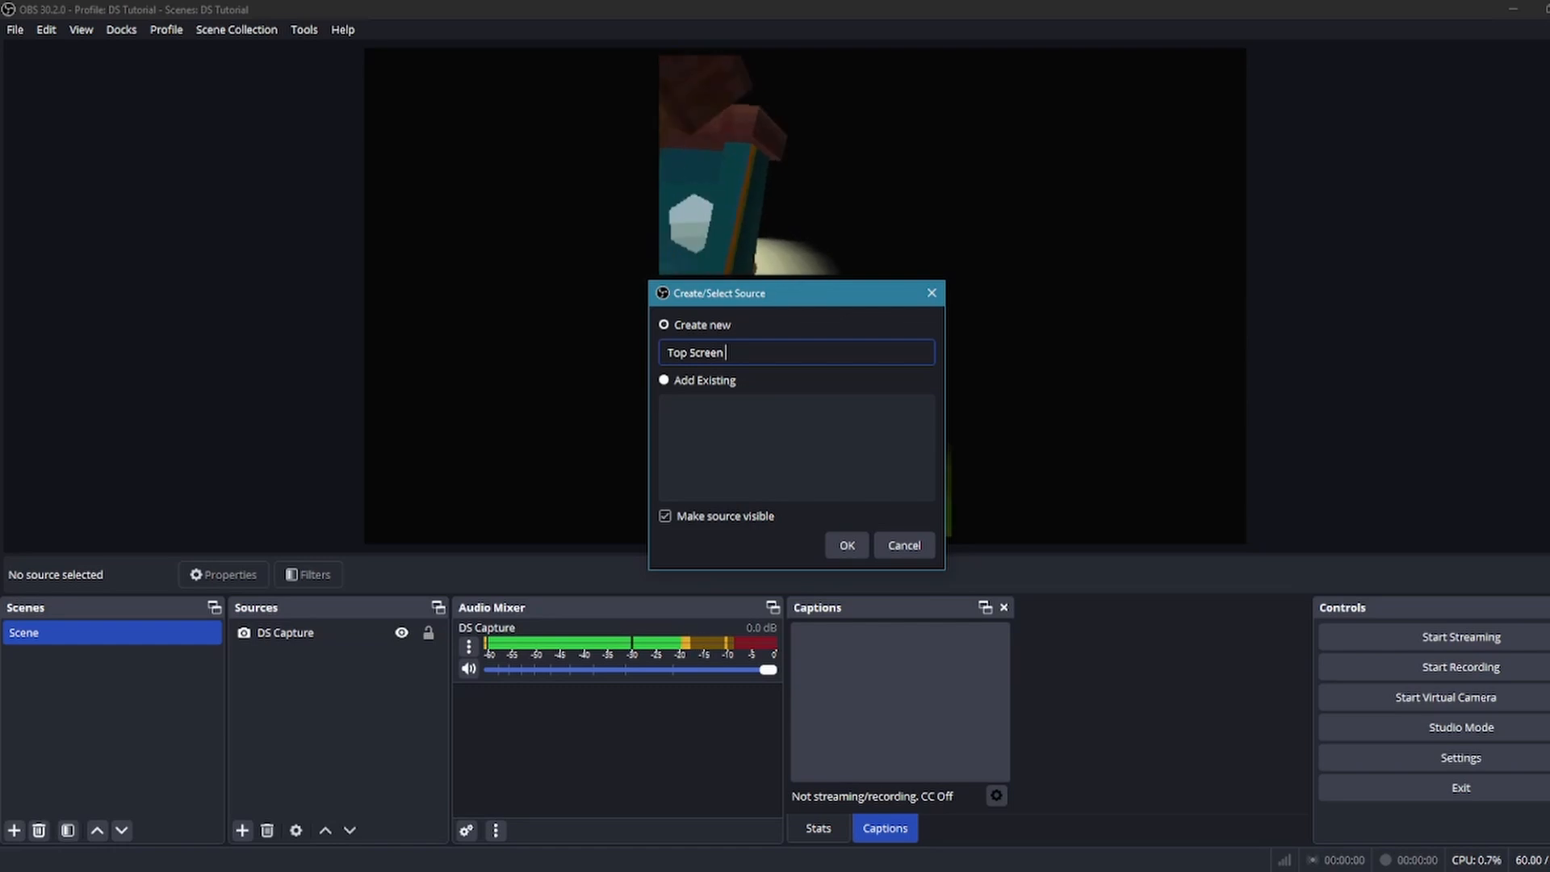
text( Capr)
key(BackSpace)
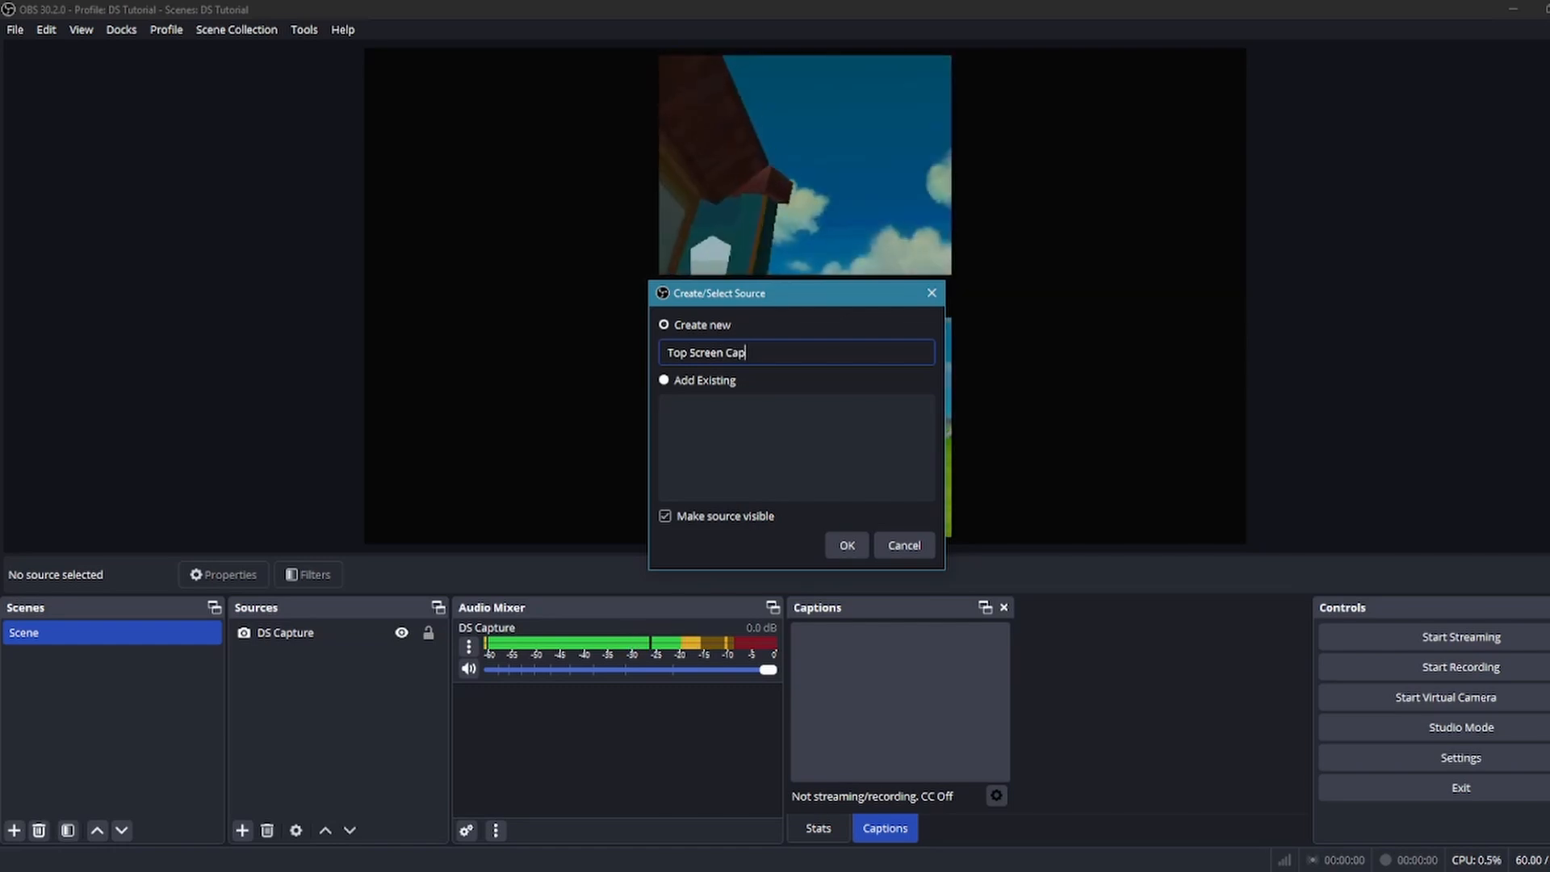
key(Return)
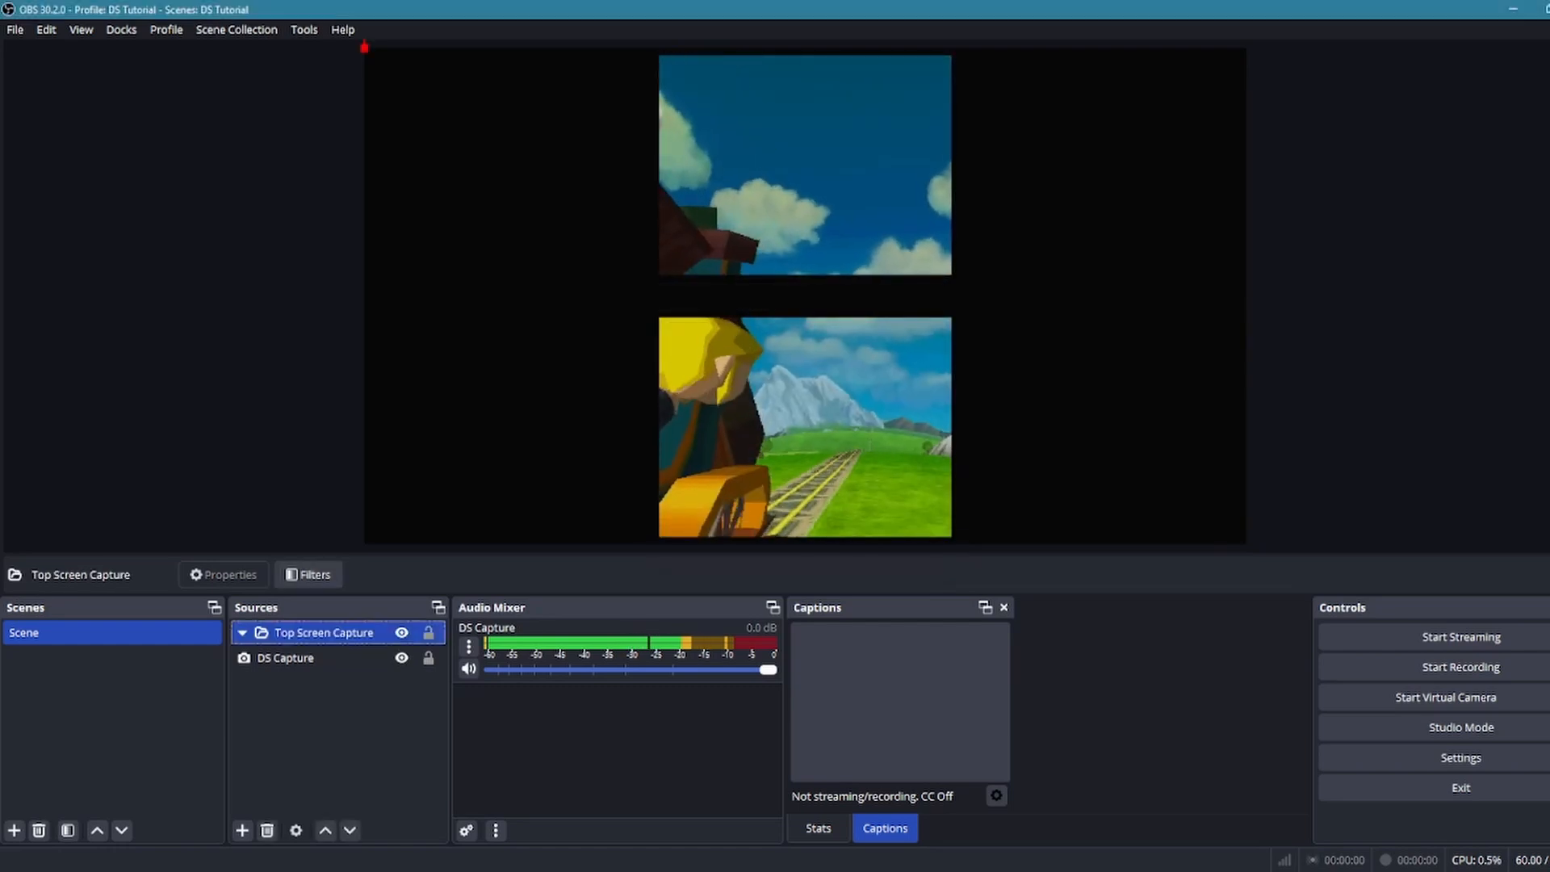
click(275, 664)
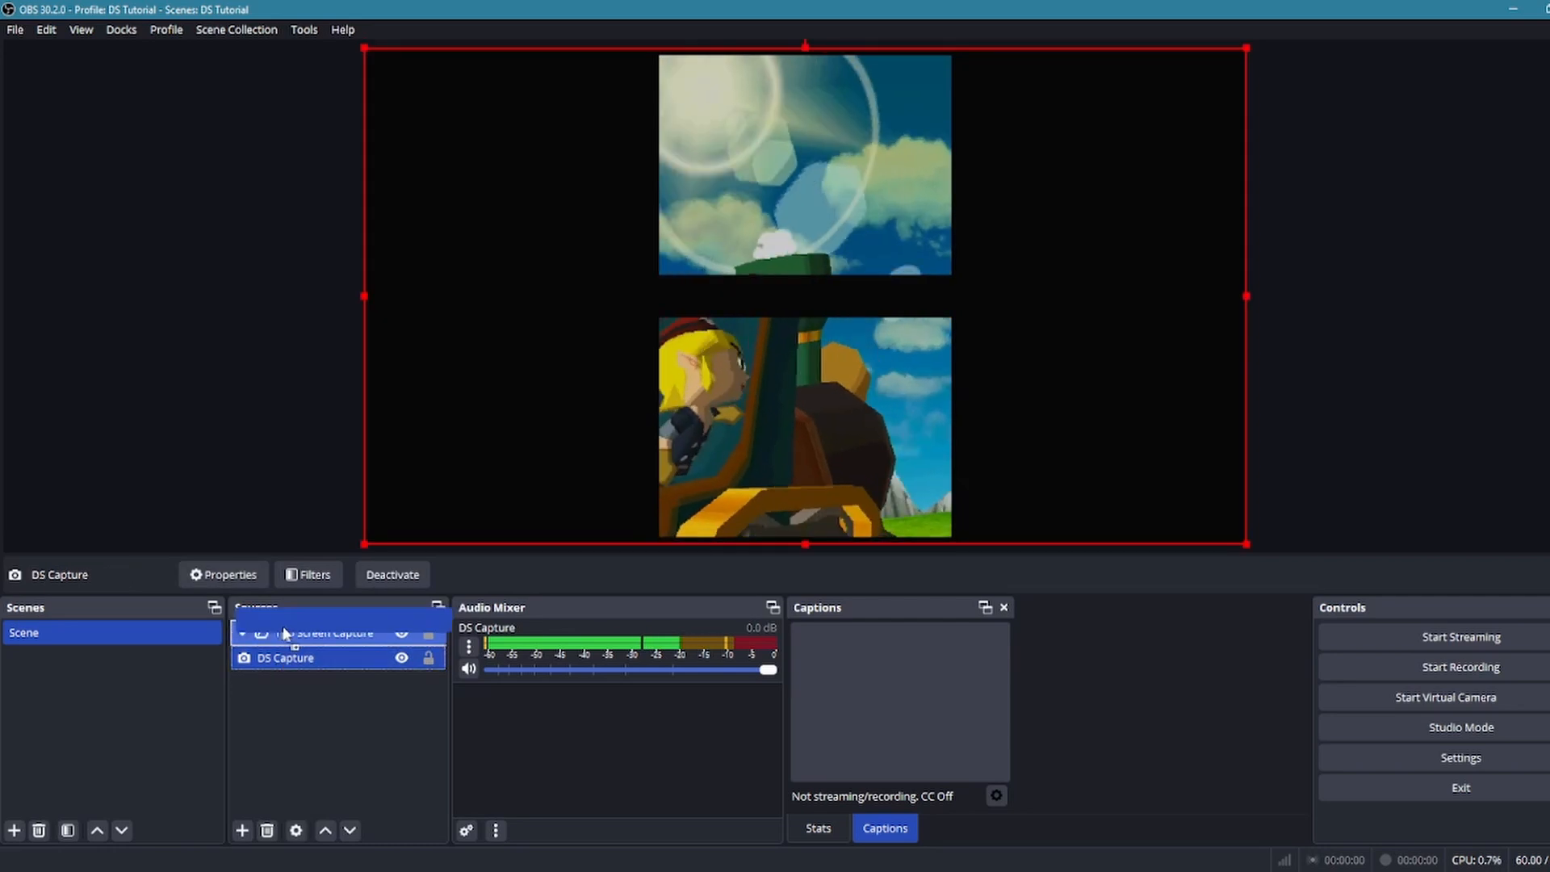
drag(287, 657, 258, 637)
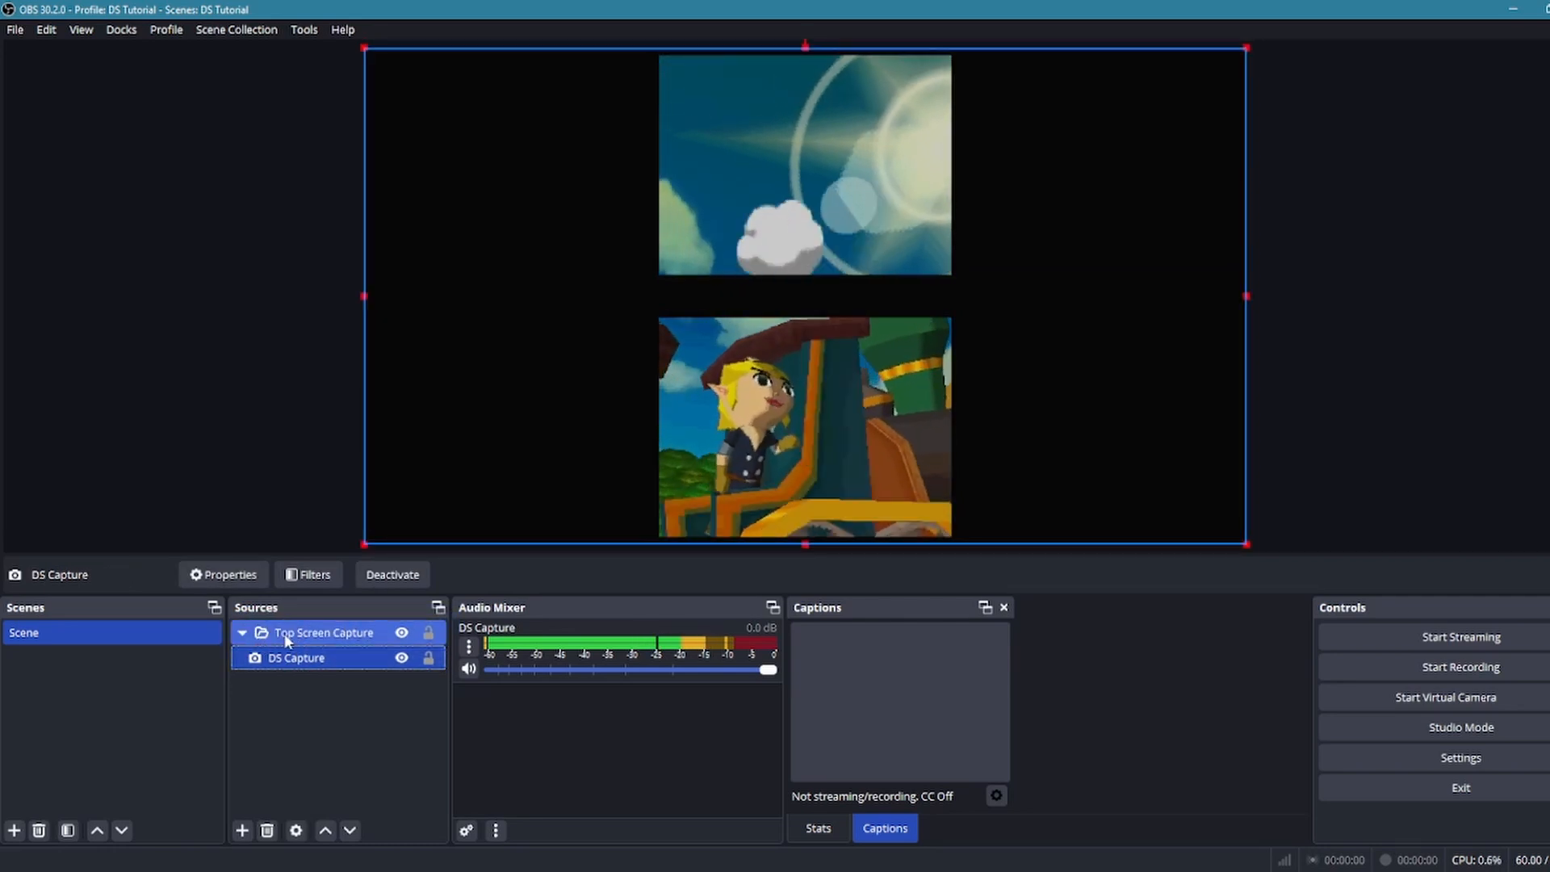
Copy the Top Screen Capture group and paste it as a duplicate in the same scene
click(258, 637)
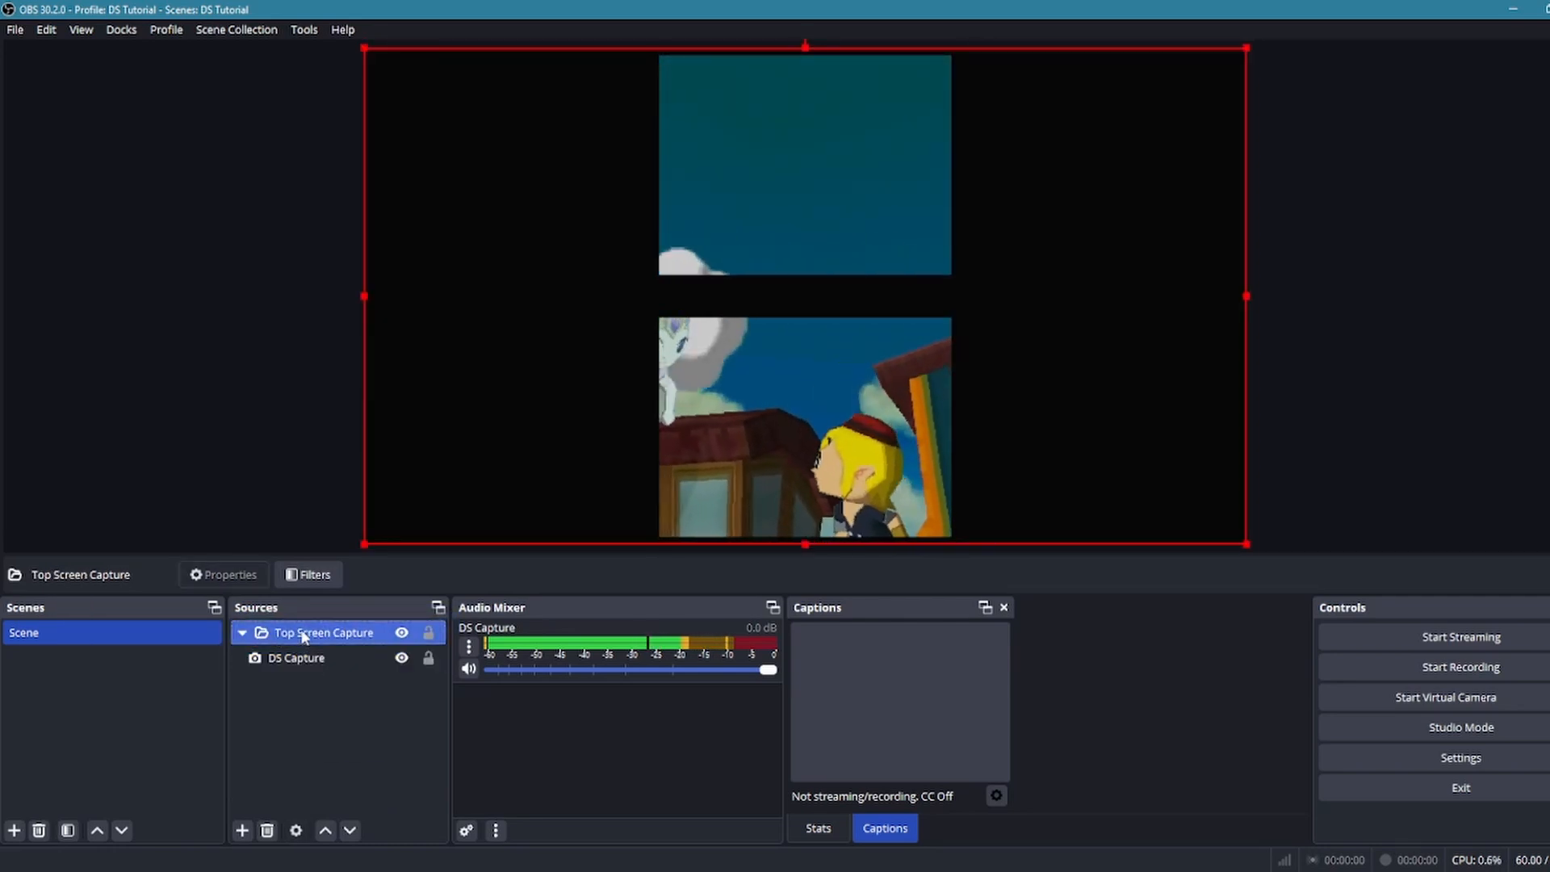
right_click(305, 635)
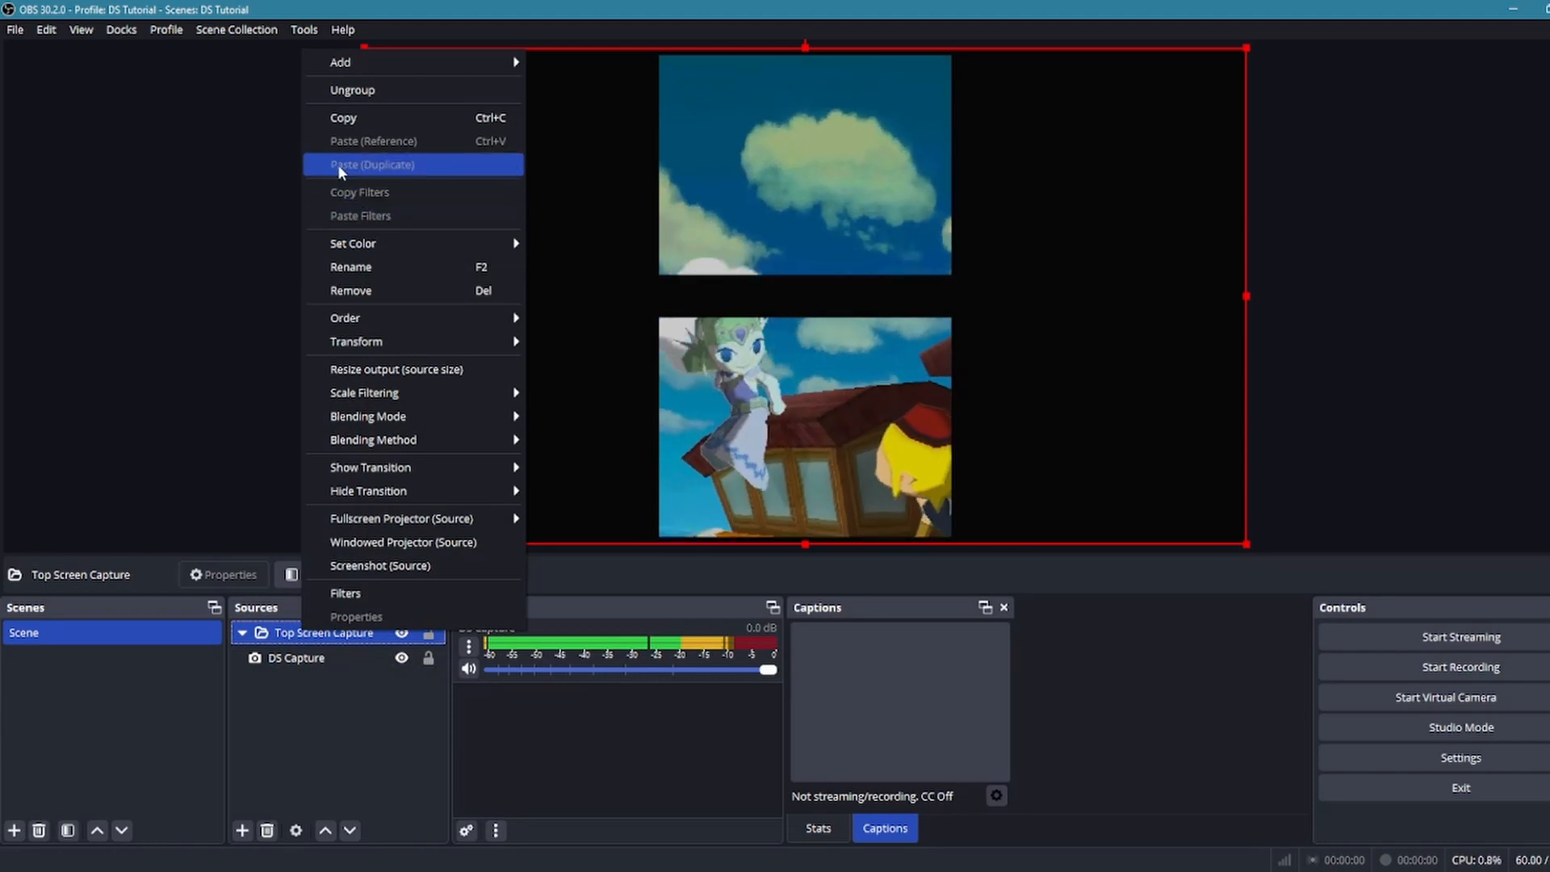
click(348, 118)
click(341, 749)
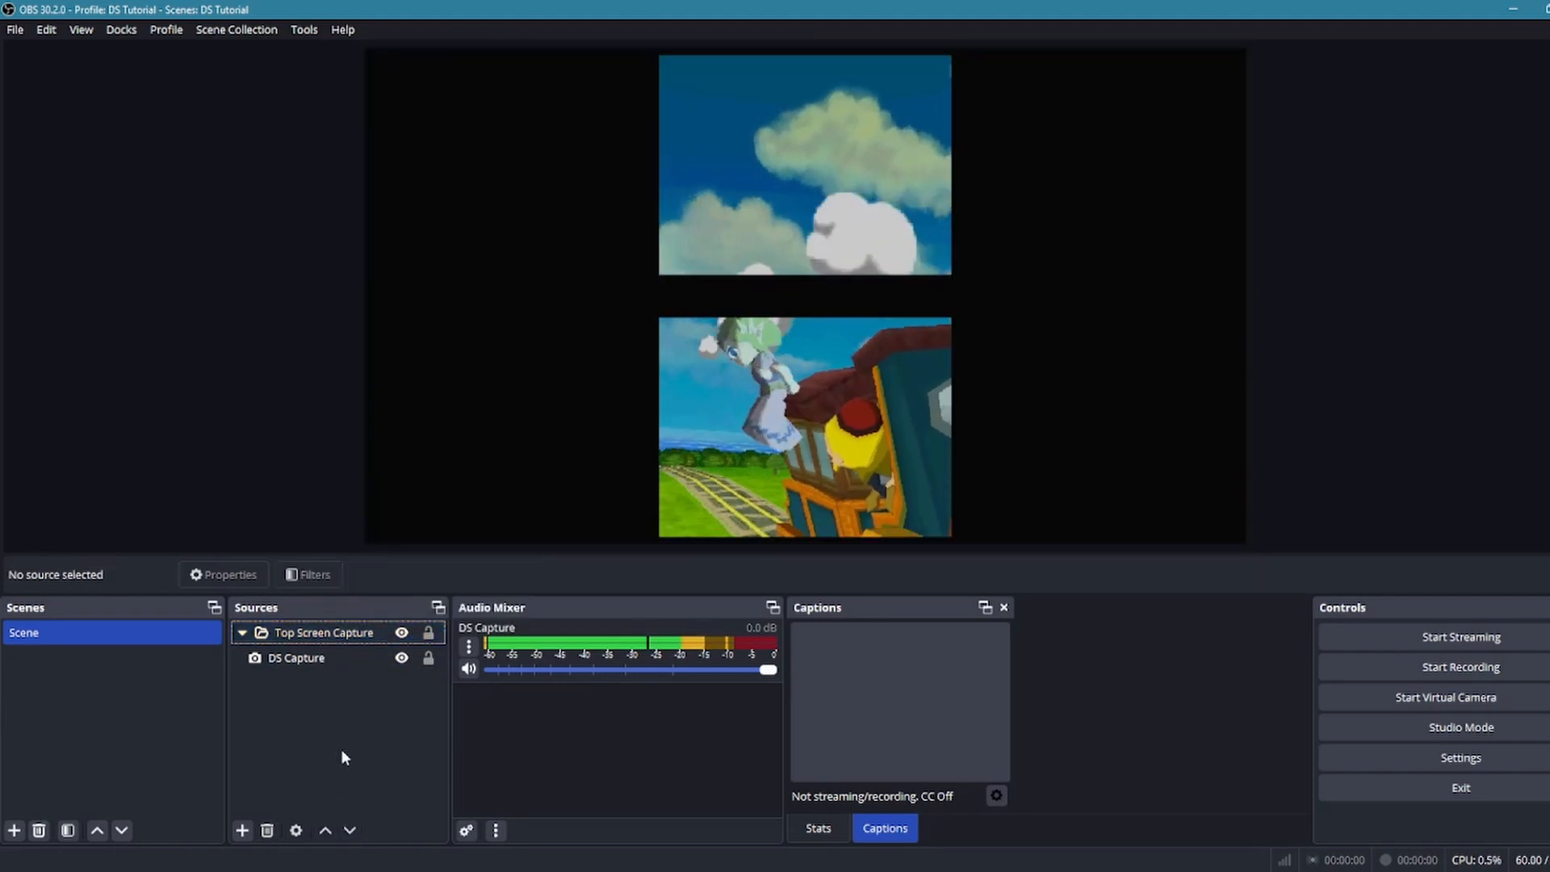
right_click(341, 749)
click(299, 706)
right_click(304, 709)
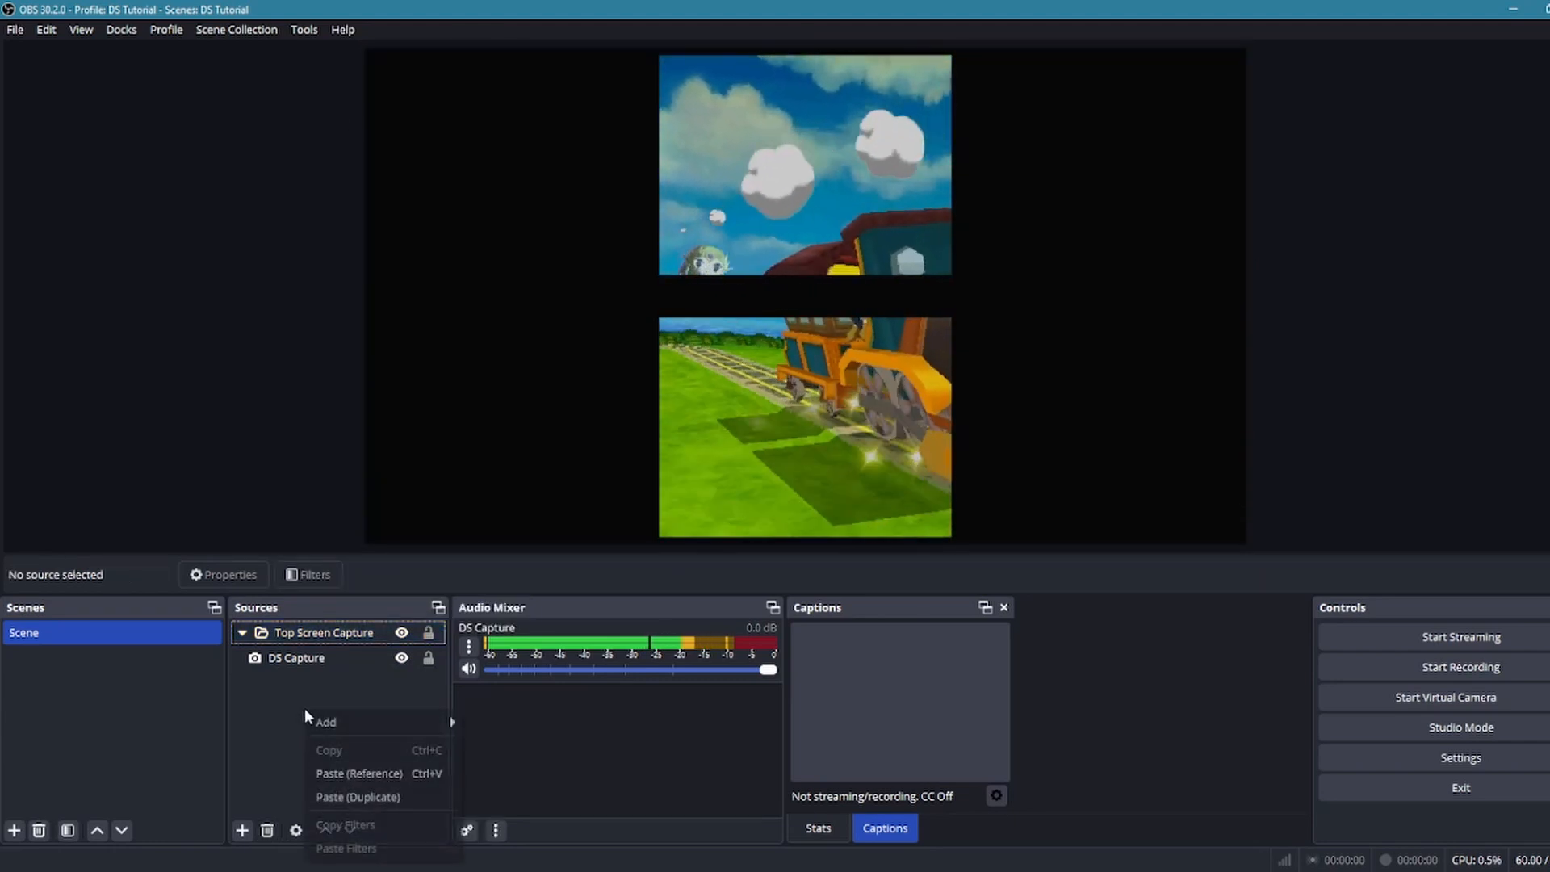
click(376, 798)
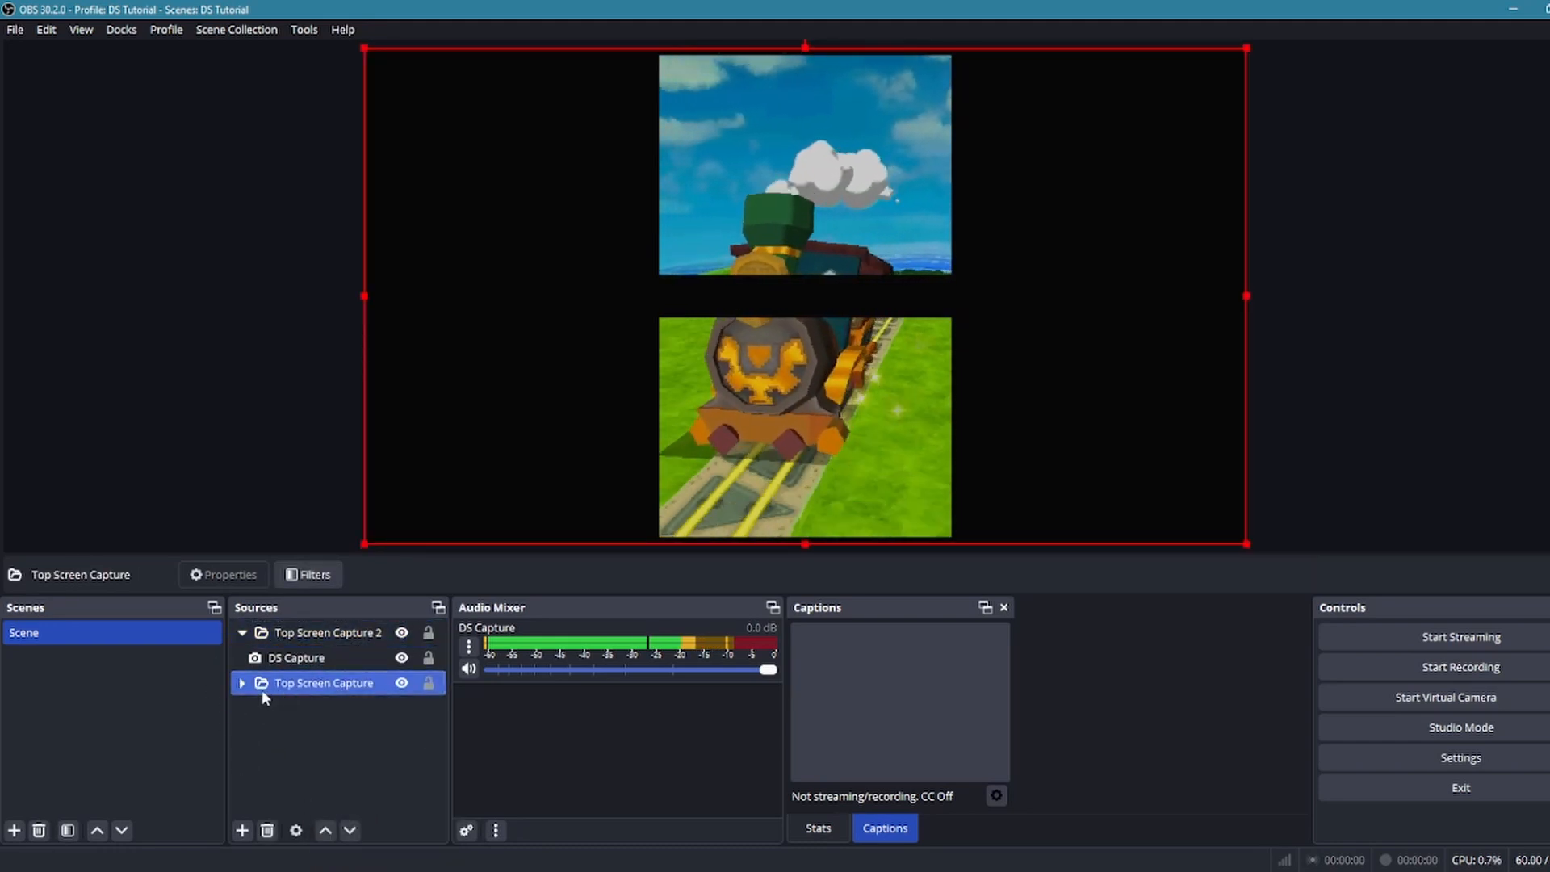
Rename the lower Top Screen Capture group to Bottom Screen Capture
right_click(306, 692)
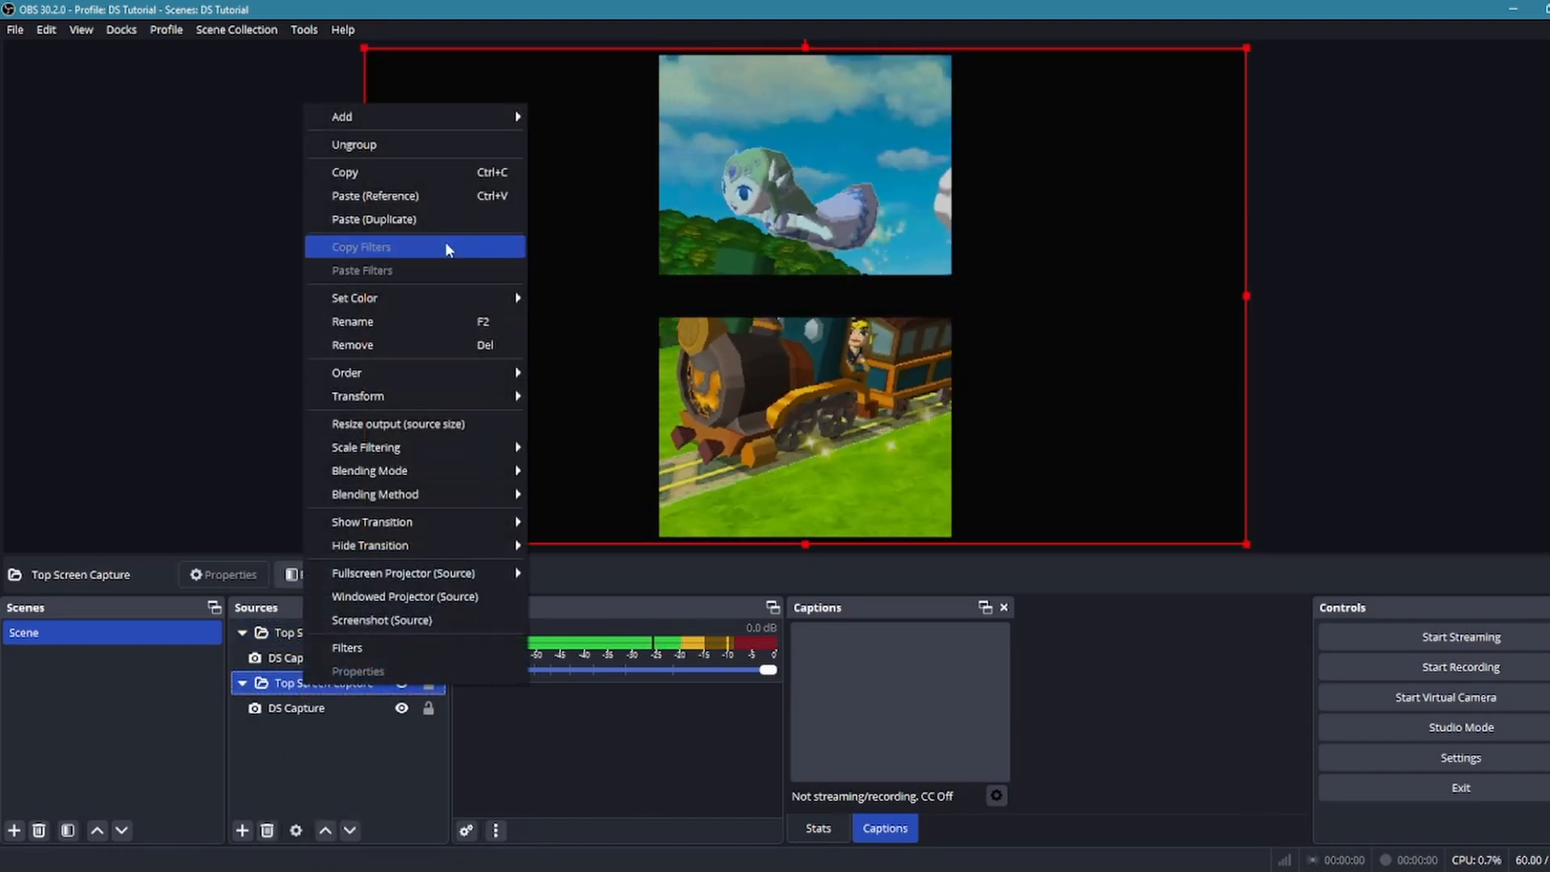
click(371, 327)
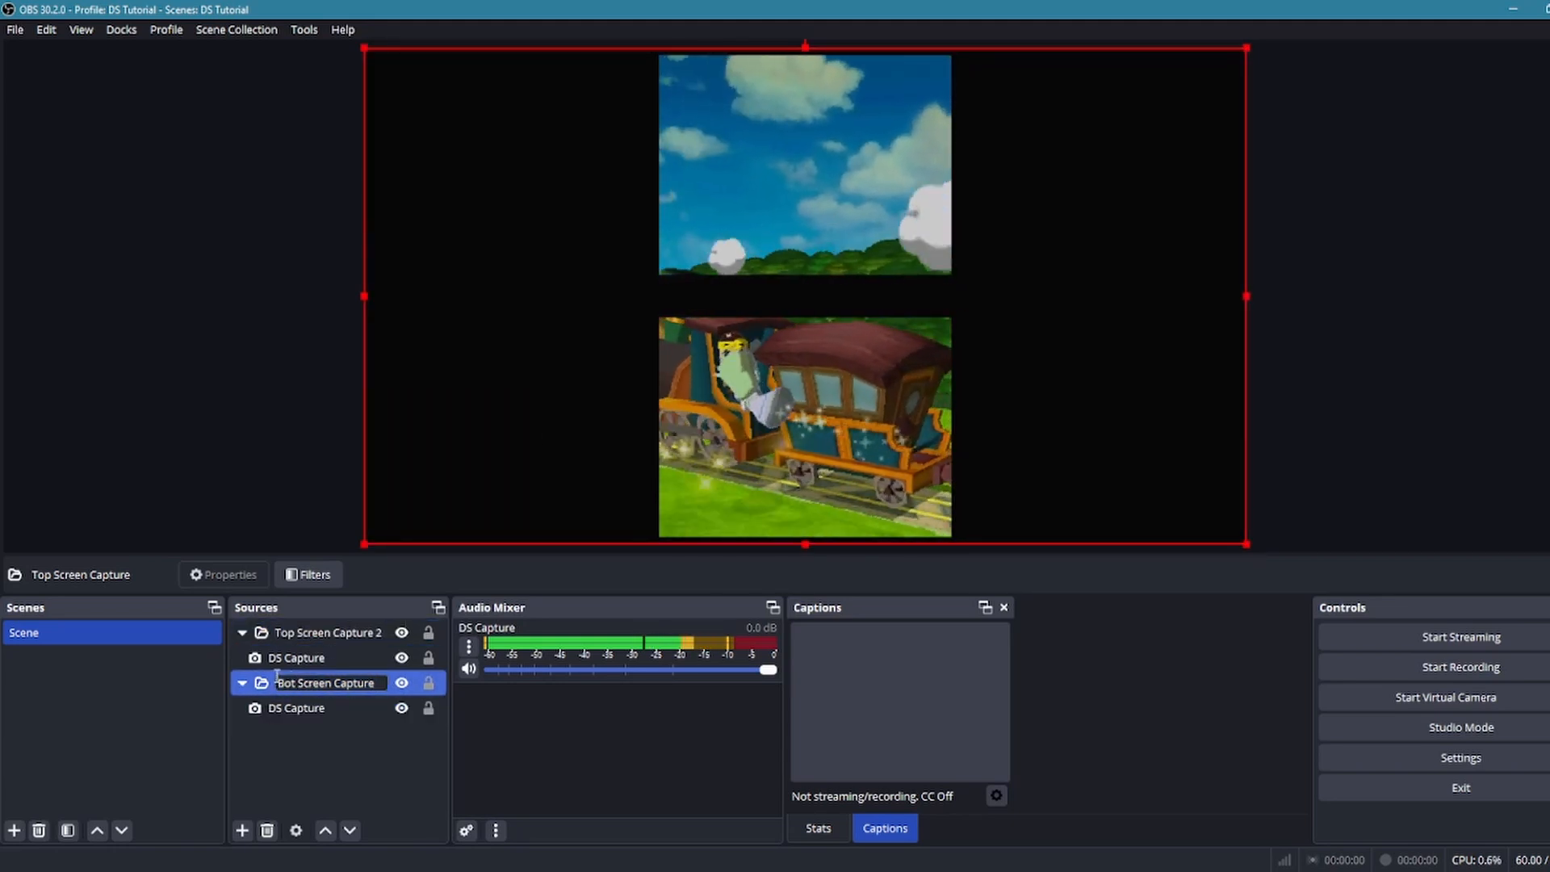
text(Bottom)
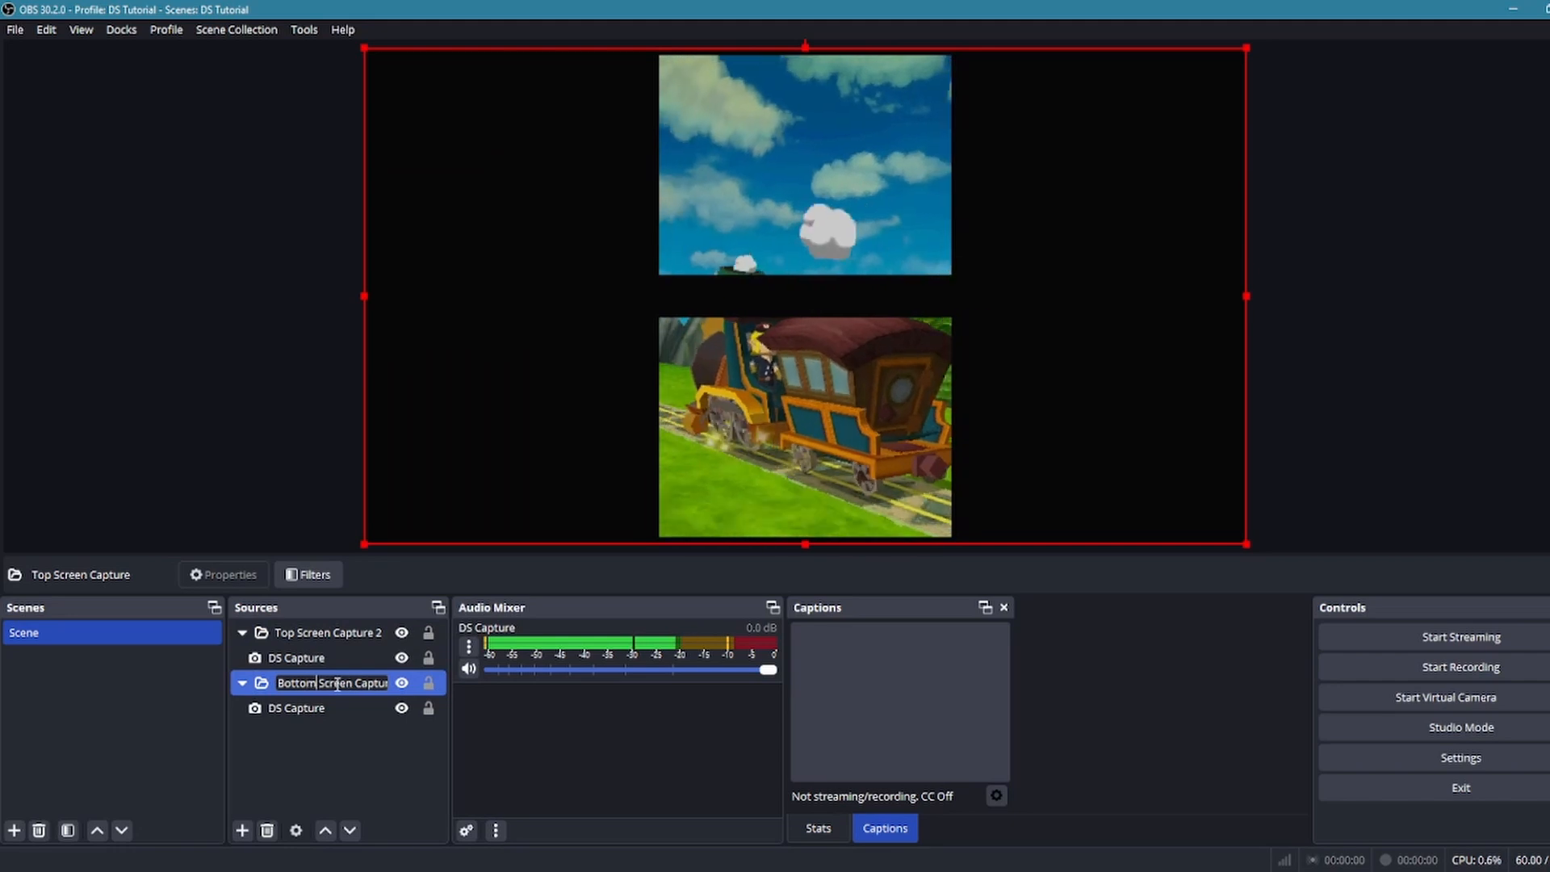
click(321, 766)
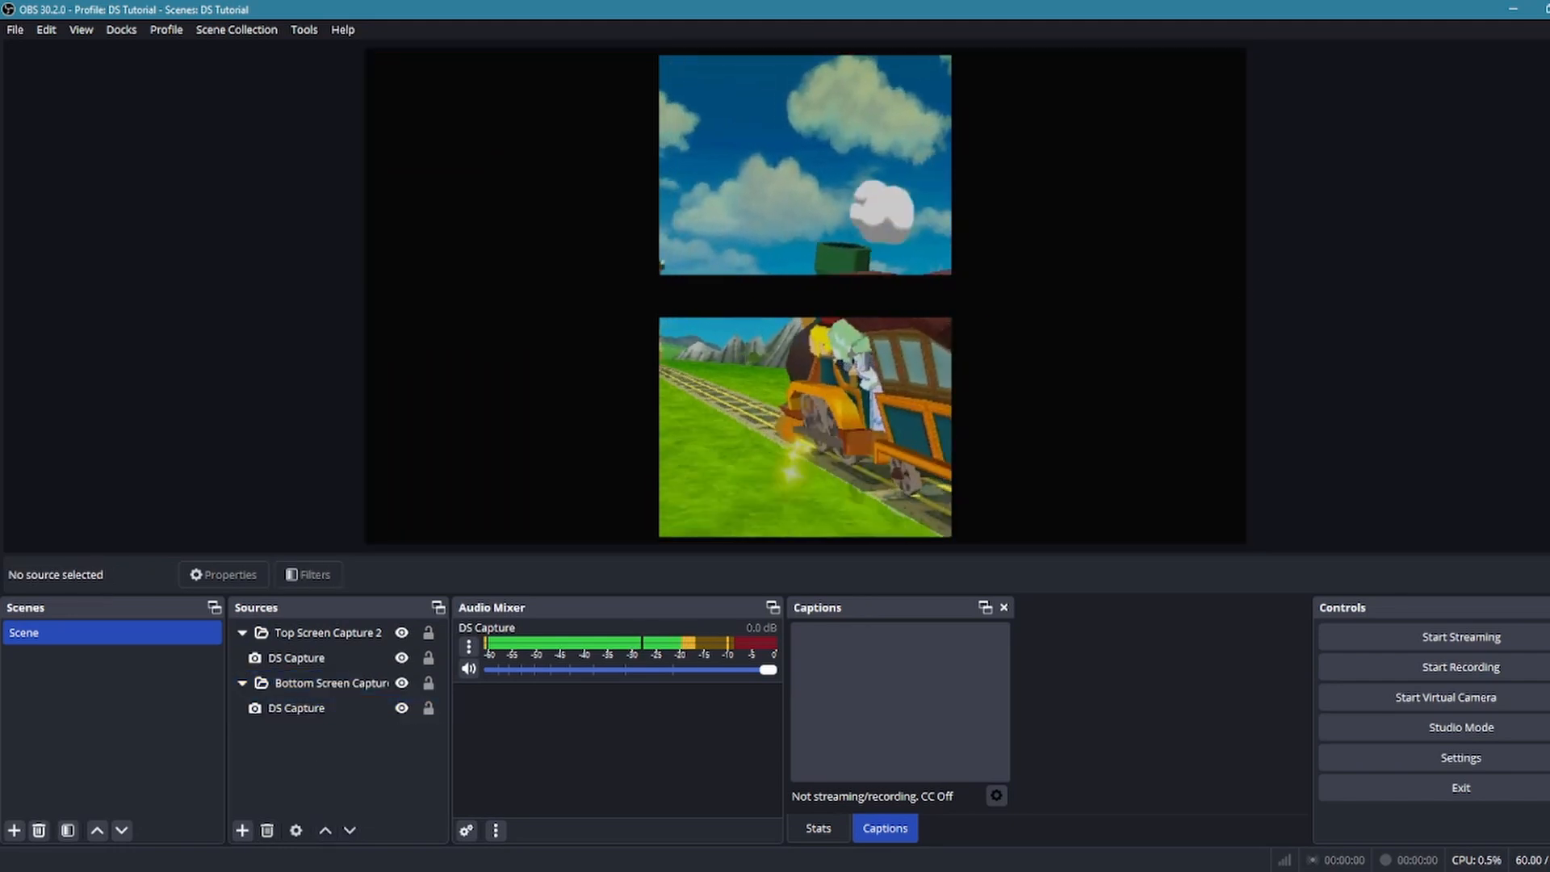
Rename the scene to DS Both
right_click(133, 636)
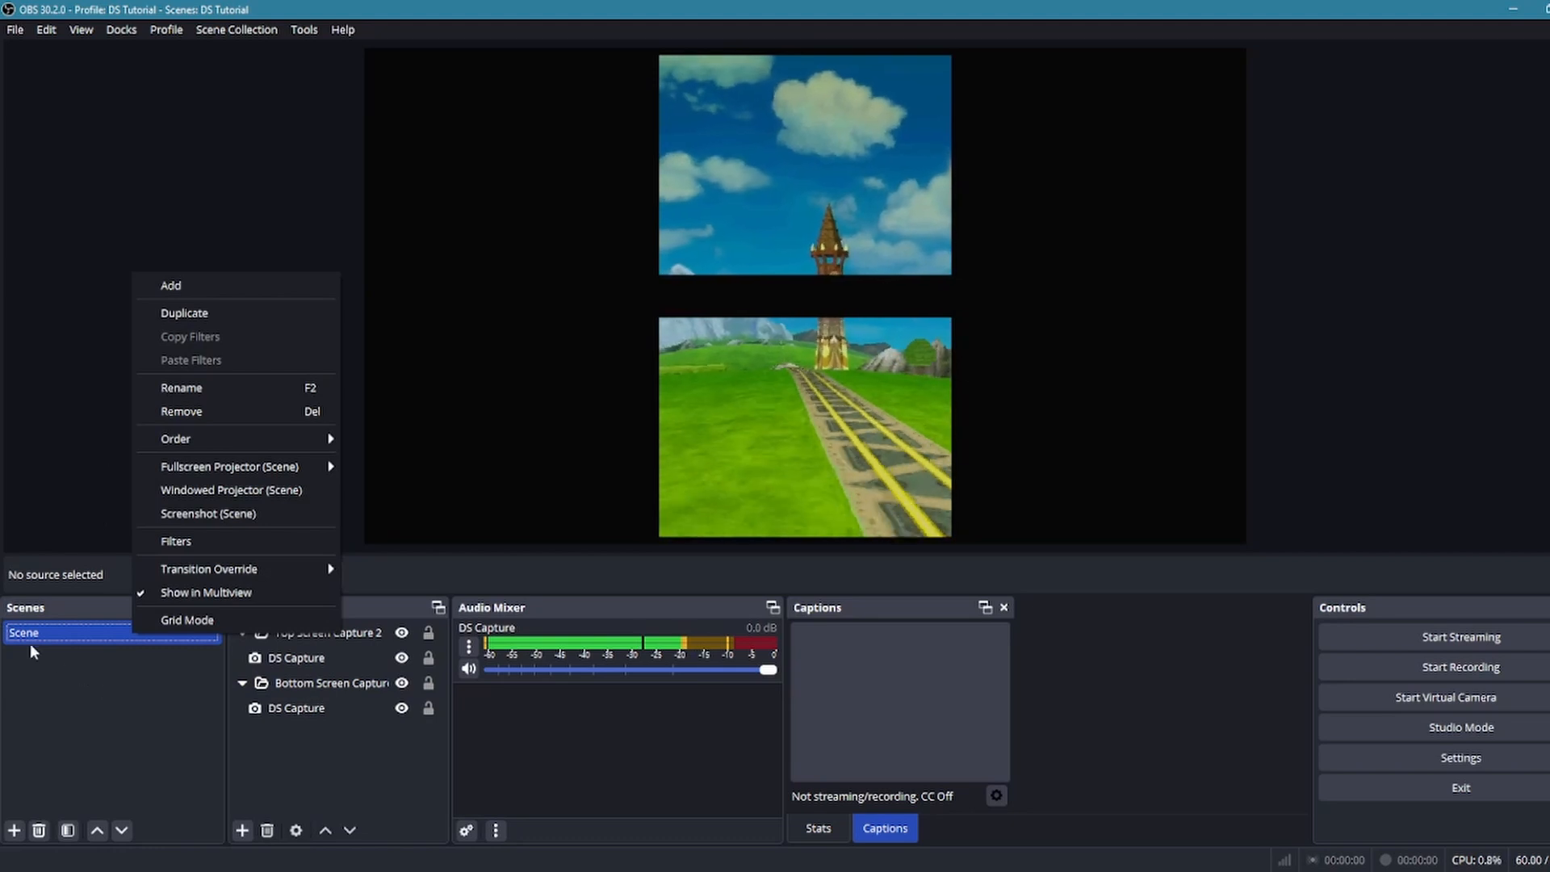
click(206, 389)
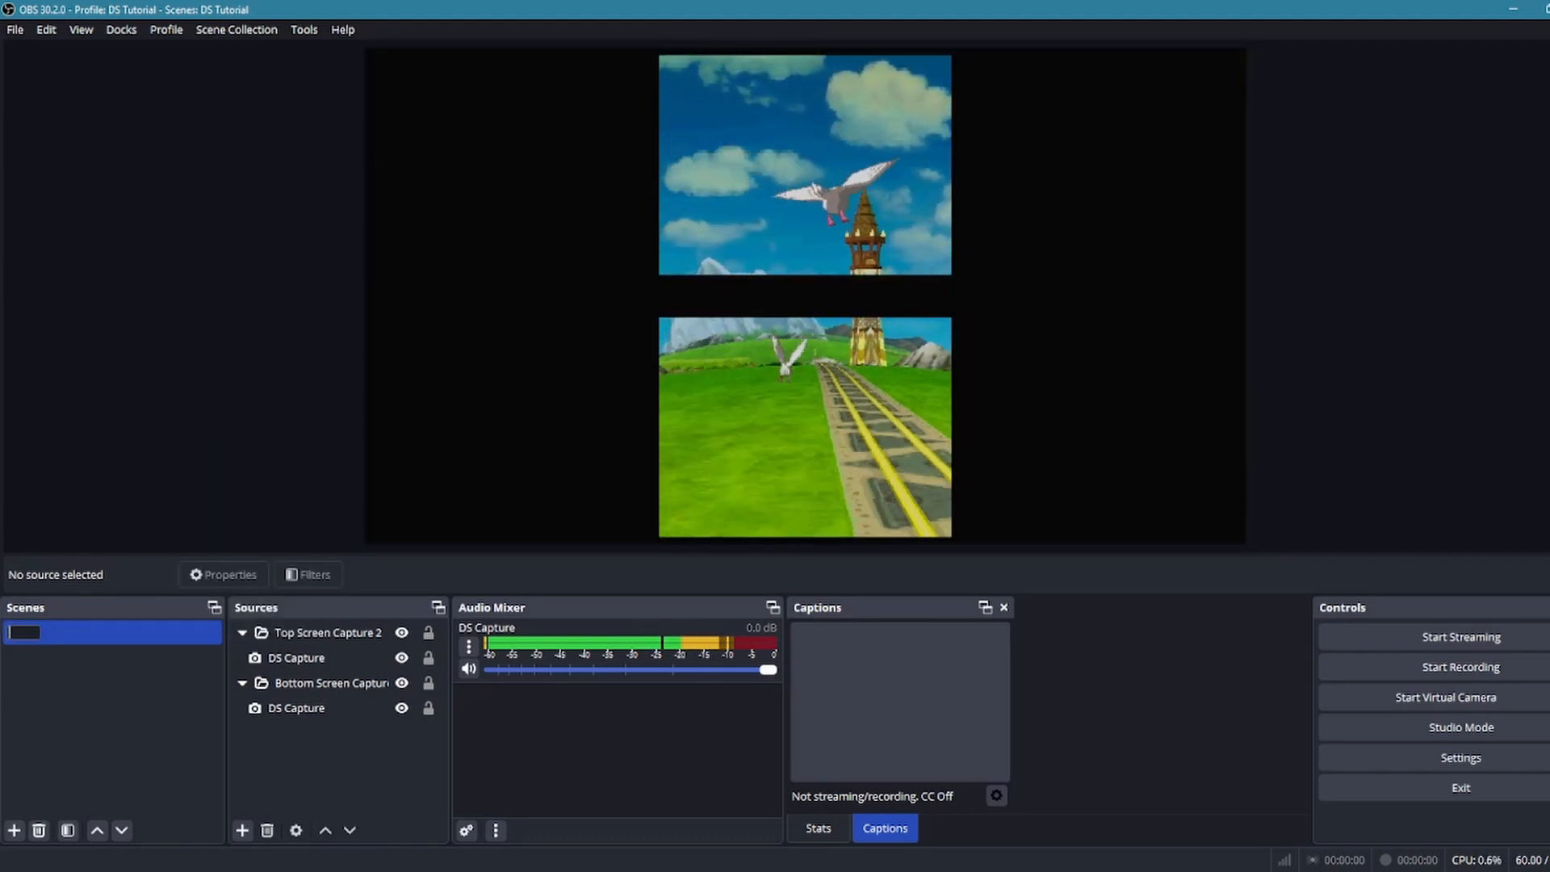
text(DS C)
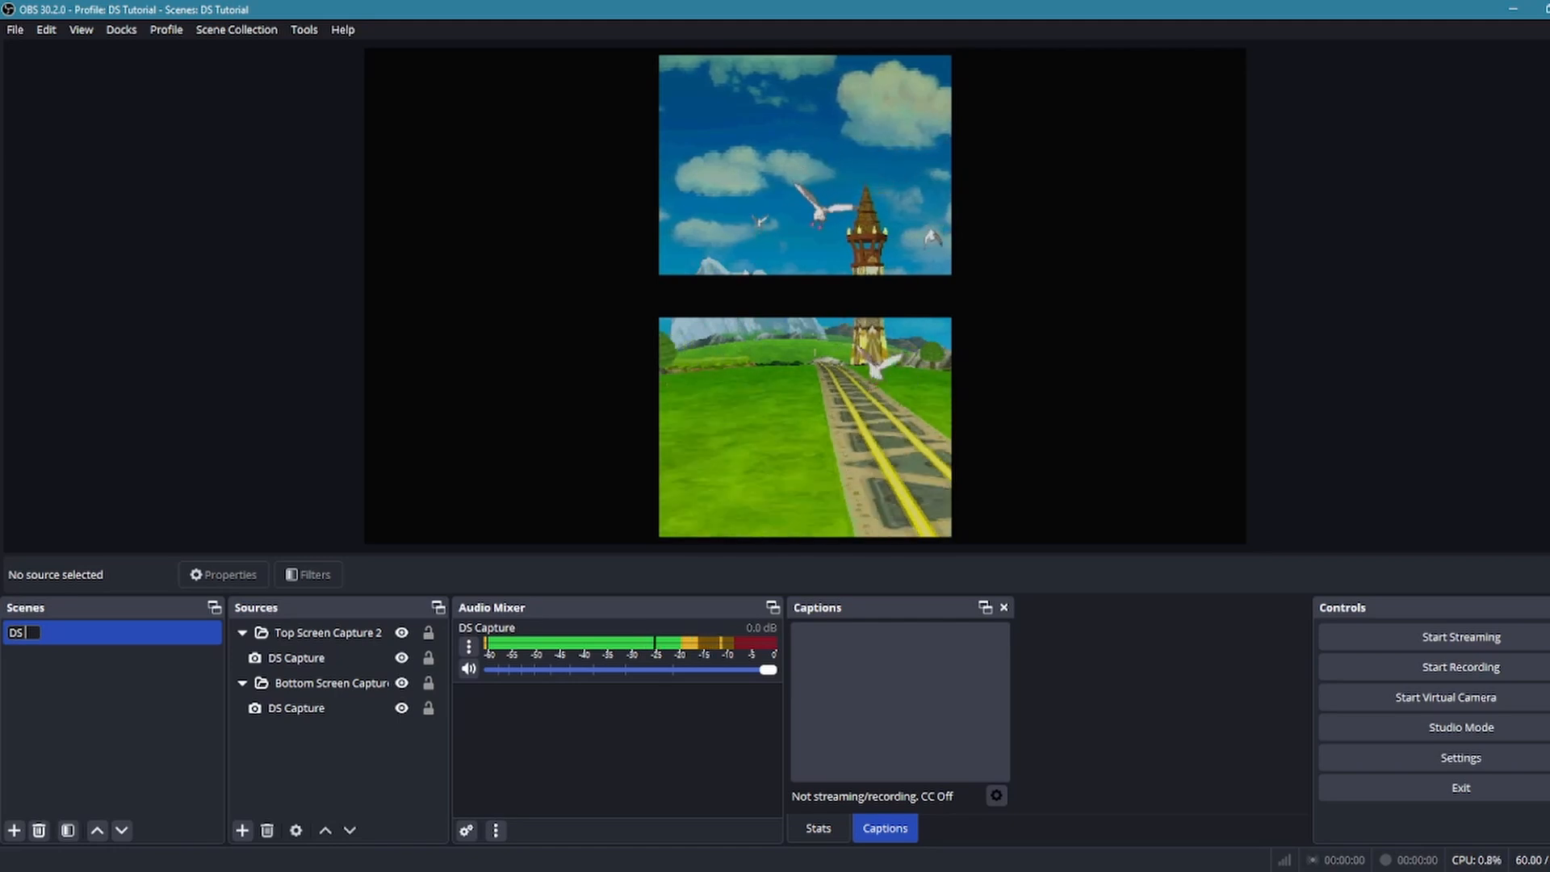
text( Both)
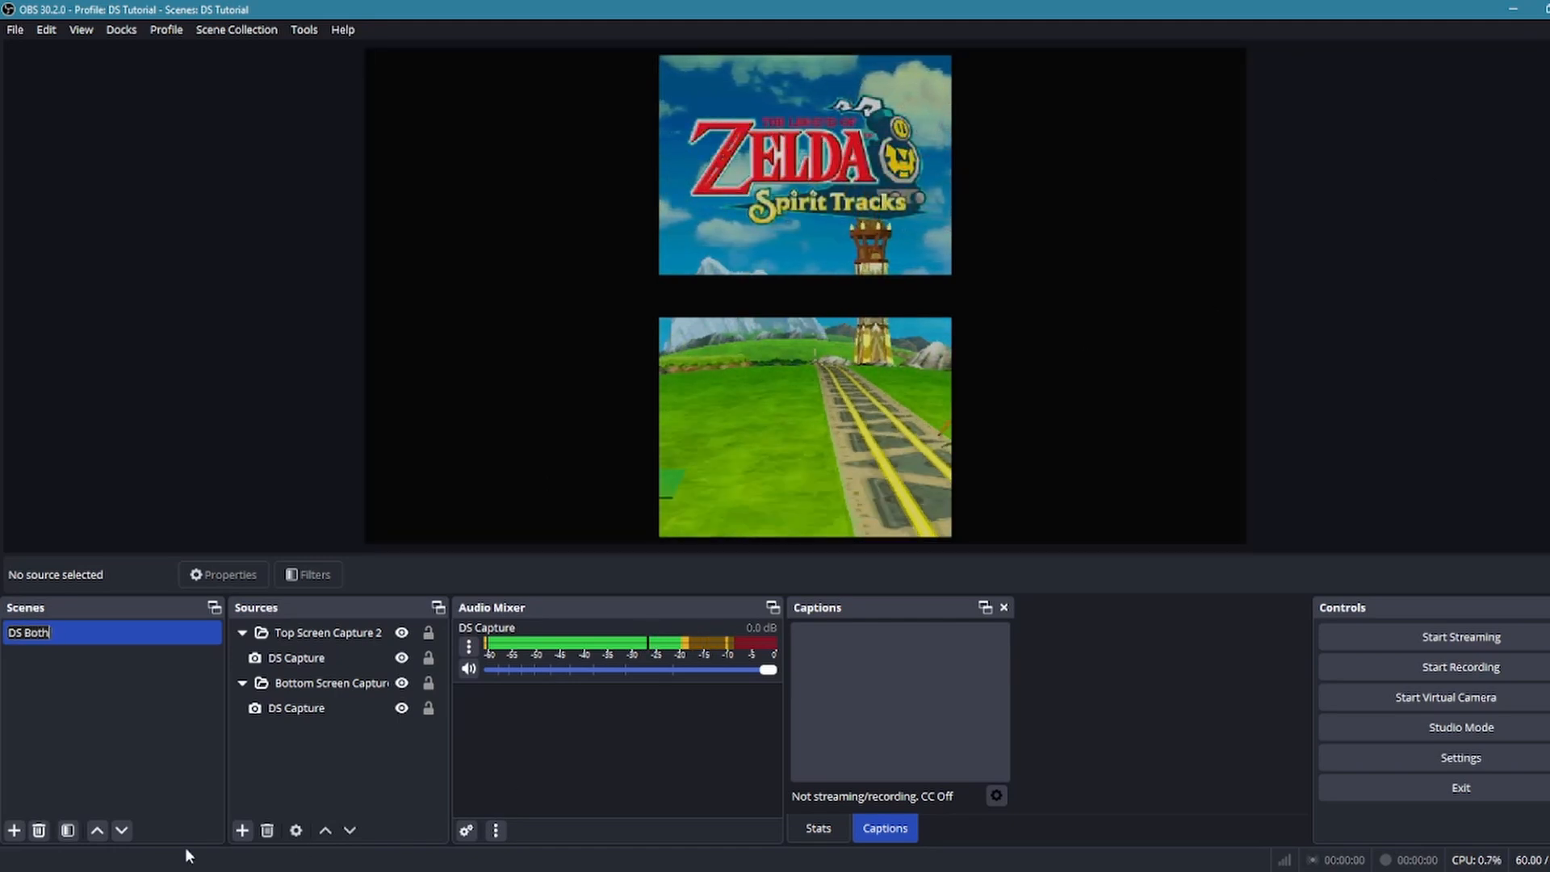
click(102, 724)
Add a new image source named Image that uses the background file st bg.jpg and save its properties
click(328, 767)
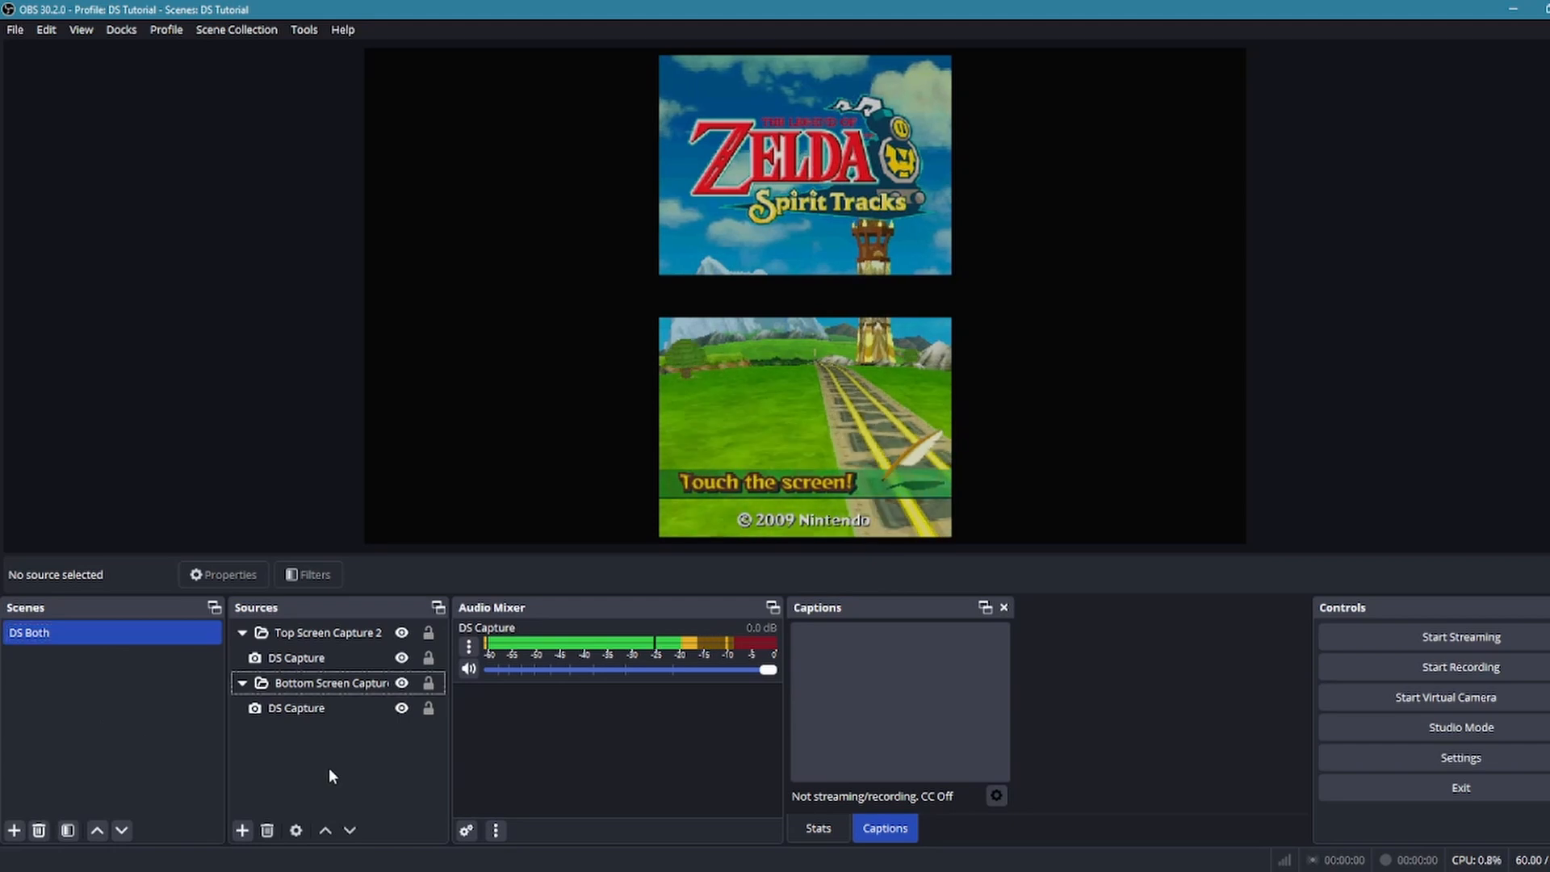
click(242, 831)
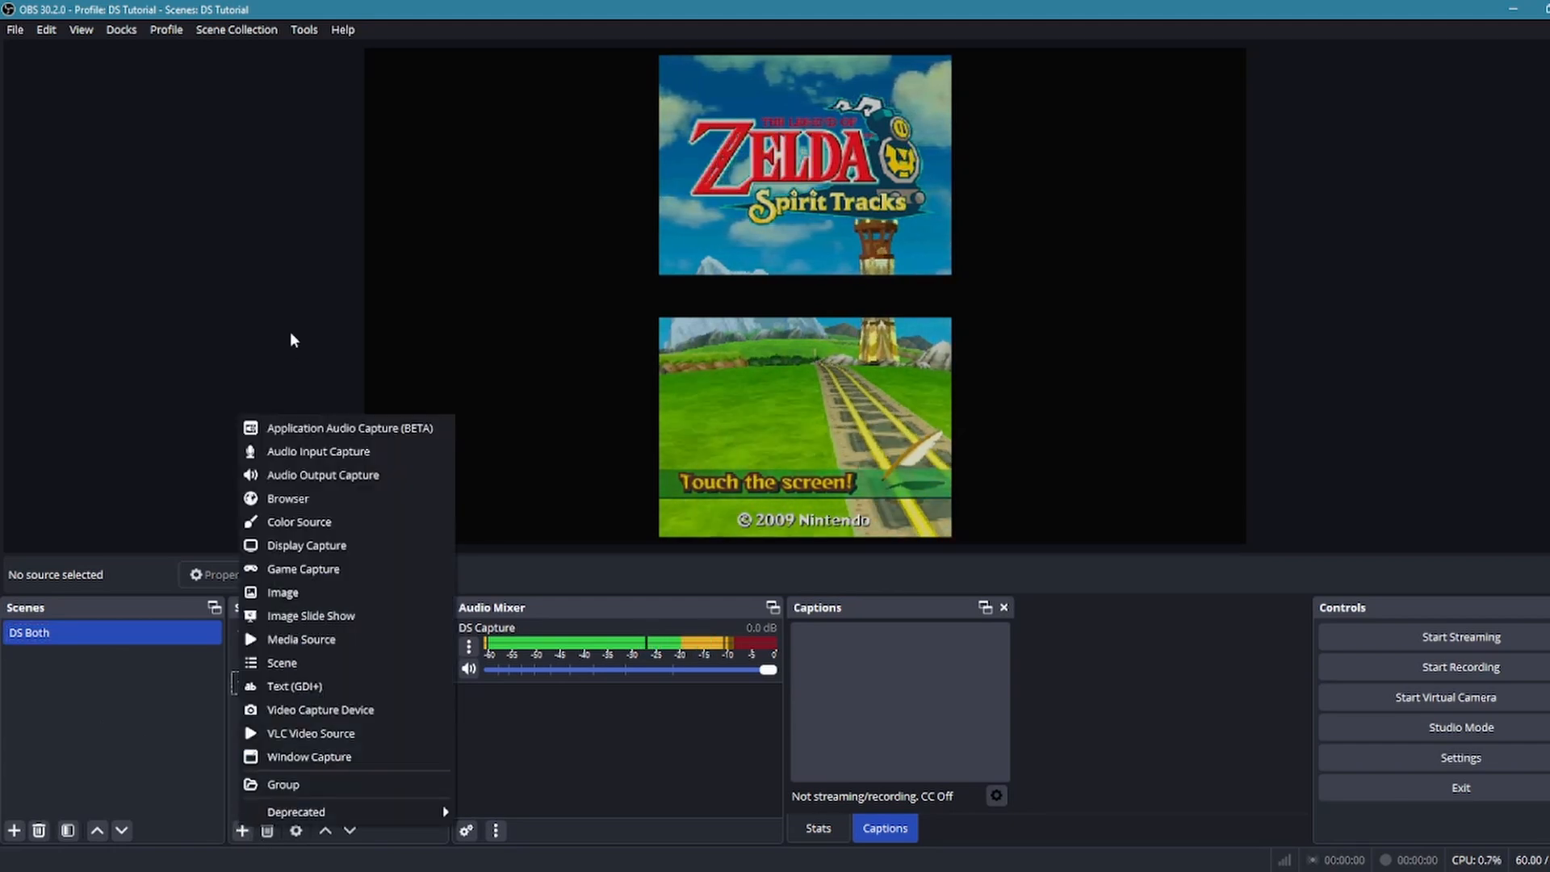
click(295, 592)
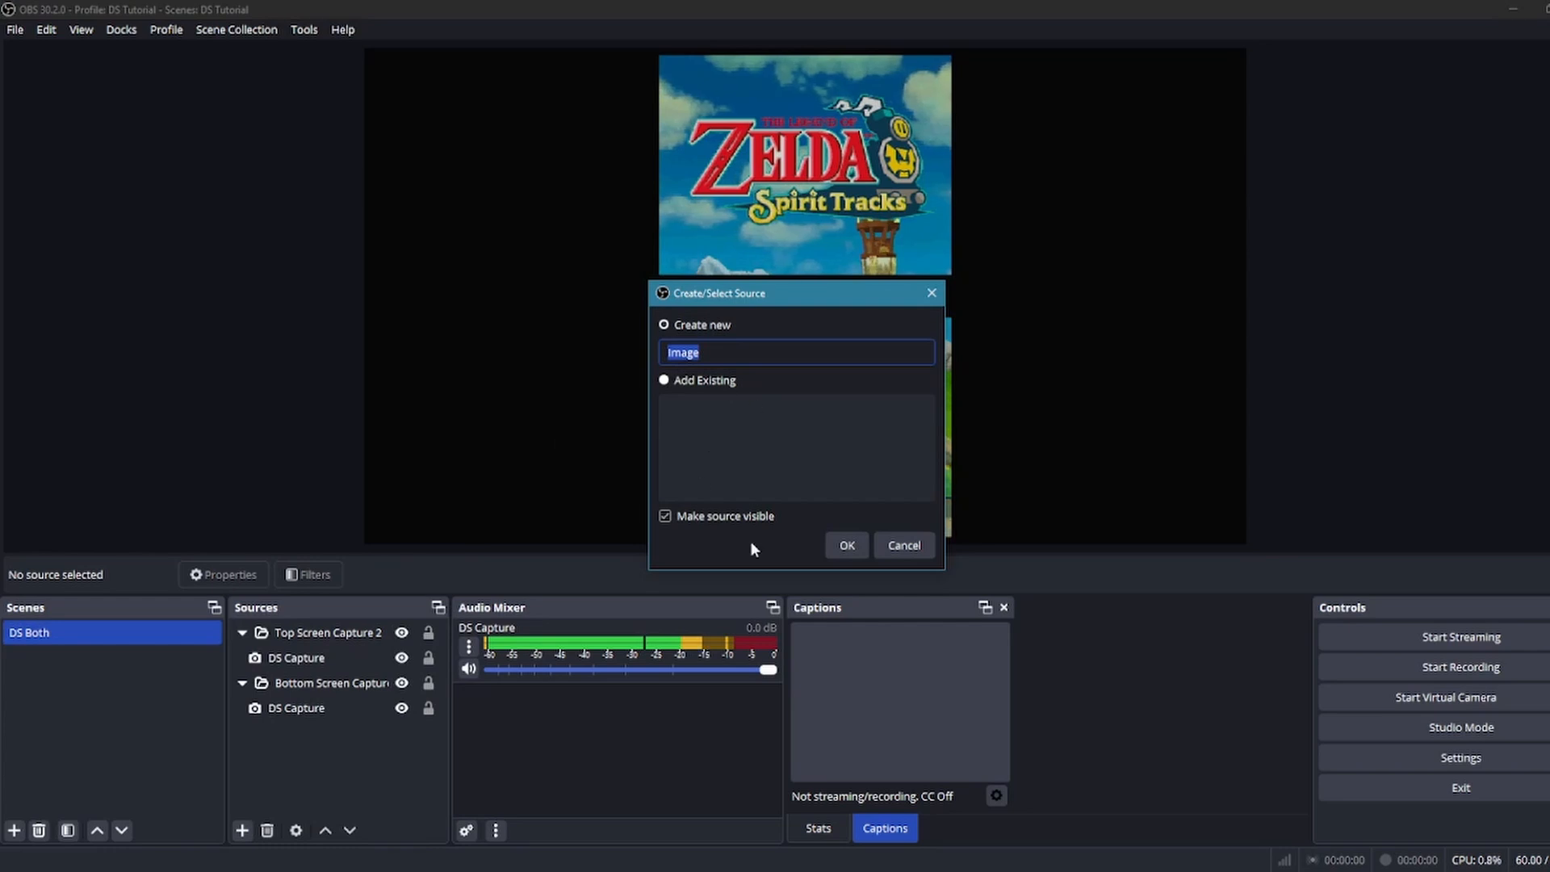
click(846, 545)
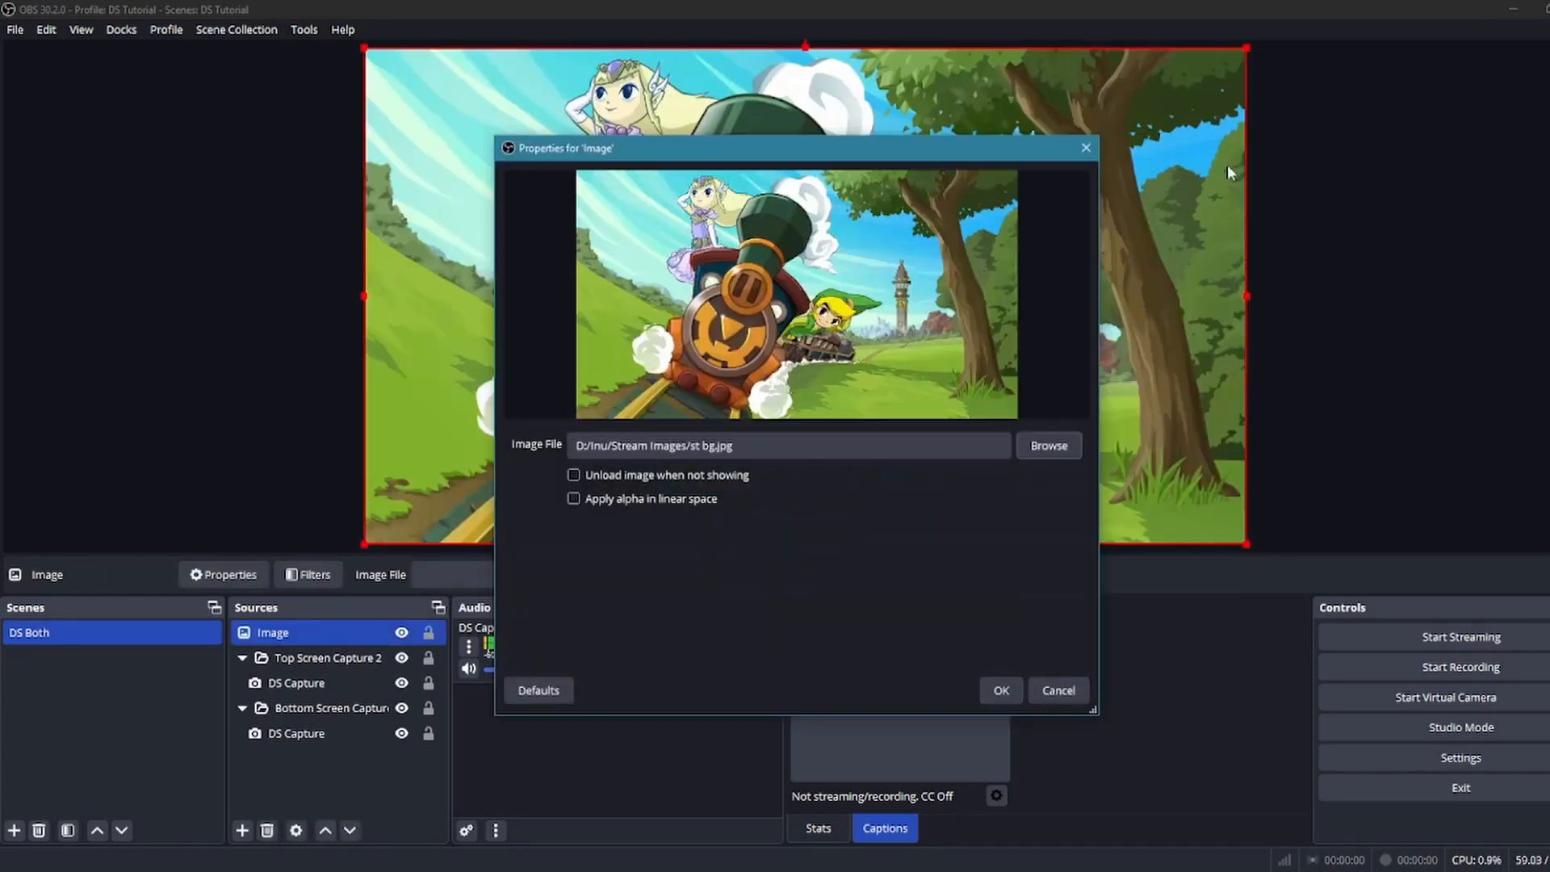
click(1085, 150)
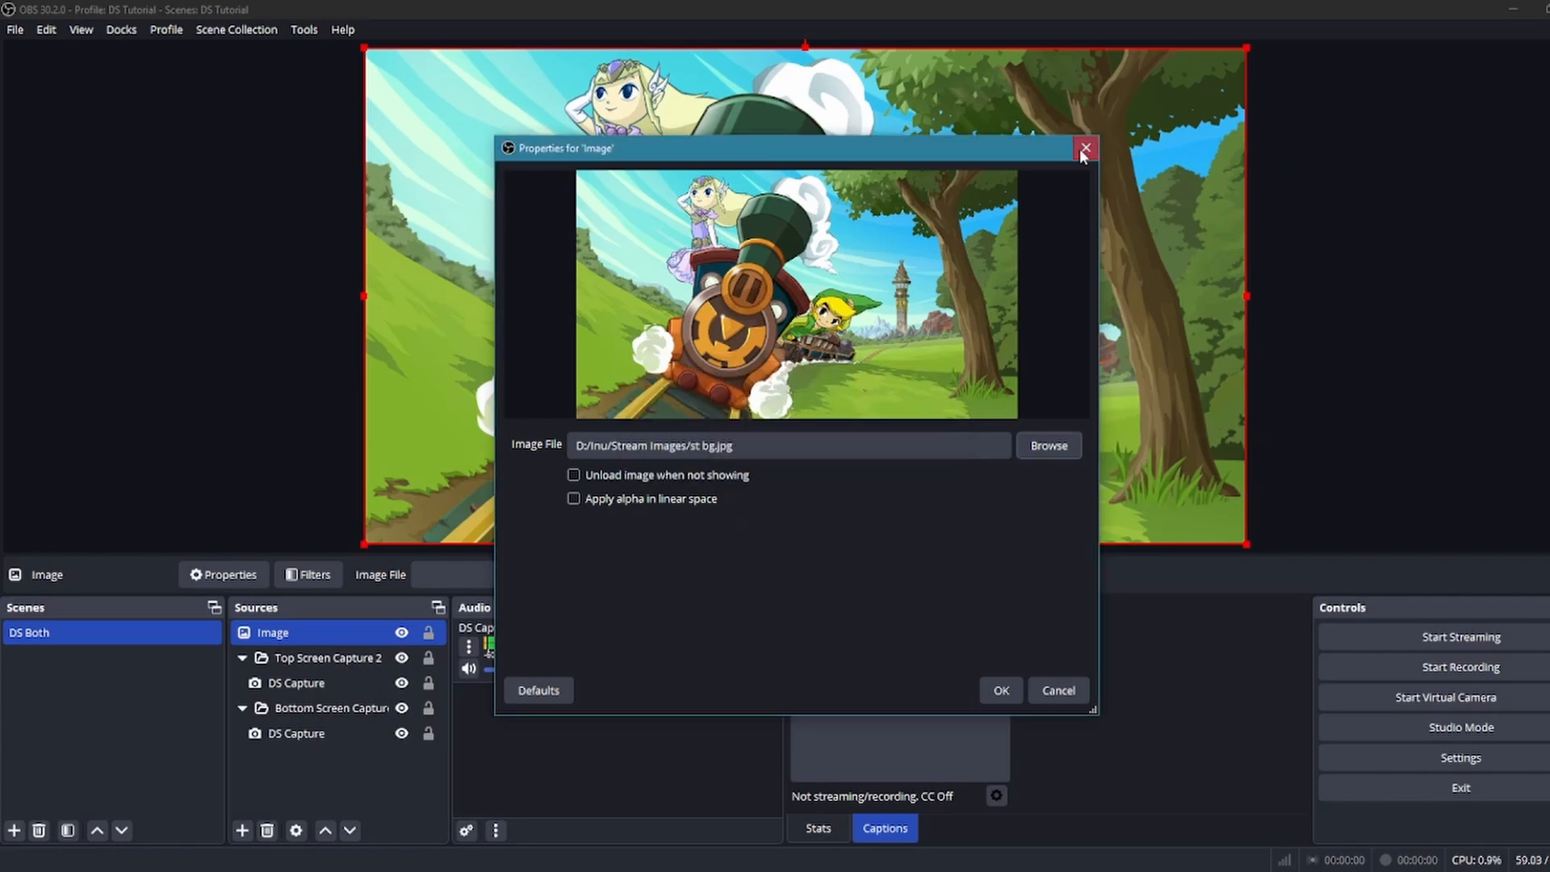
click(1084, 150)
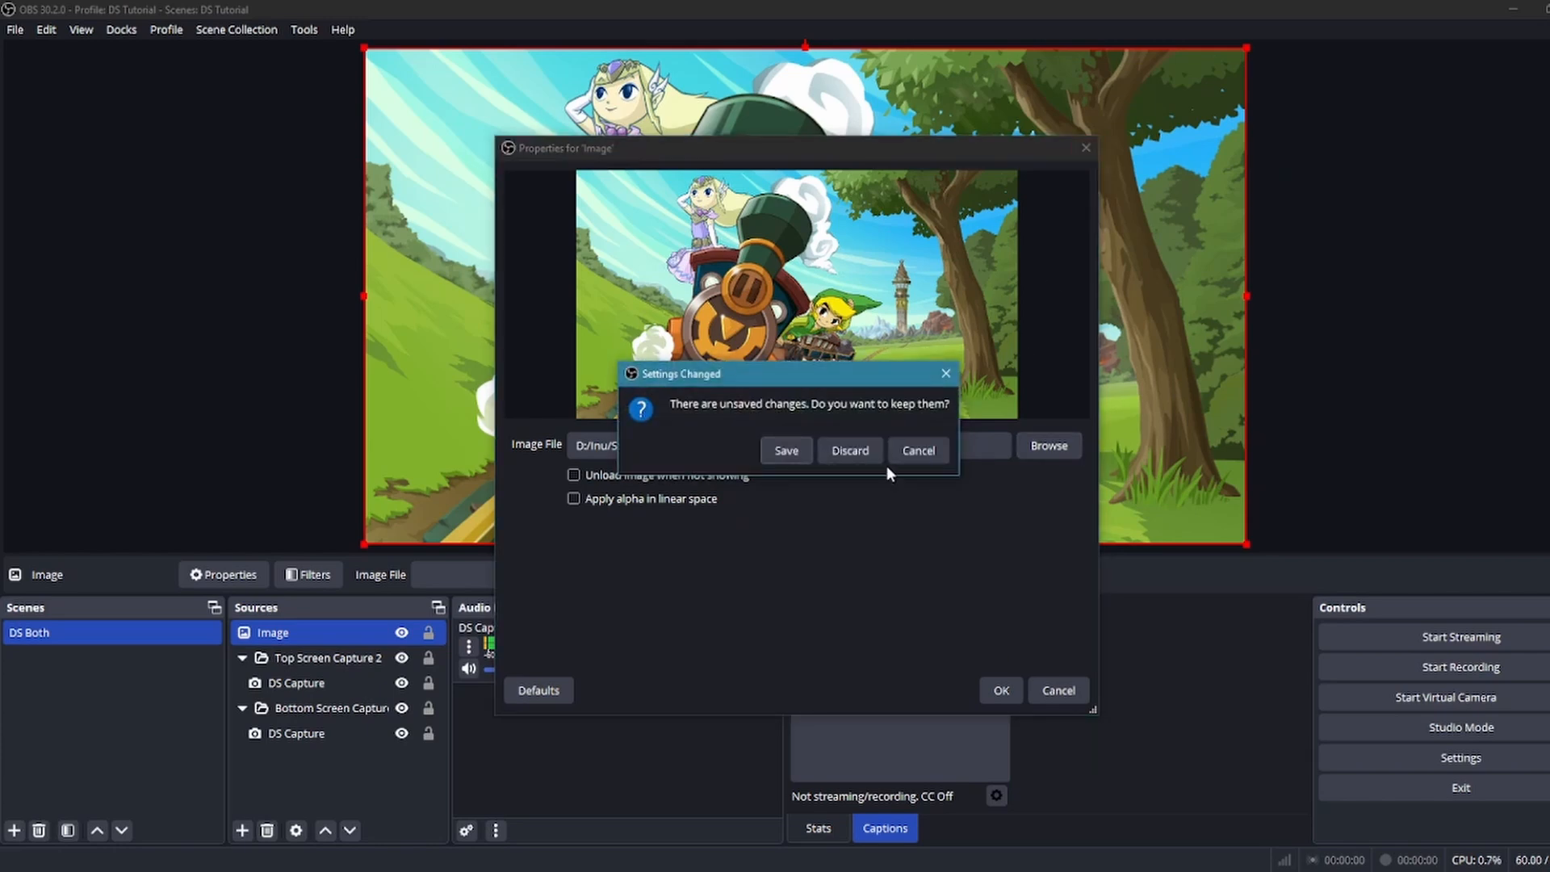
click(786, 451)
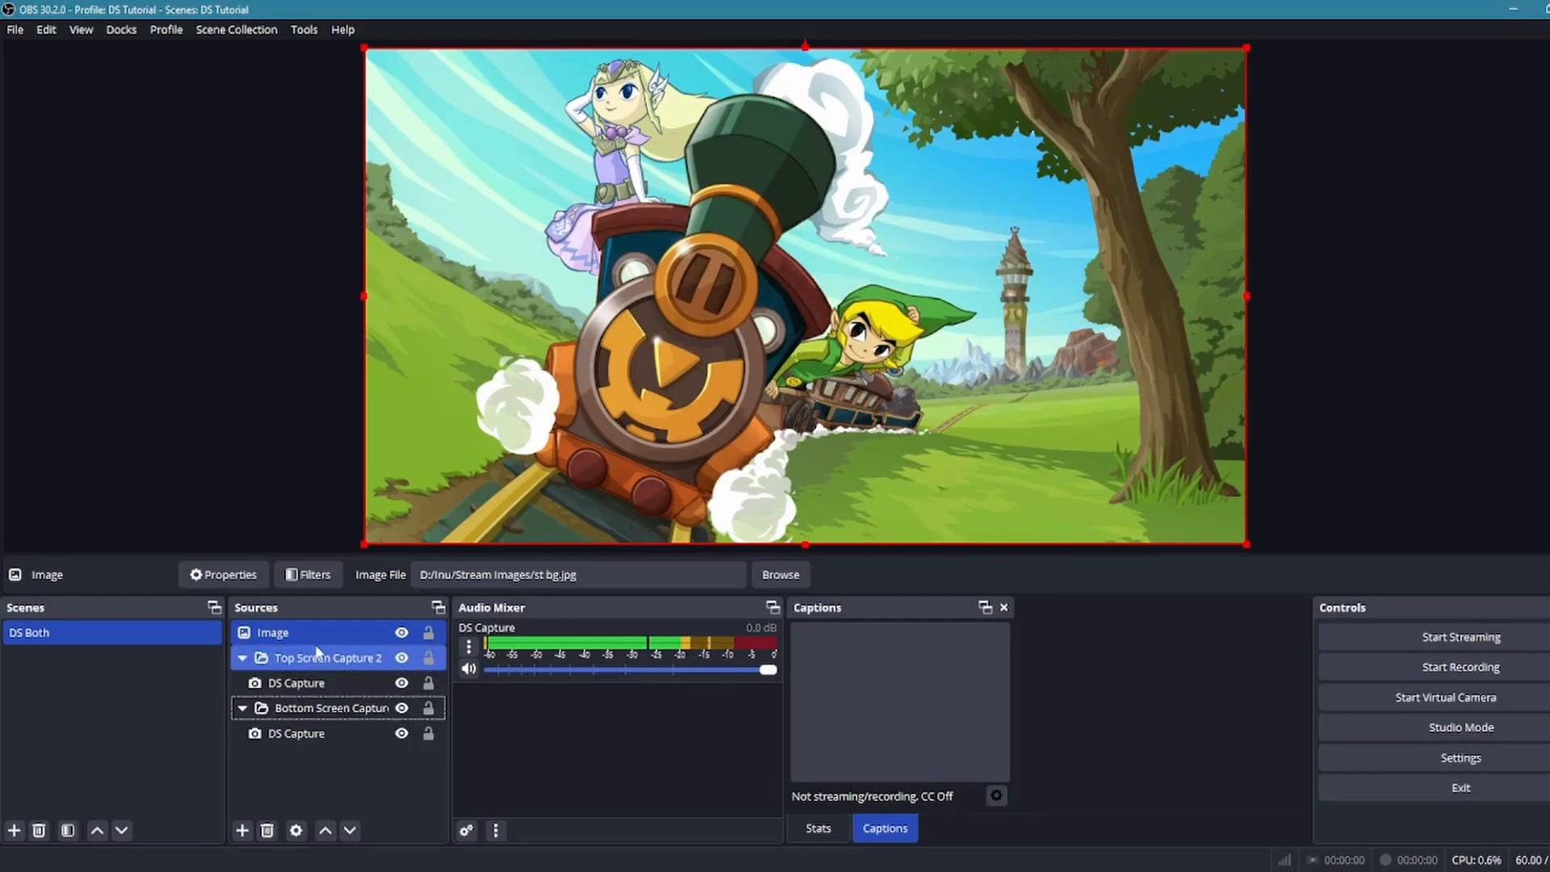
Move the Image source to the end of the source list, outside the Bottom Screen Capture group
drag(331, 736, 328, 739)
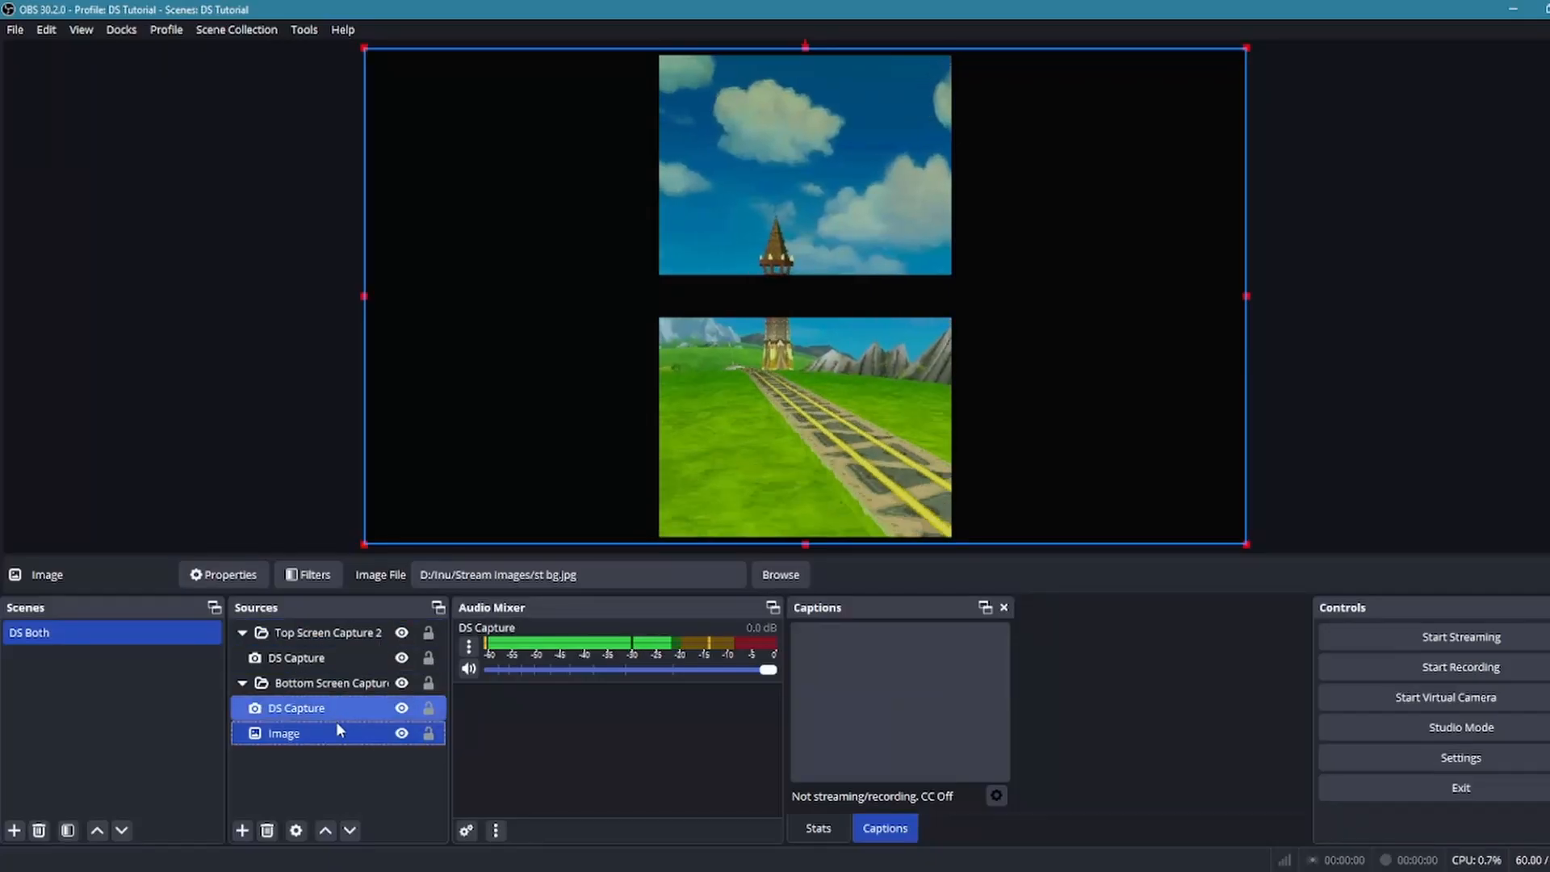
click(304, 687)
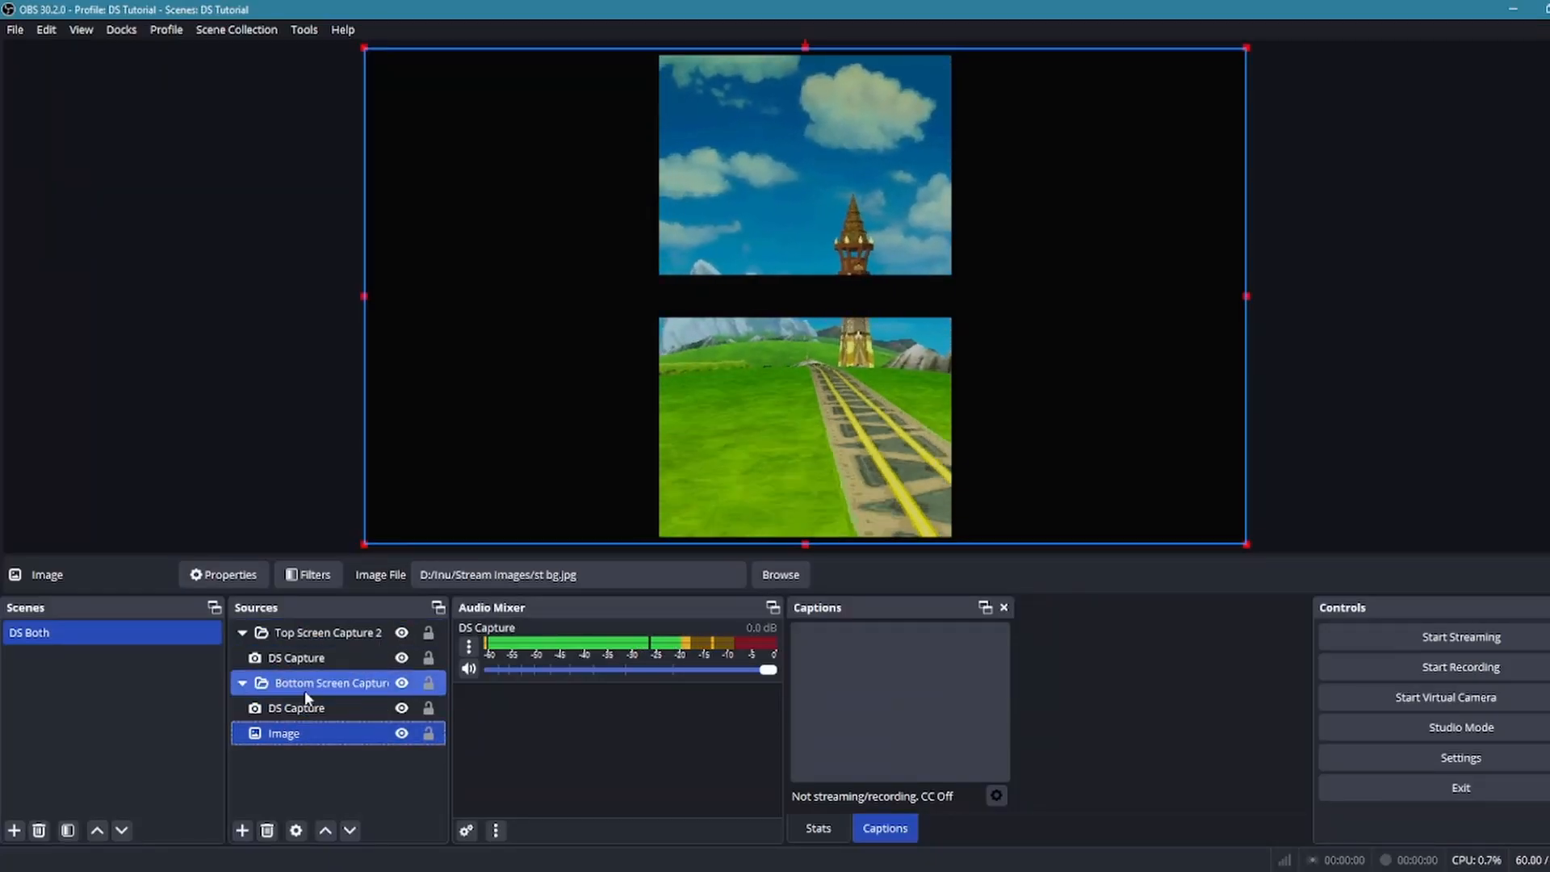
ctrl+click(270, 710)
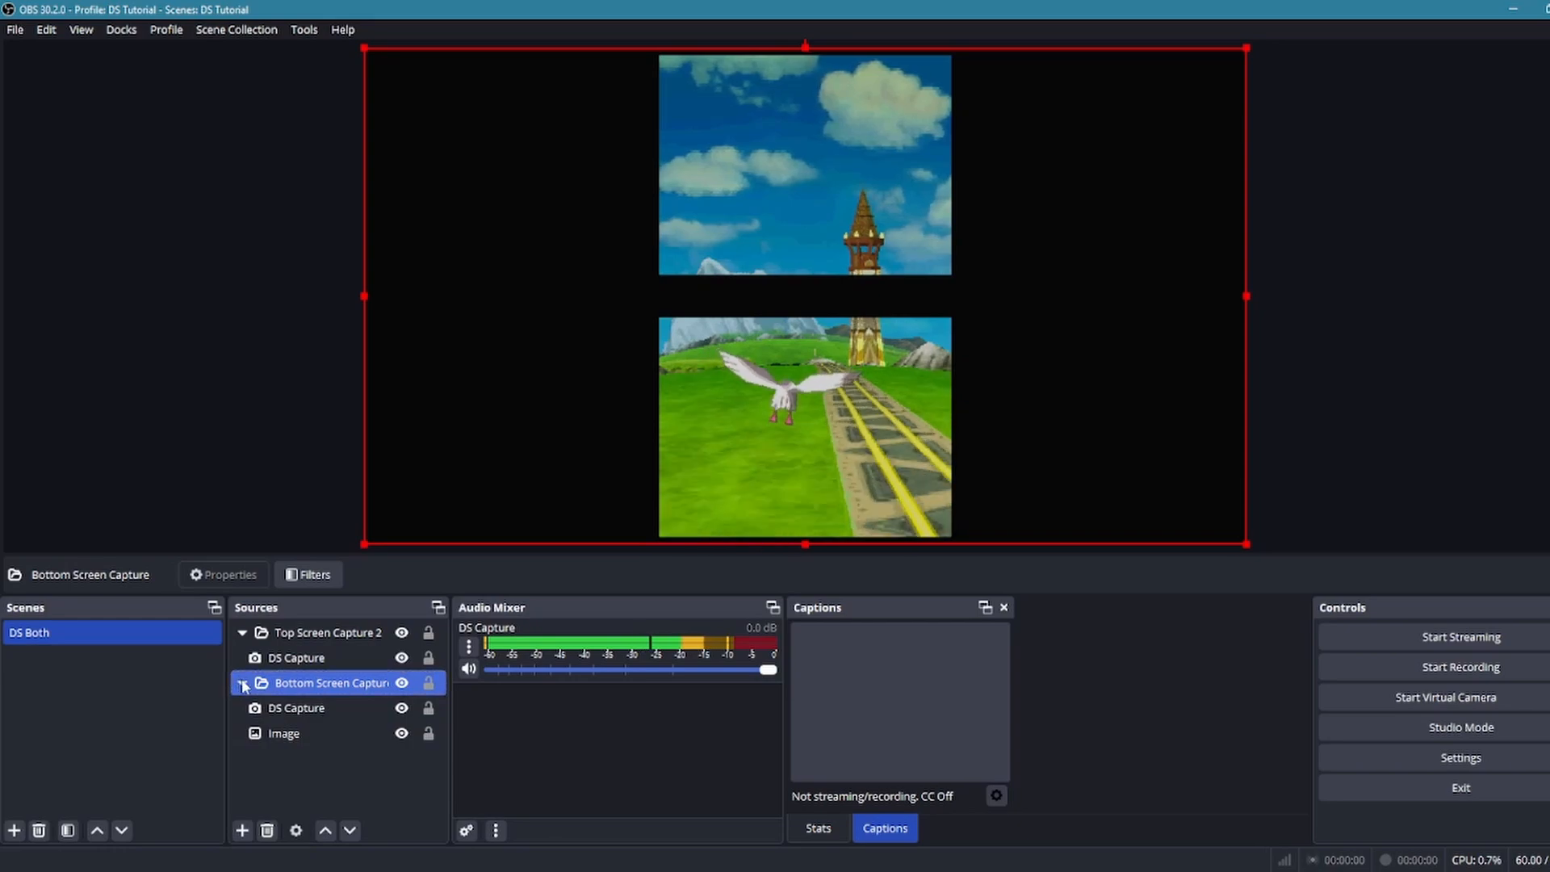
click(243, 684)
click(243, 683)
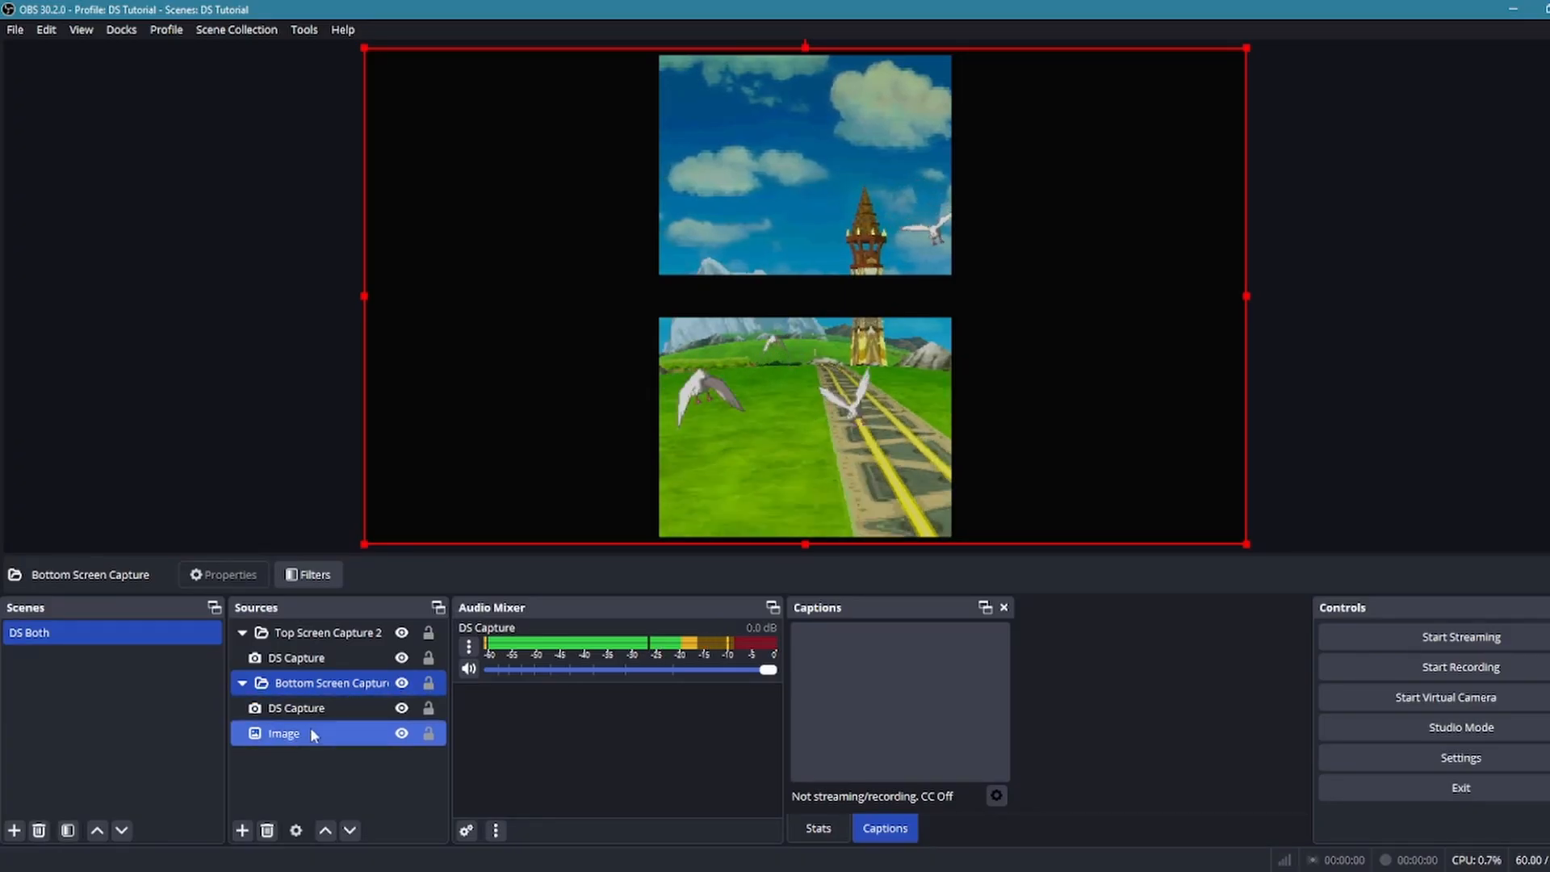
click(299, 738)
mouse_move(298, 743)
mouse_down()
mouse_move(284, 754)
mouse_move(313, 759)
mouse_up()
ctrl+click(283, 641)
click(308, 686)
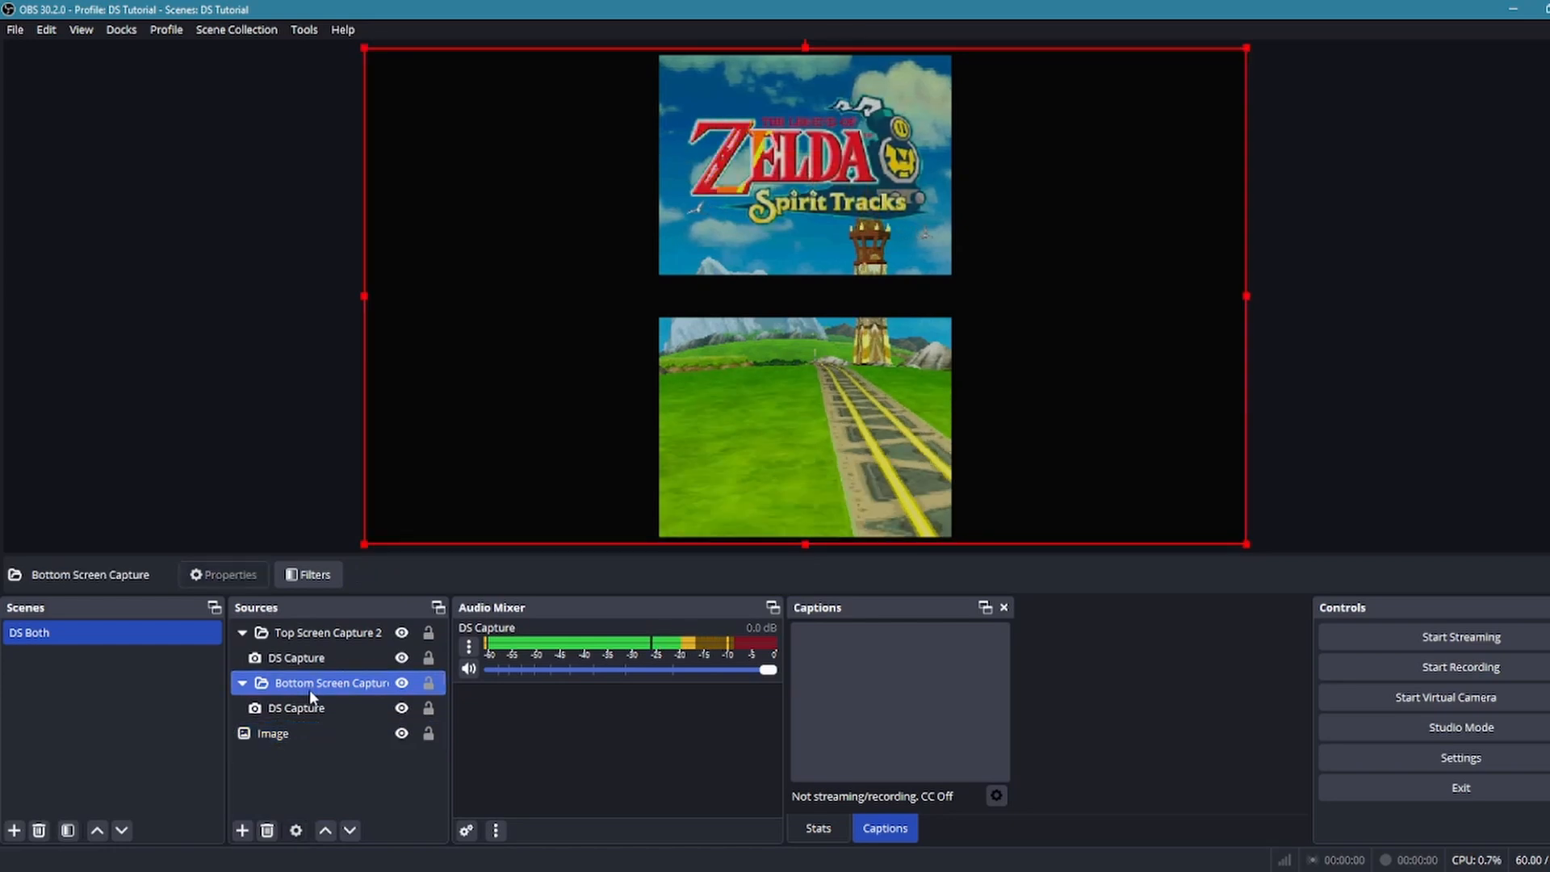
ctrl+click(302, 658)
click(722, 169)
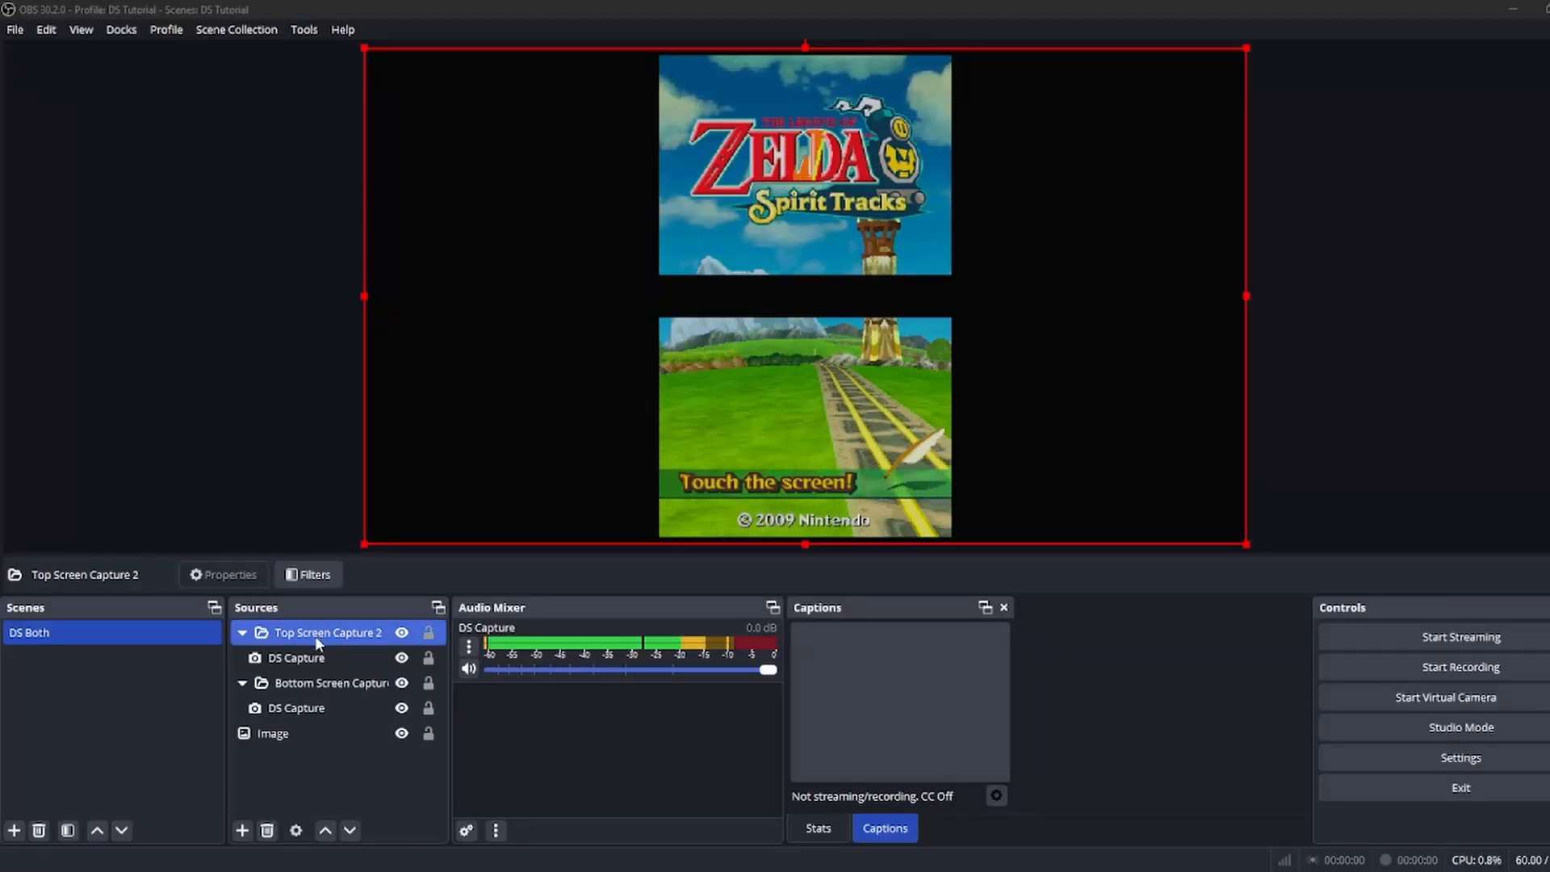
ctrl+click(323, 705)
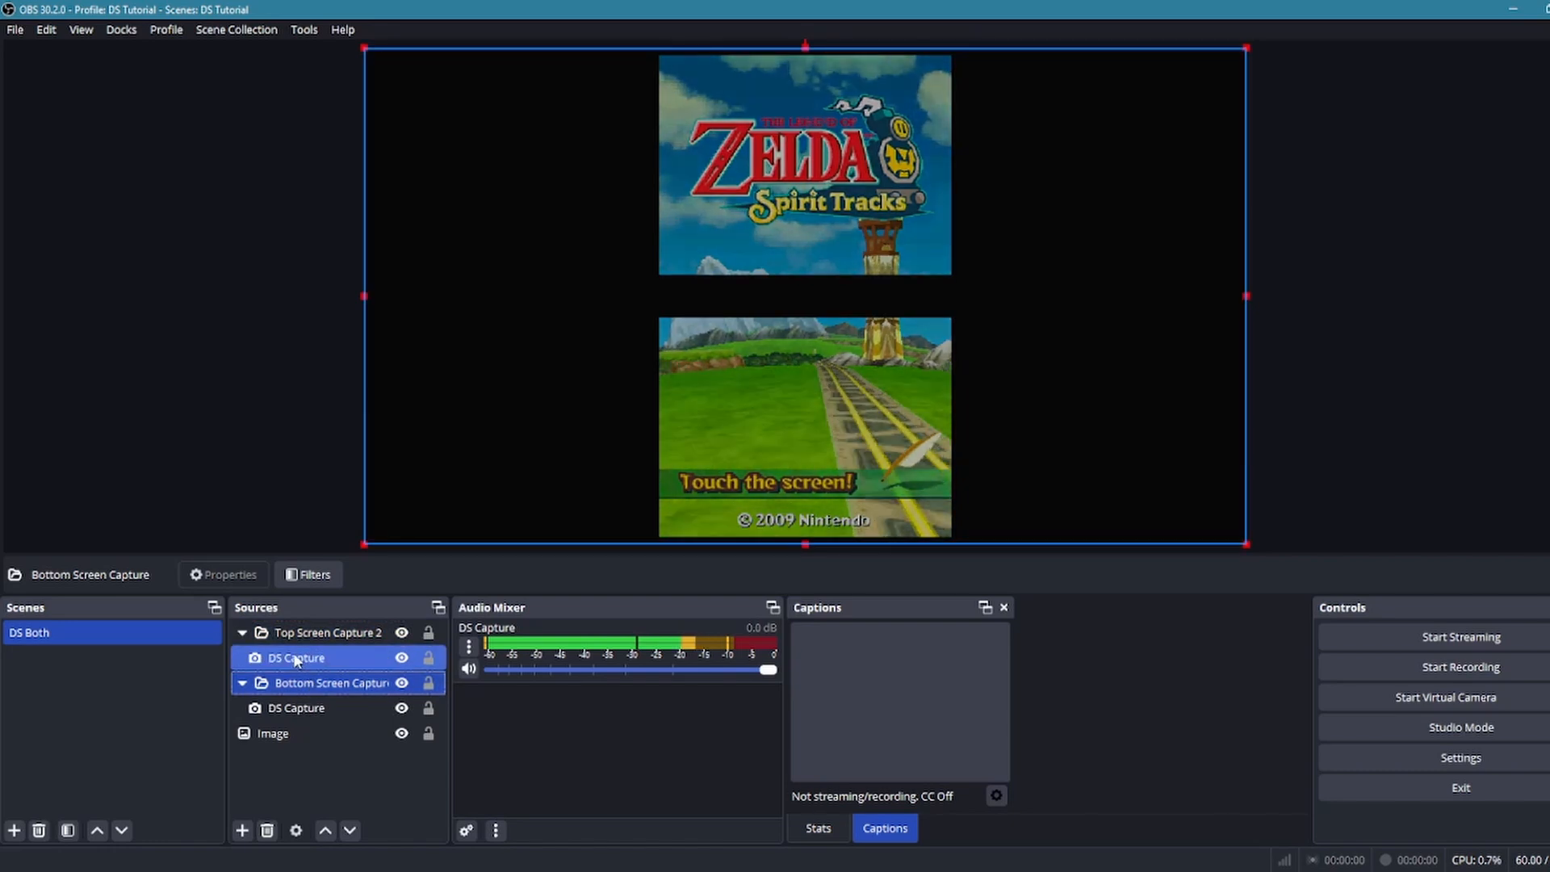
click(299, 658)
ctrl+click(300, 631)
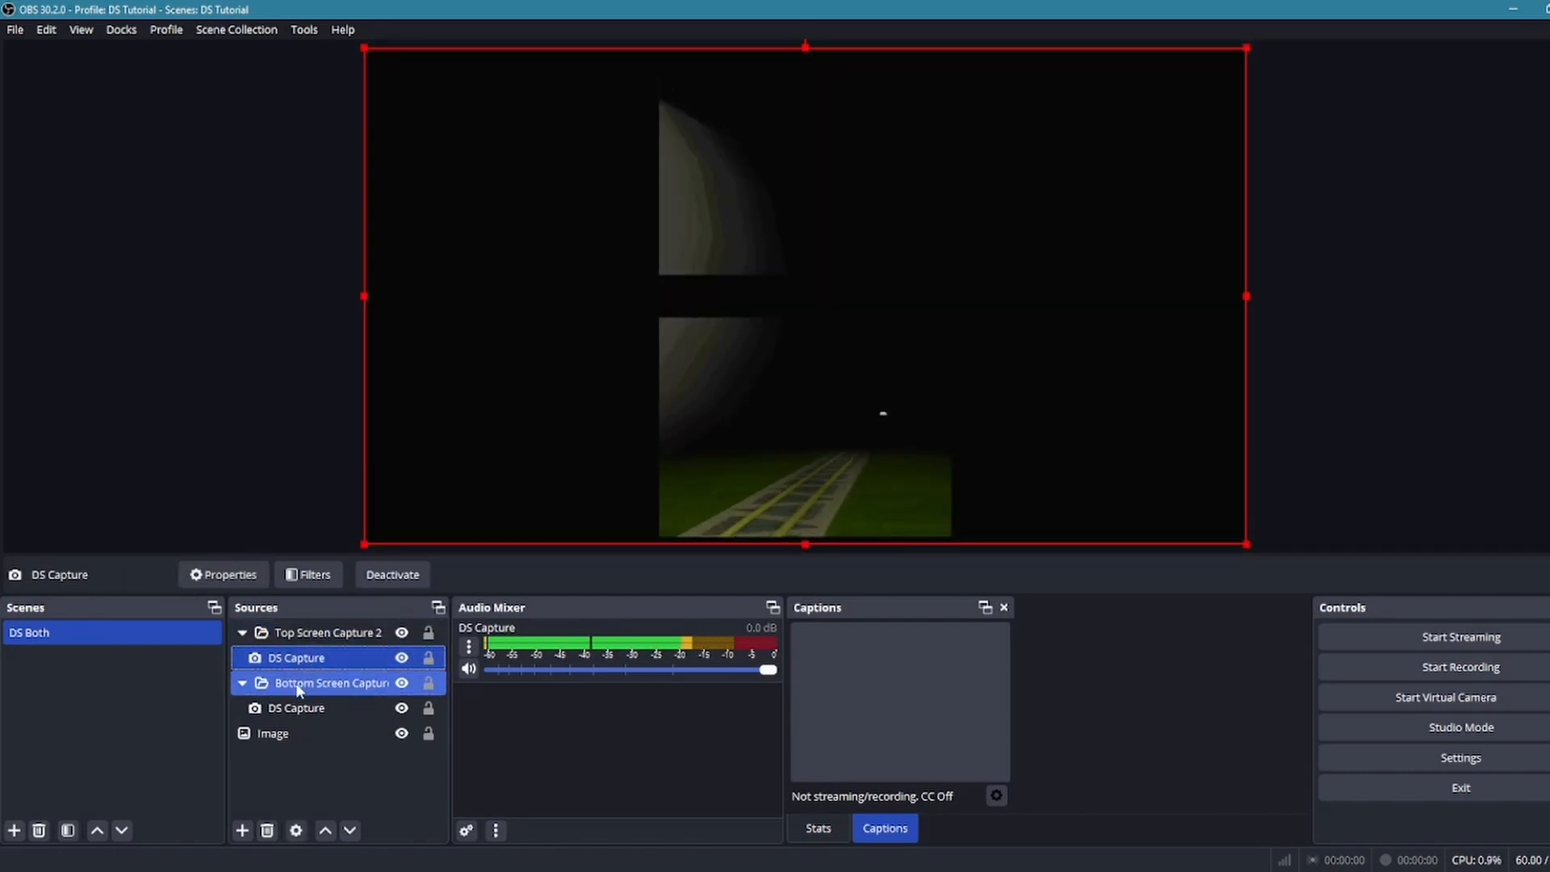
click(303, 708)
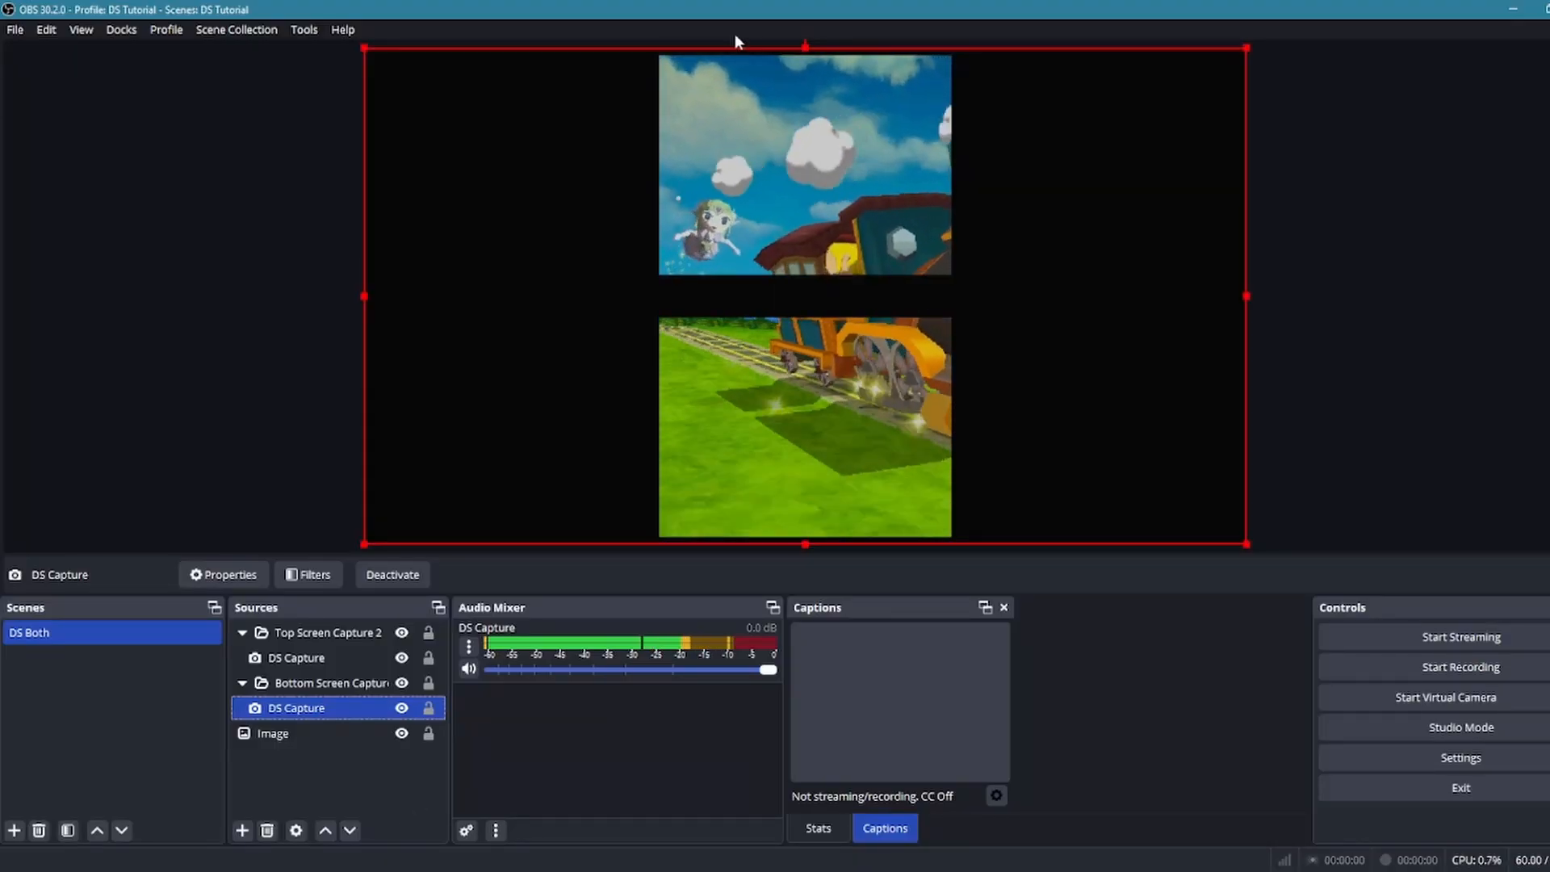
ctrl+click(296, 680)
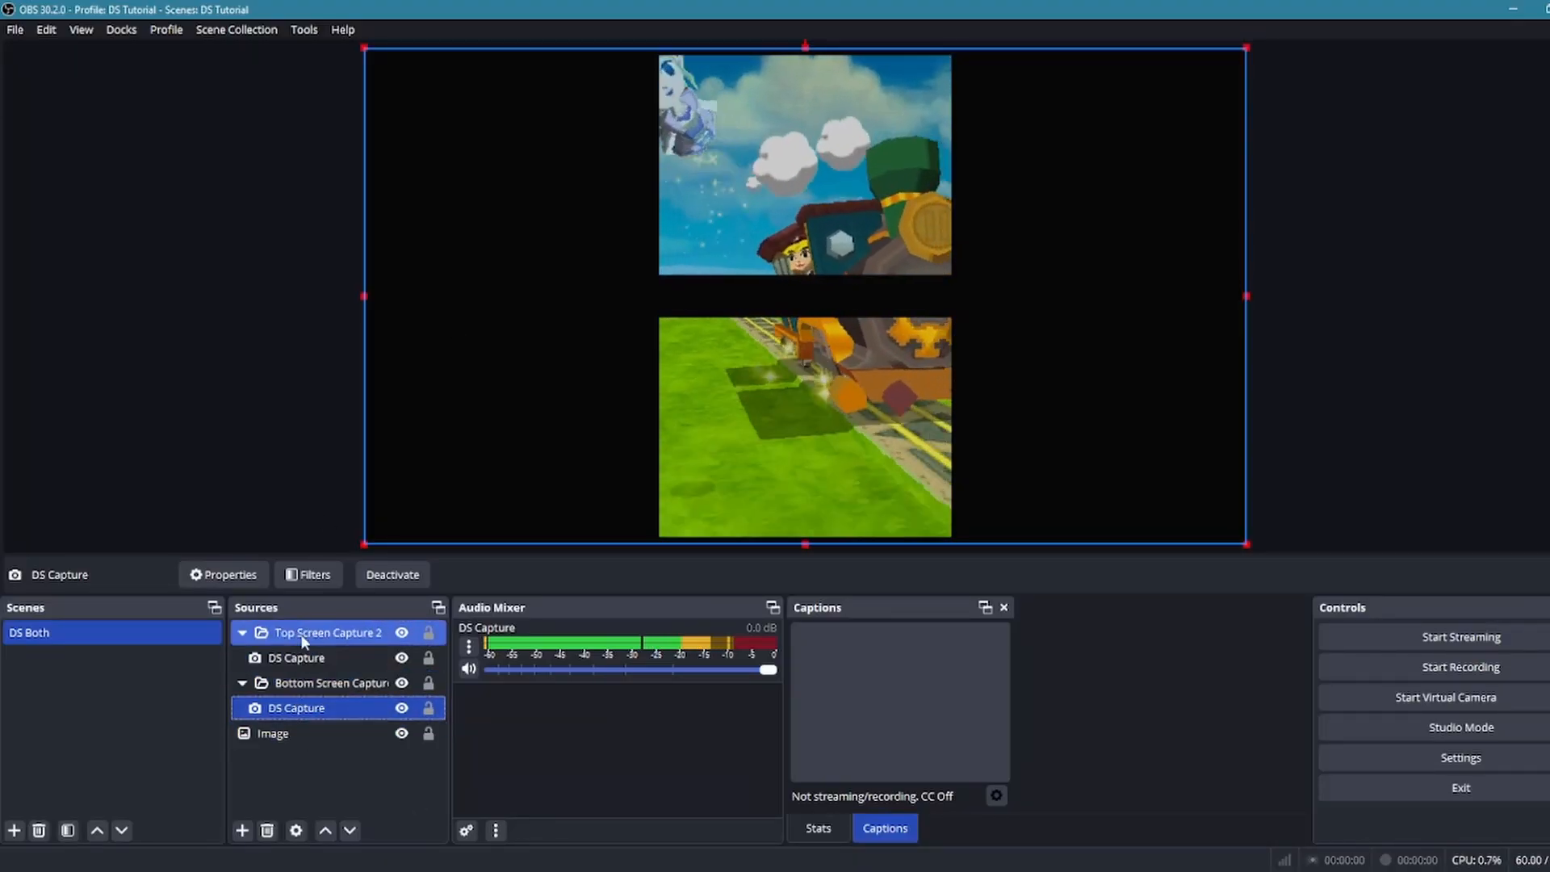
click(279, 658)
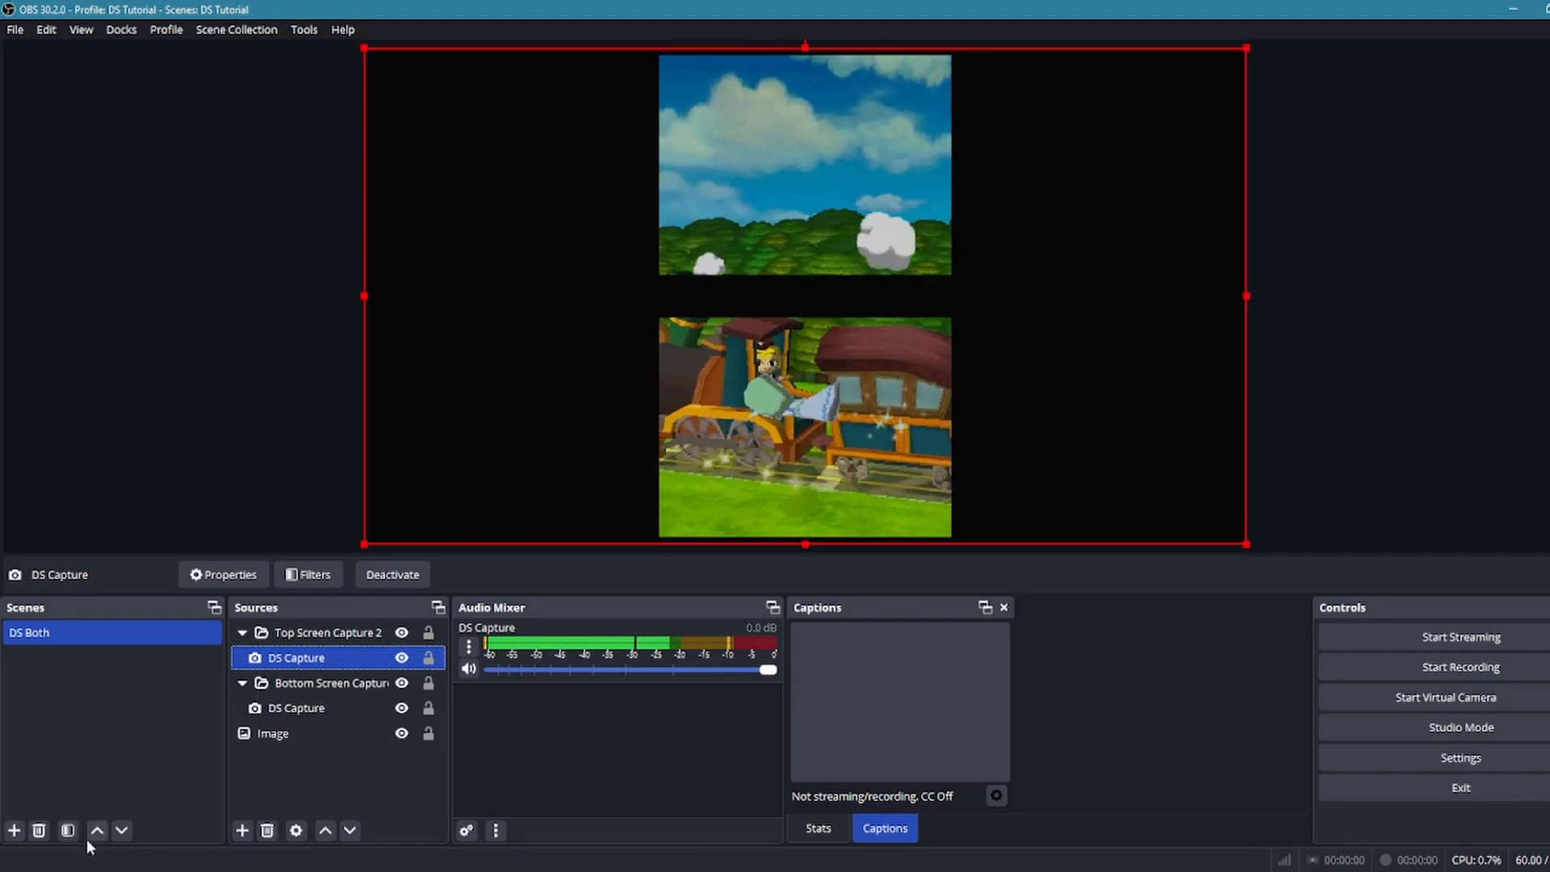
ctrl+click(341, 688)
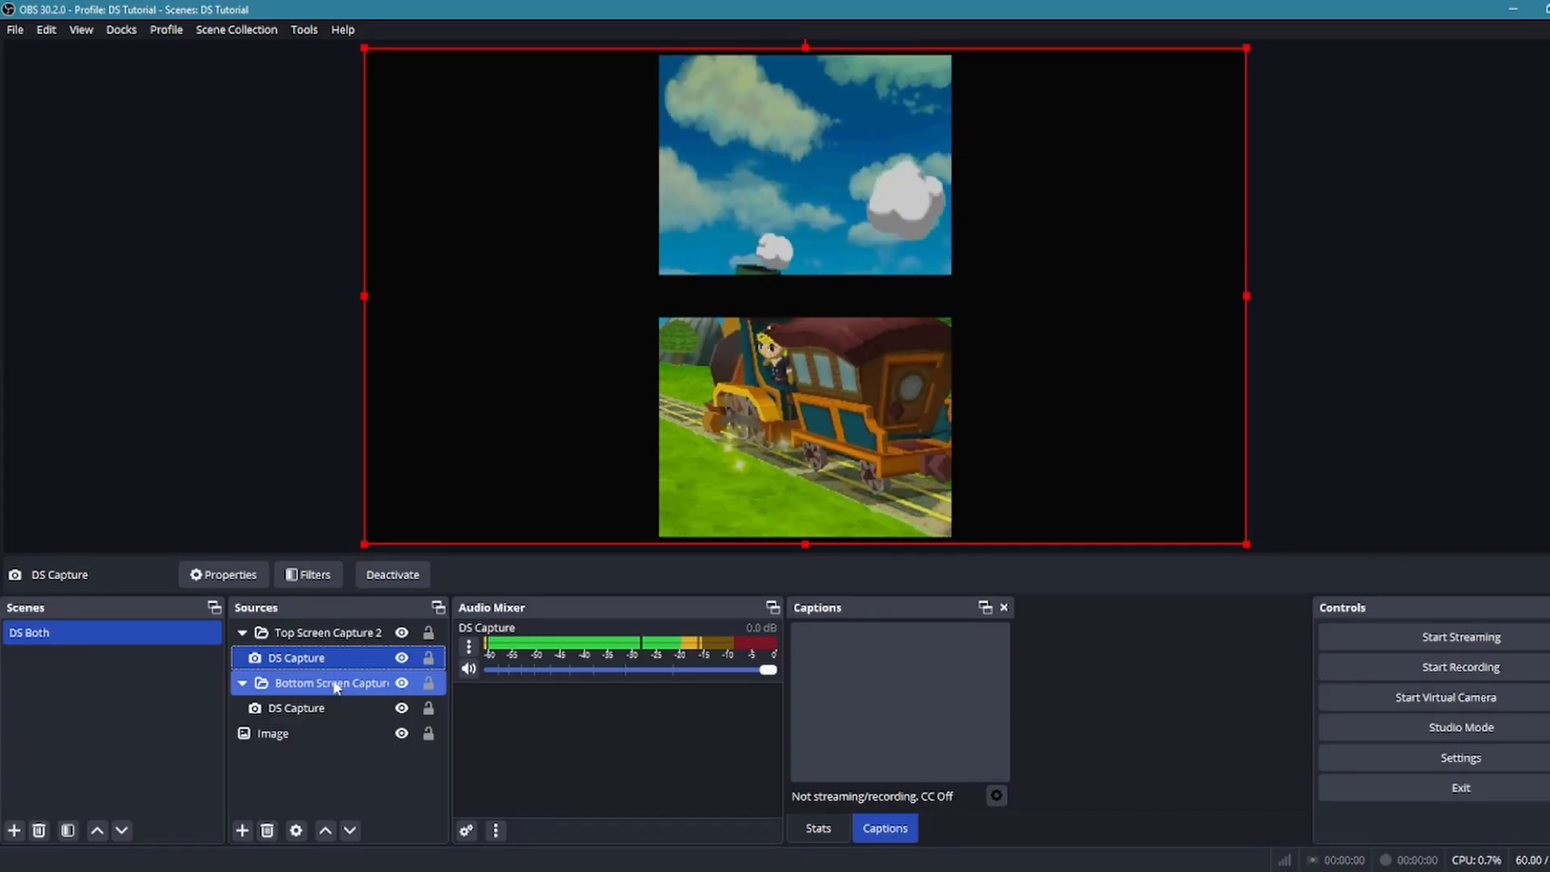
Add a Crop/Pad filter with the default name to the Top Screen Capture 2 group
click(326, 636)
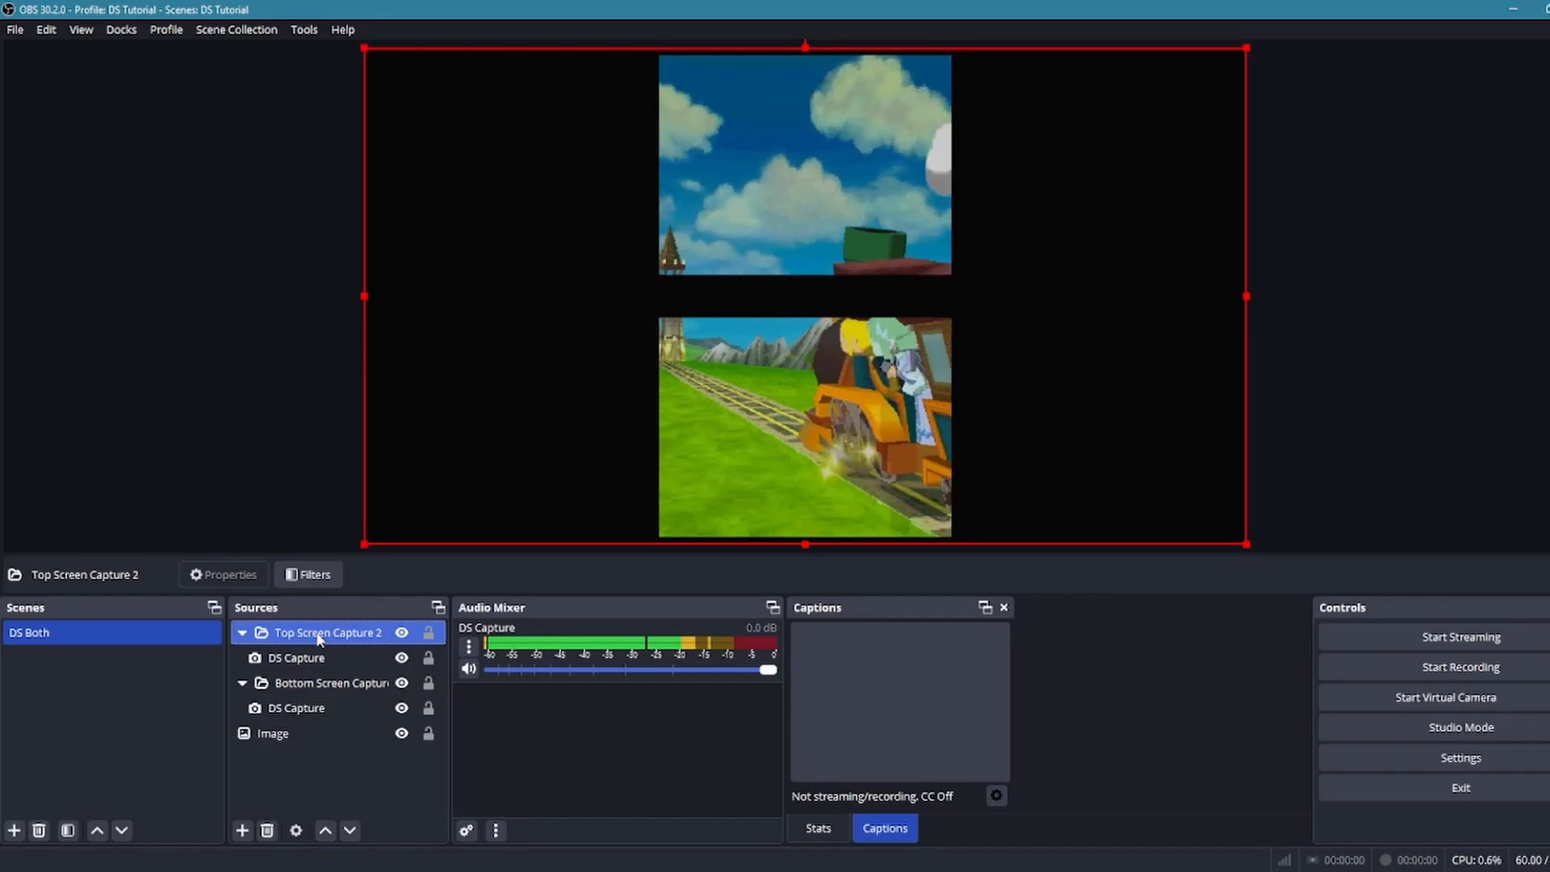
right_click(311, 636)
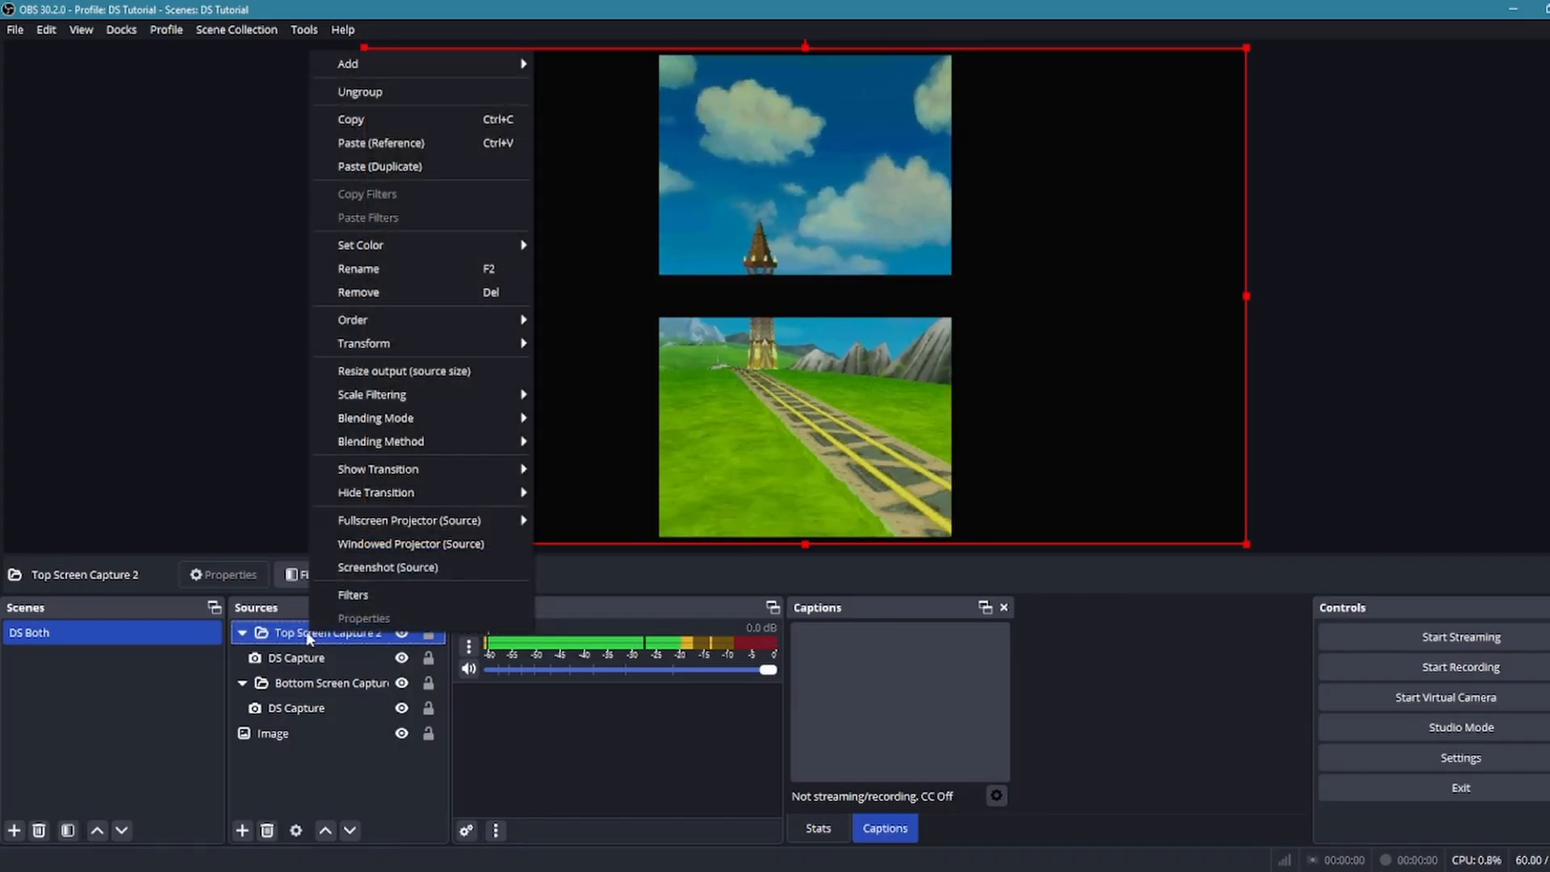
right_click(294, 633)
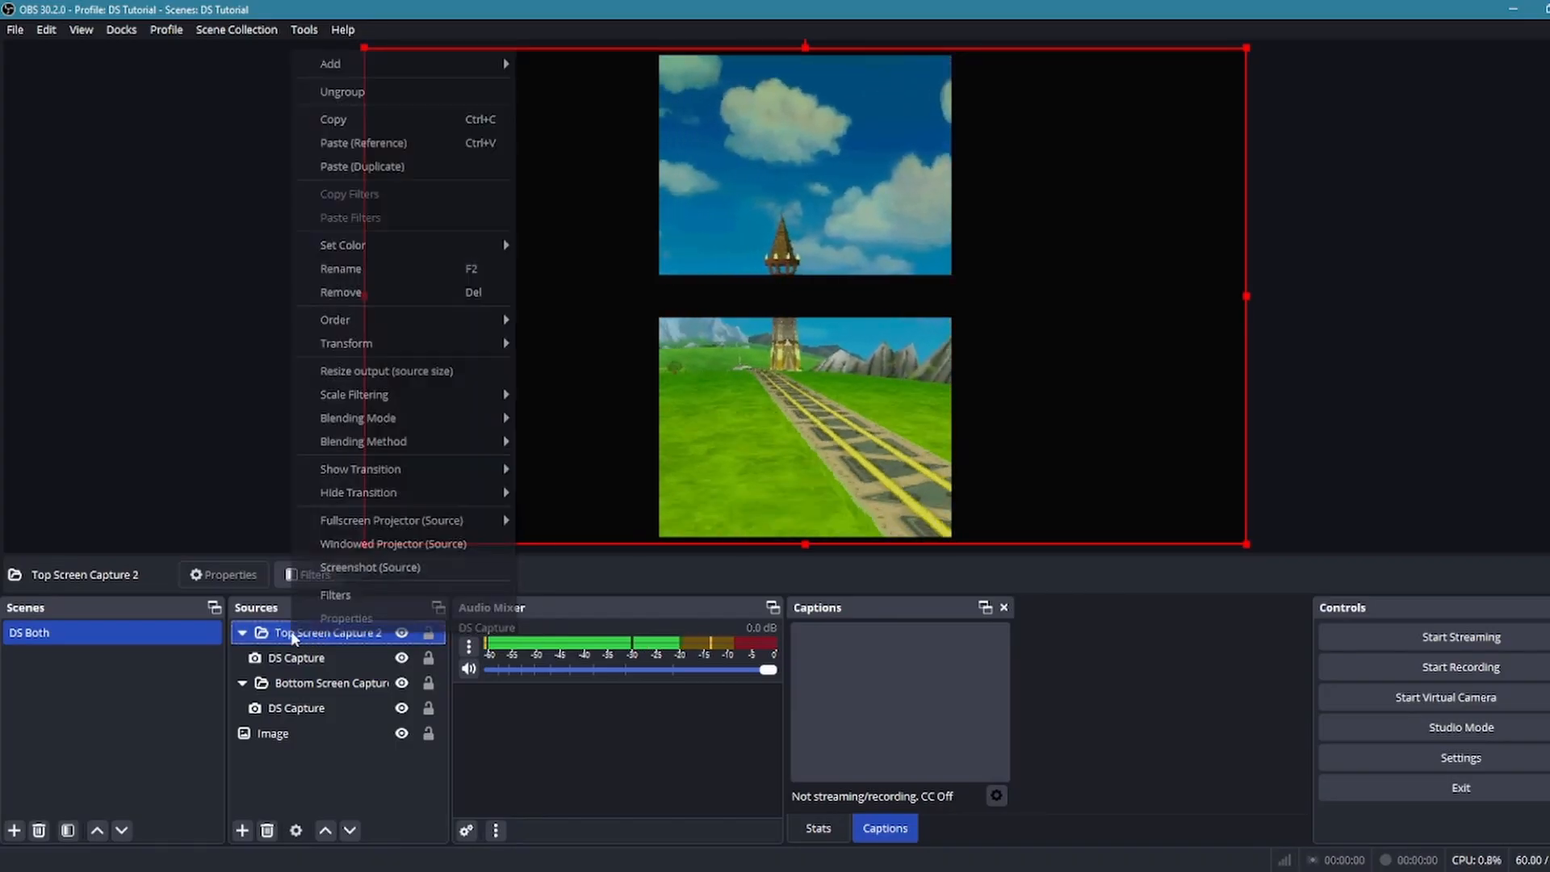
click(343, 598)
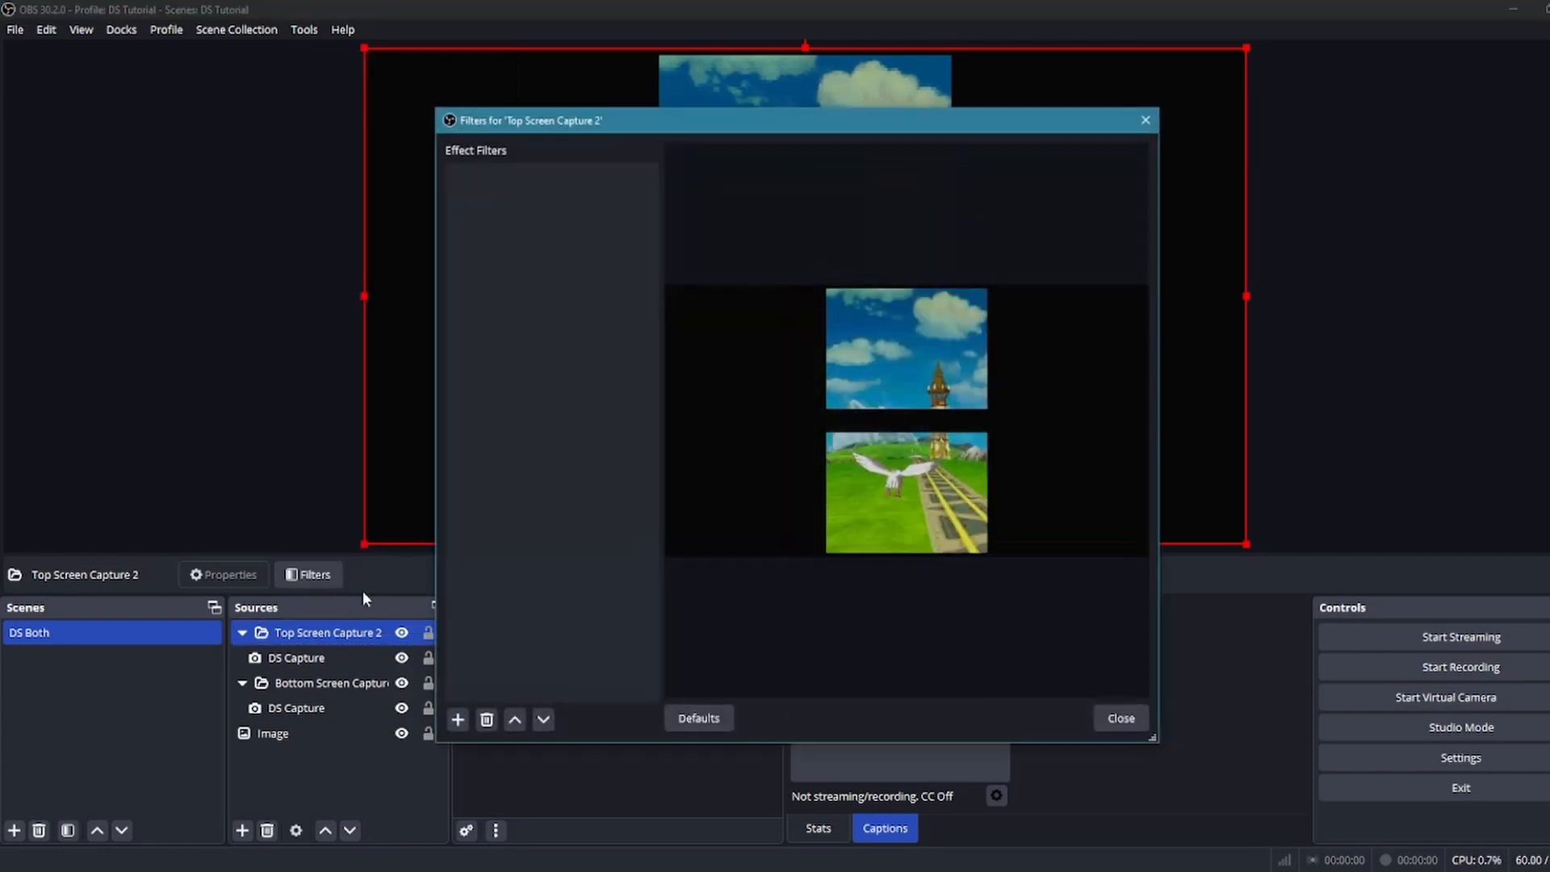
click(458, 719)
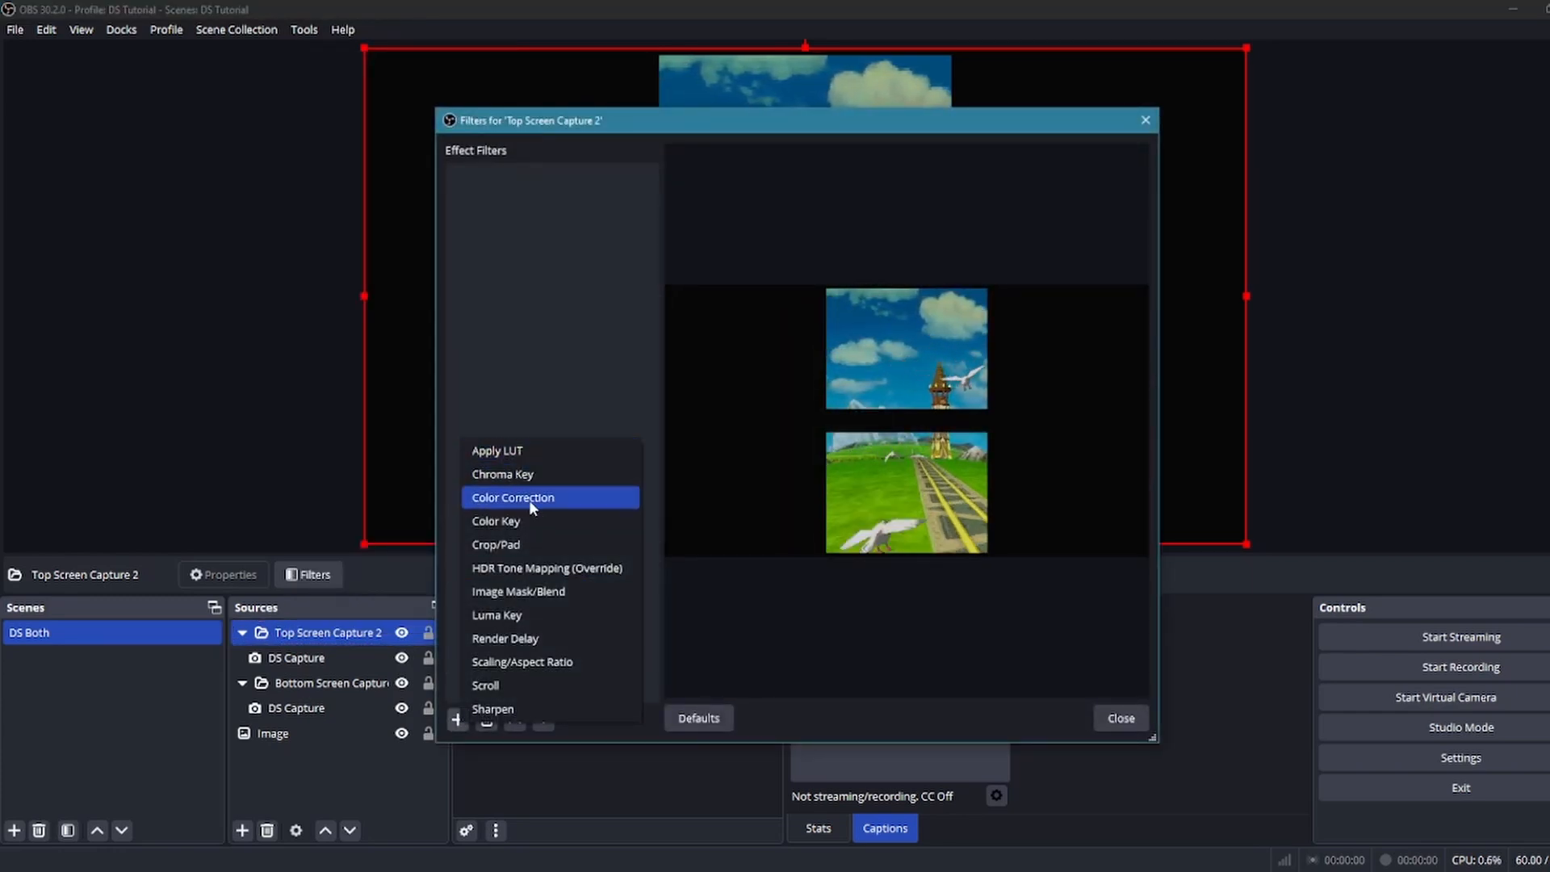
click(515, 549)
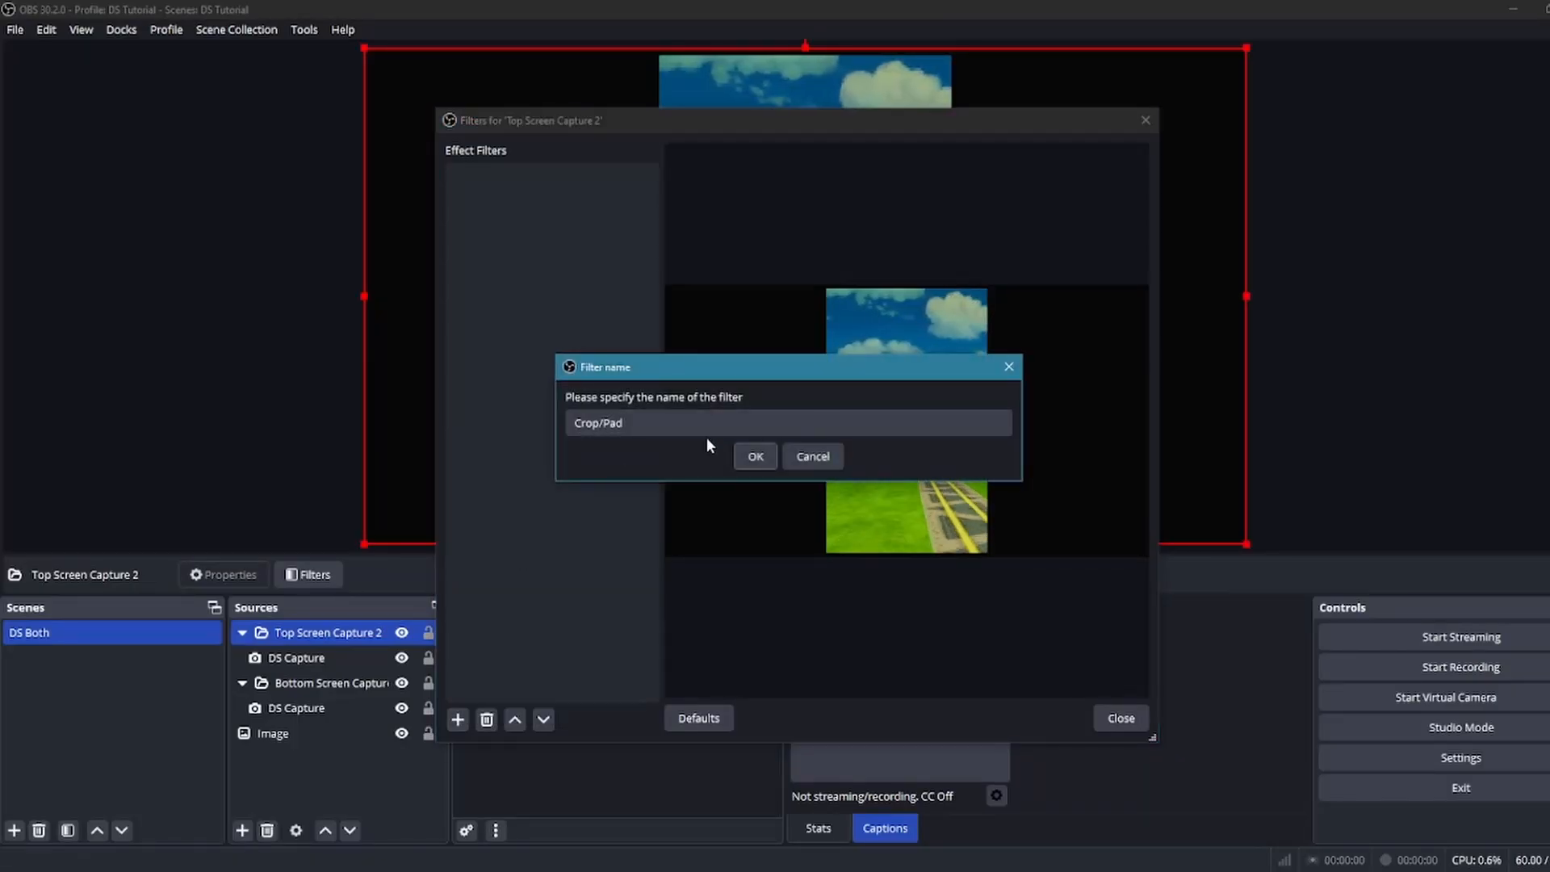
click(756, 457)
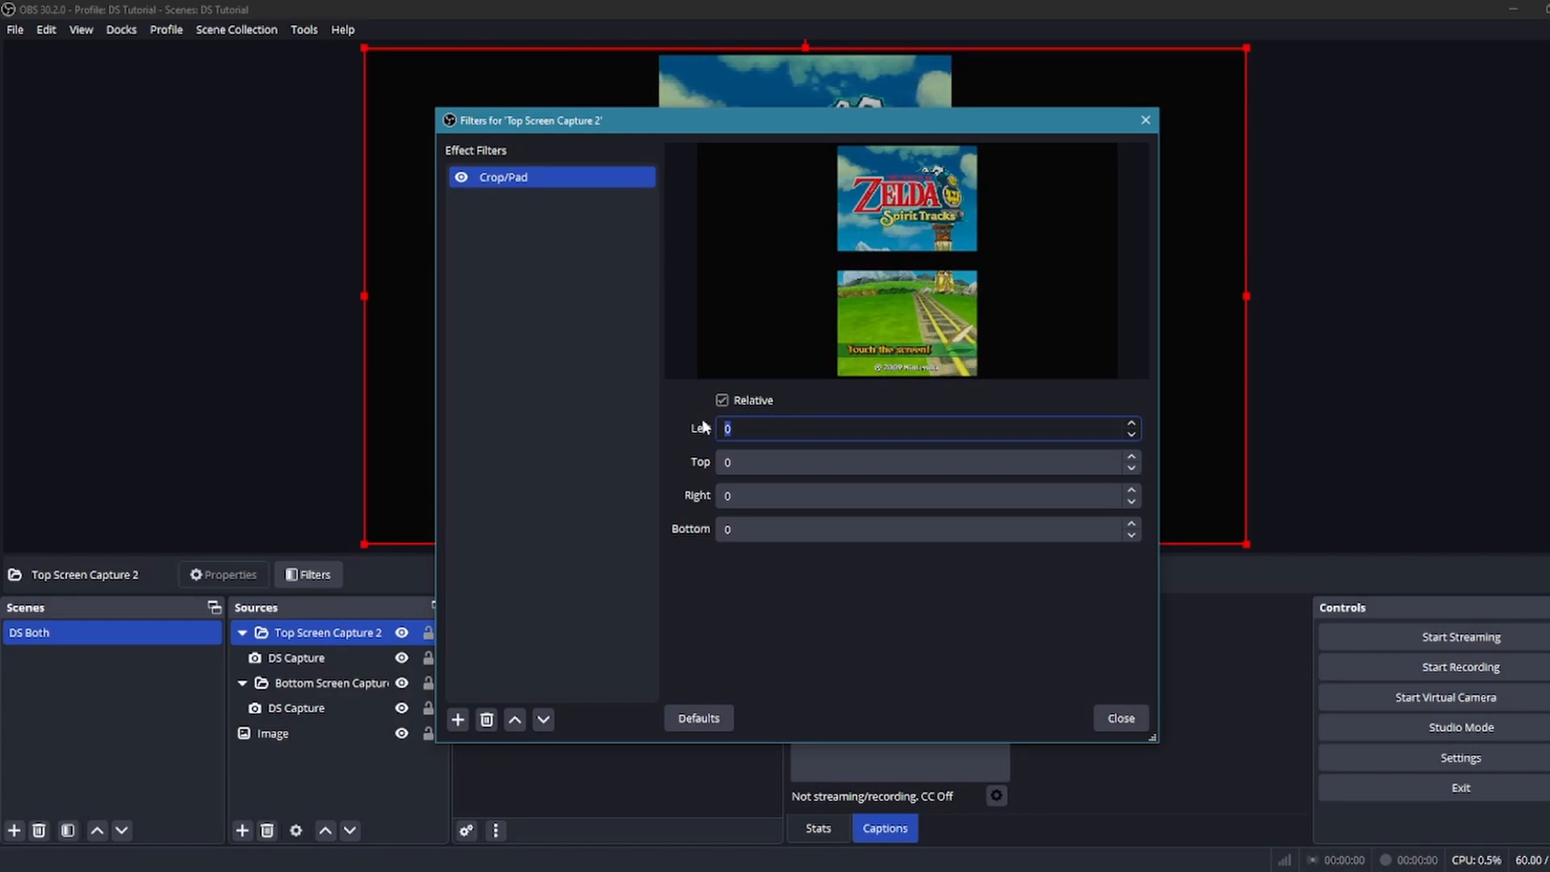
Set the Crop/Pad filter to left 640, top 25, right 640 and bottom 580, and close the filters
text(40)
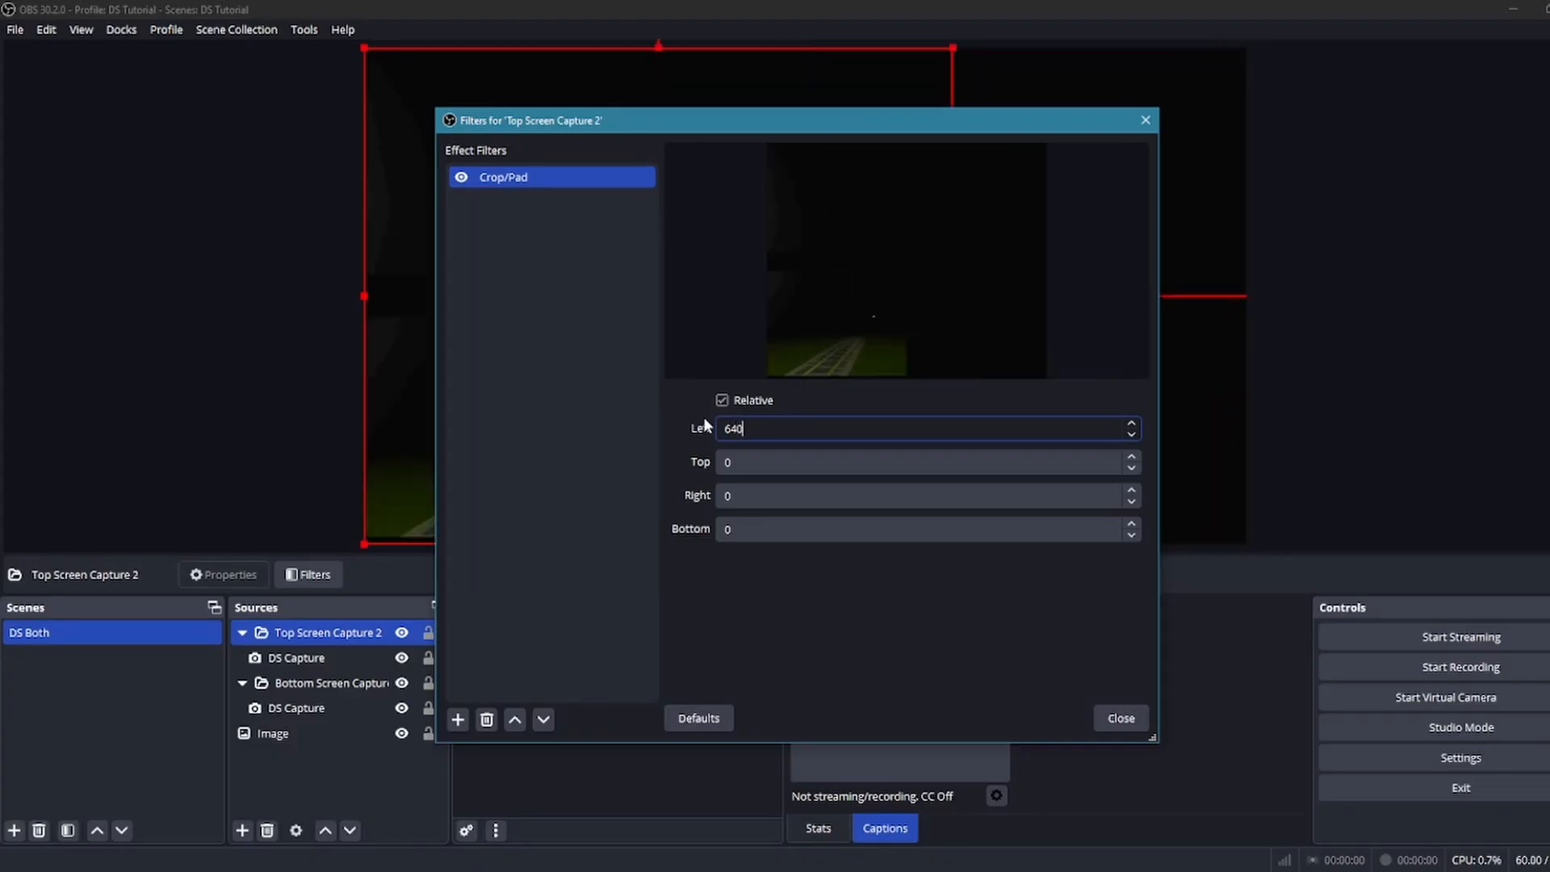
click(726, 461)
text(2)
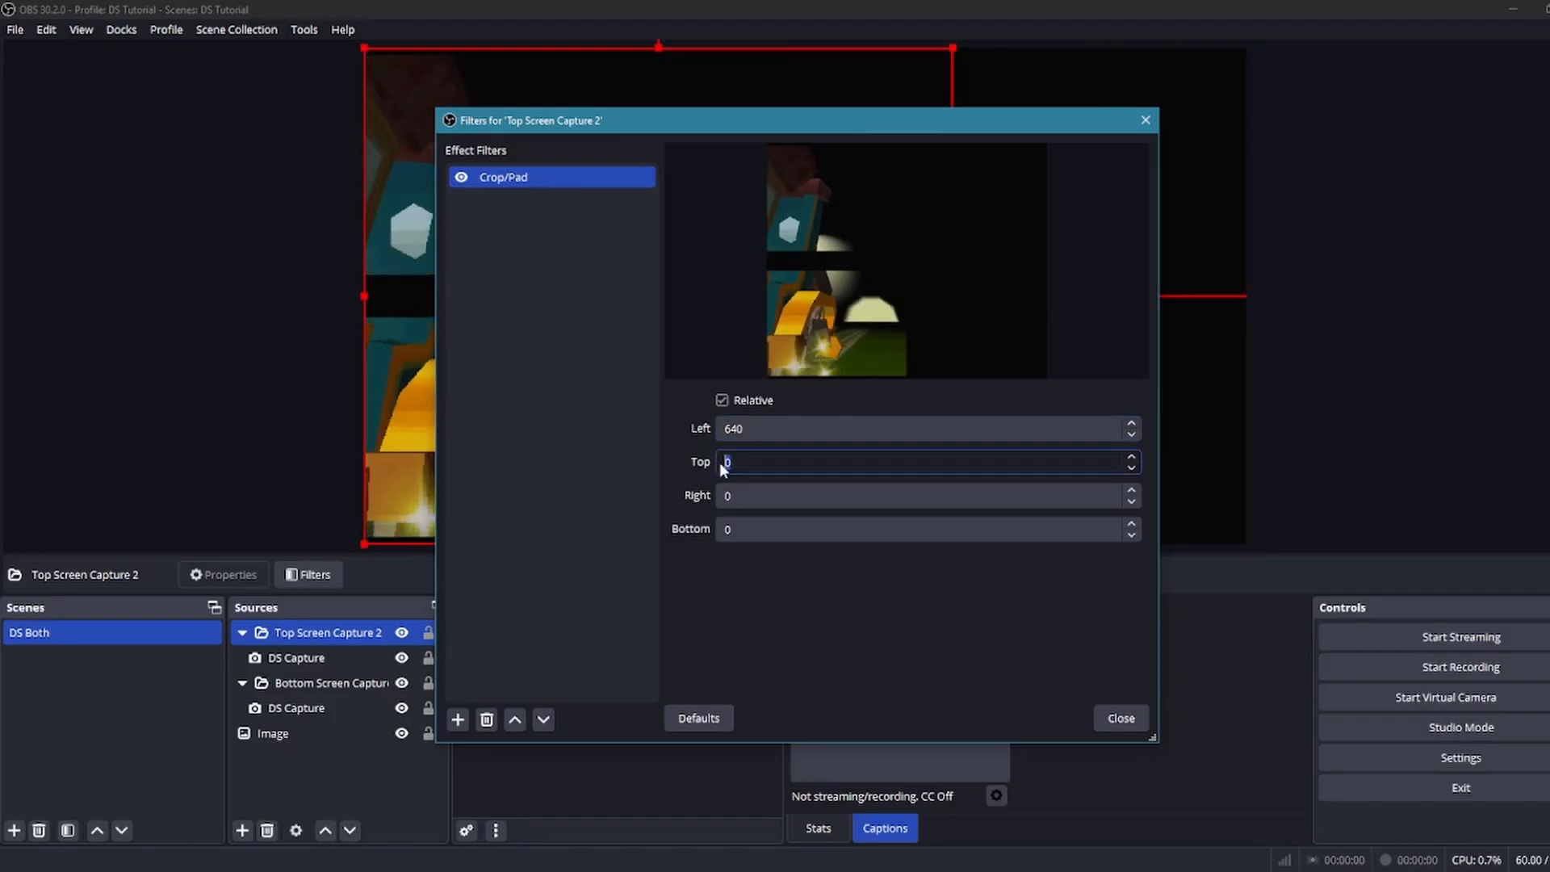
text(5)
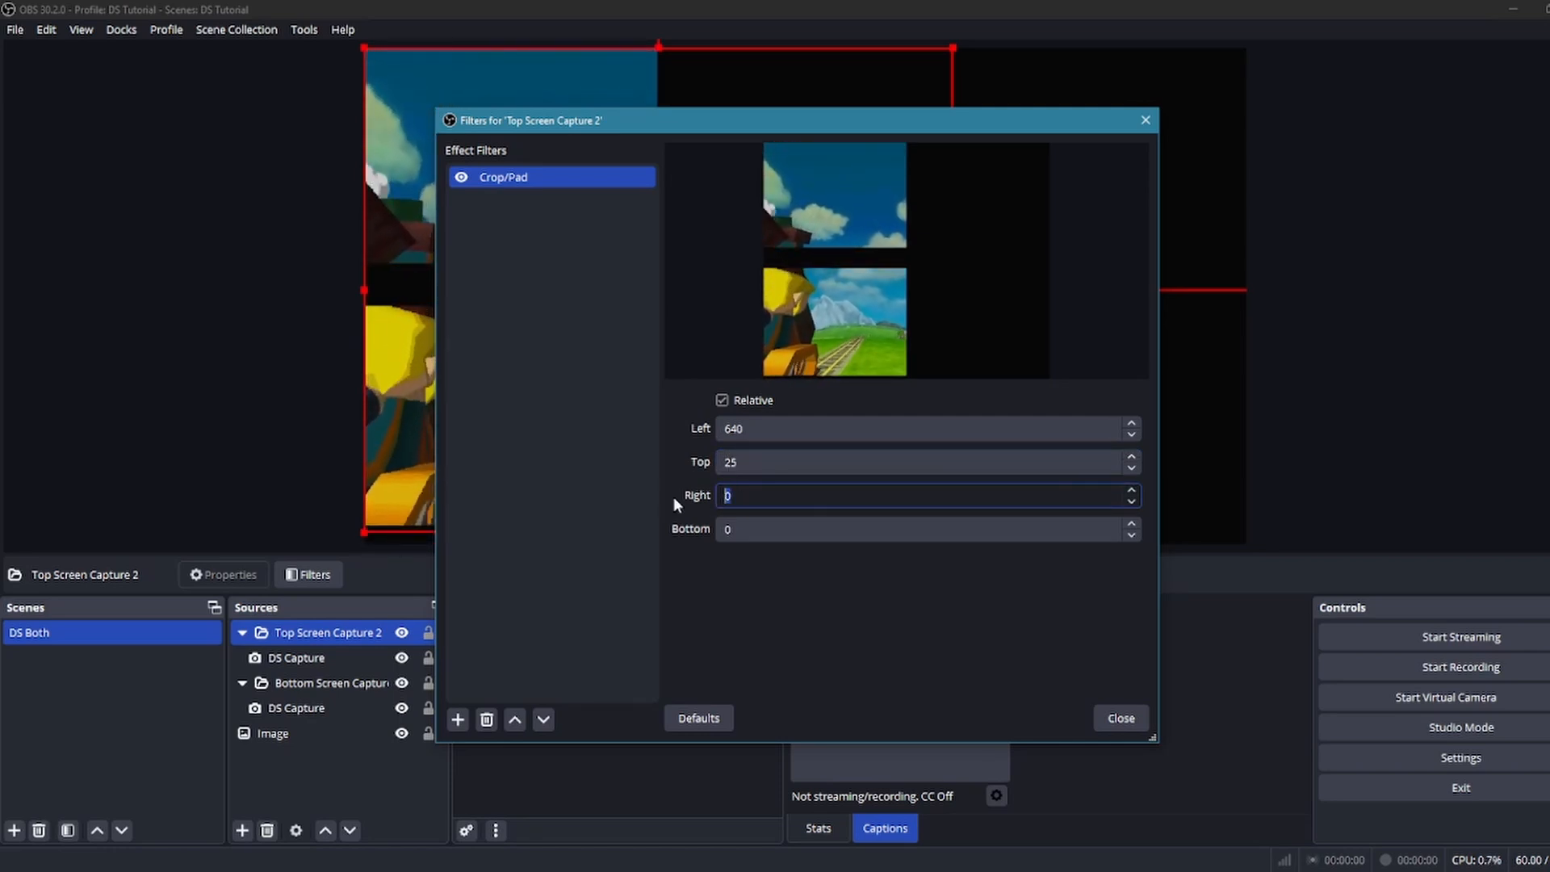
text(640)
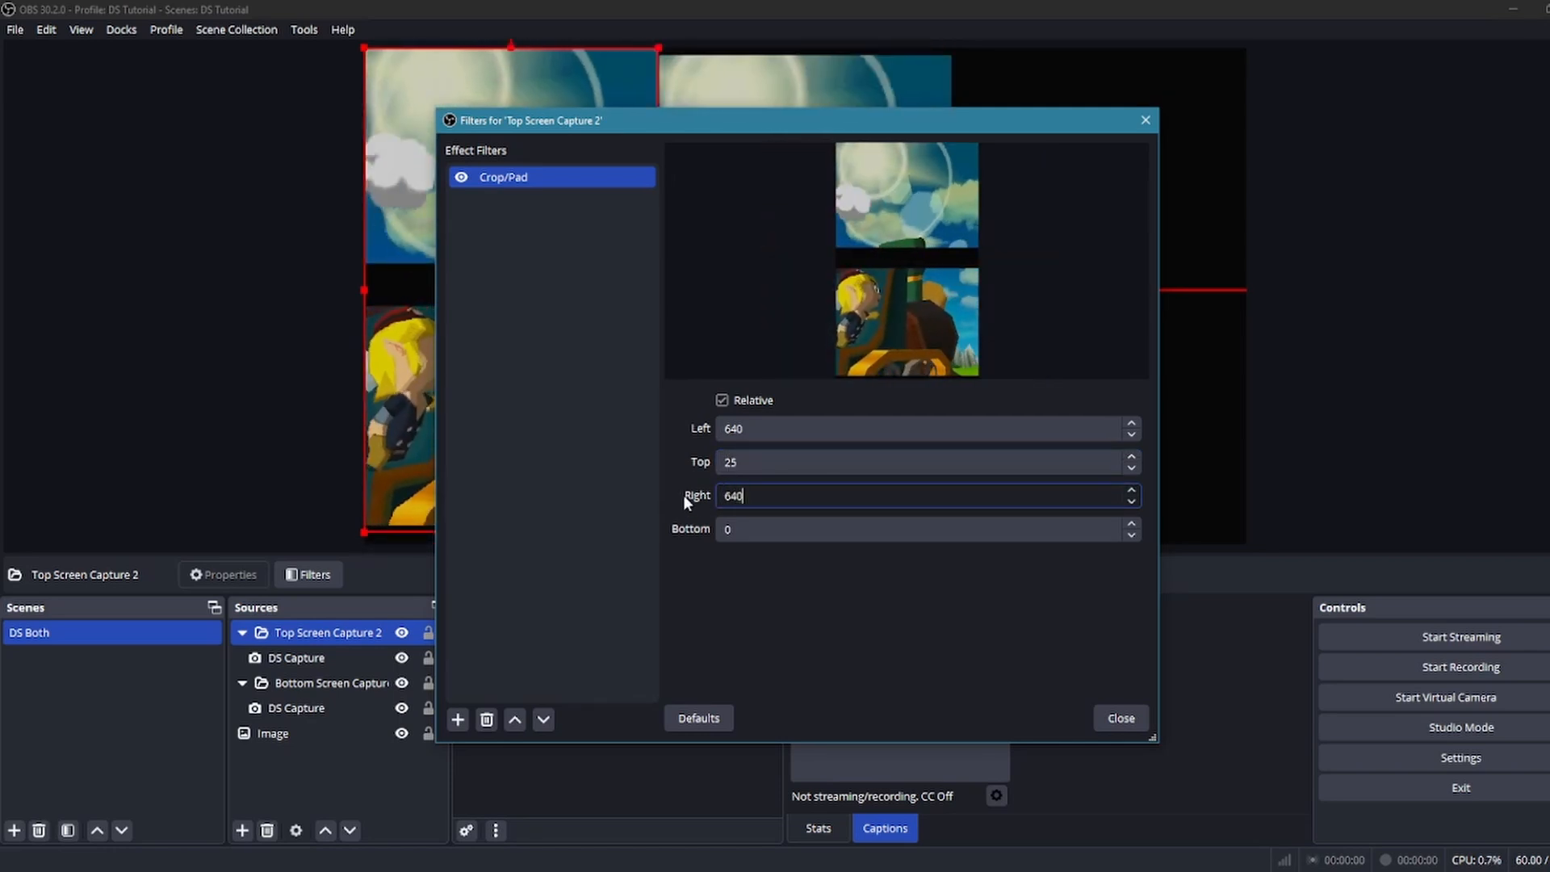
key(Tab)
text(5)
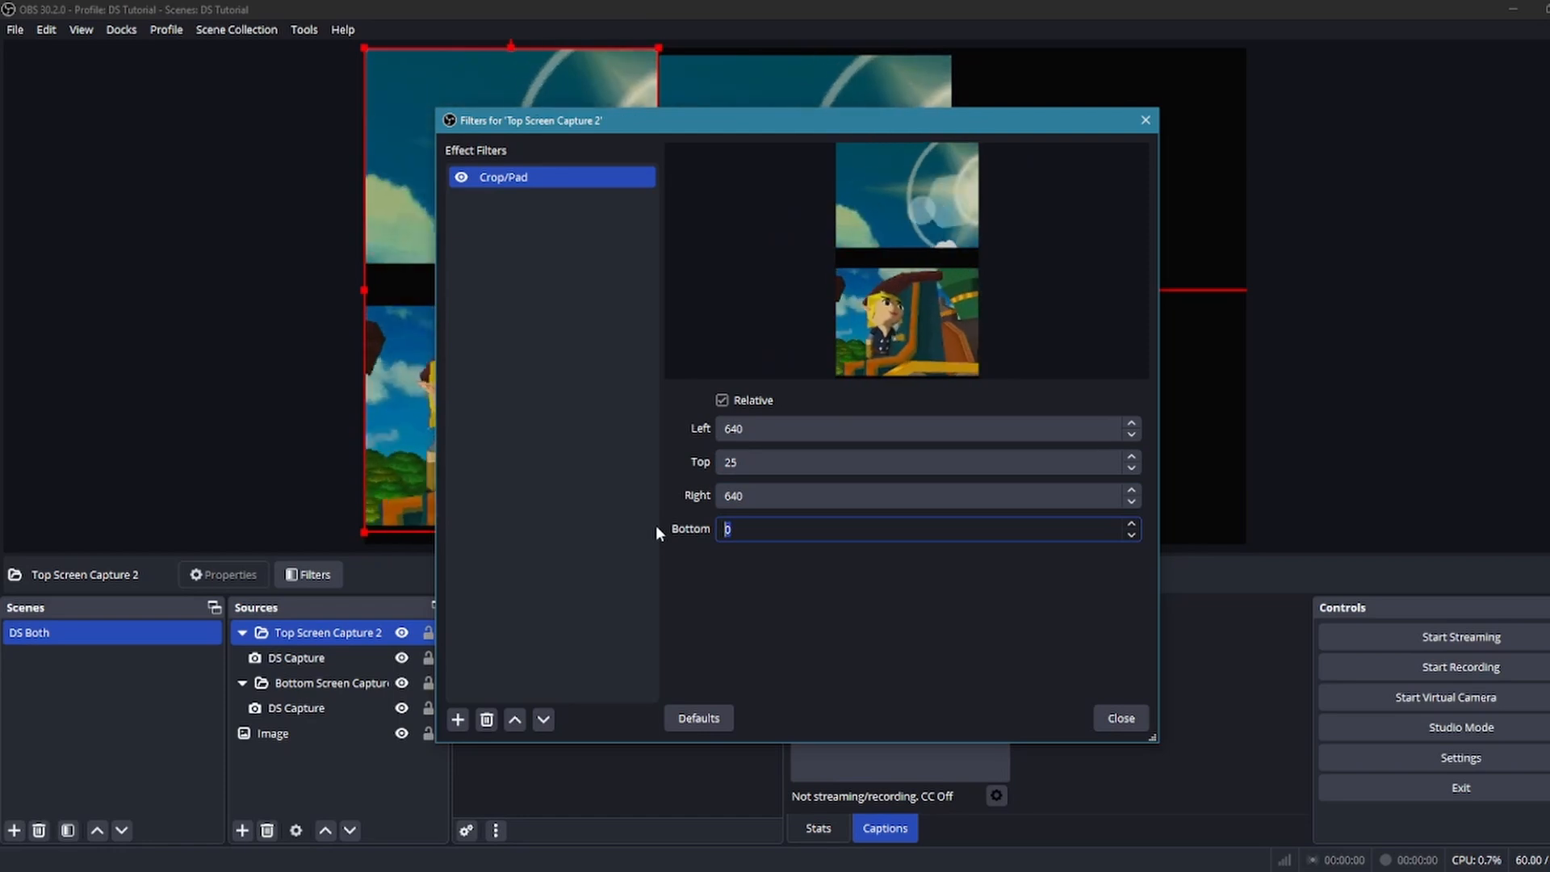
text(80)
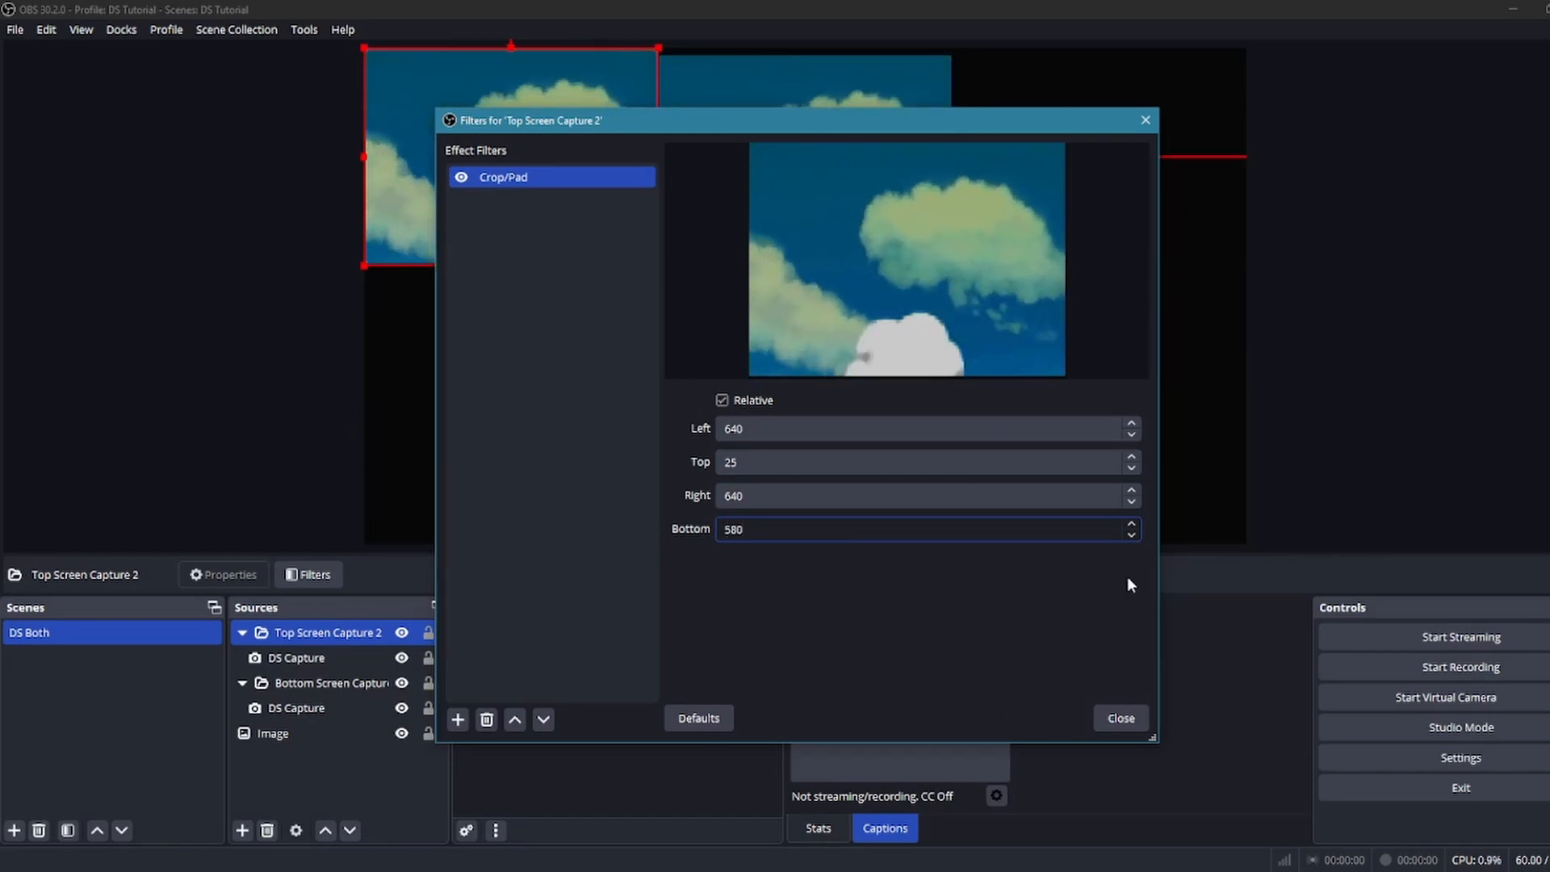
click(1121, 719)
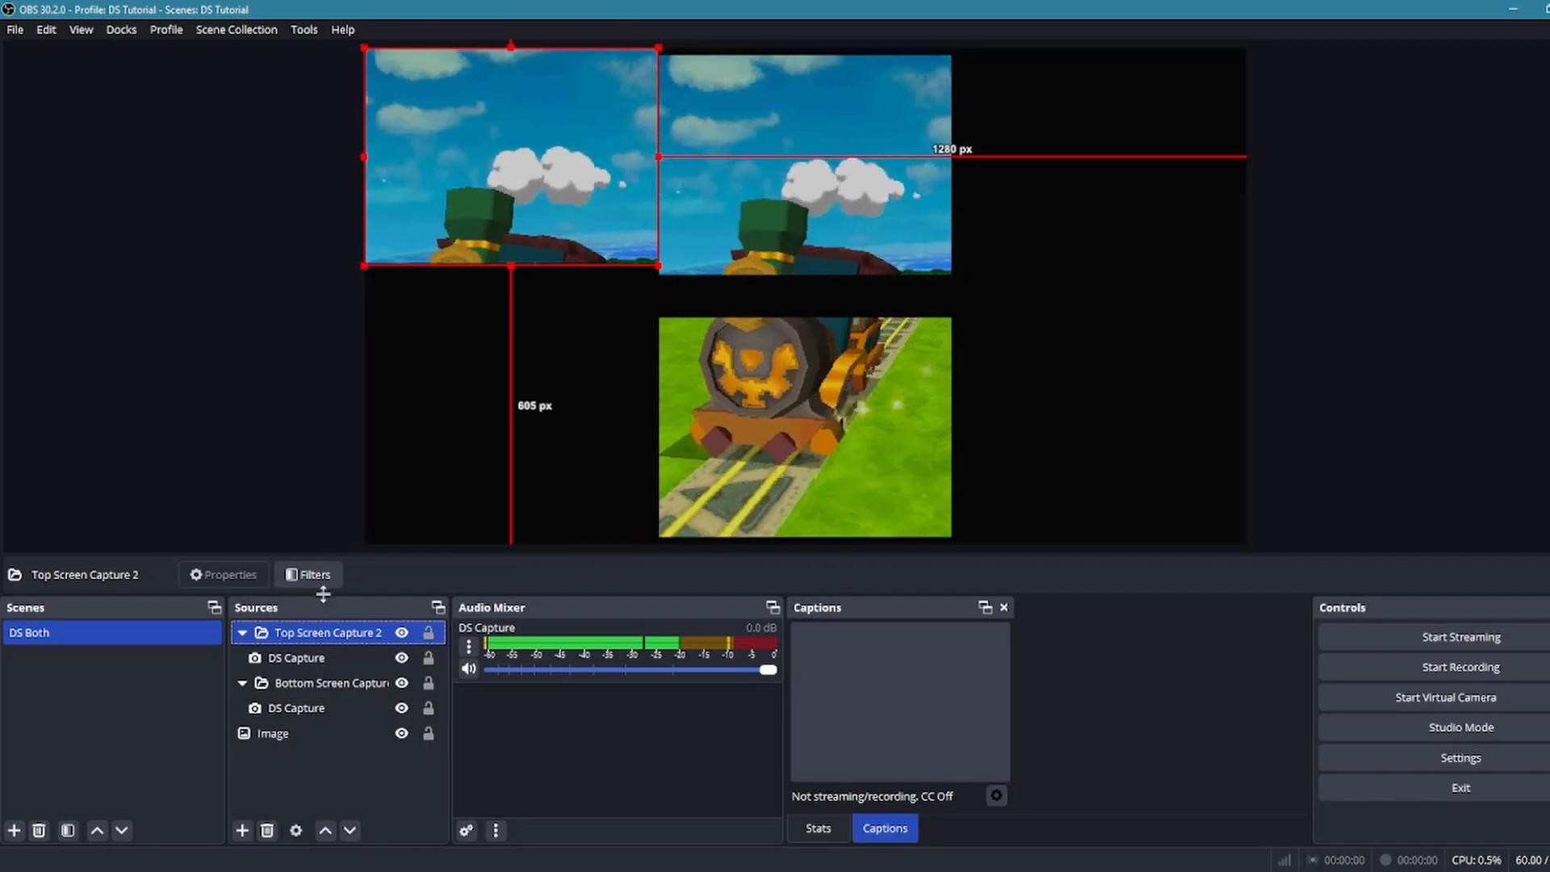
Add a Crop/Pad filter with the default name to the Bottom Screen Capture group
click(322, 685)
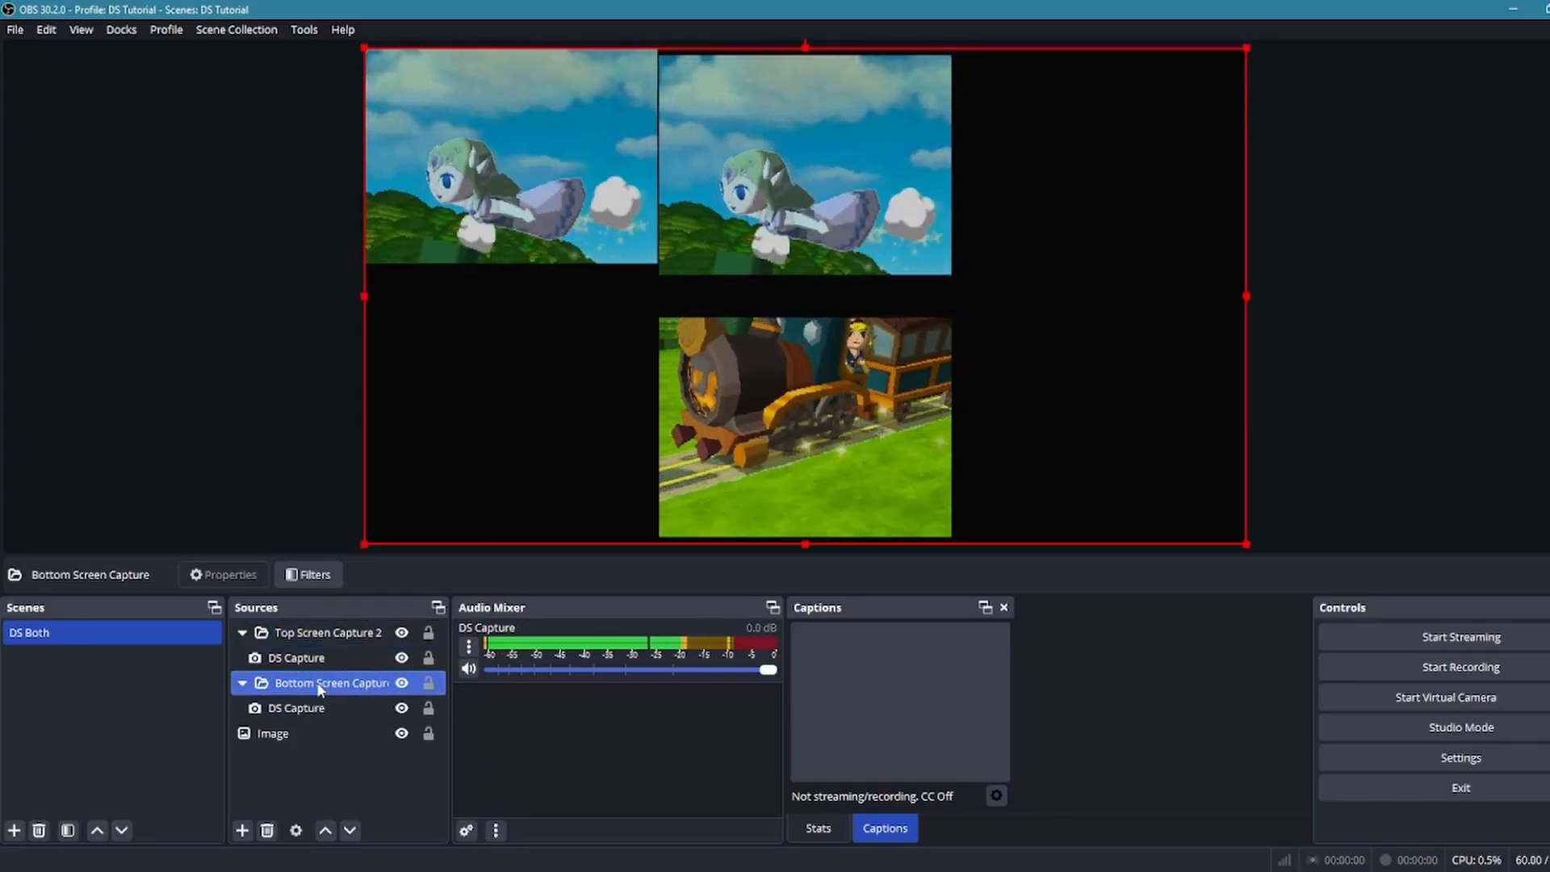
right_click(318, 684)
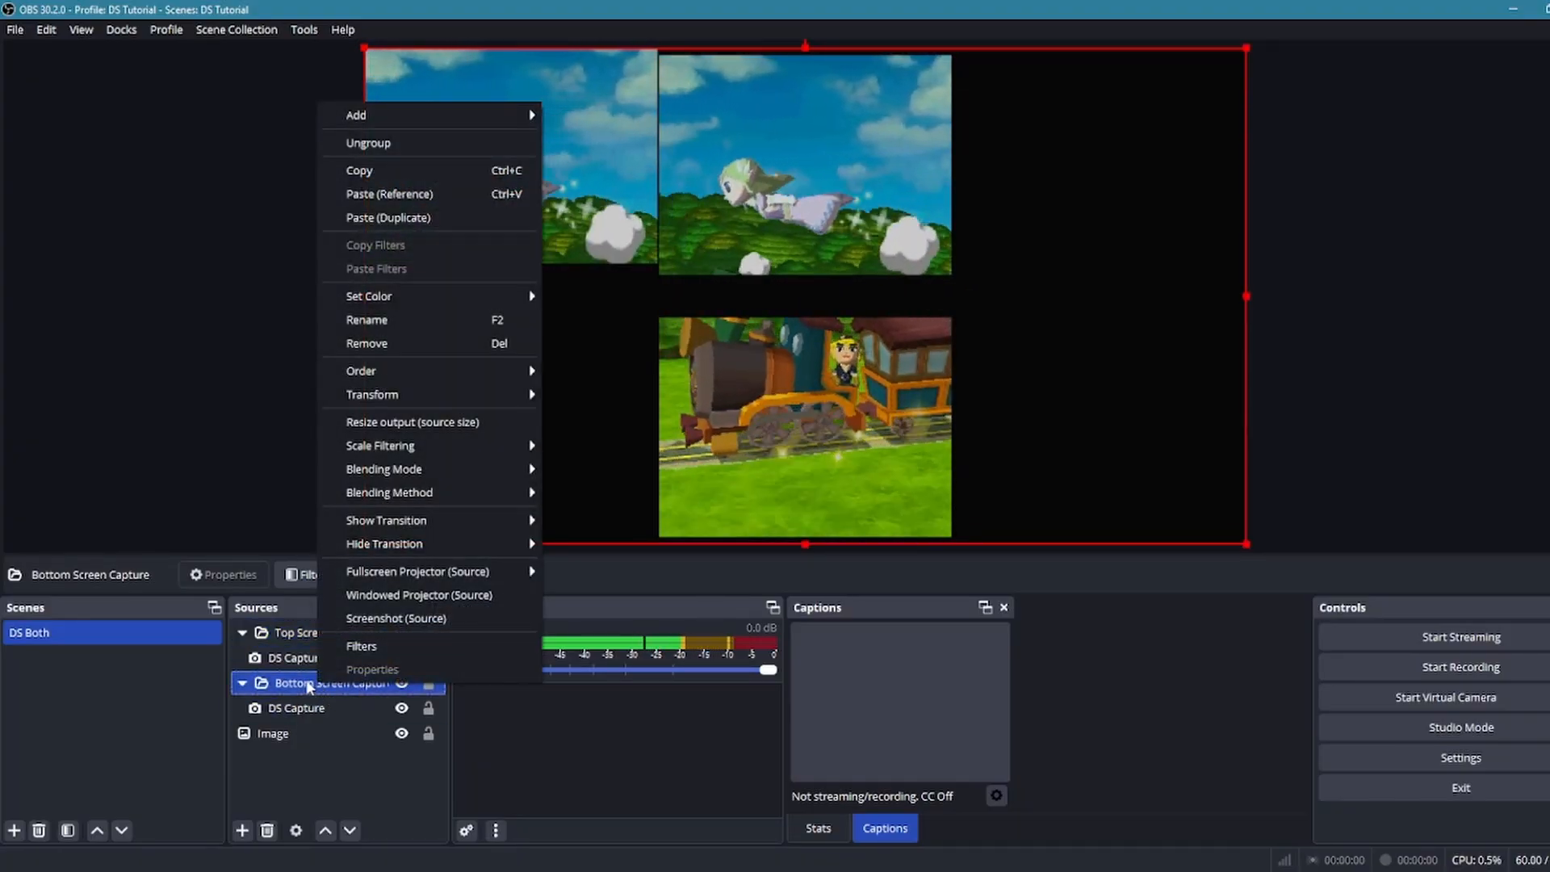
click(375, 647)
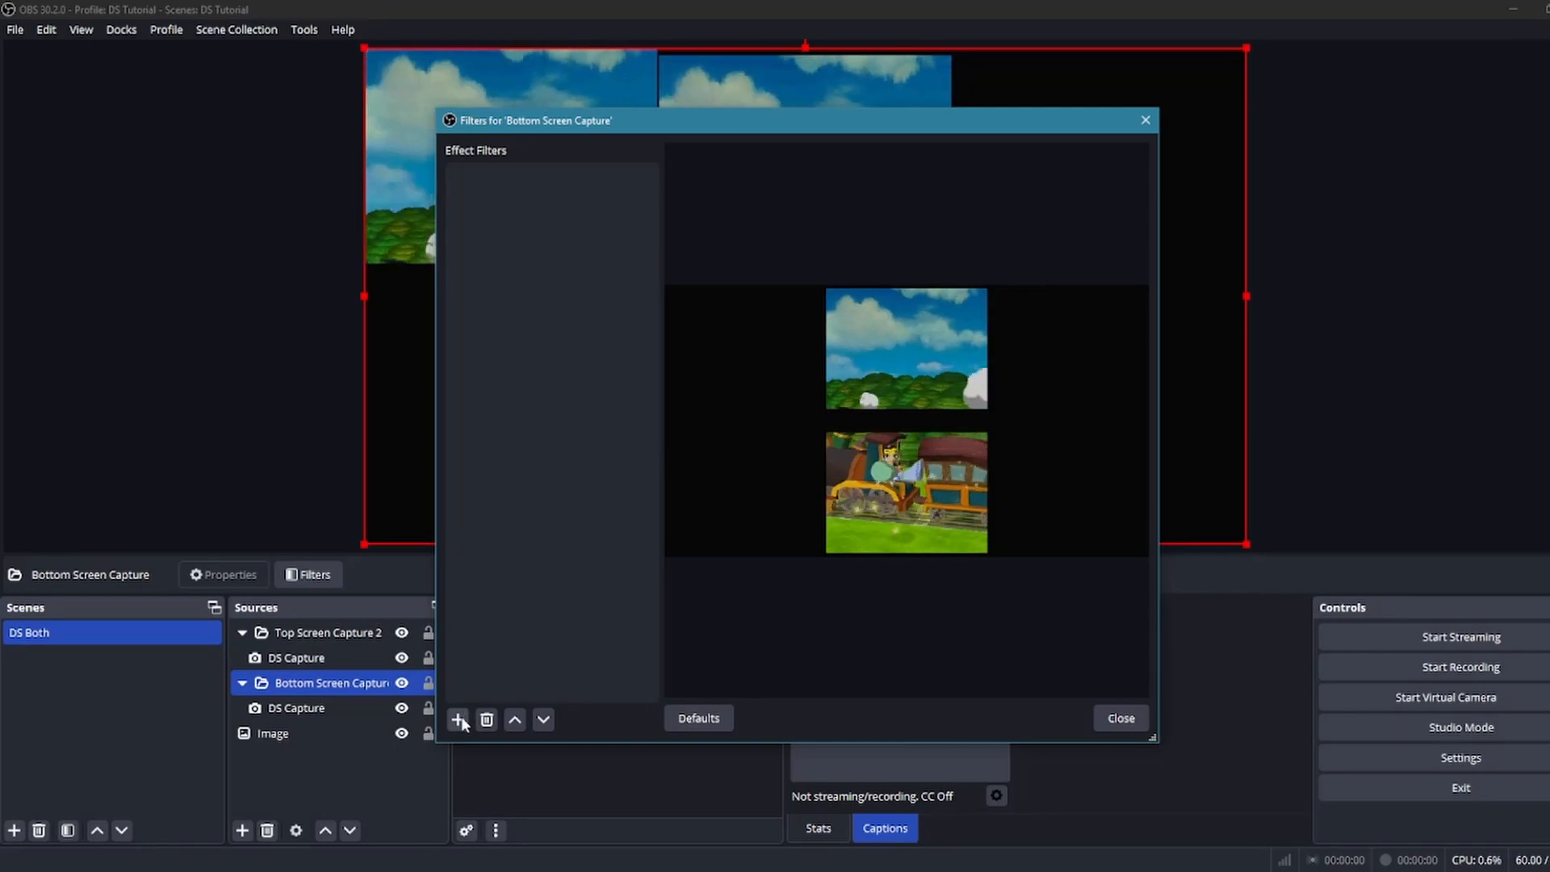
click(458, 717)
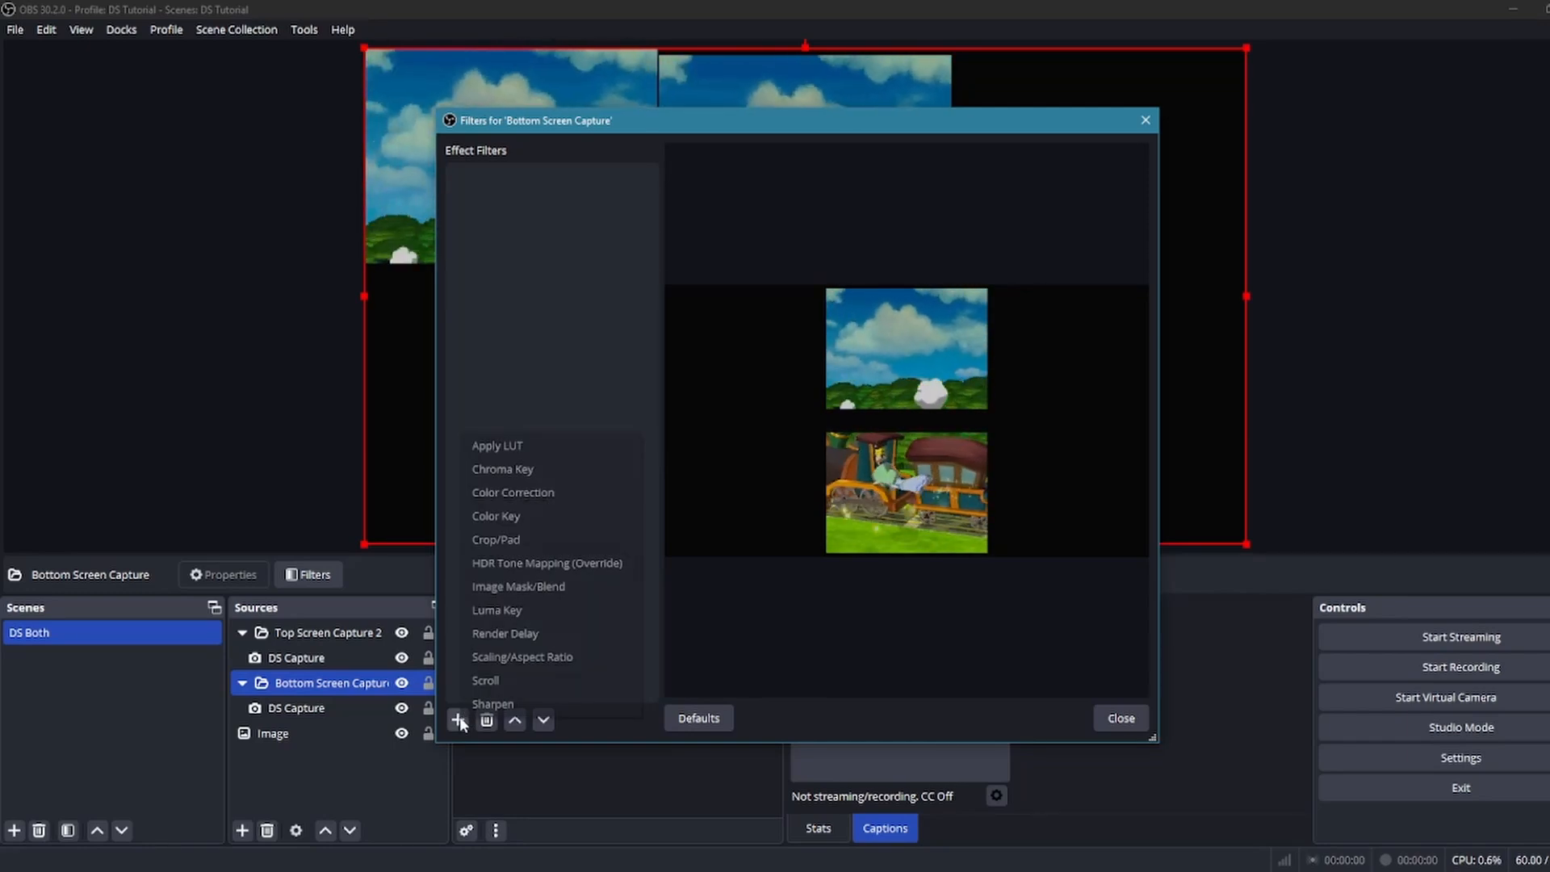
click(524, 539)
click(767, 451)
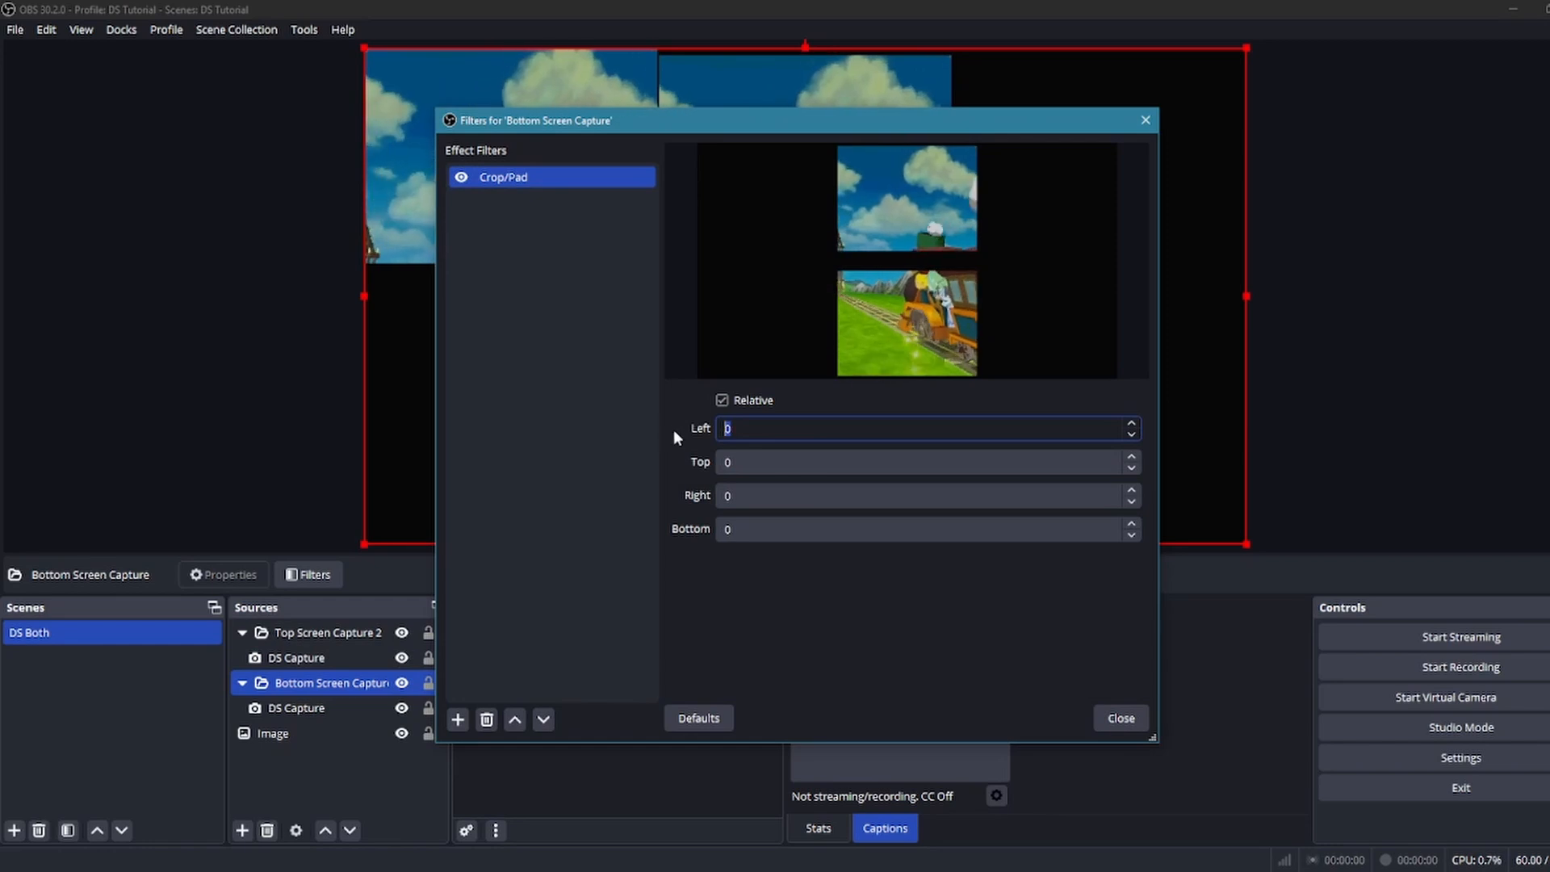
Set the bottom screen's Crop/Pad filter to left 640, top 580 and right 640, and close the filters
text(640)
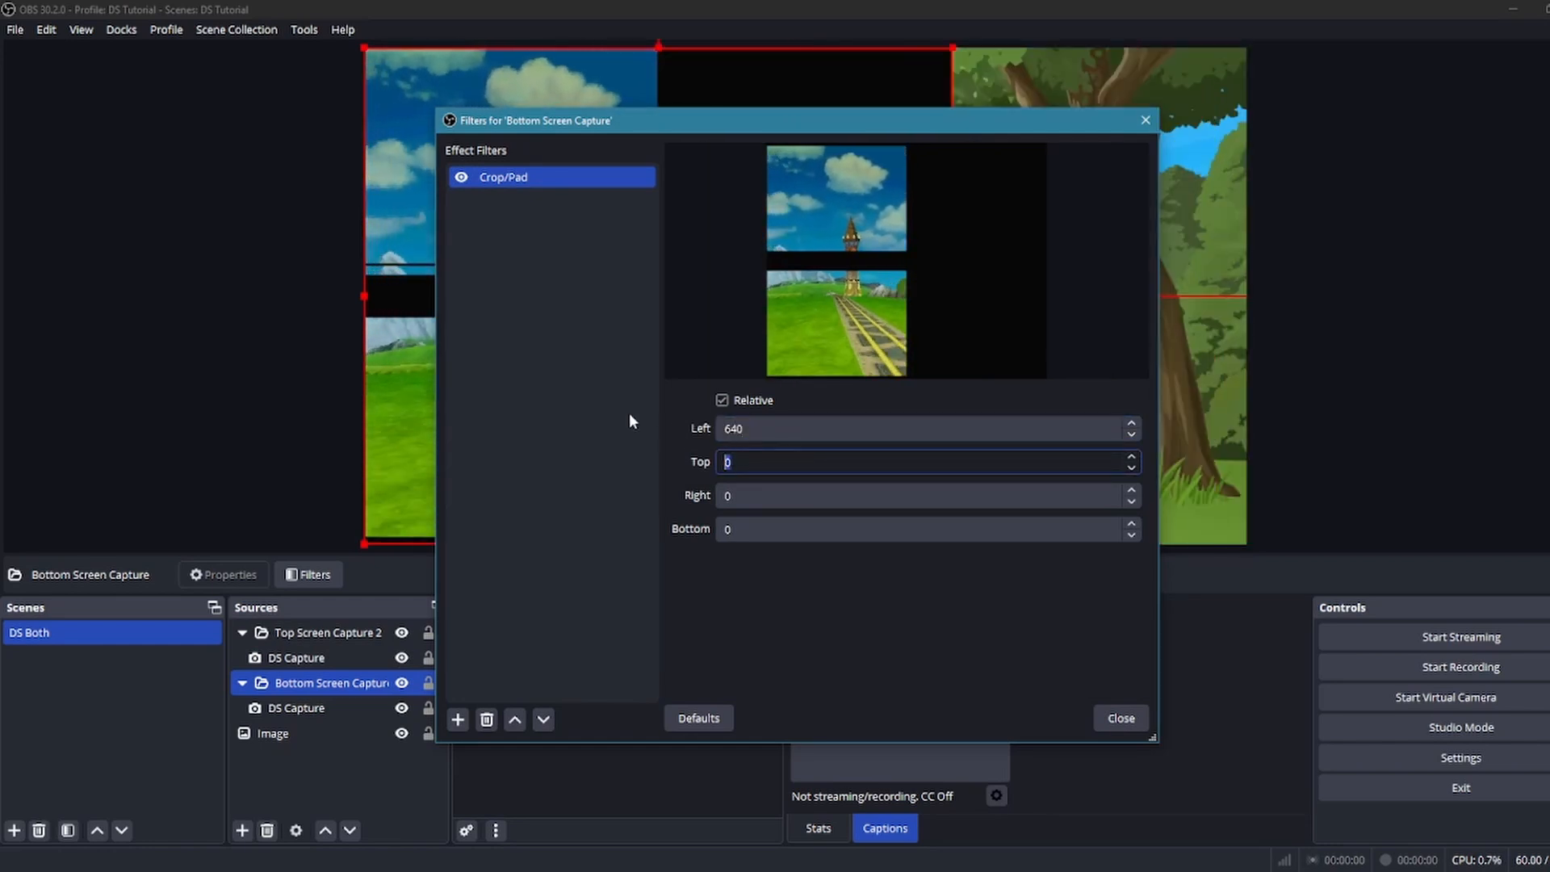
text(58)
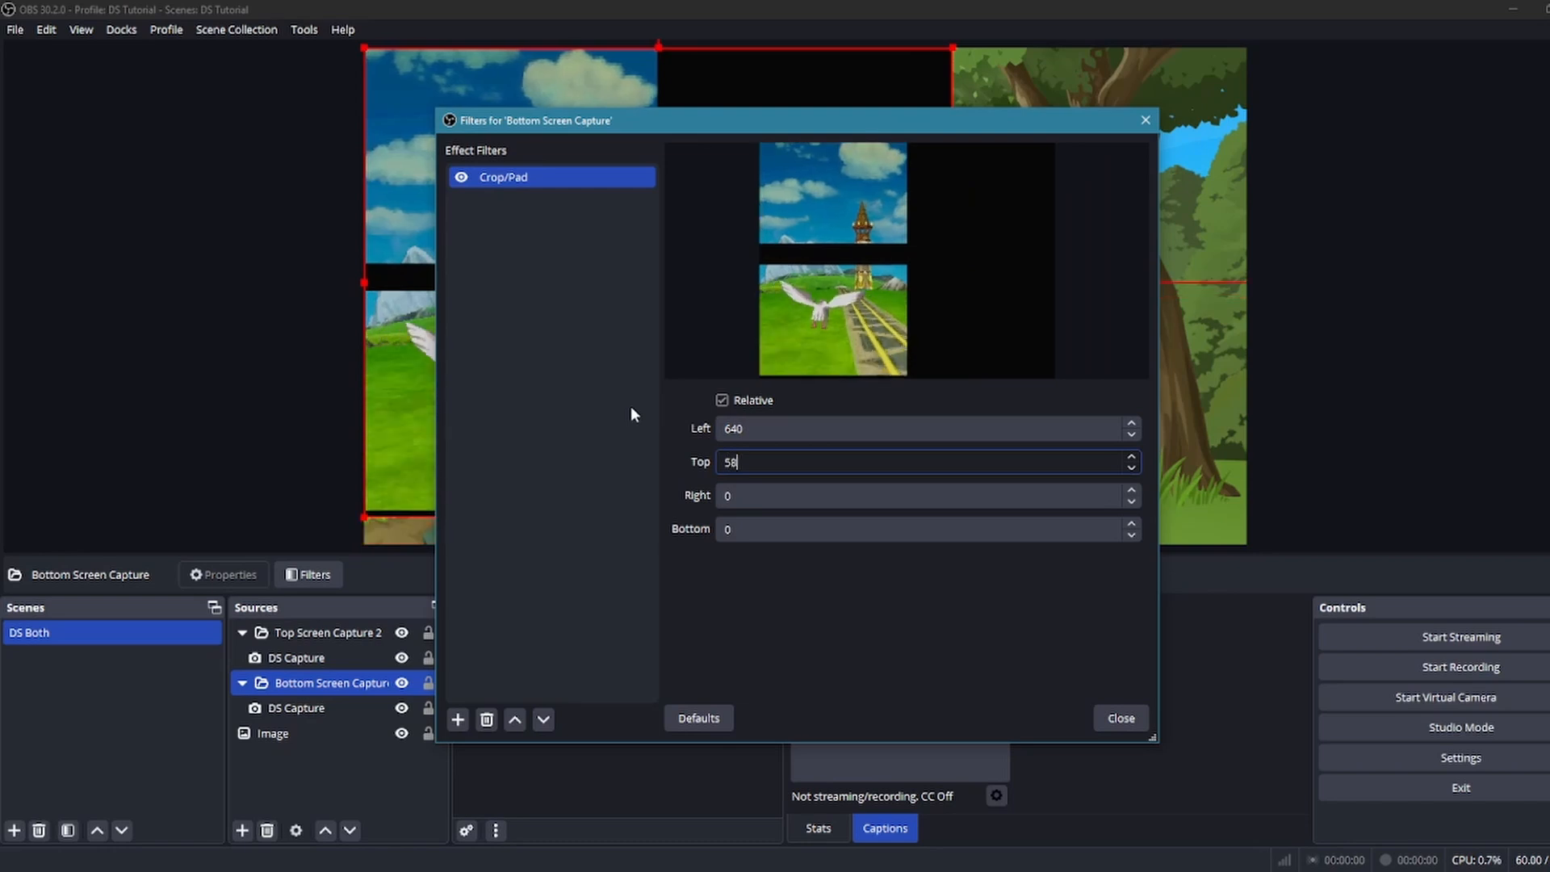
text(0)
click(756, 497)
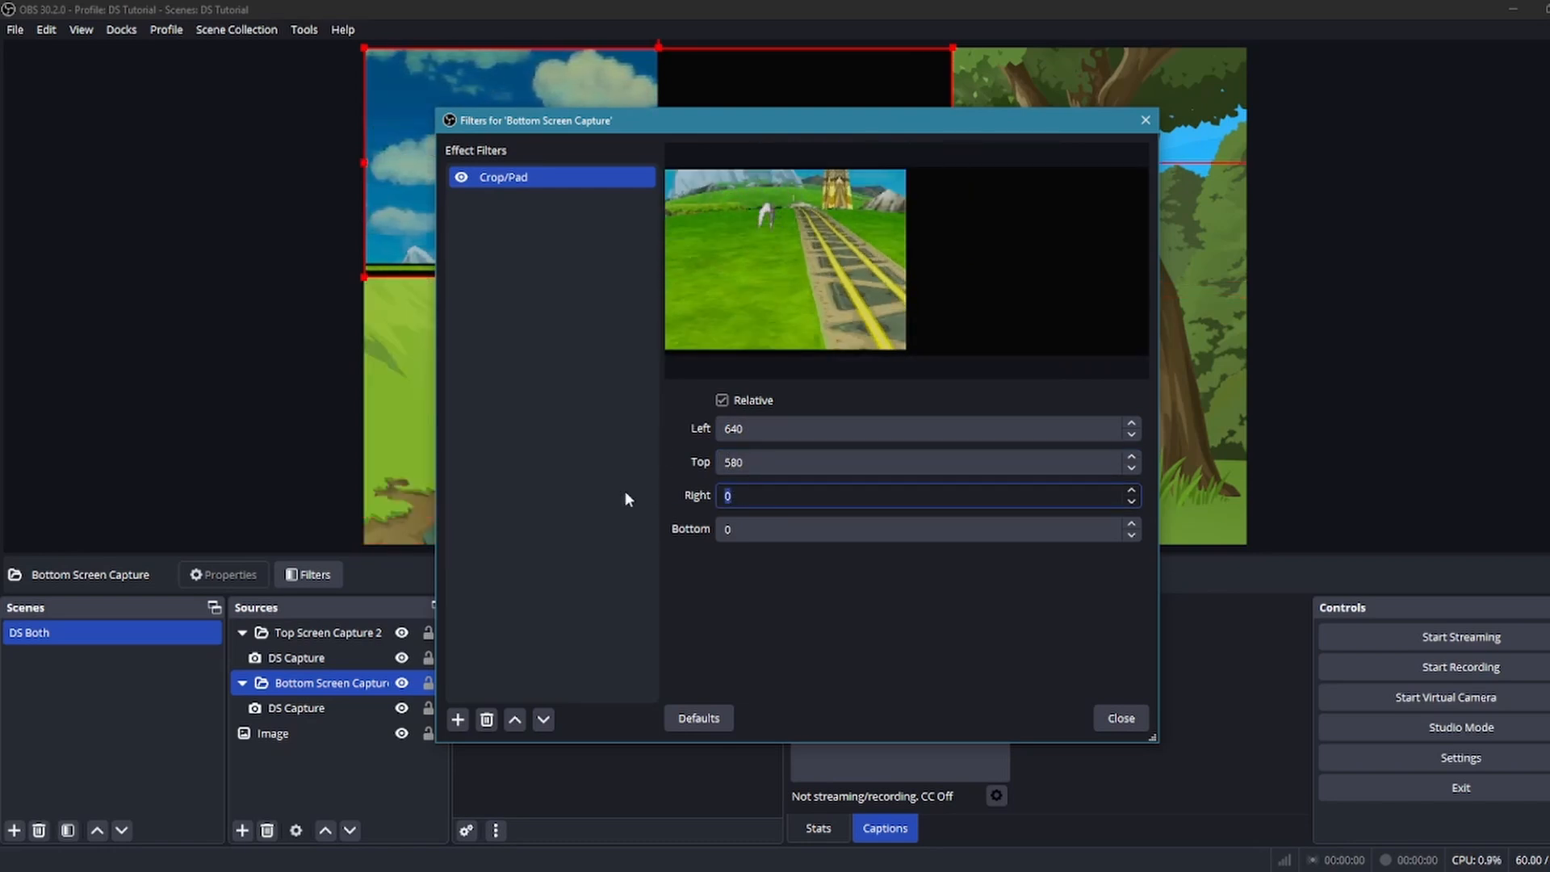
text(64)
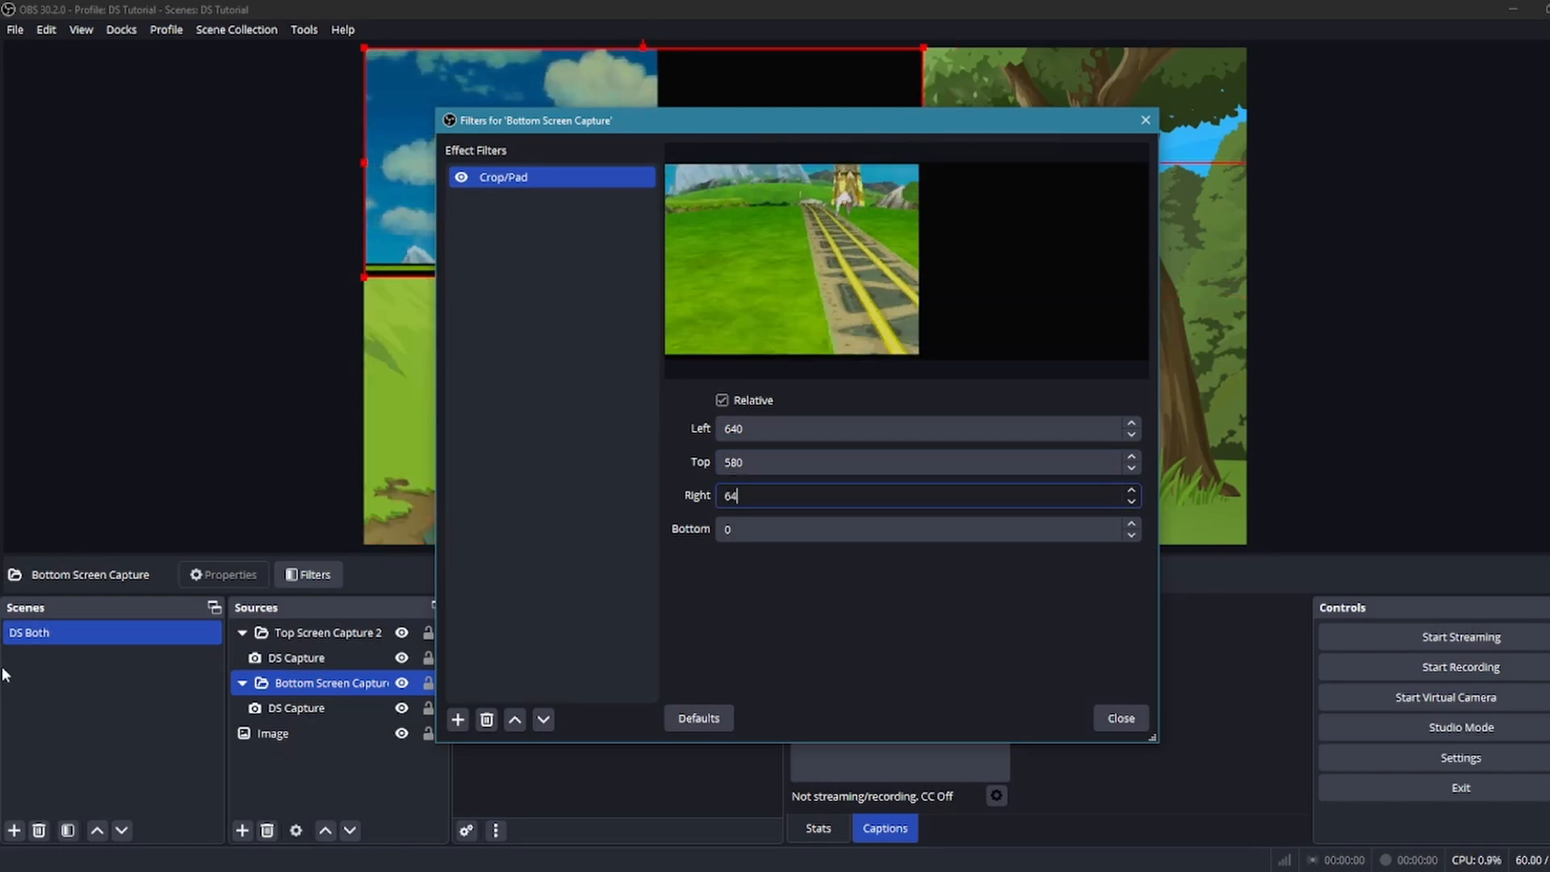
text(0)
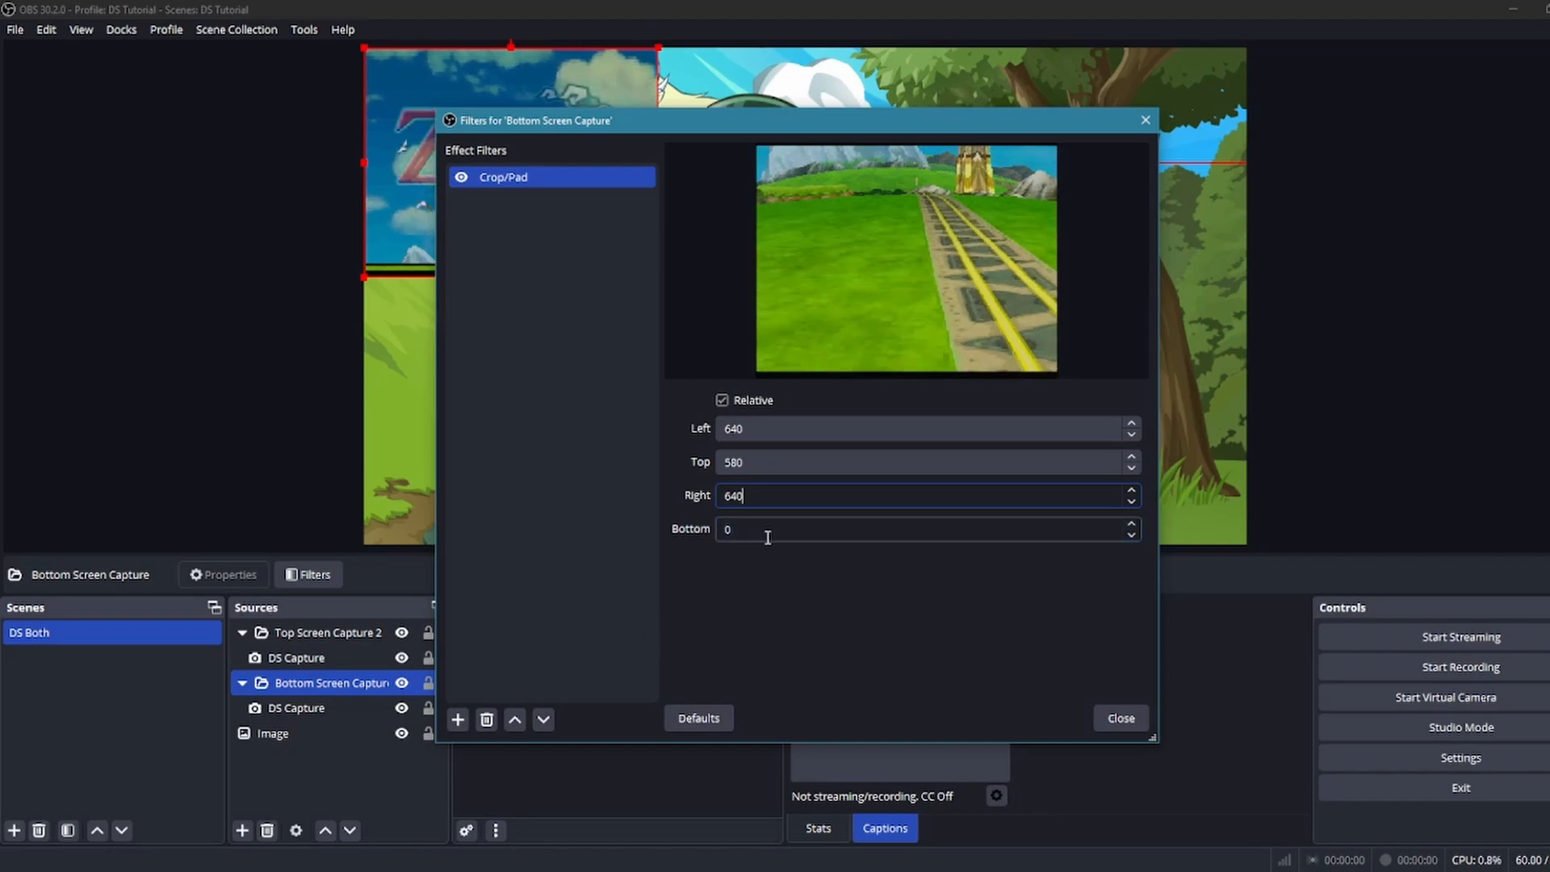
key(Escape)
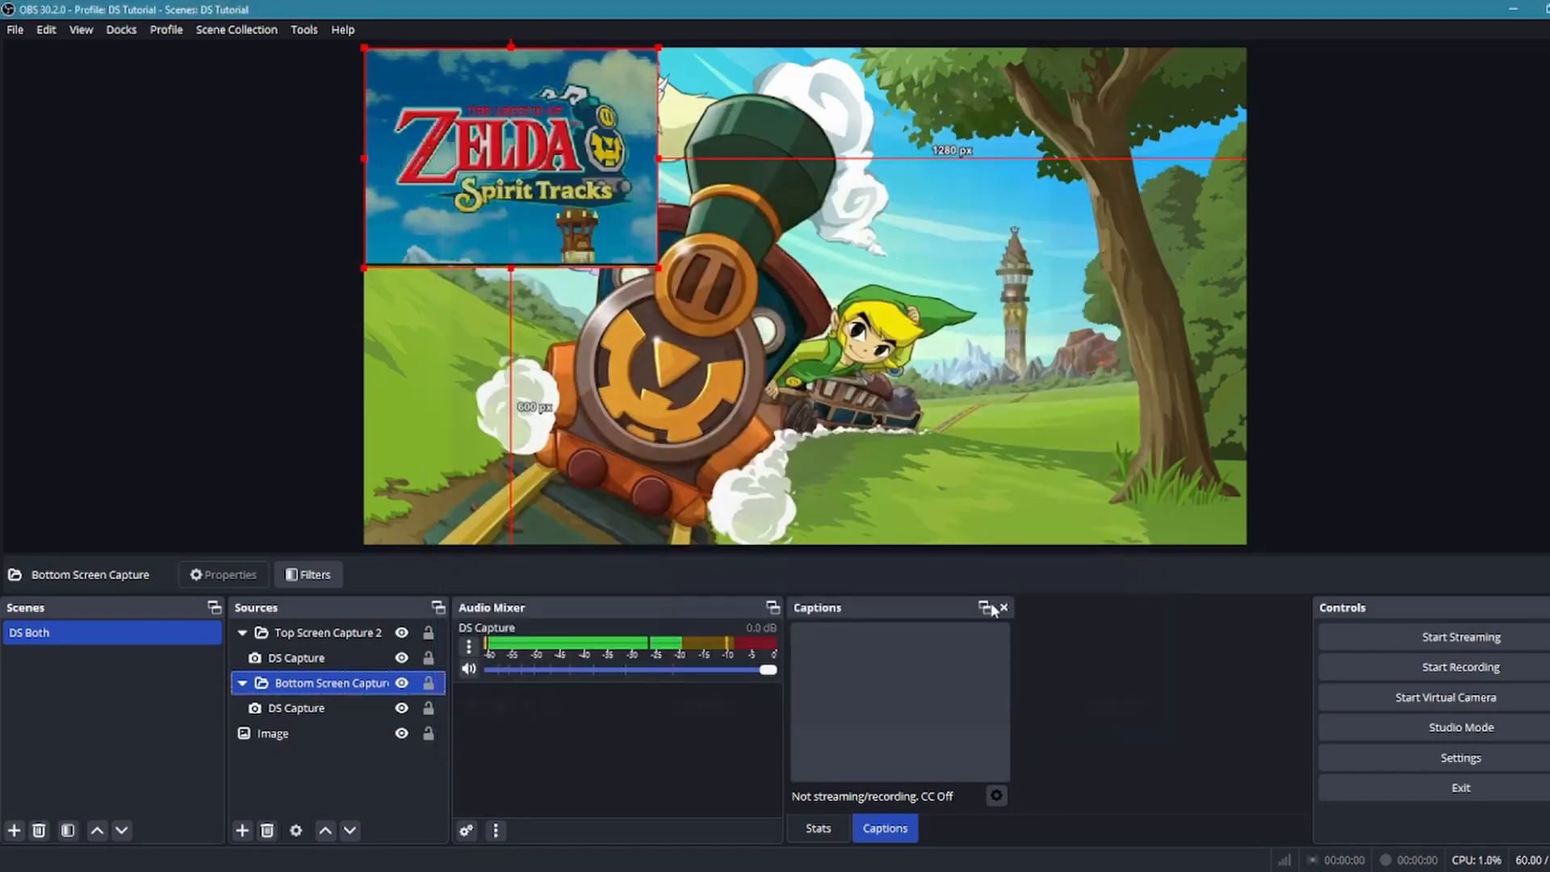
Move the two cropped screen groups apart over the background, placing the bottom screen against the canvas's lower edge
drag(529, 206, 924, 261)
drag(481, 185, 832, 199)
drag(915, 169, 862, 155)
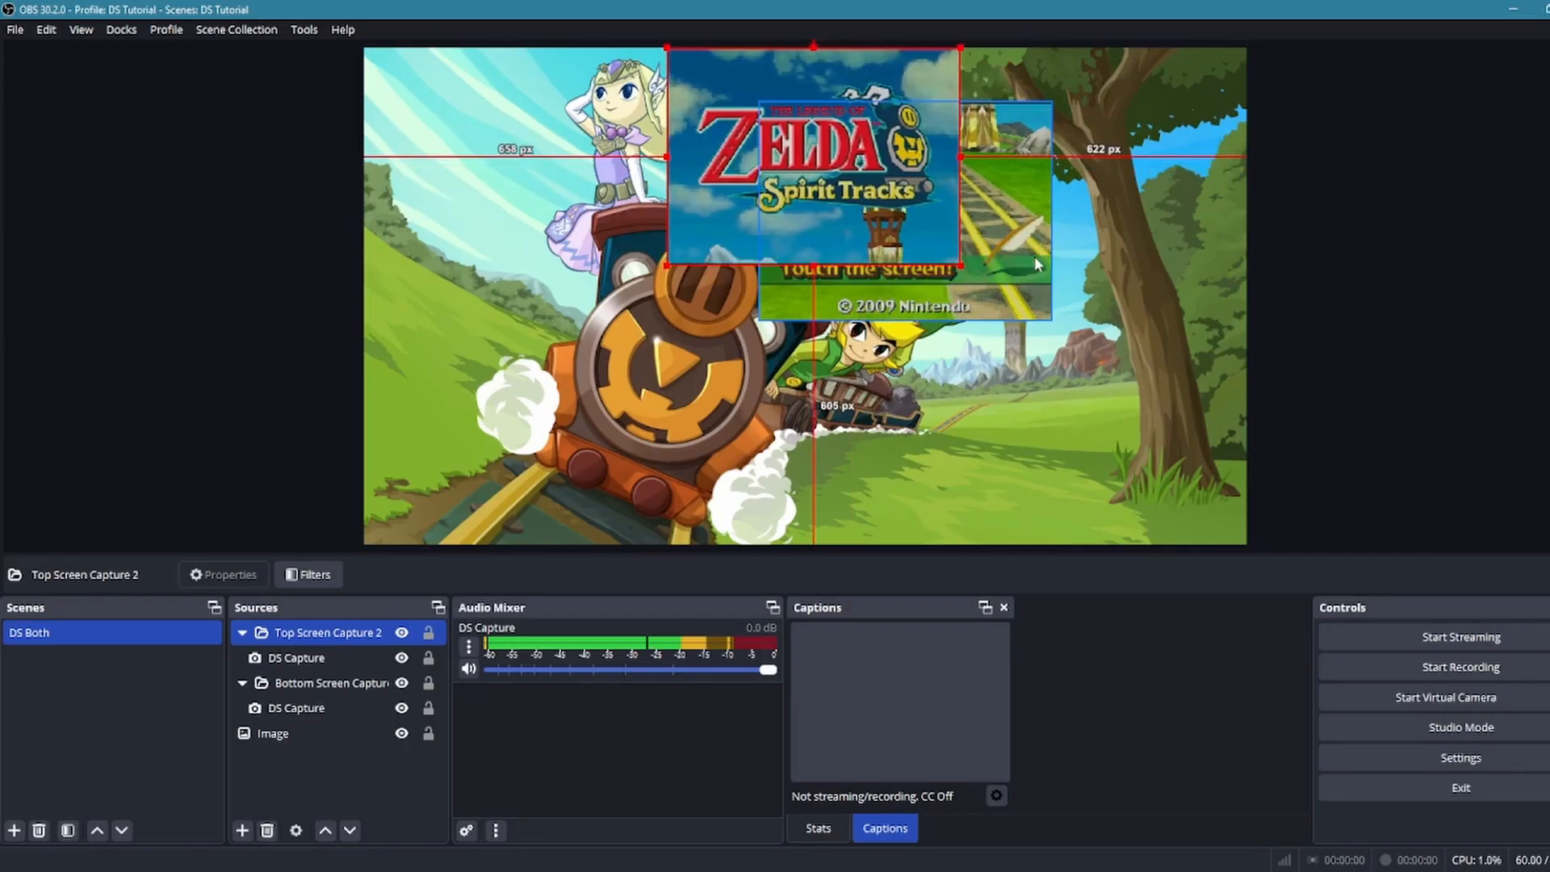
drag(1036, 262, 955, 483)
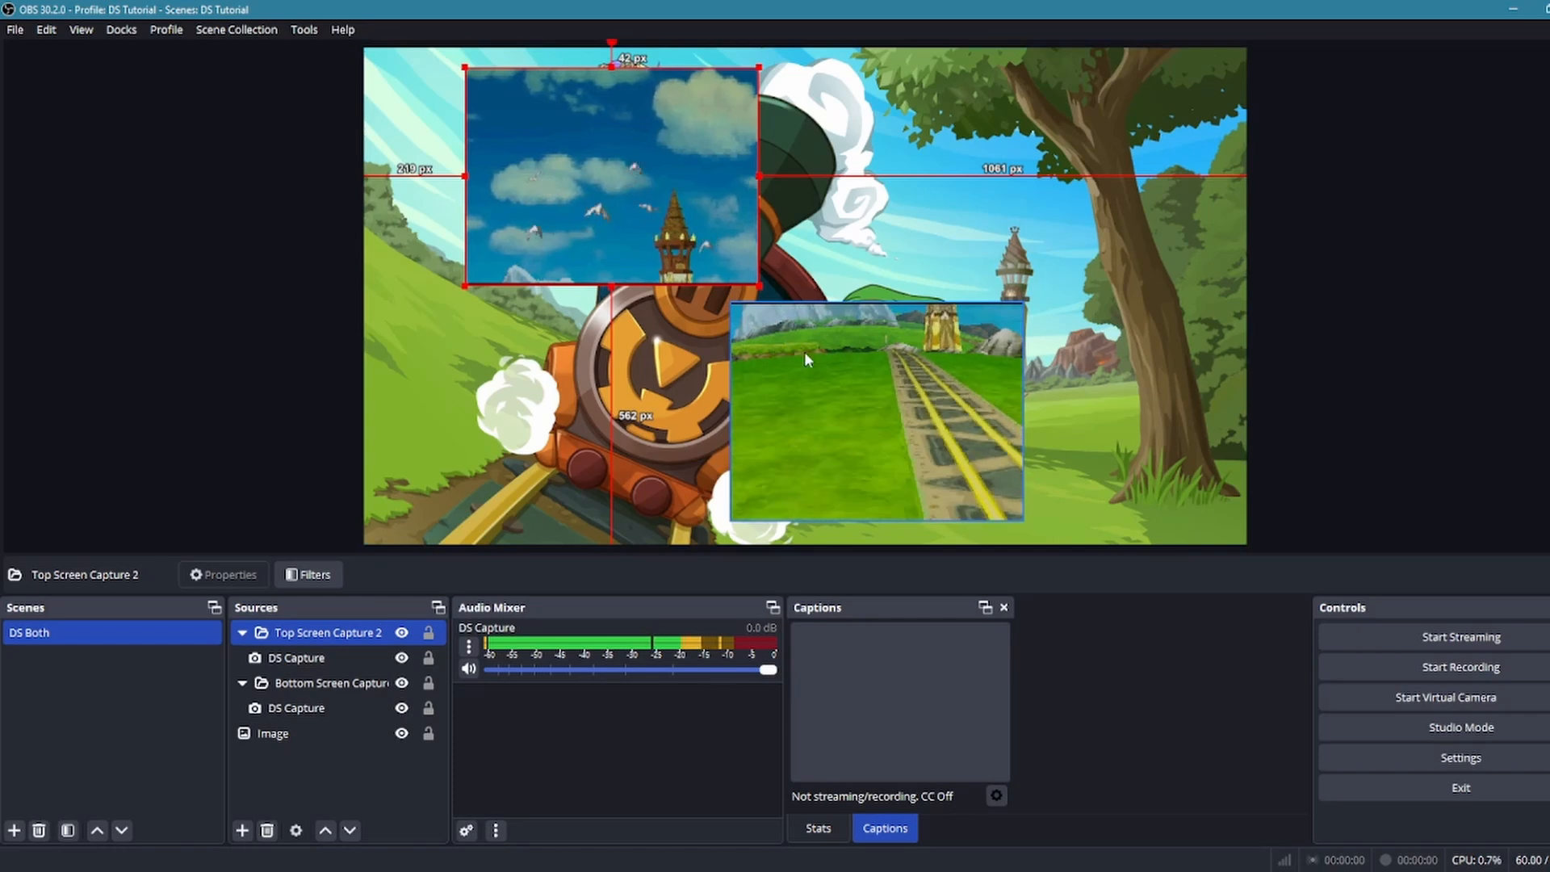
drag(804, 360, 722, 372)
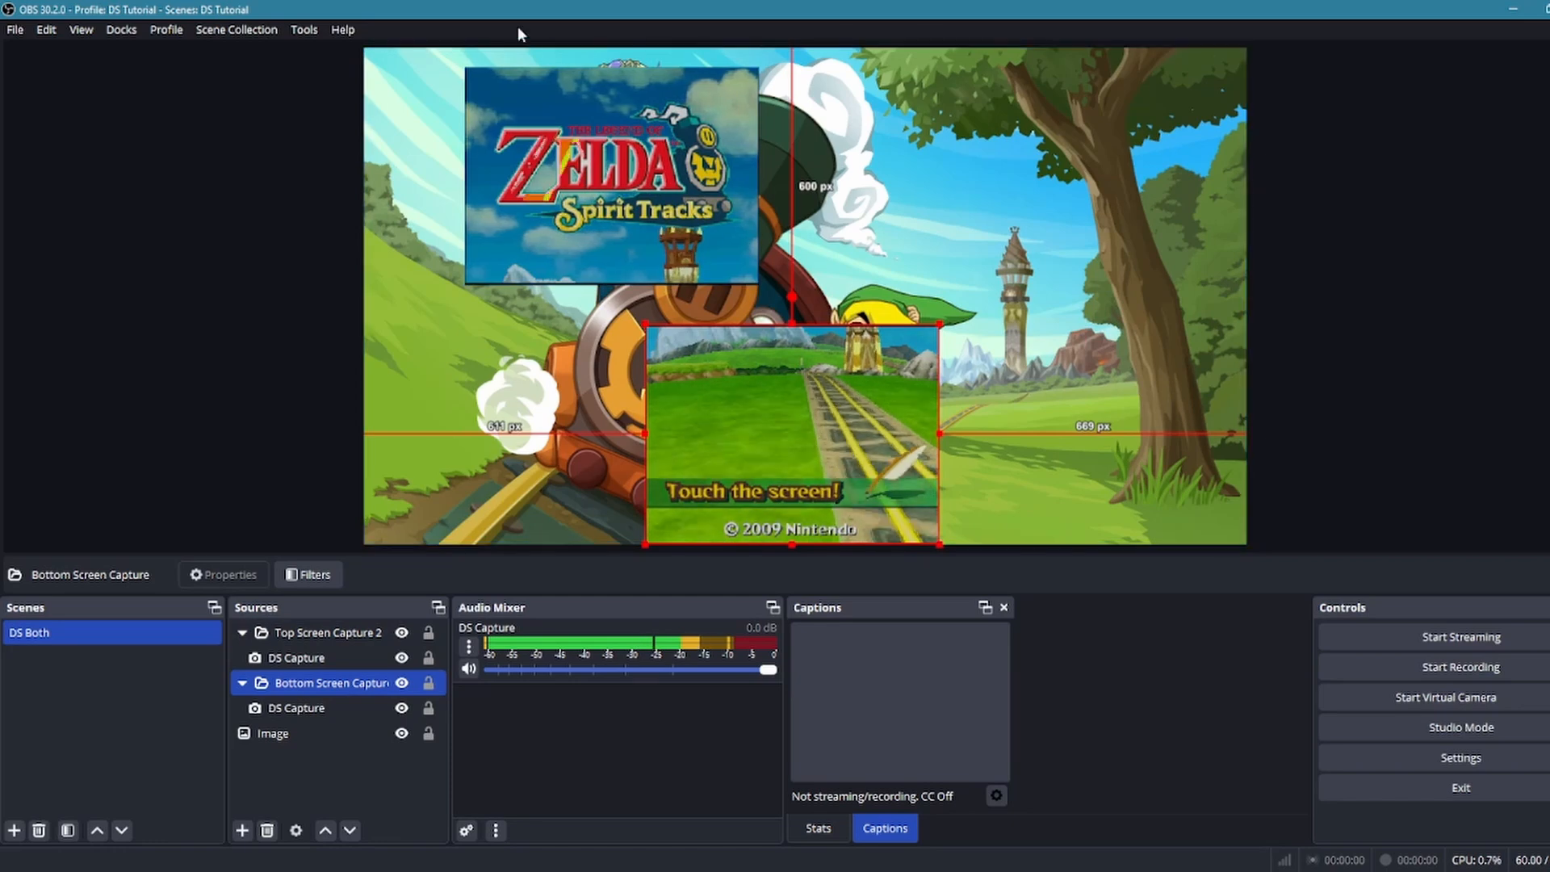
Move the Top Screen Capture 2 group to the canvas's upper edge and center it horizontally with a transform
click(618, 172)
right_click(619, 172)
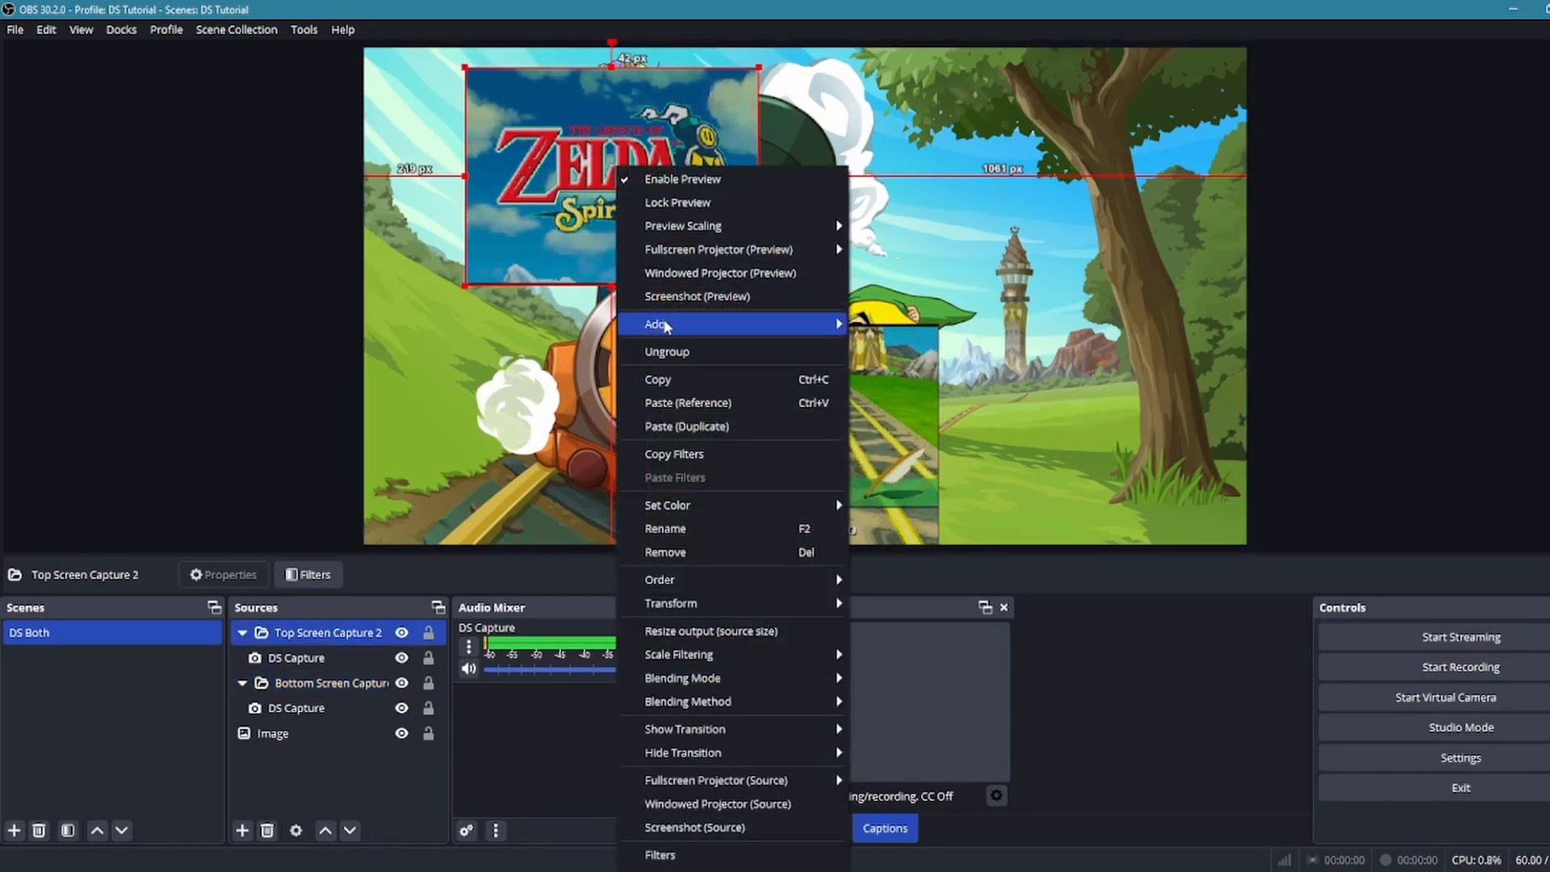
click(560, 191)
drag(560, 192, 754, 181)
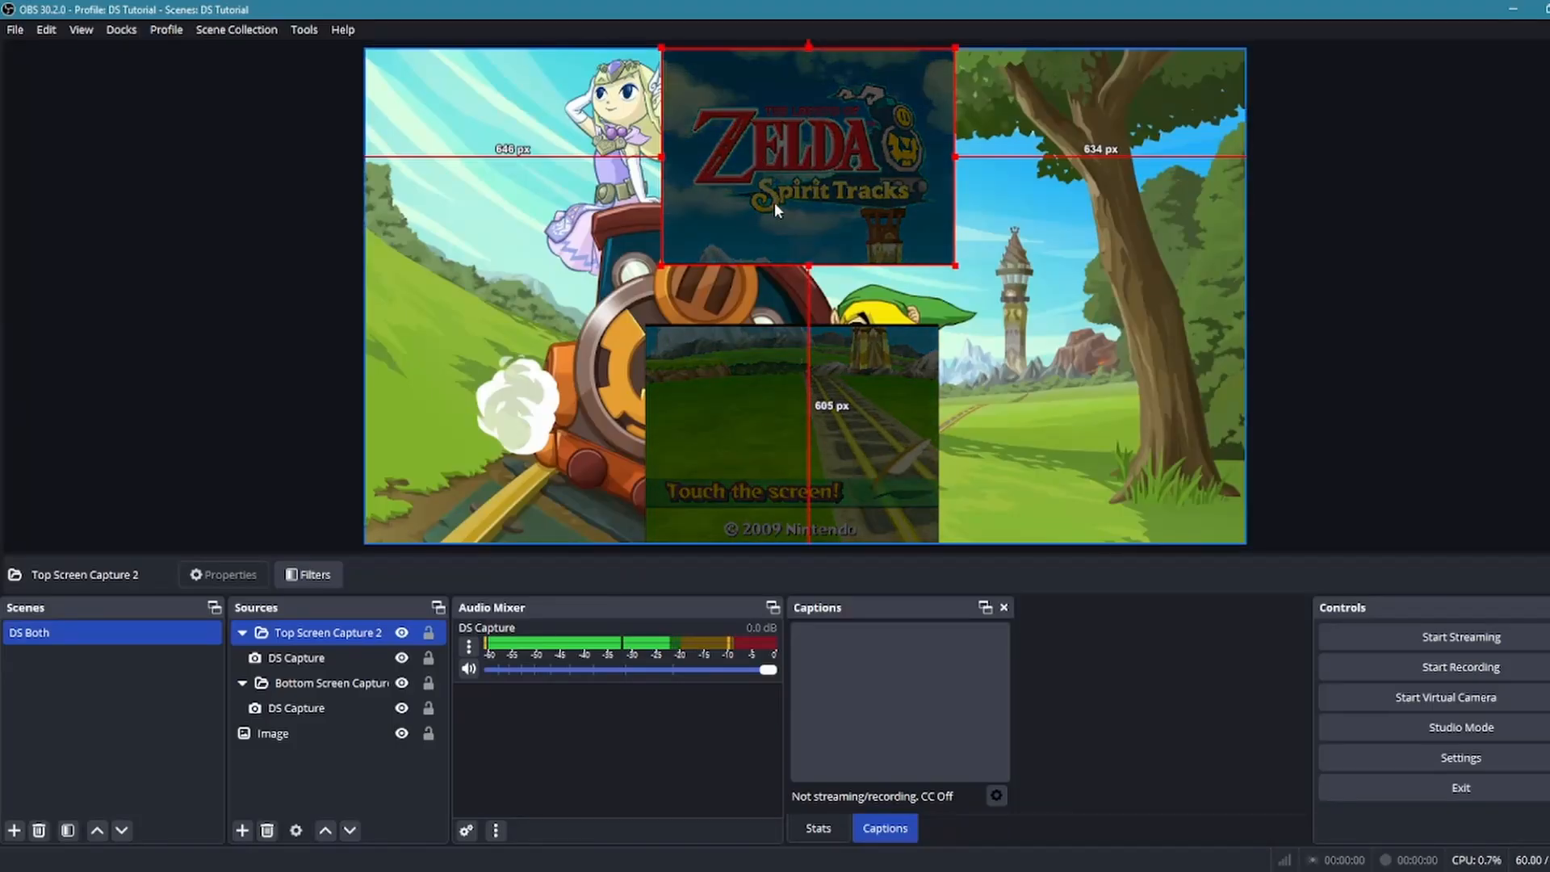
right_click(773, 202)
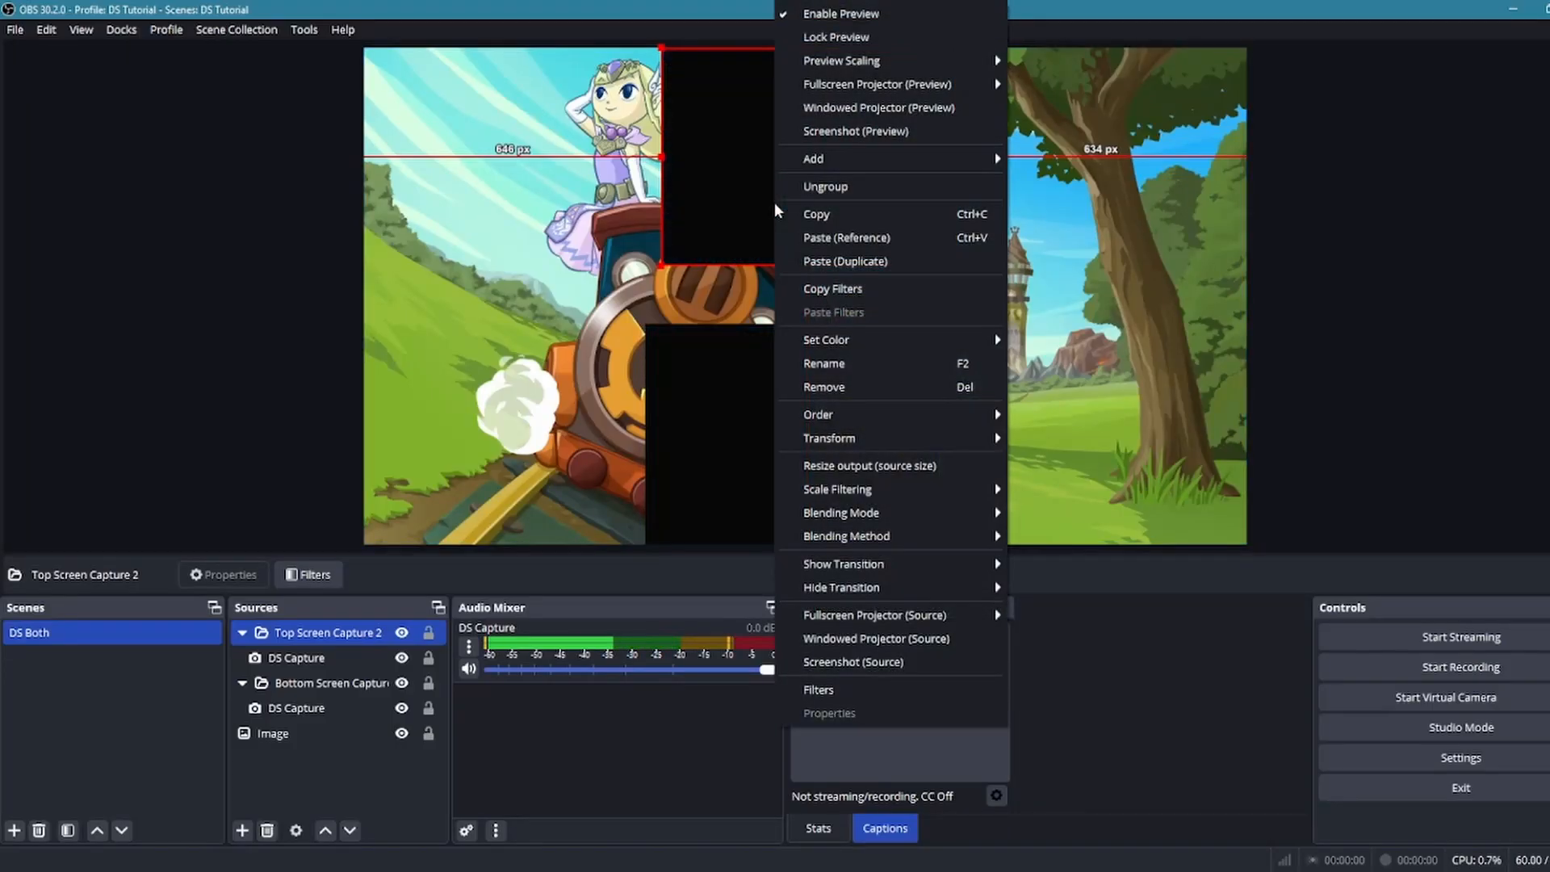
mouse_move(888, 439)
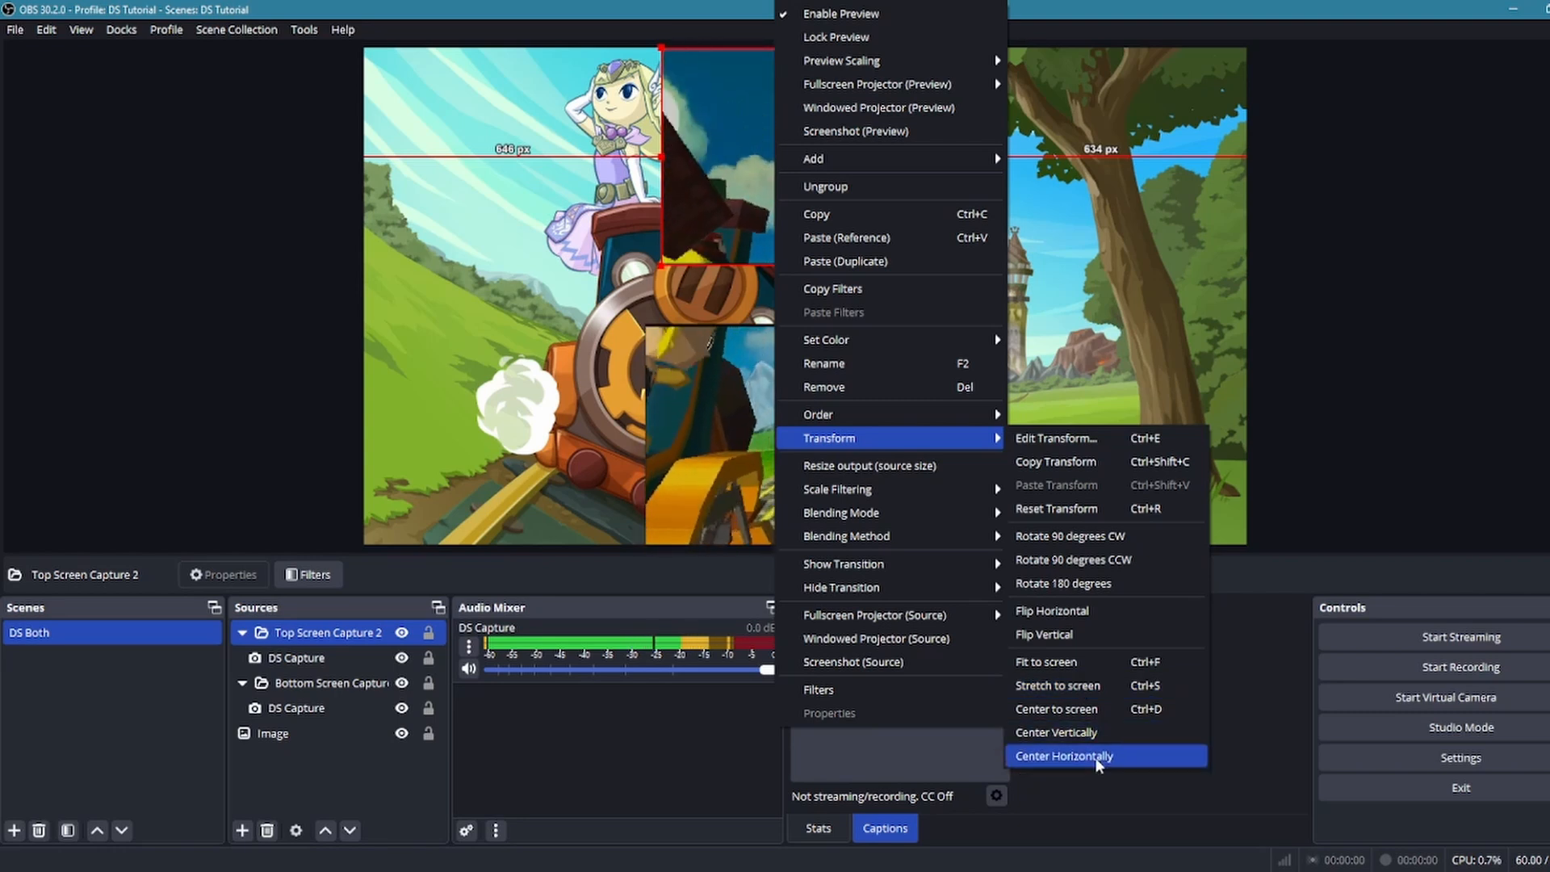
click(1064, 756)
Center the Bottom Screen Capture group horizontally on the canvas with a transform
drag(822, 447, 833, 443)
right_click(840, 453)
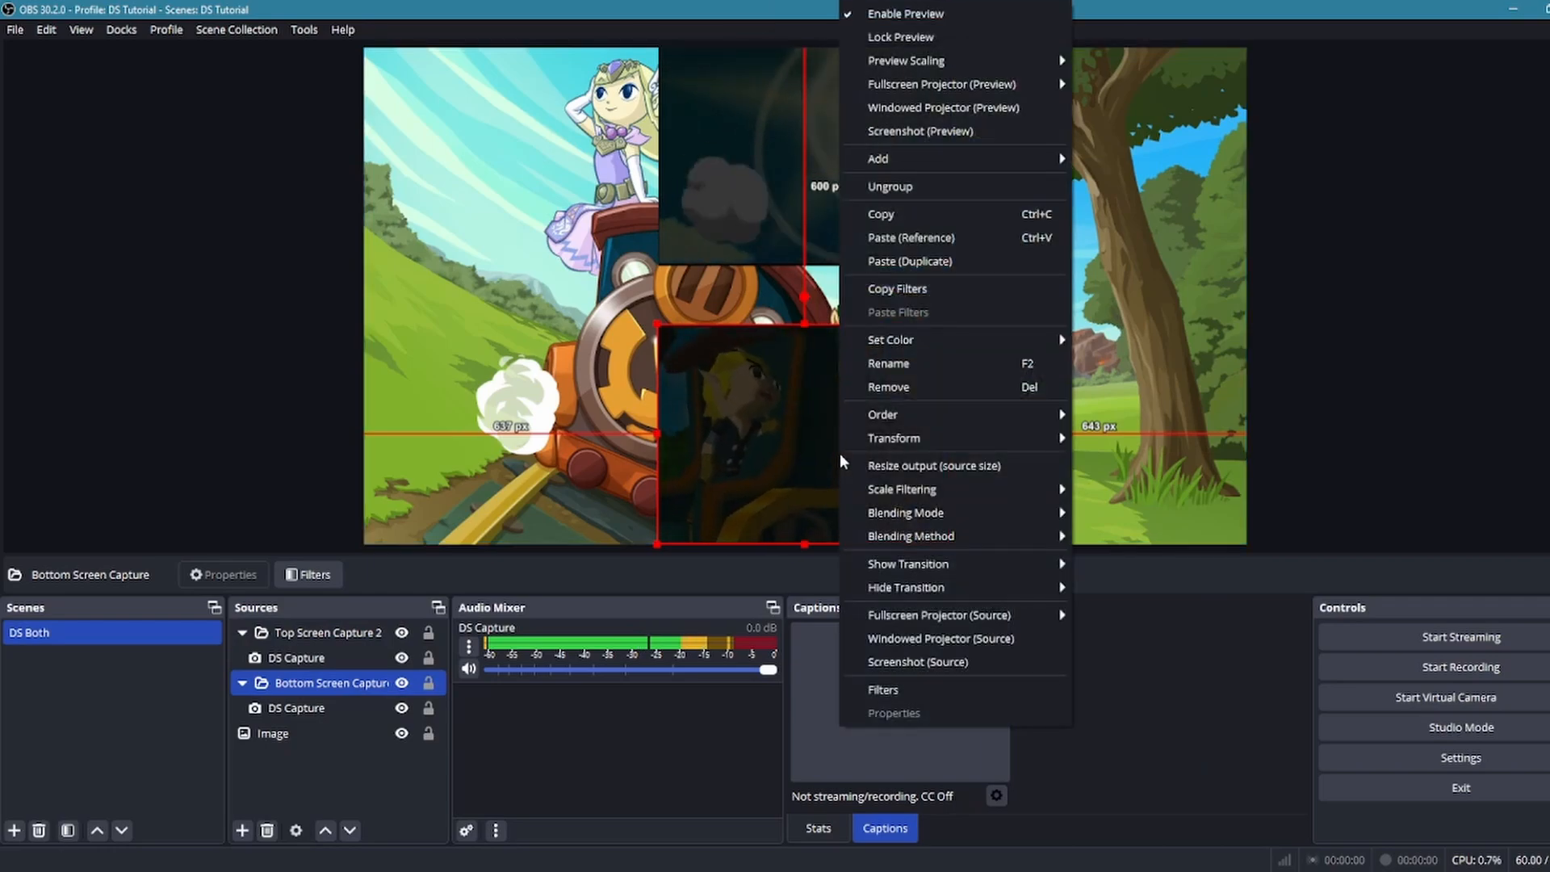
mouse_move(896, 494)
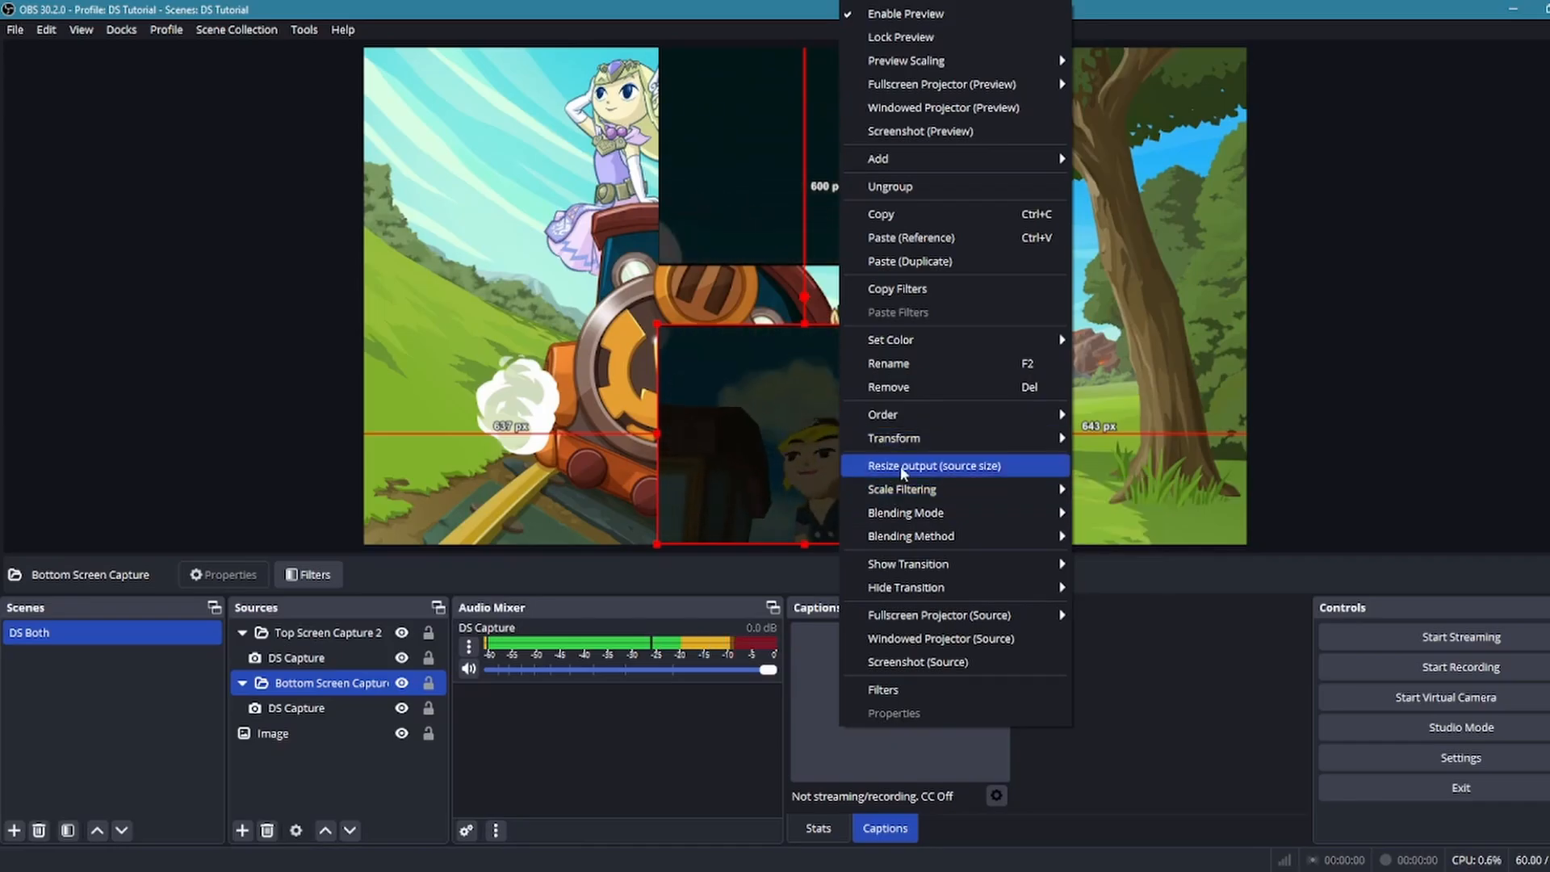
mouse_move(935, 440)
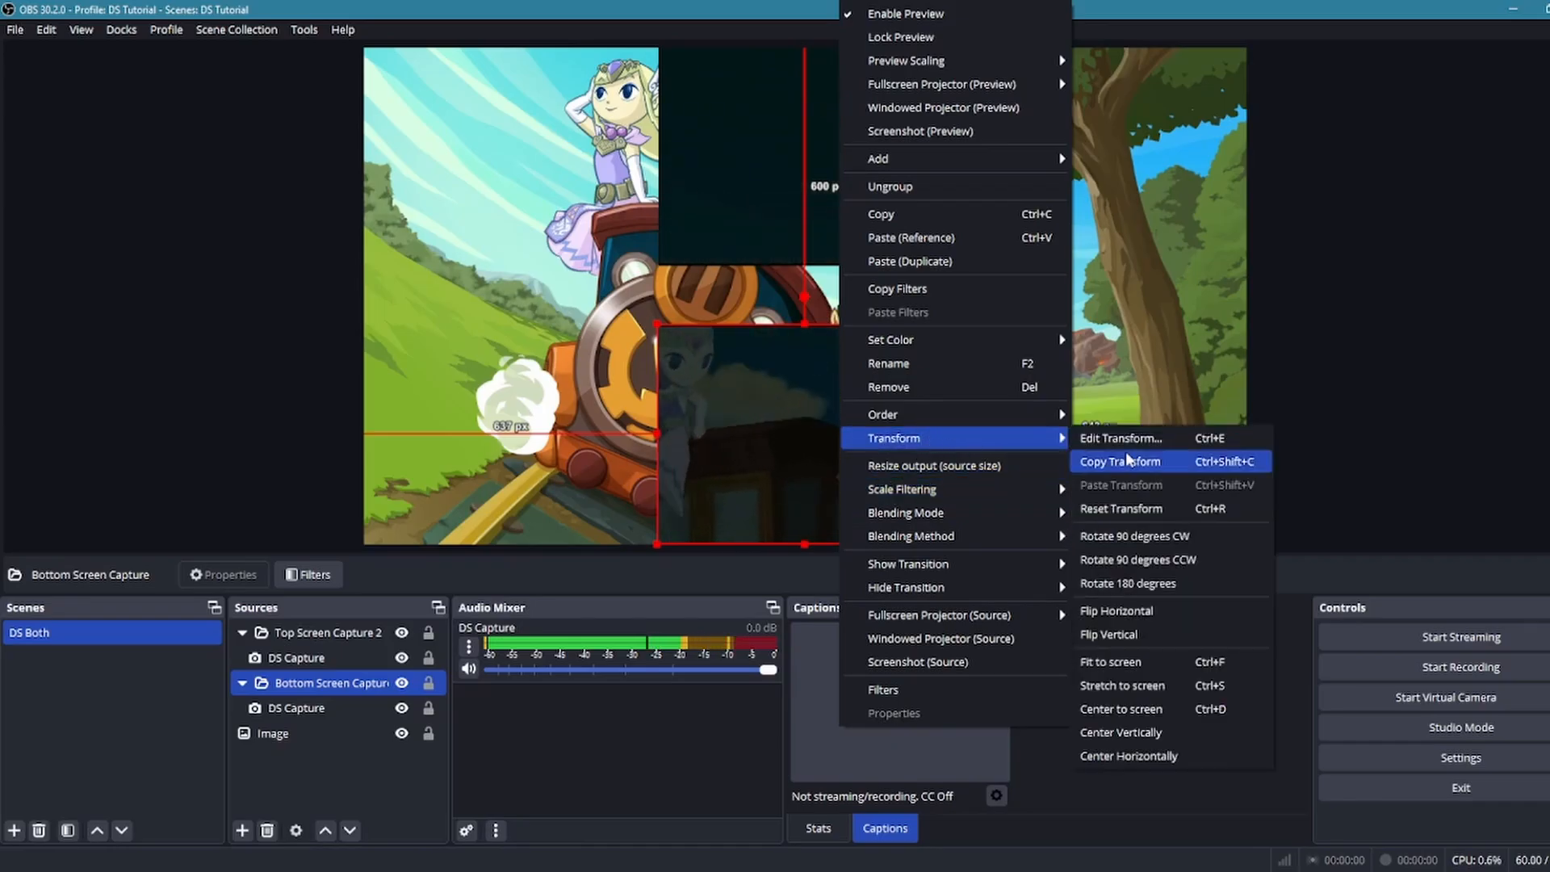
click(1149, 754)
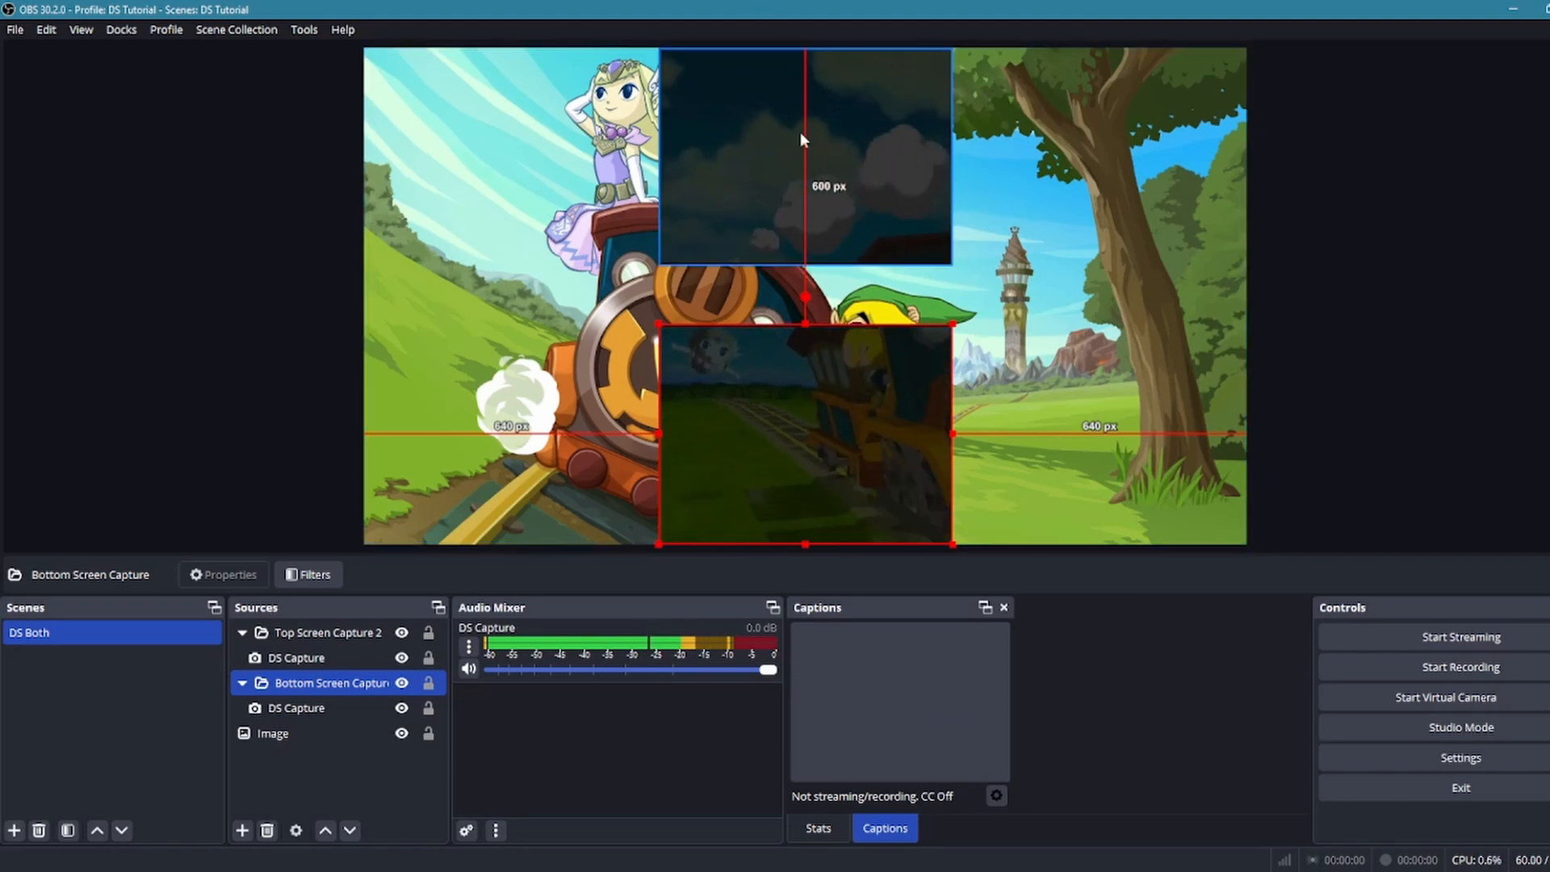
Try enlarging the Top Screen Capture 2 group from its lower-left corner and undo the resize
click(848, 222)
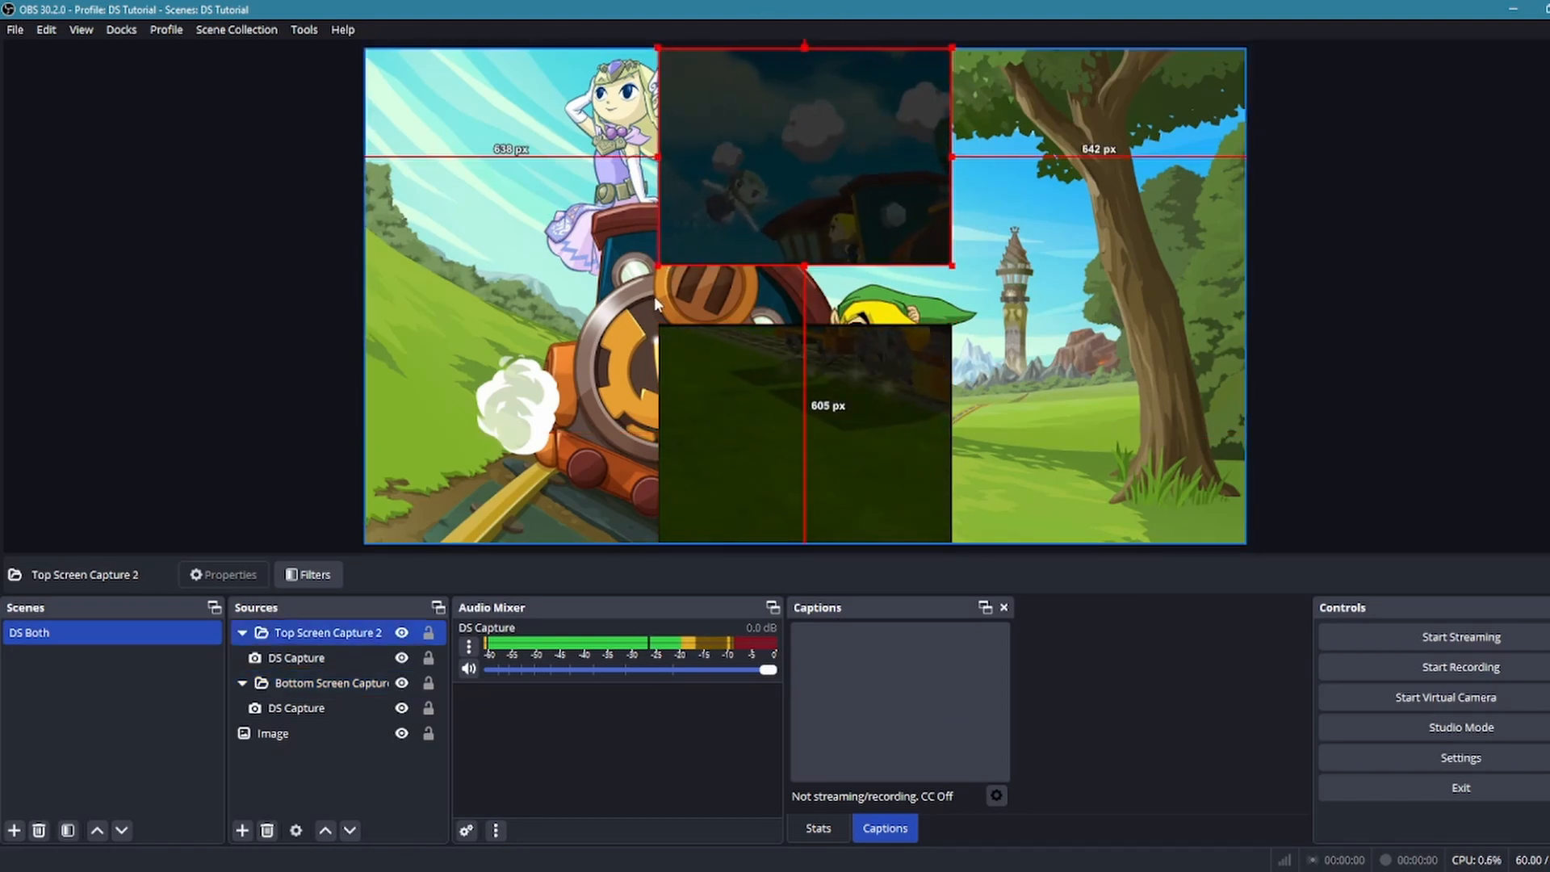
drag(655, 267, 641, 287)
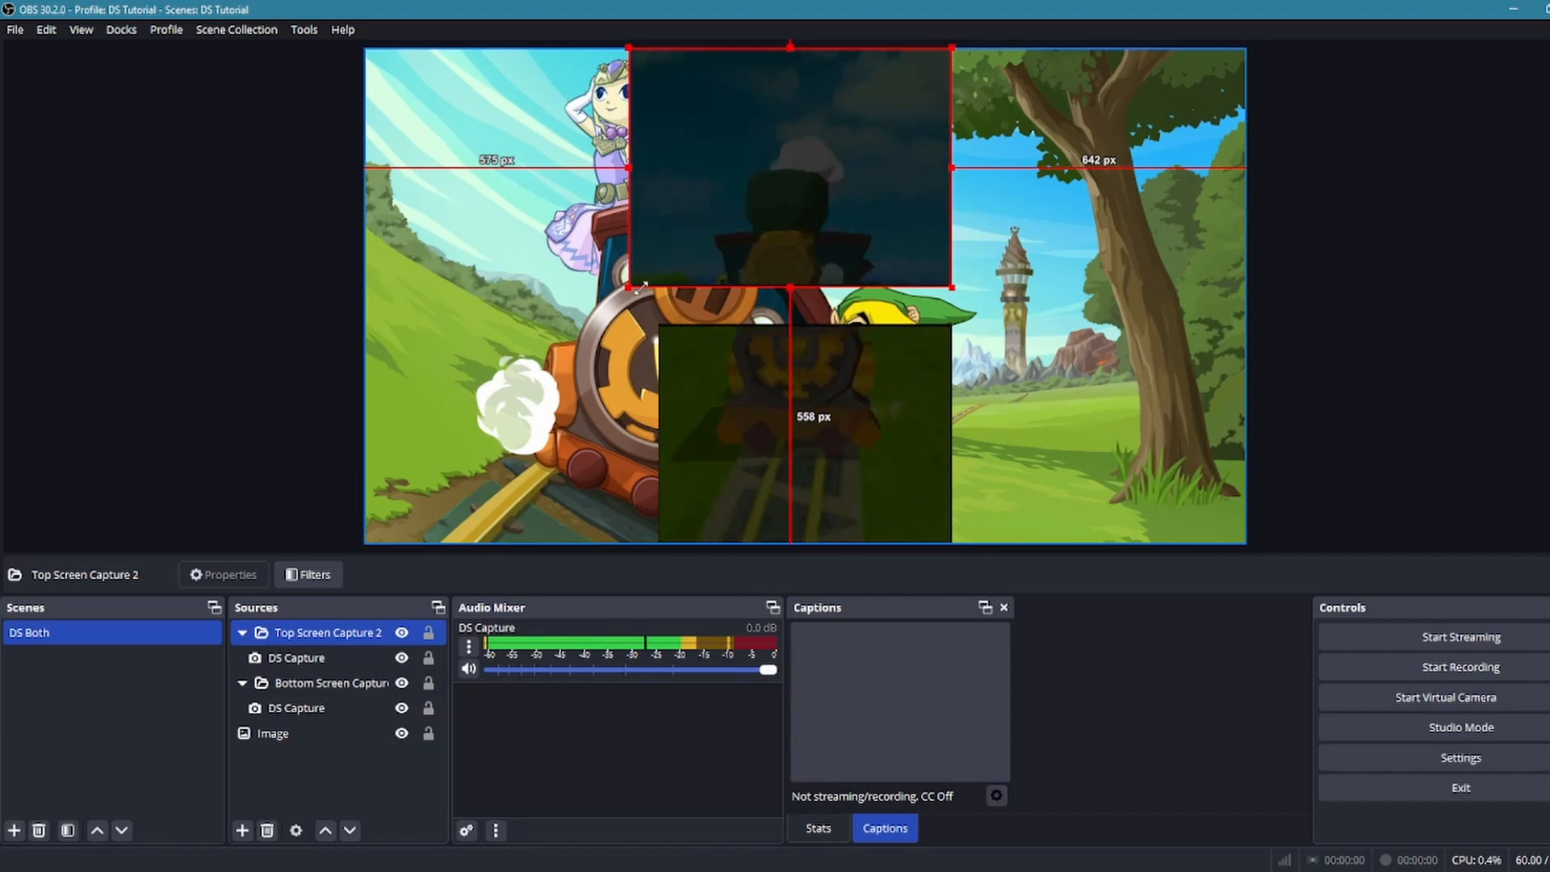
key(ctrl+z)
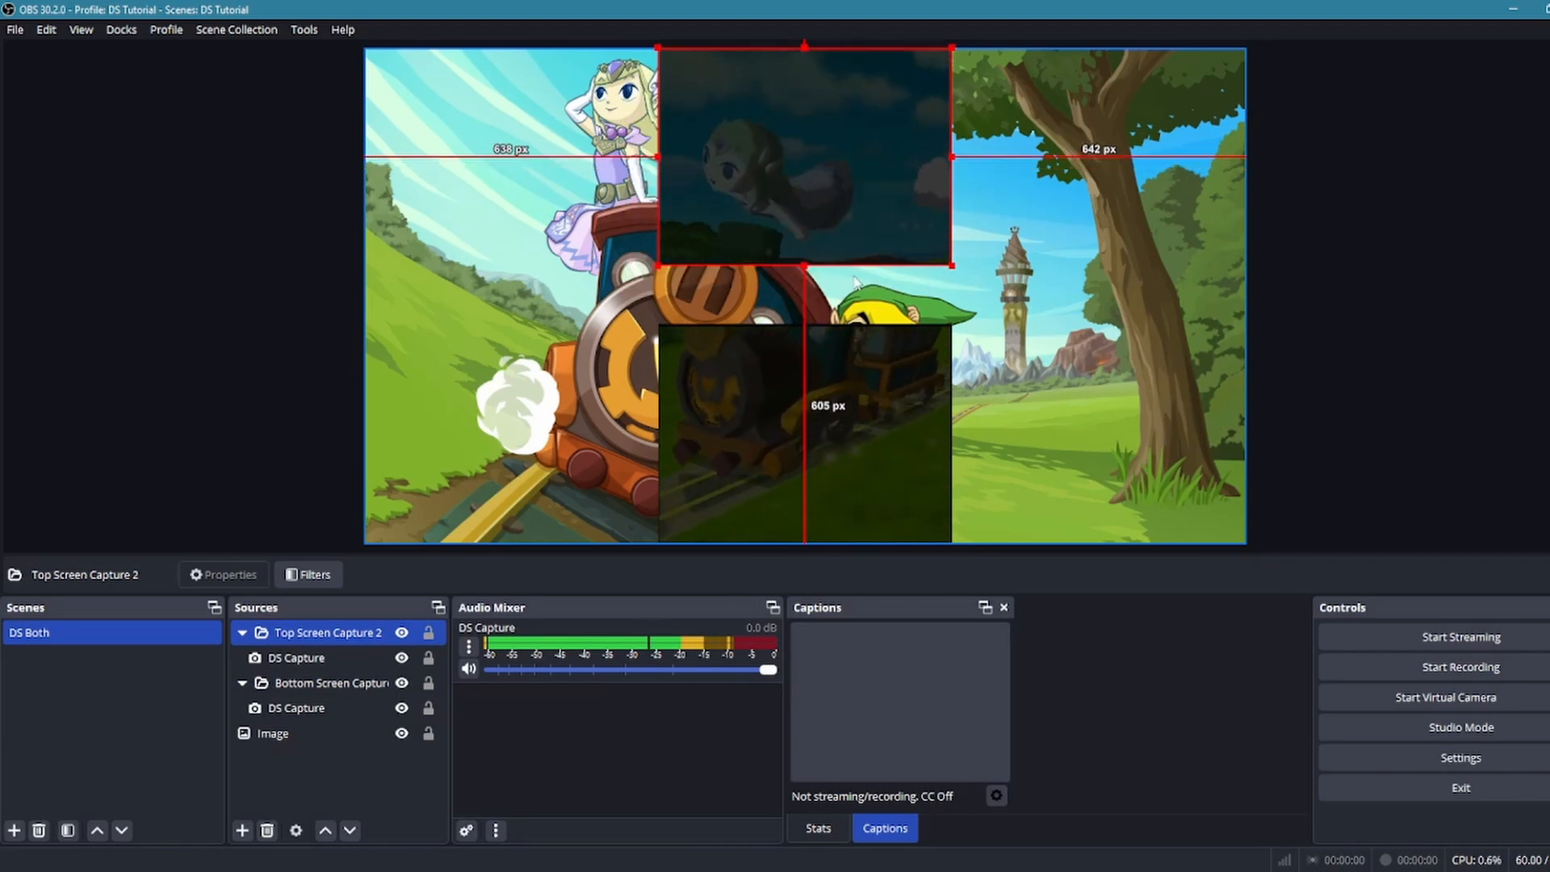
click(647, 289)
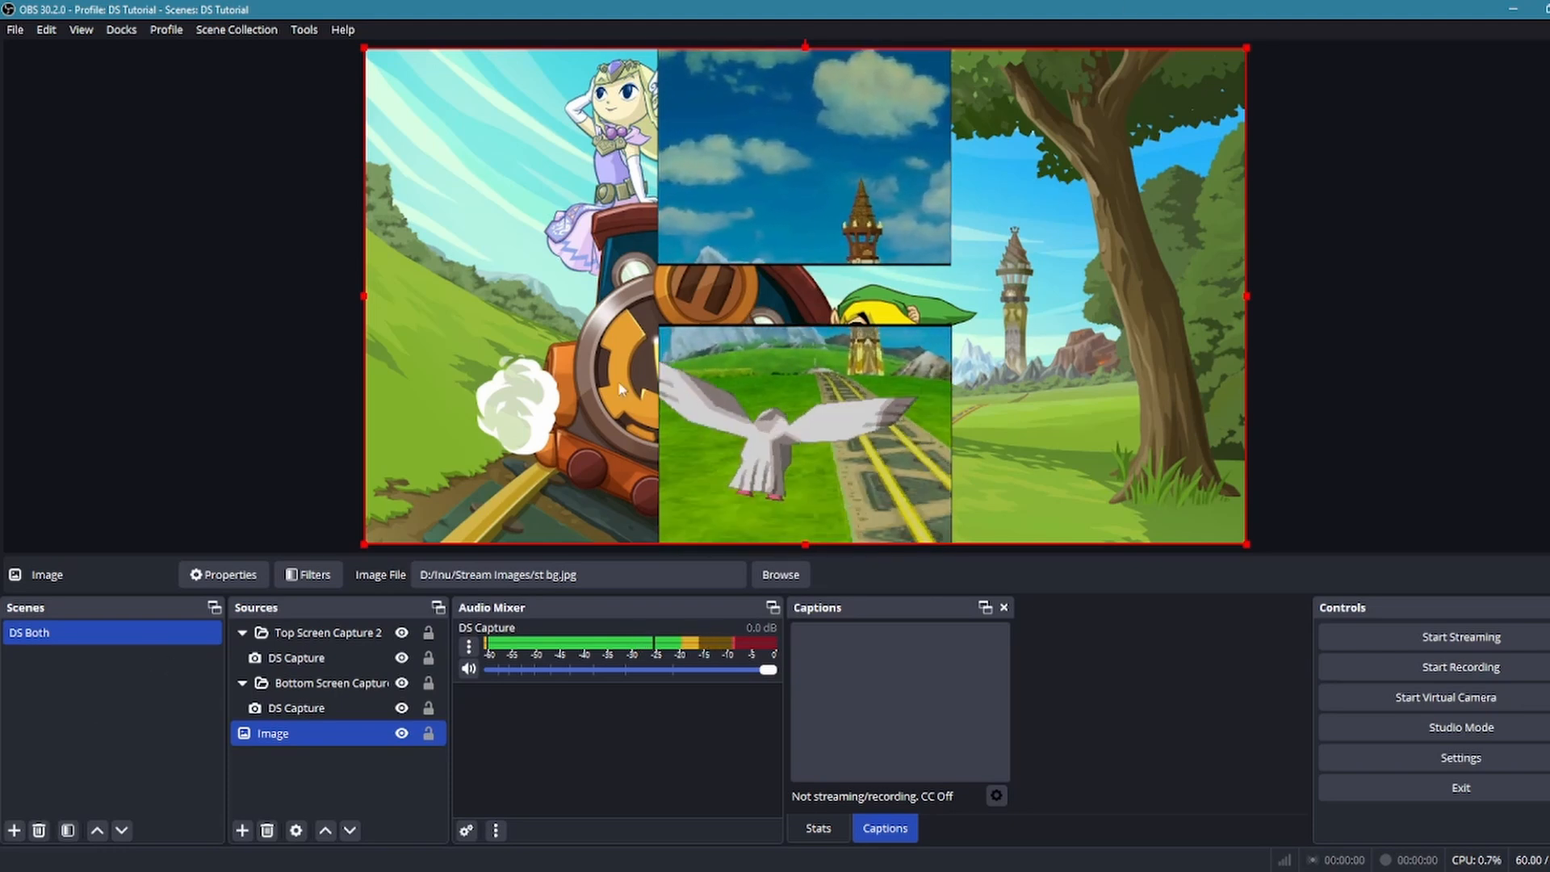
Duplicate the DS Both scene under the name DS Top
right_click(62, 636)
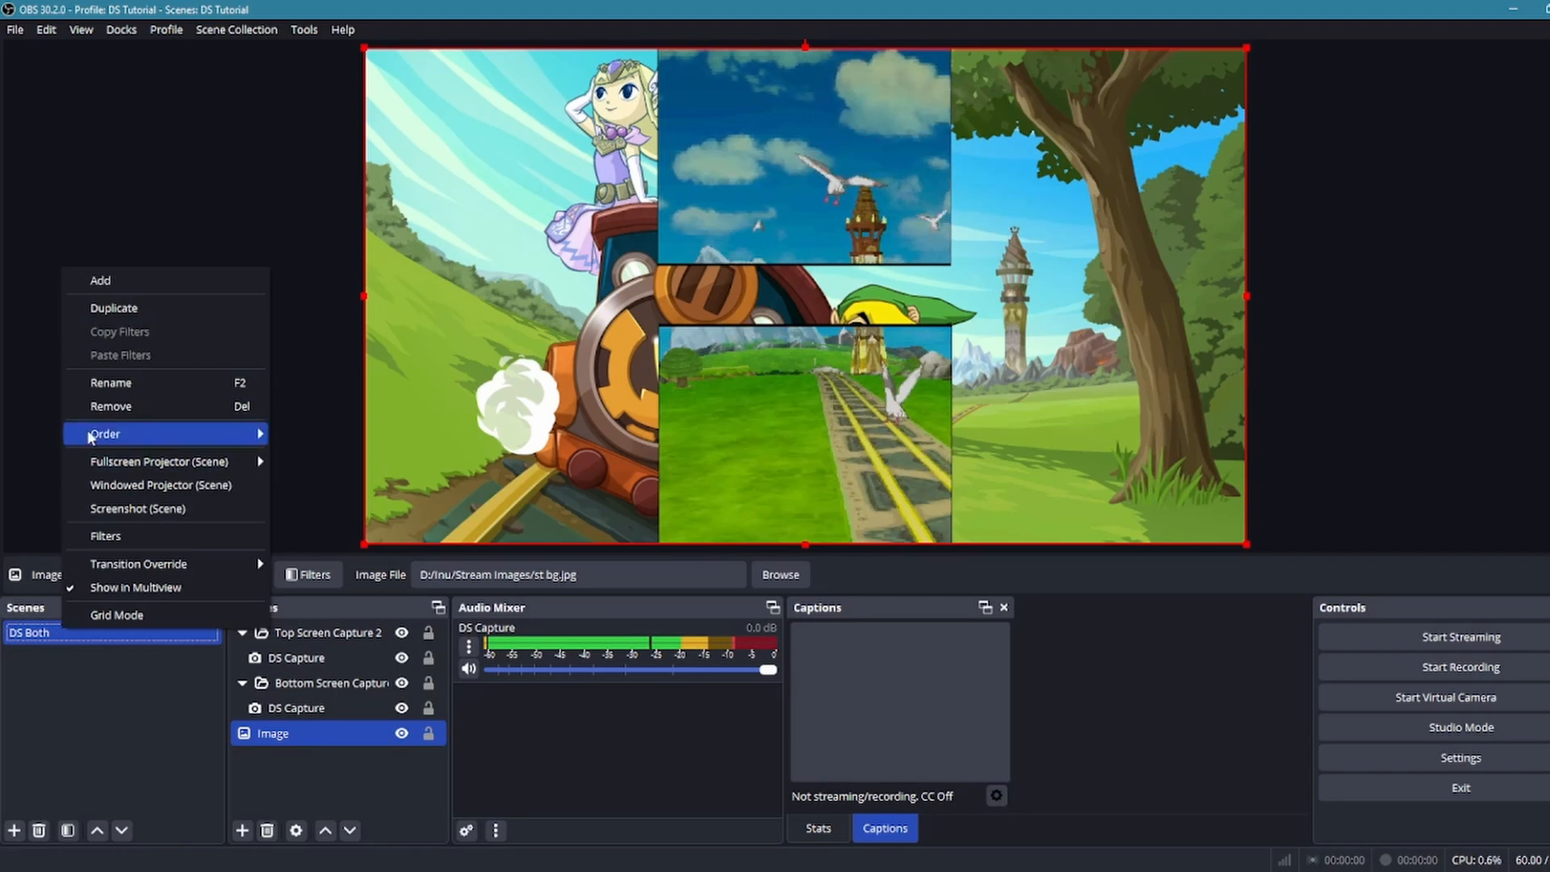
click(121, 307)
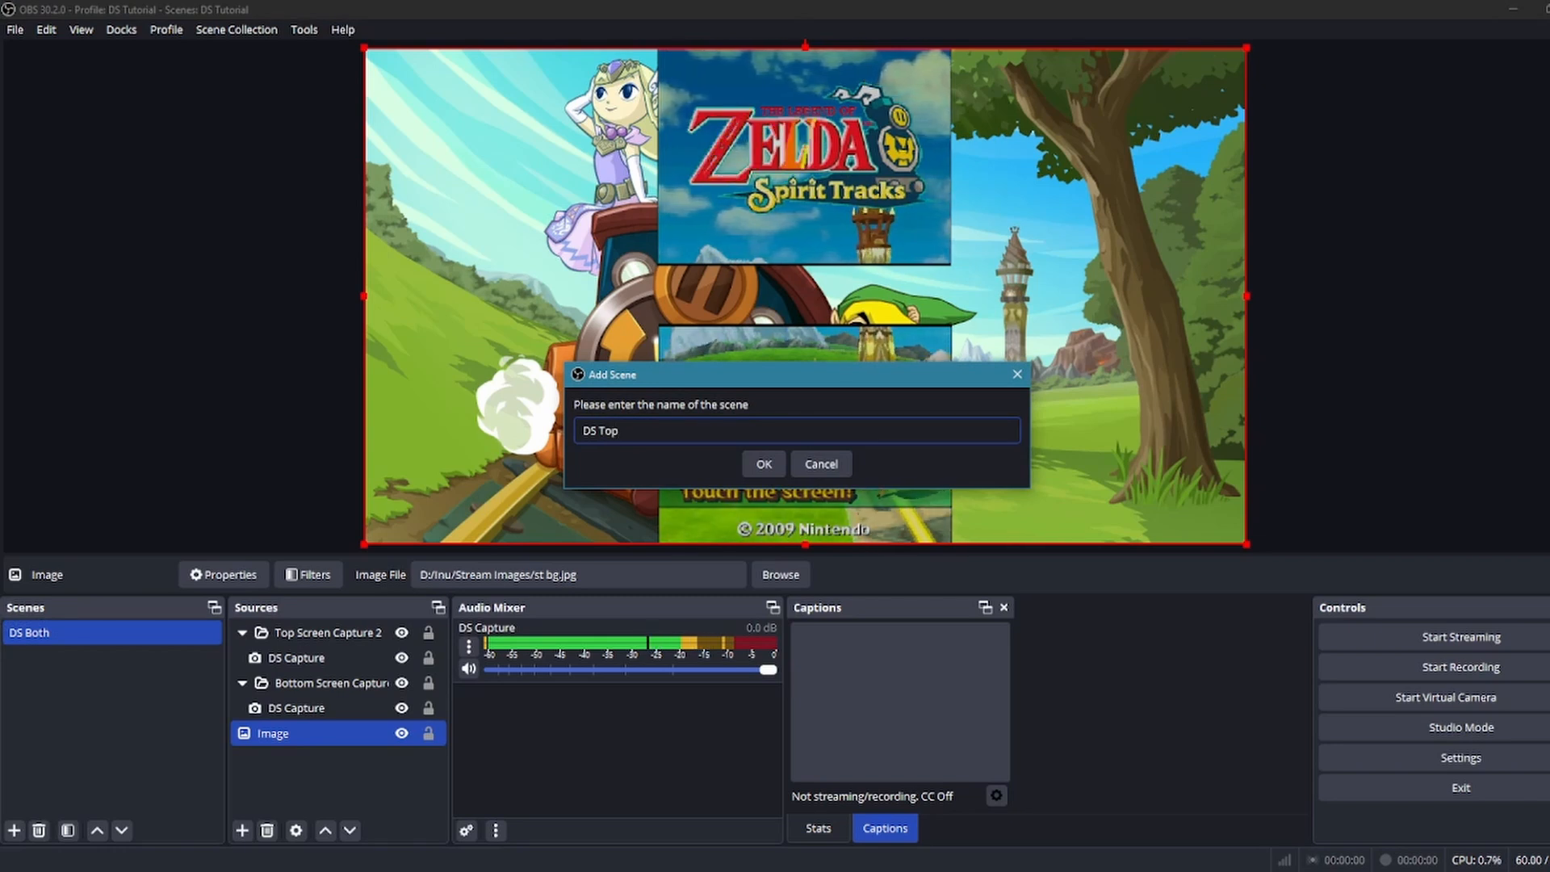
key(Return)
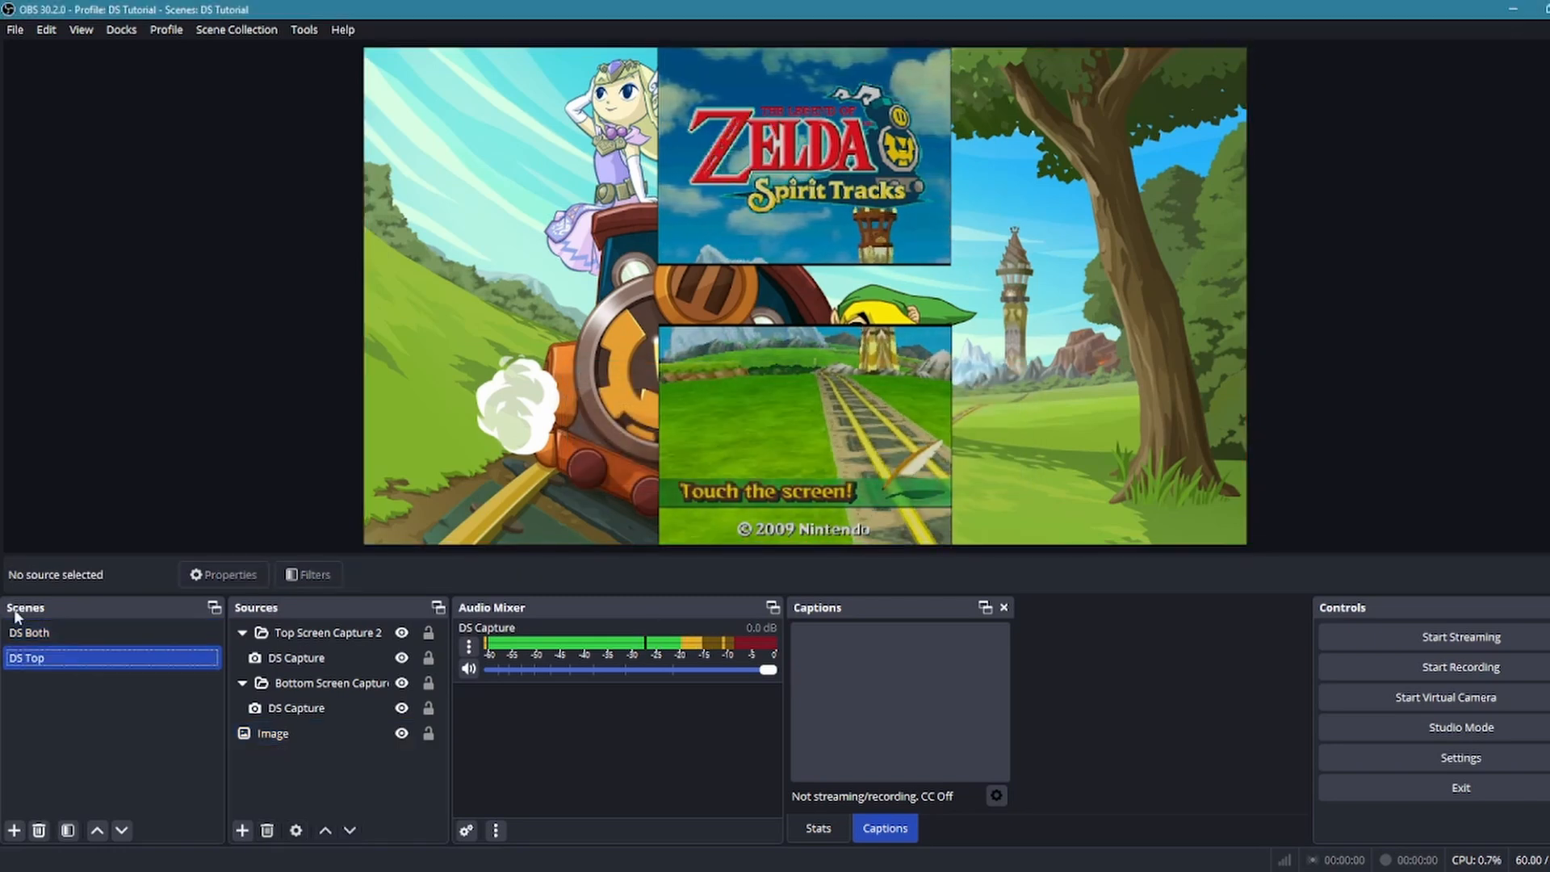
Enlarge the Top Screen Capture 2 group in DS Top to nearly full canvas height and place it near the left edge
click(450, 365)
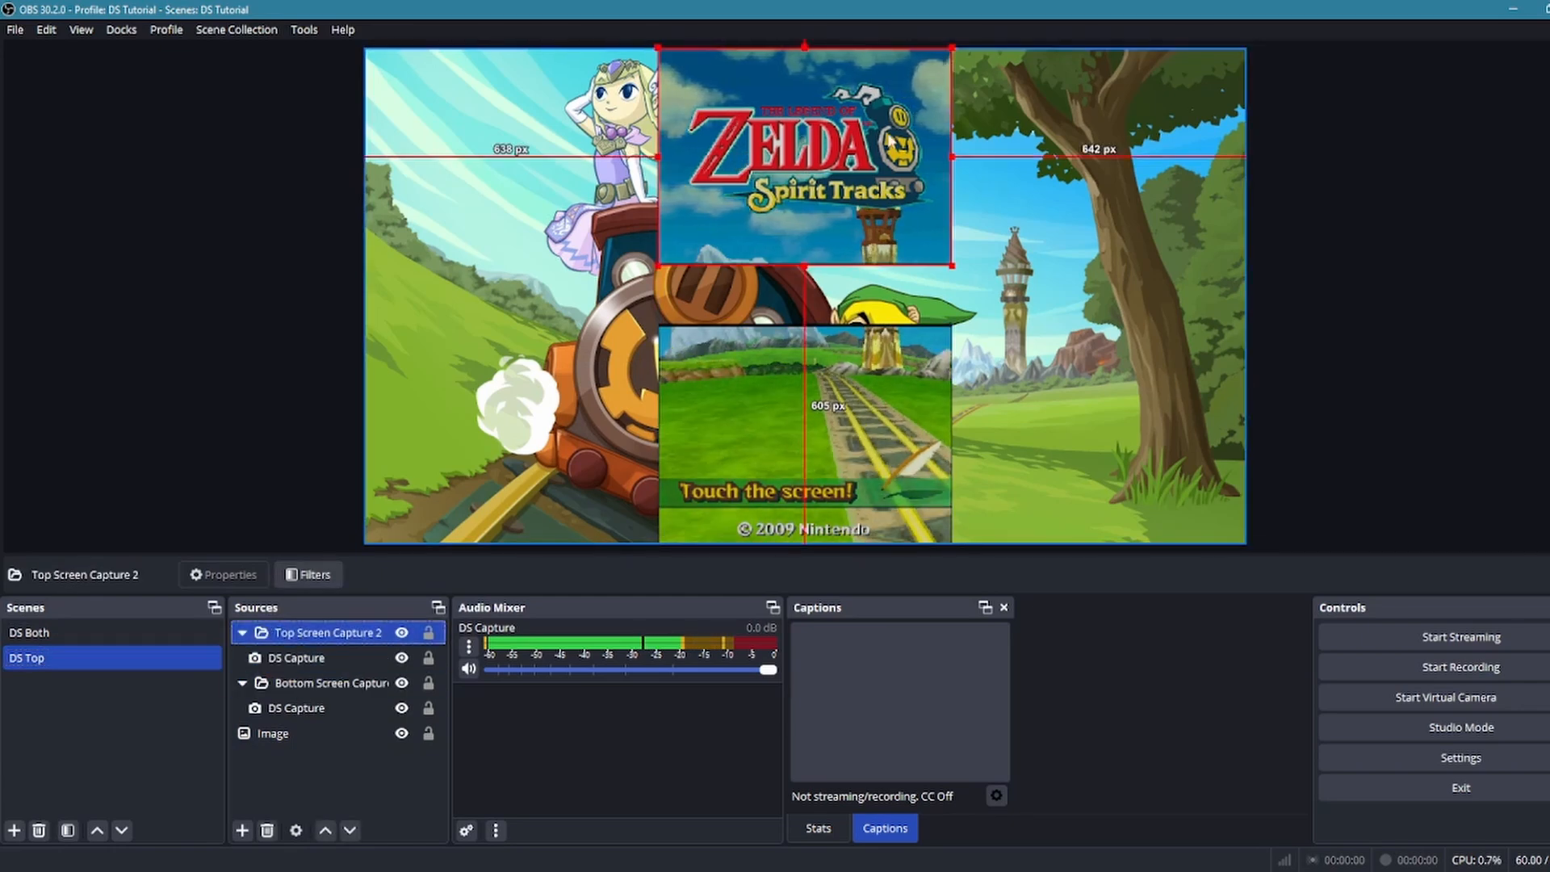
drag(888, 138, 650, 367)
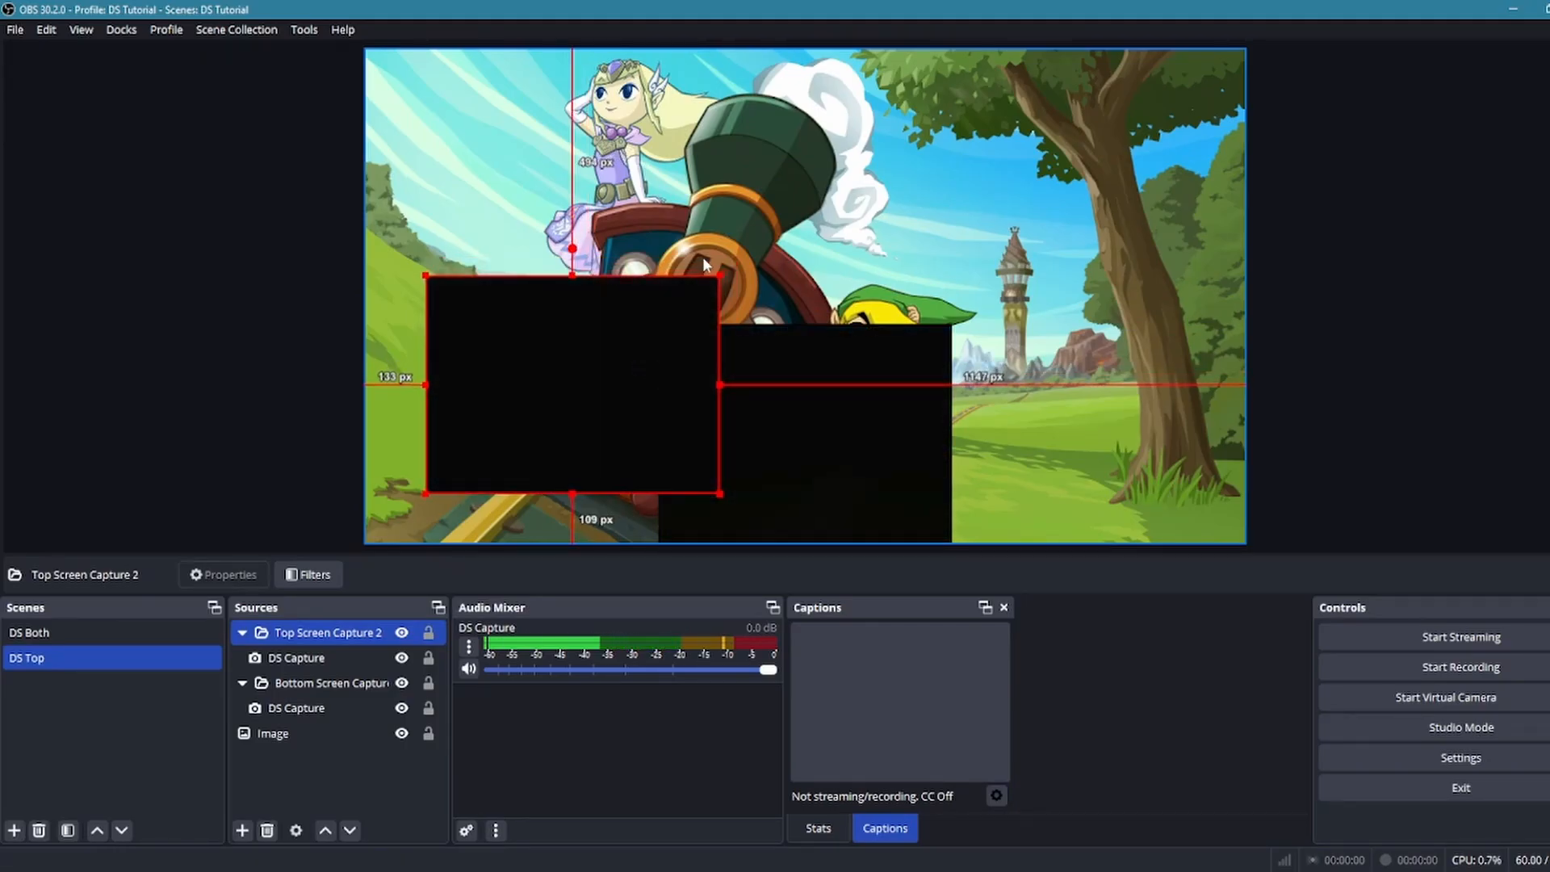
drag(718, 280, 1066, 115)
drag(941, 209, 892, 250)
Shrink the Bottom Screen Capture group and place it about 33 px from the canvas's top edge and 23 px from its right edge
click(357, 685)
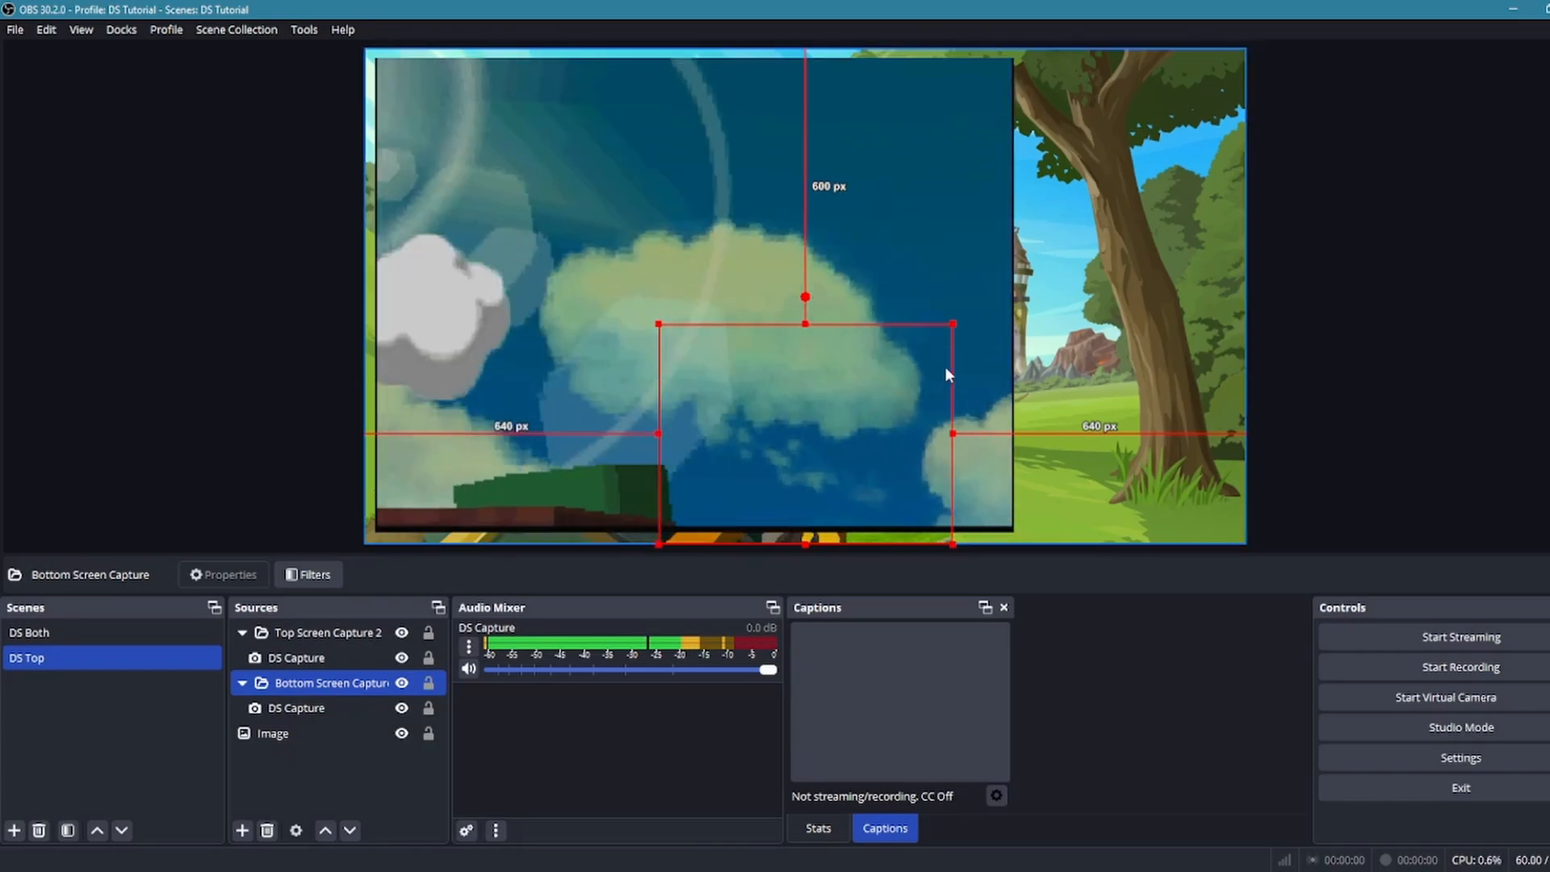
drag(942, 339, 1249, 105)
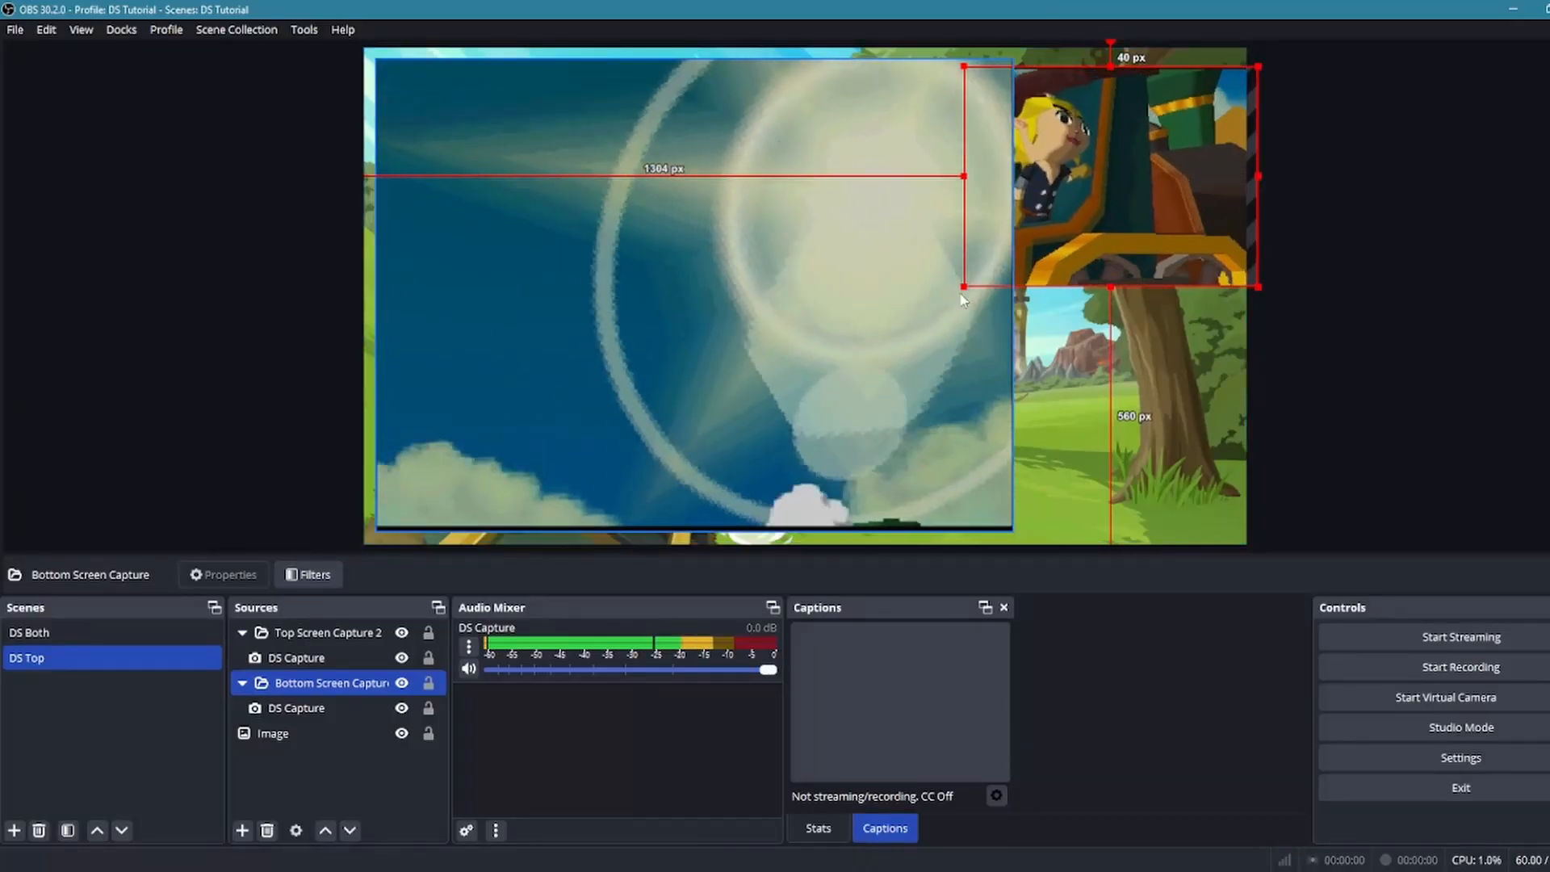
drag(968, 280, 1125, 188)
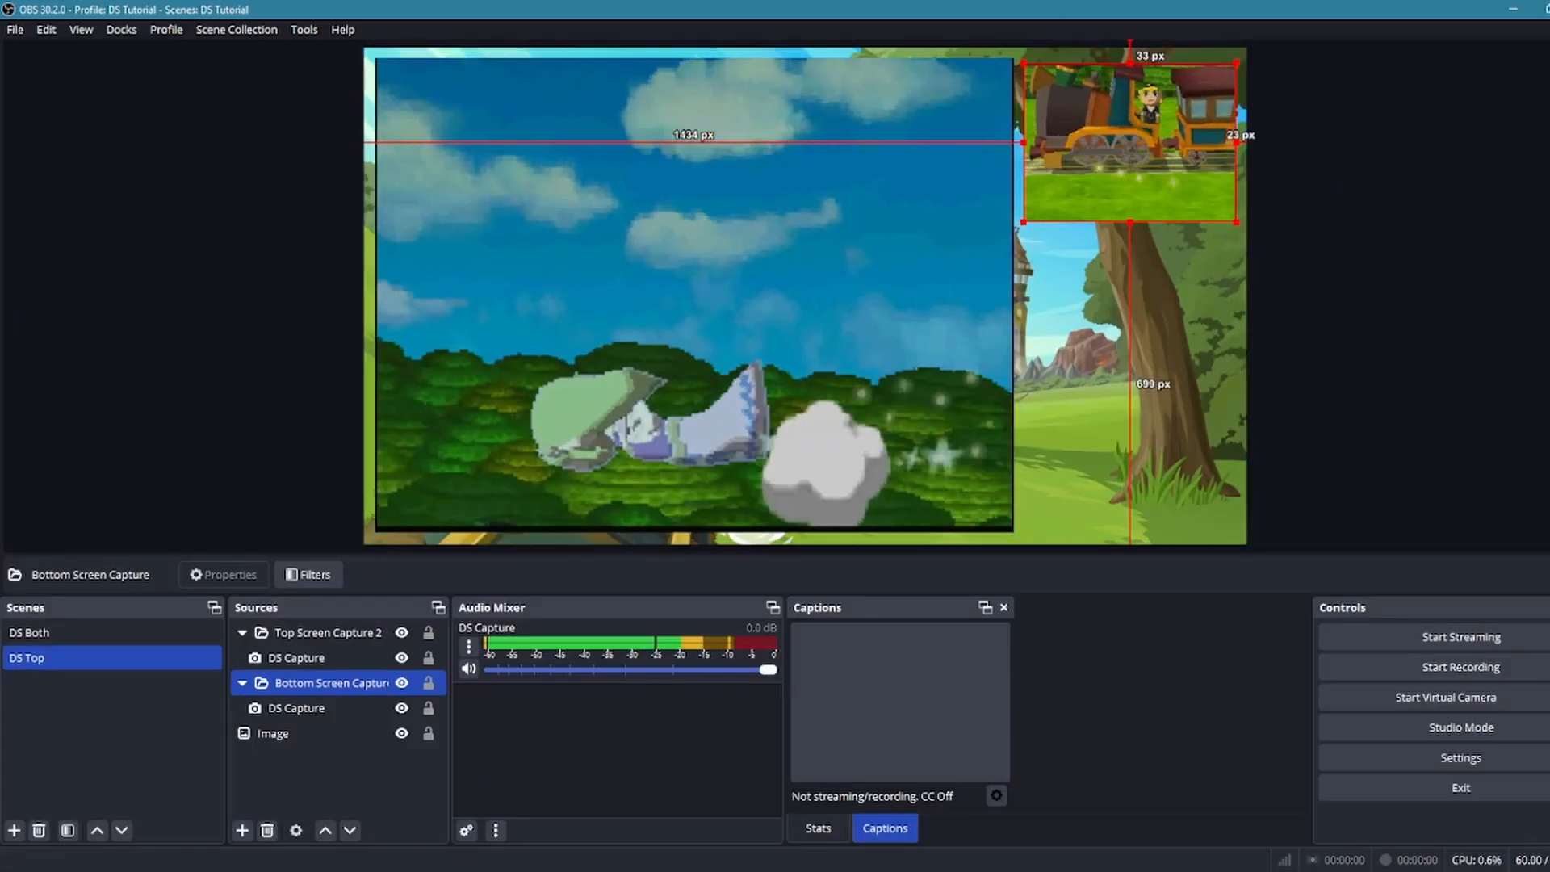
Duplicate the DS Both scene under the name DS Bottom
click(49, 632)
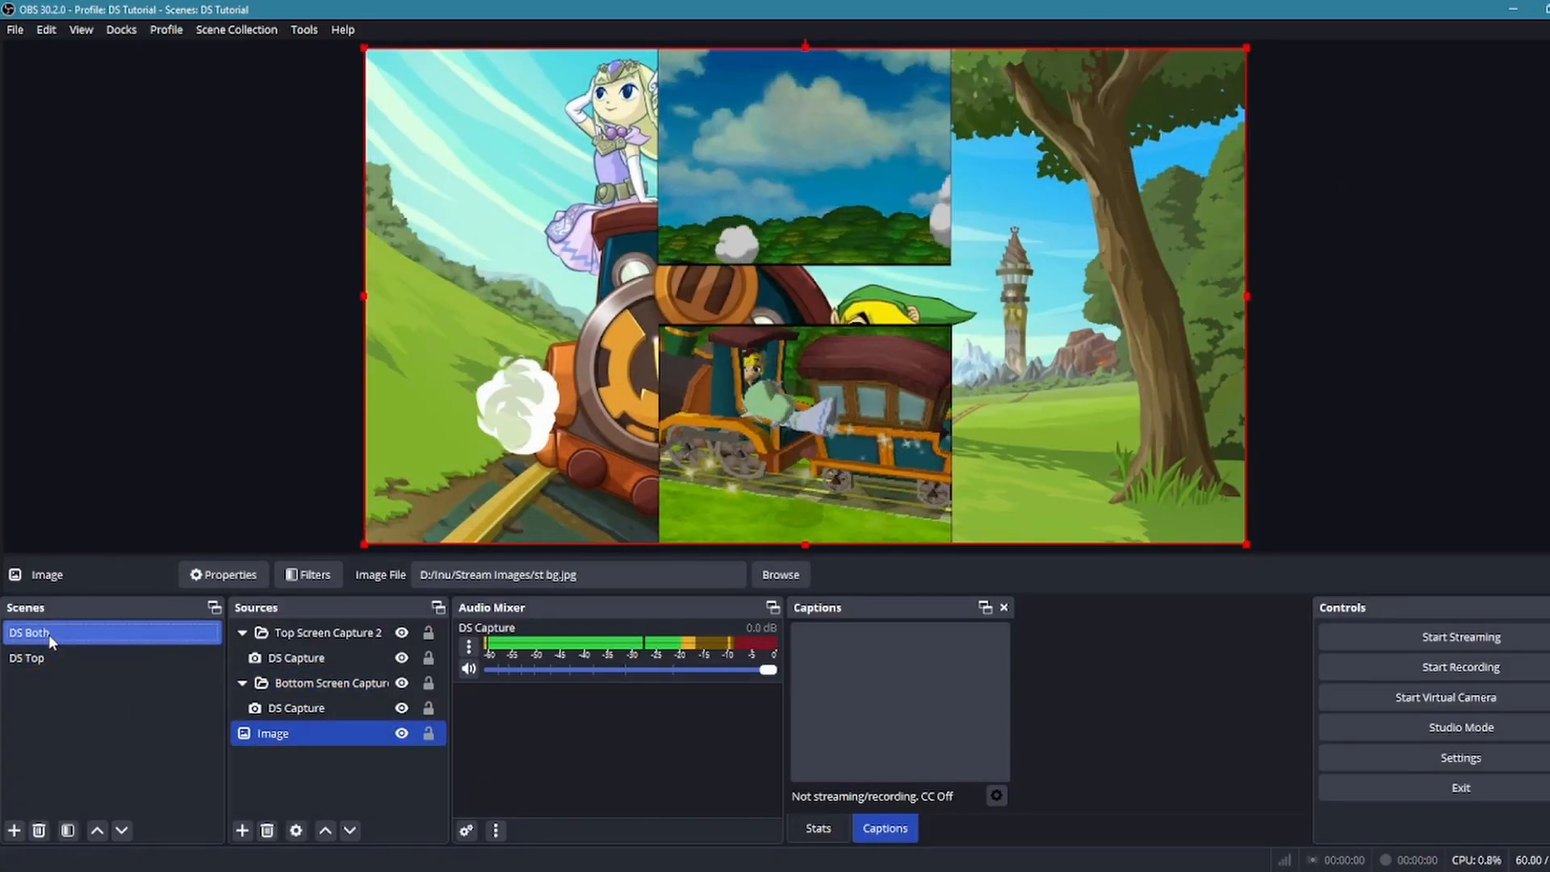
right_click(49, 633)
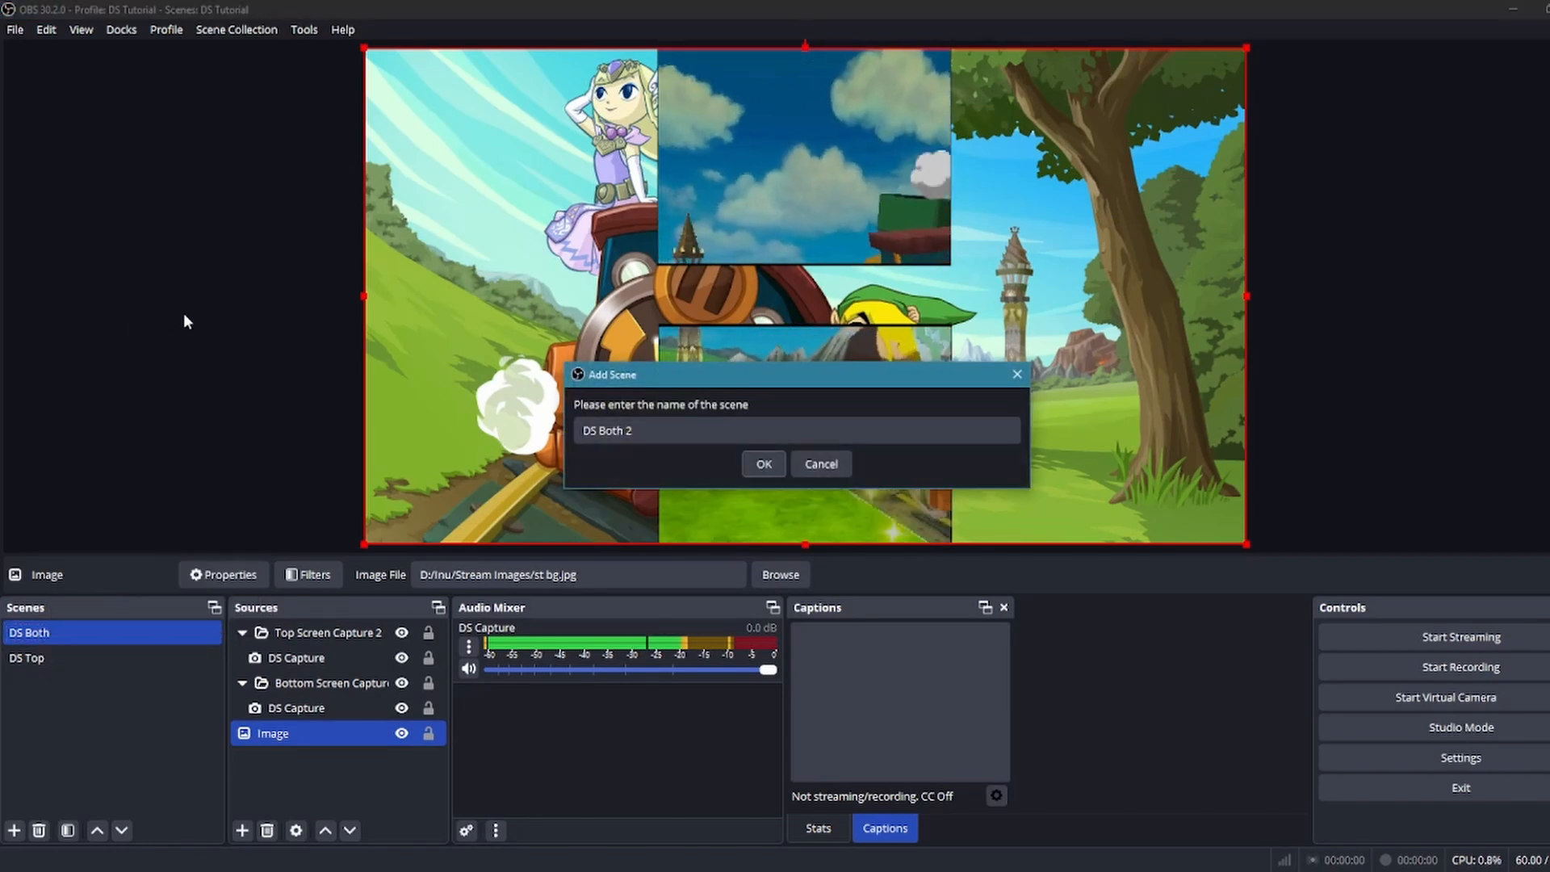
drag(638, 430, 601, 431)
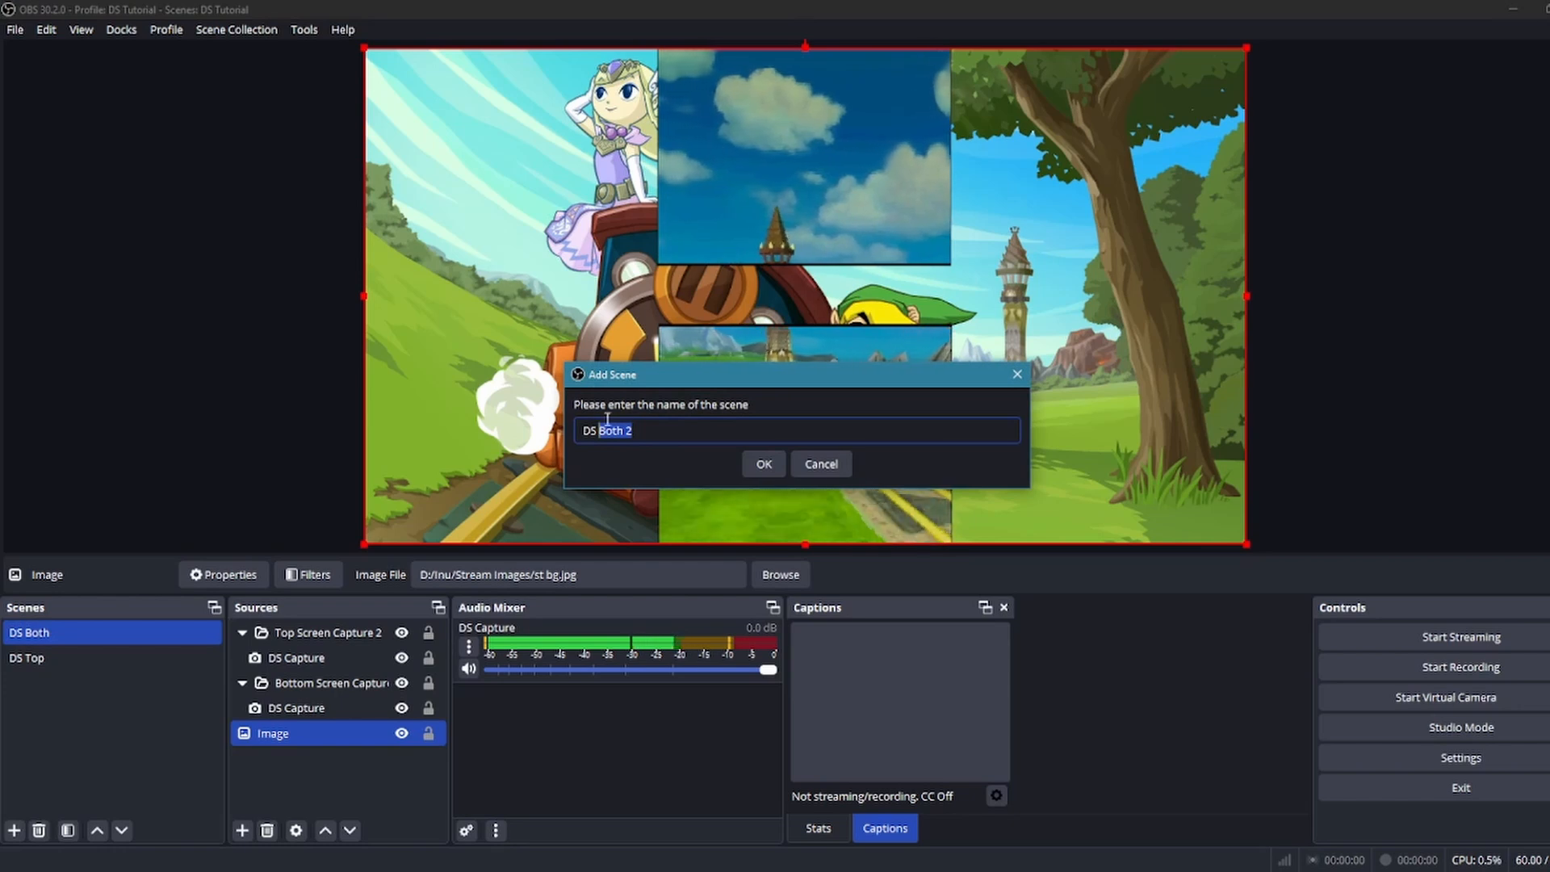
text(Bo)
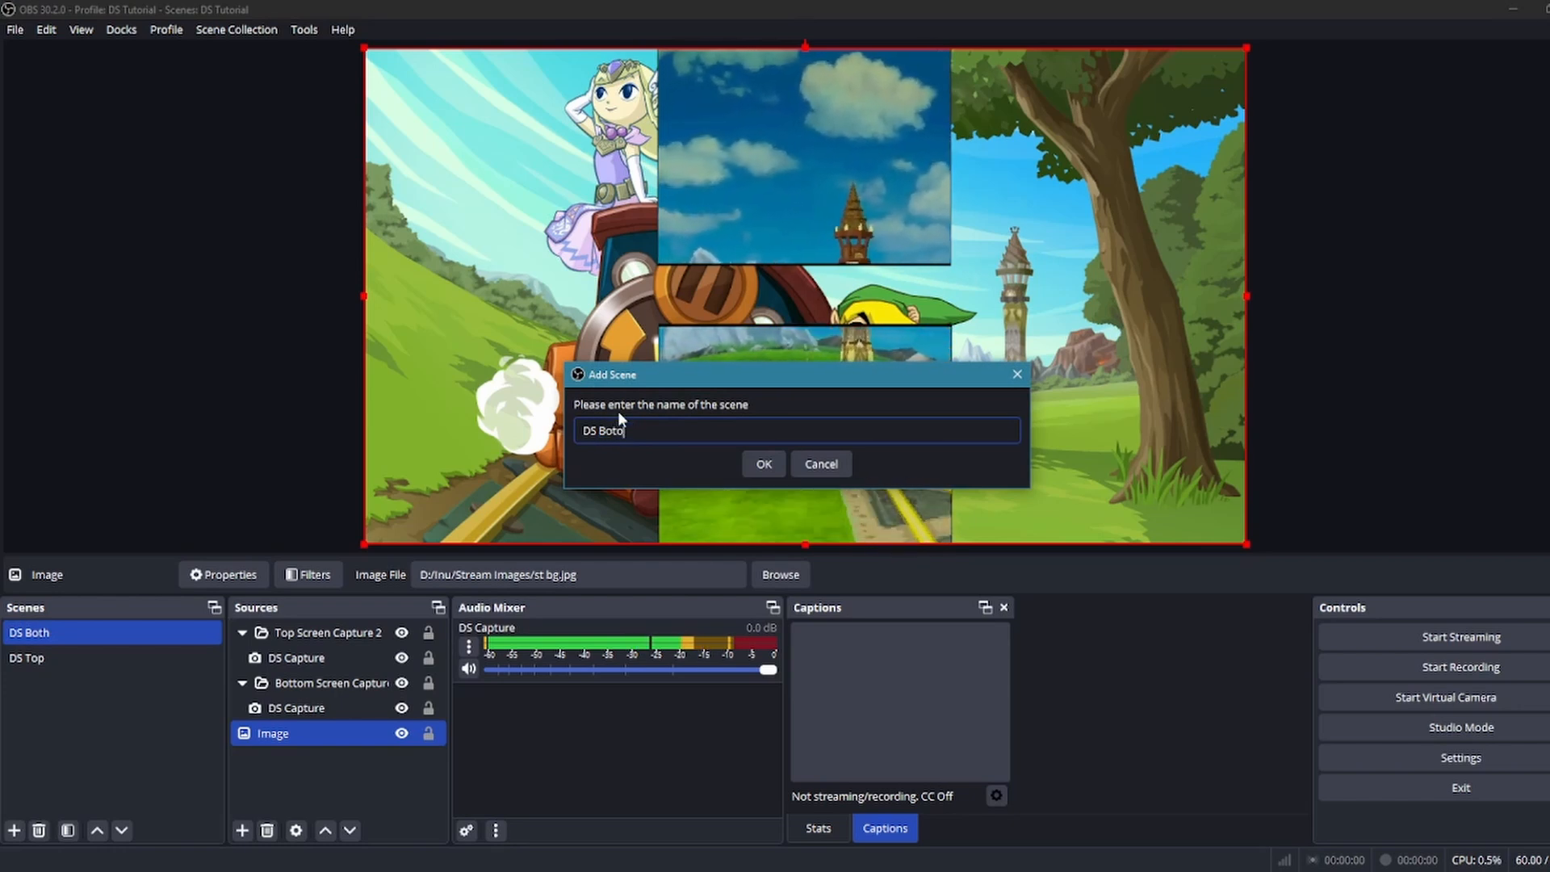
text(tt)
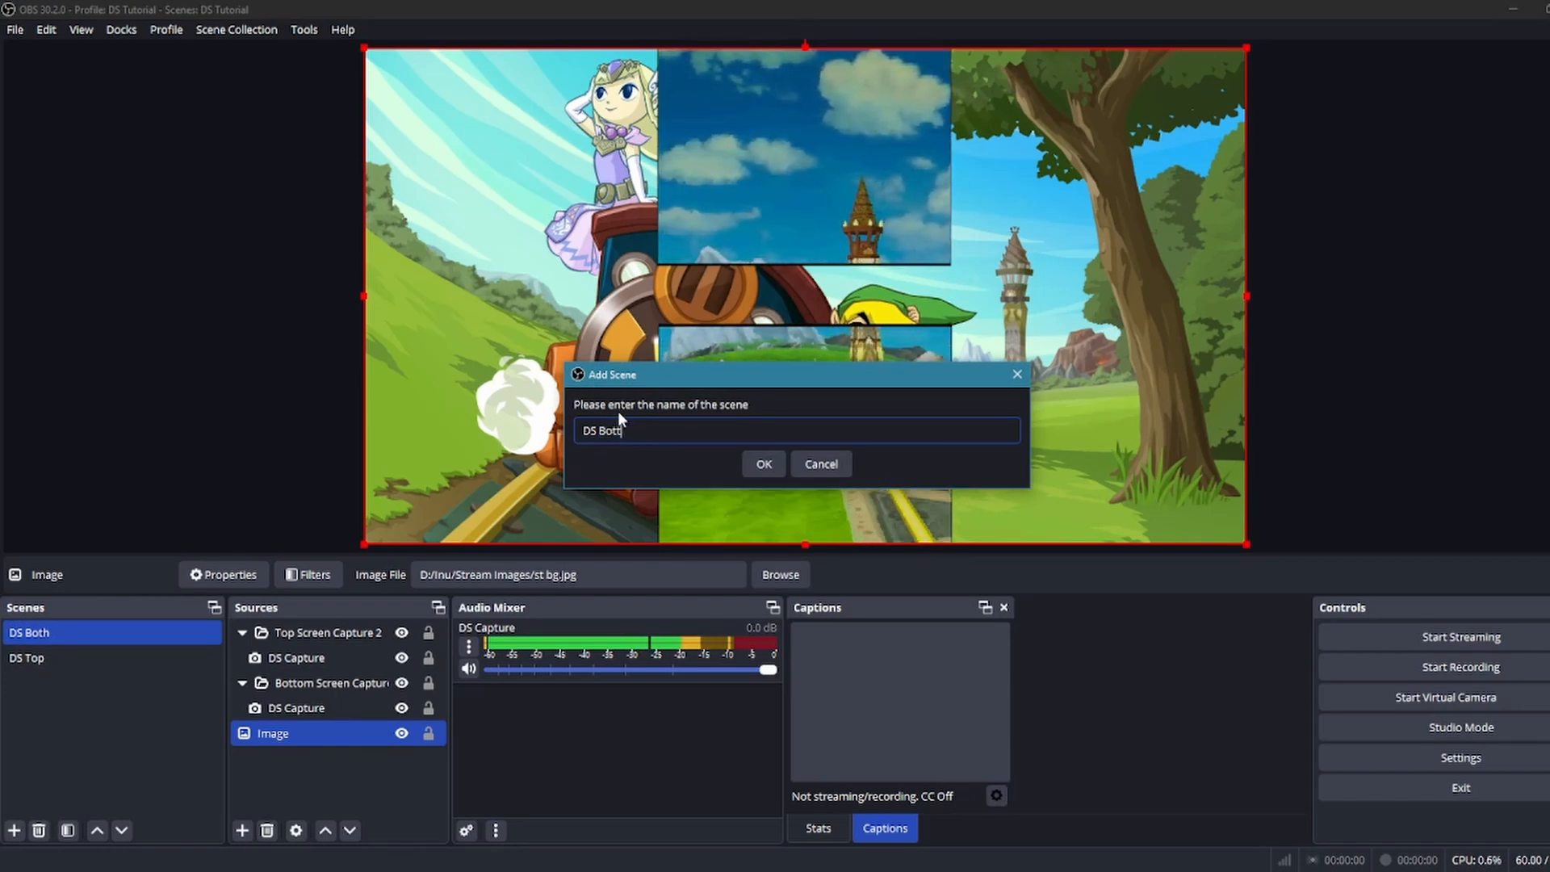
text(om)
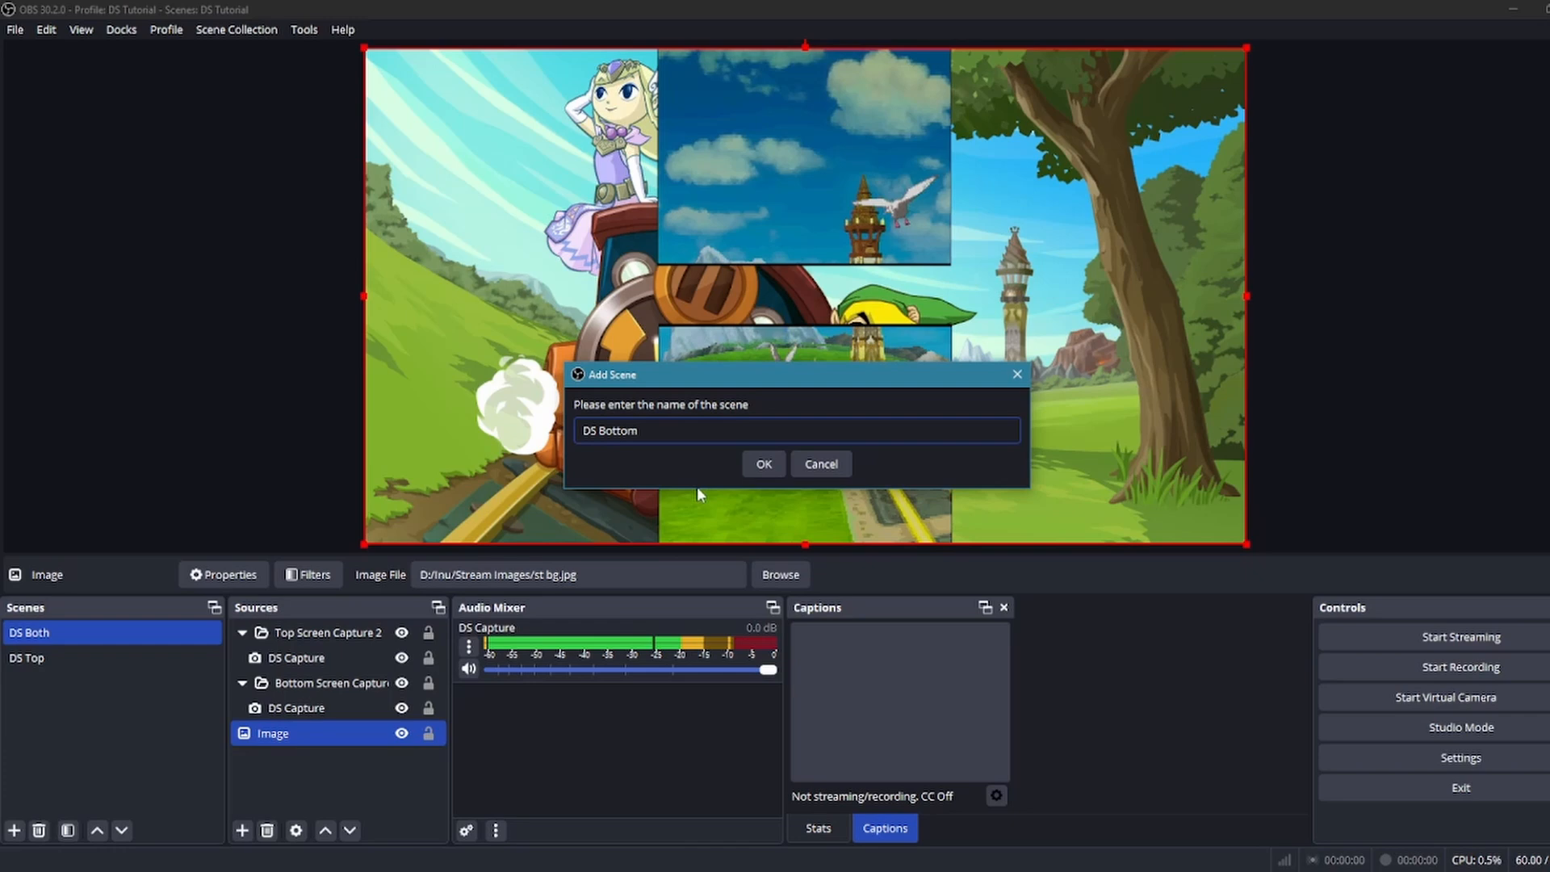
click(767, 473)
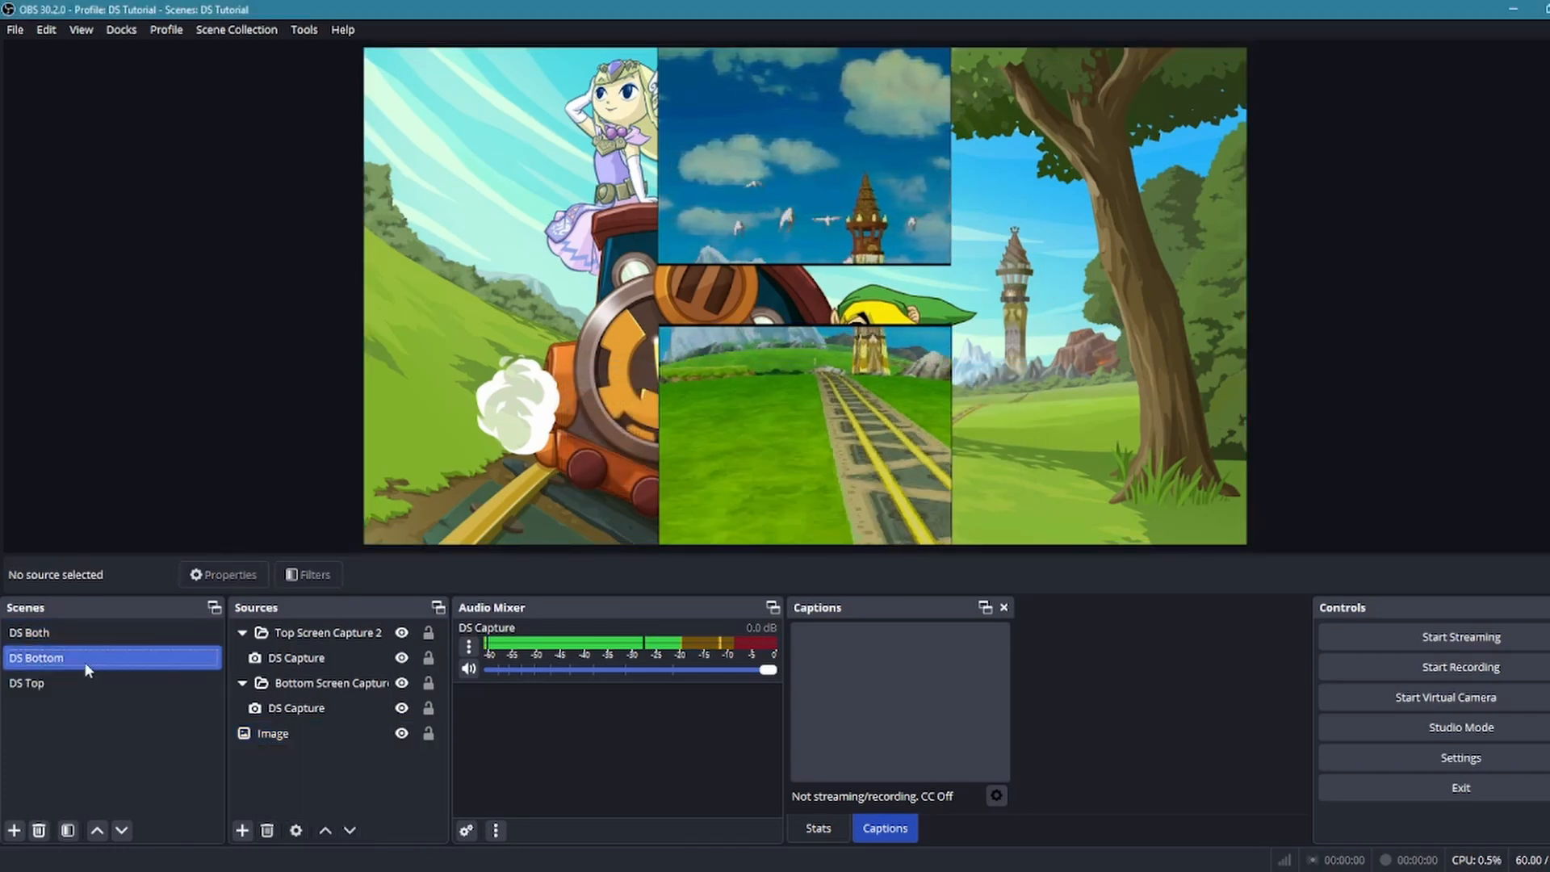
Enlarge the Bottom Screen Capture group in DS Bottom and place it flush with the canvas's left edge, about 54 px below its top edge
drag(859, 501, 637, 424)
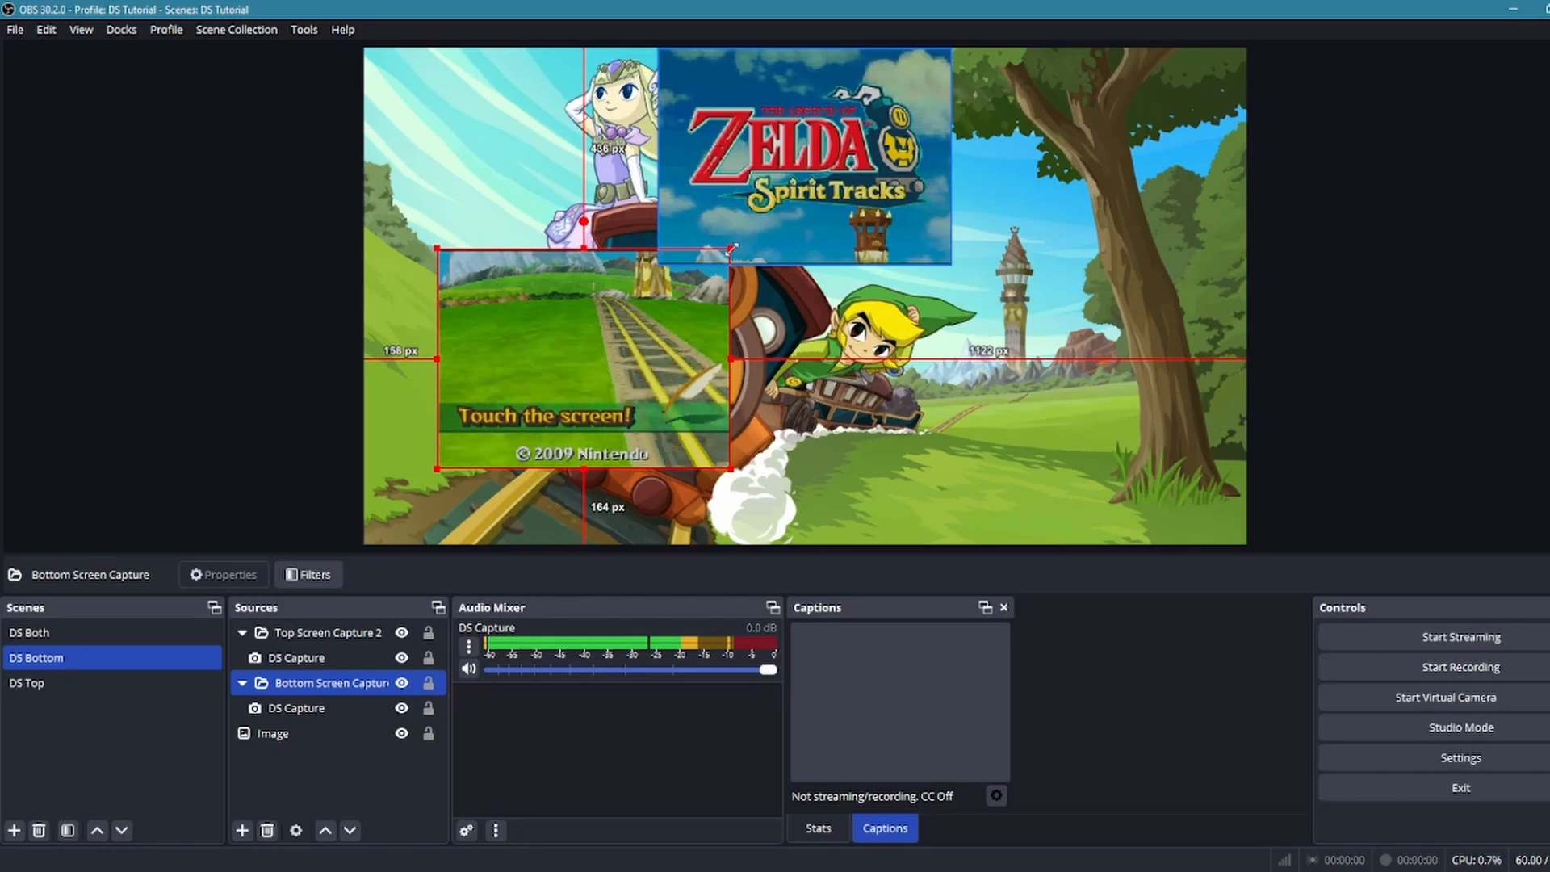
drag(731, 248, 1119, 56)
drag(955, 267, 882, 344)
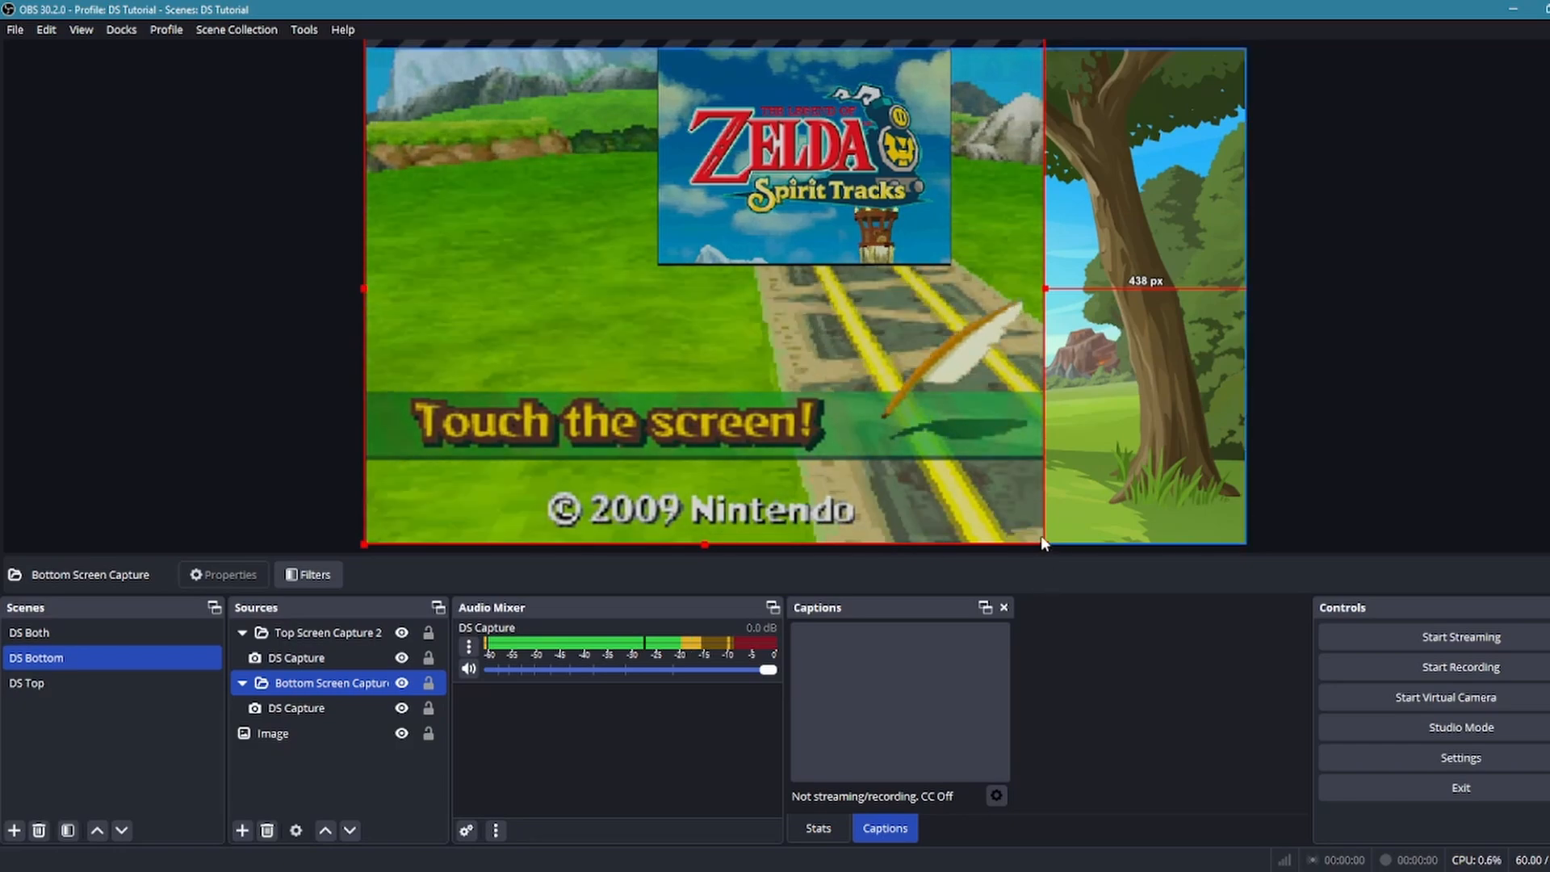
drag(1041, 540, 951, 458)
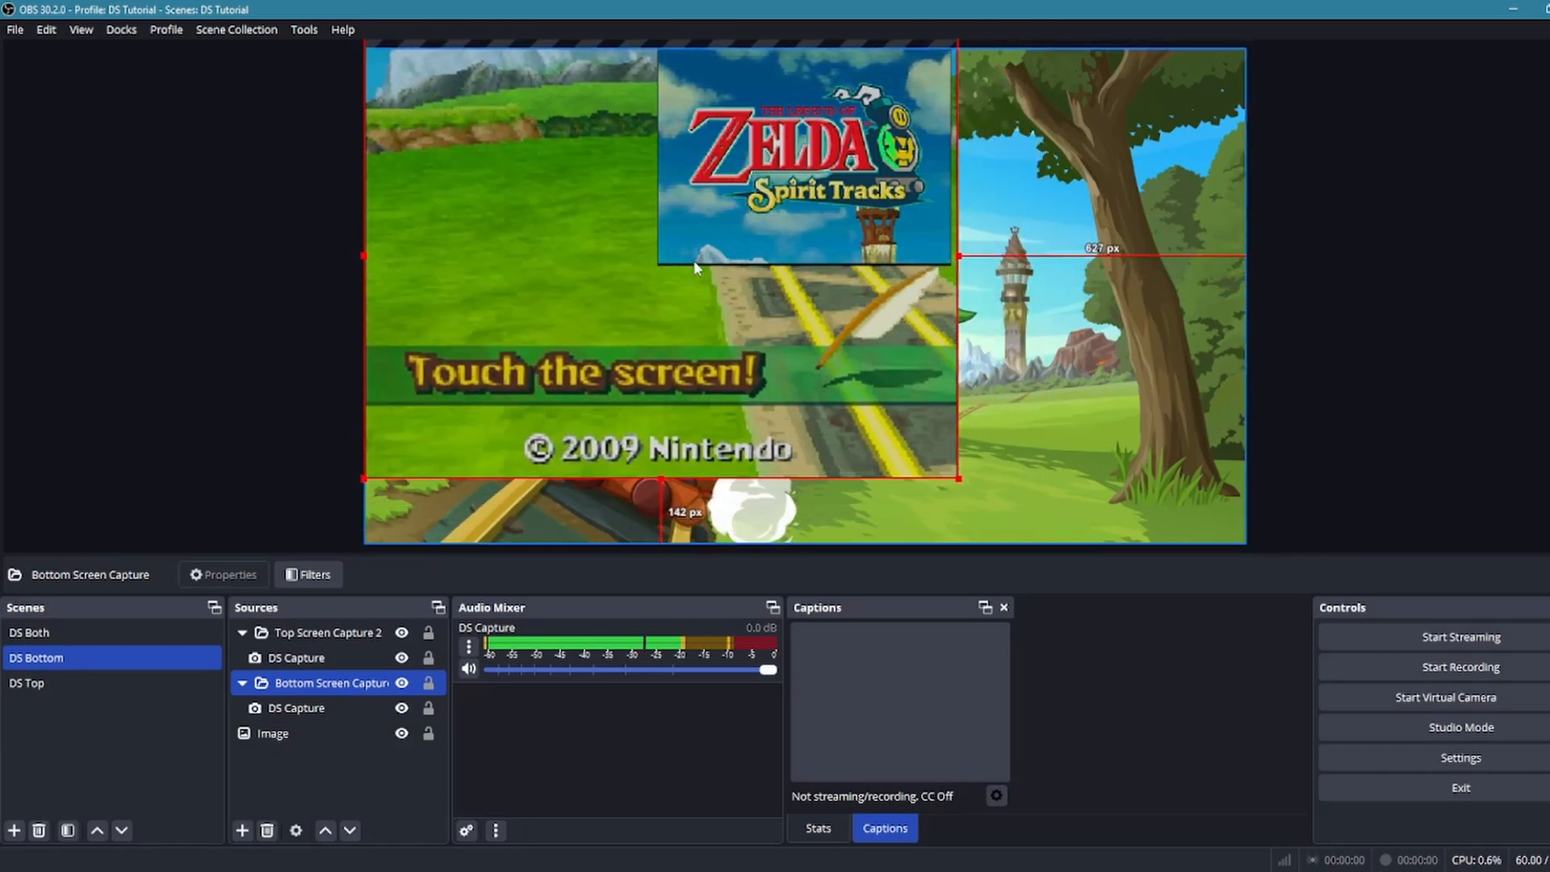
drag(695, 260, 709, 289)
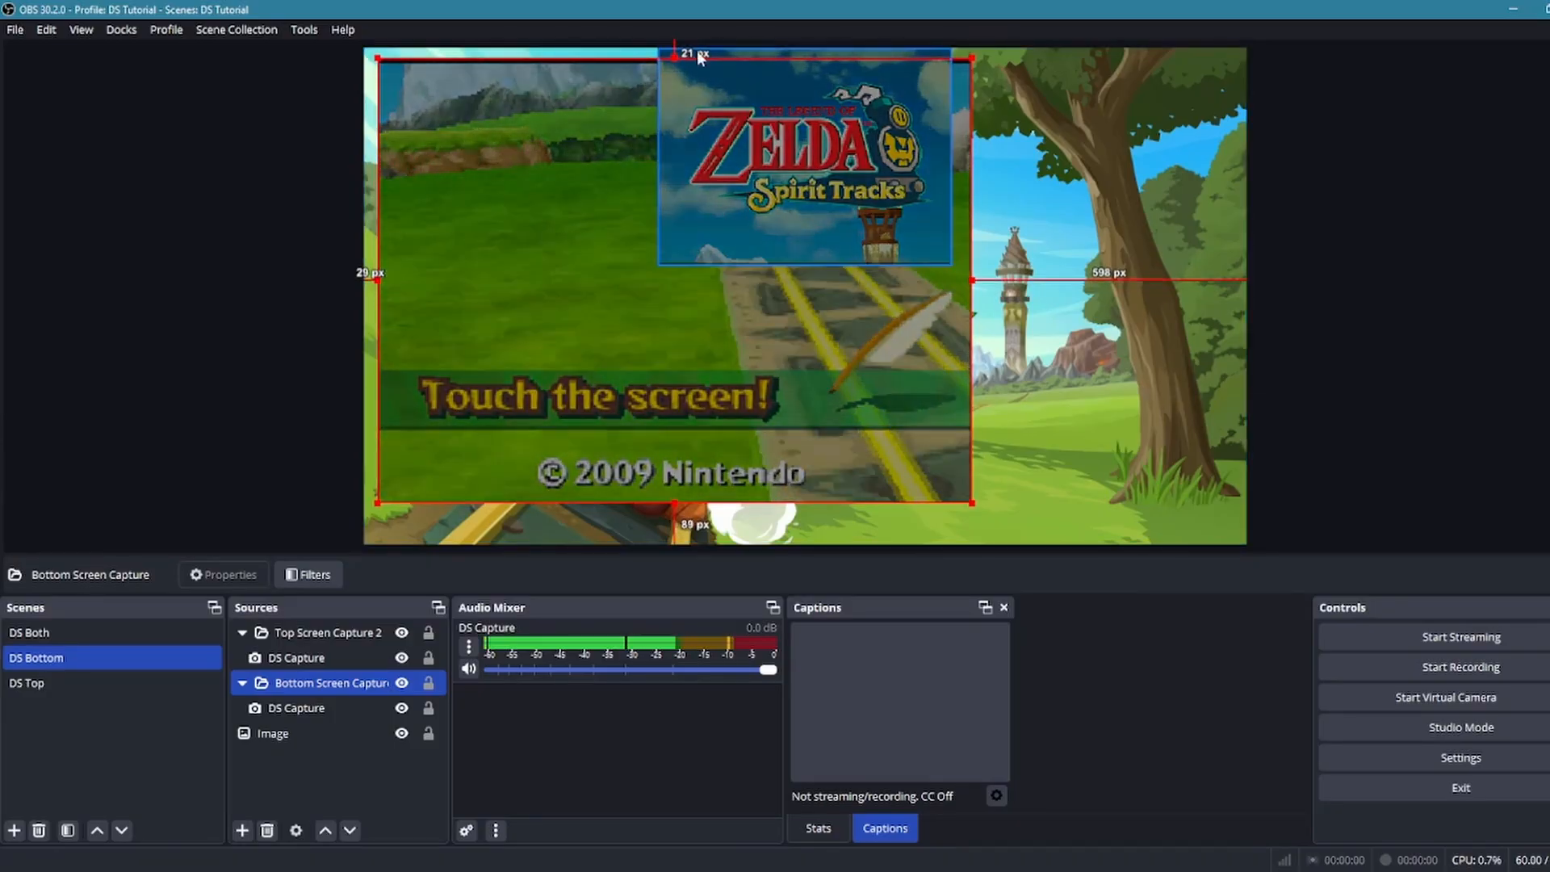
mouse_move(746, 146)
mouse_down()
mouse_move(1069, 239)
mouse_move(710, 142)
mouse_move(747, 130)
mouse_move(737, 145)
mouse_up()
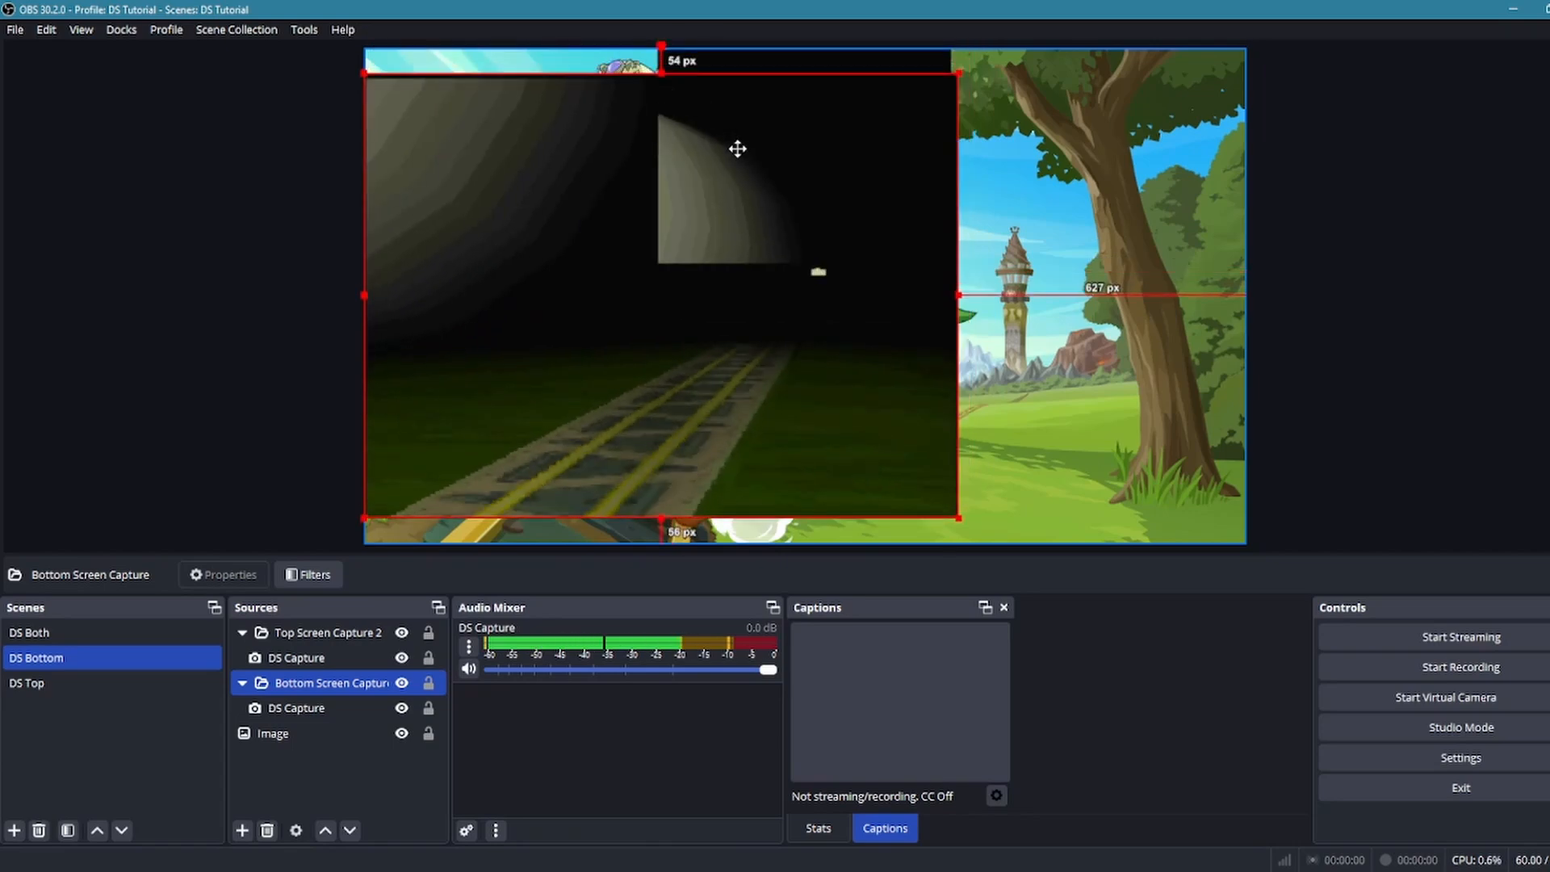
Shrink the Top Screen Capture 2 group and place it about 27 px from the canvas's top edge and 38 px from its right edge
drag(786, 51, 1053, 103)
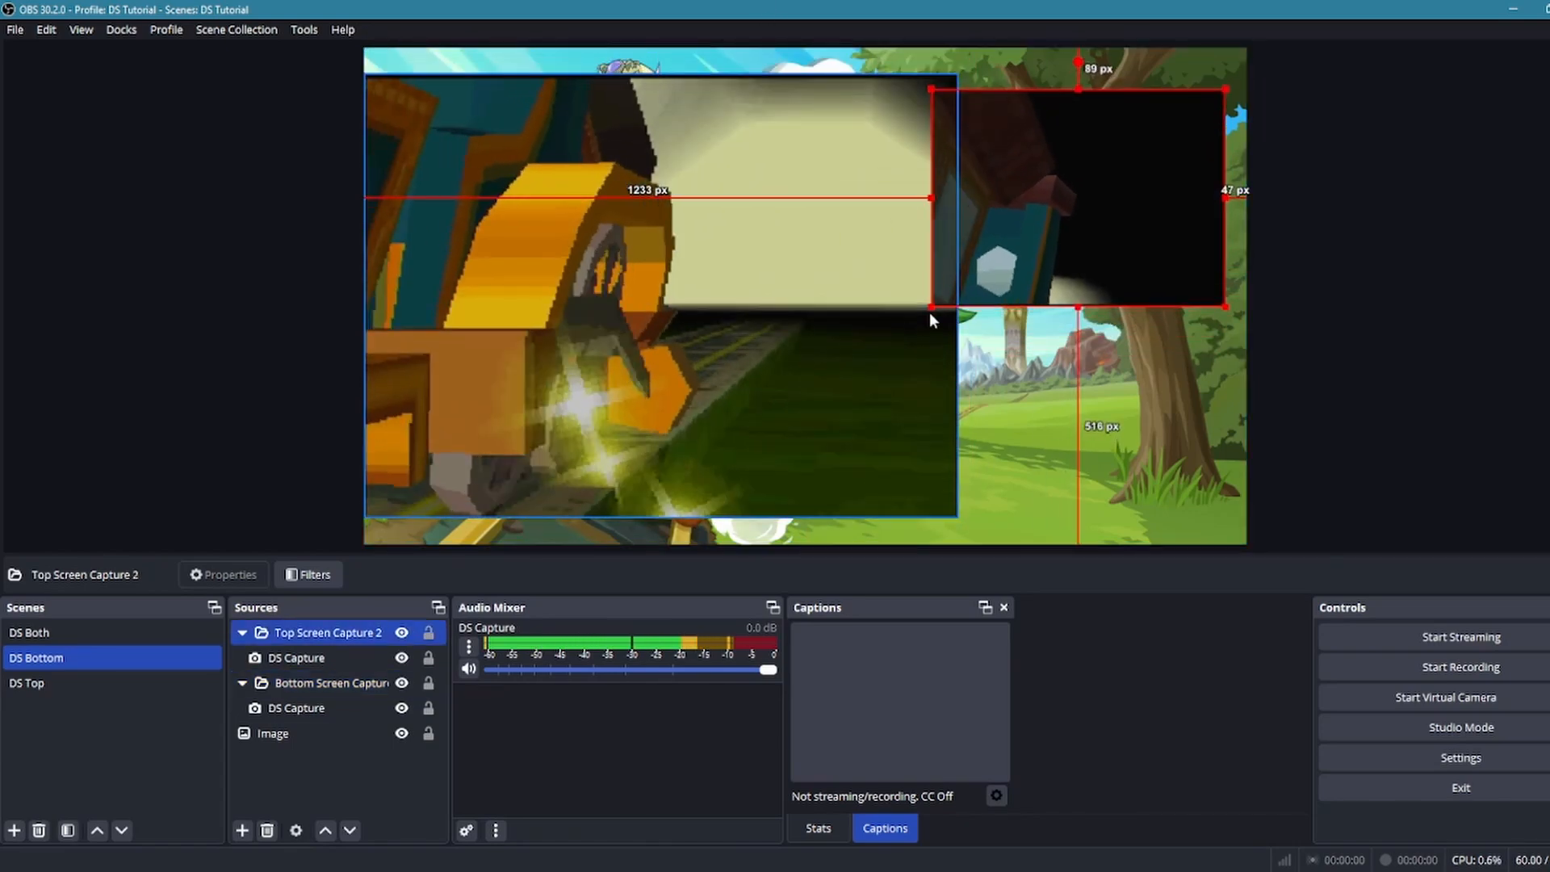
drag(932, 306, 1023, 231)
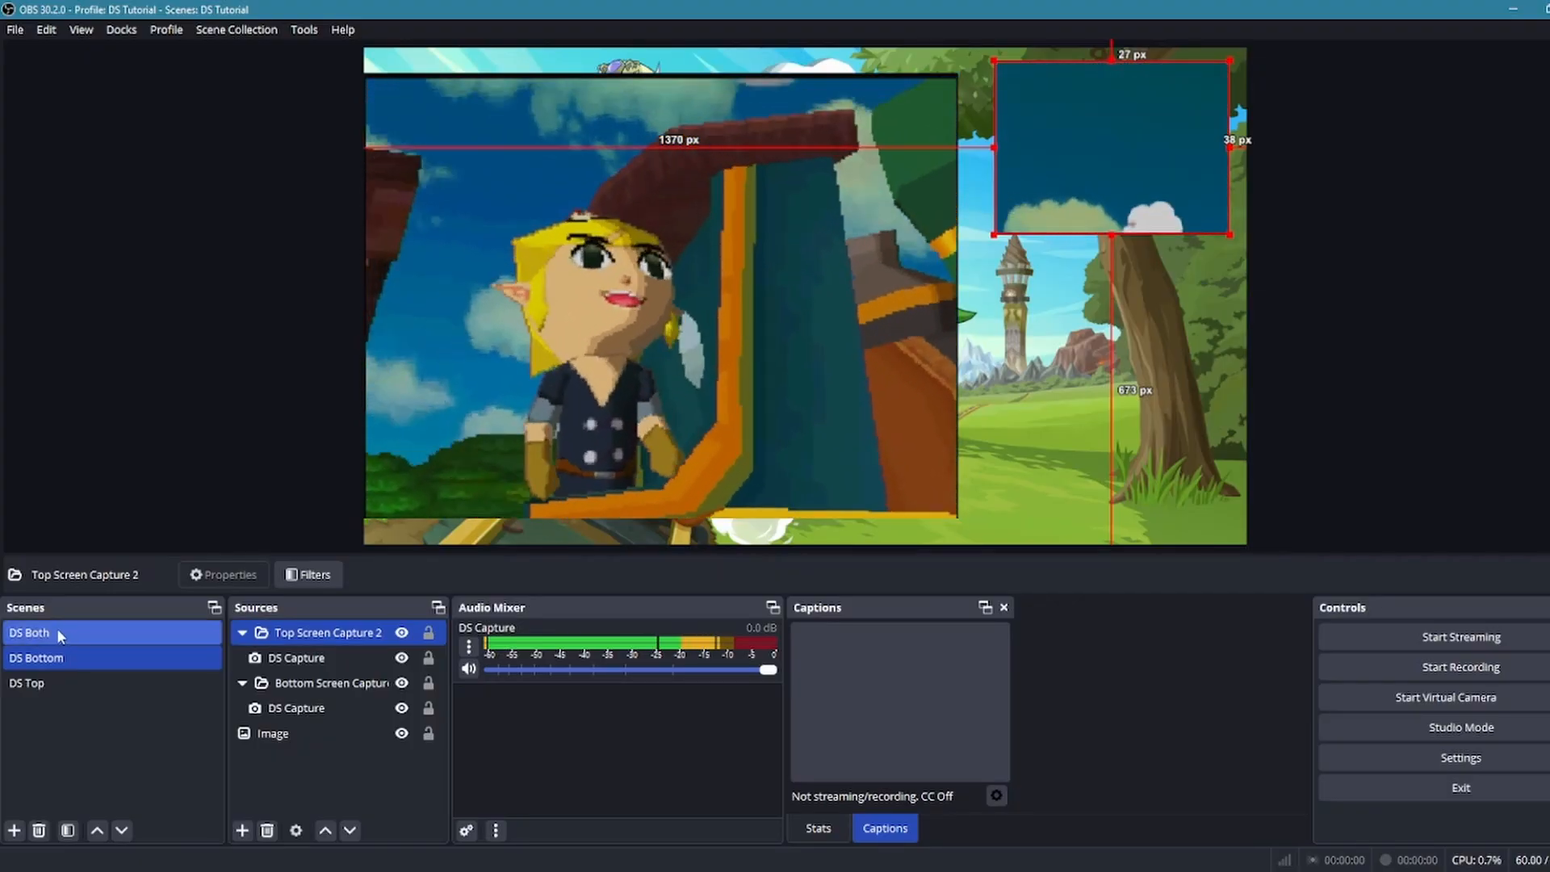
Switch between the DS Both, DS Bottom and DS Top scenes to compare their layouts
click(56, 628)
click(71, 680)
click(73, 682)
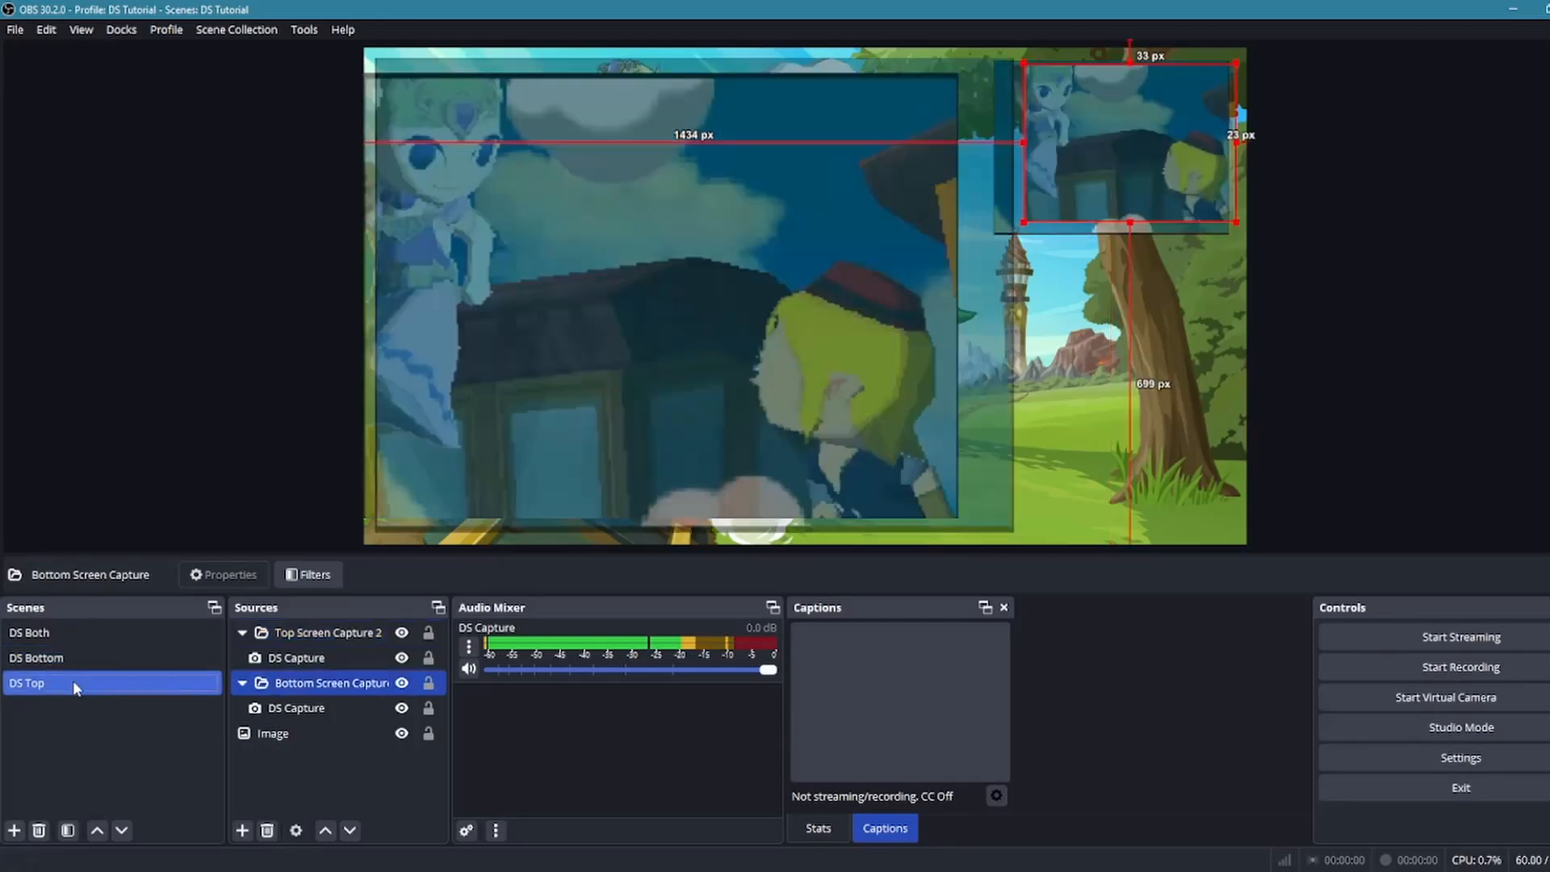
click(68, 634)
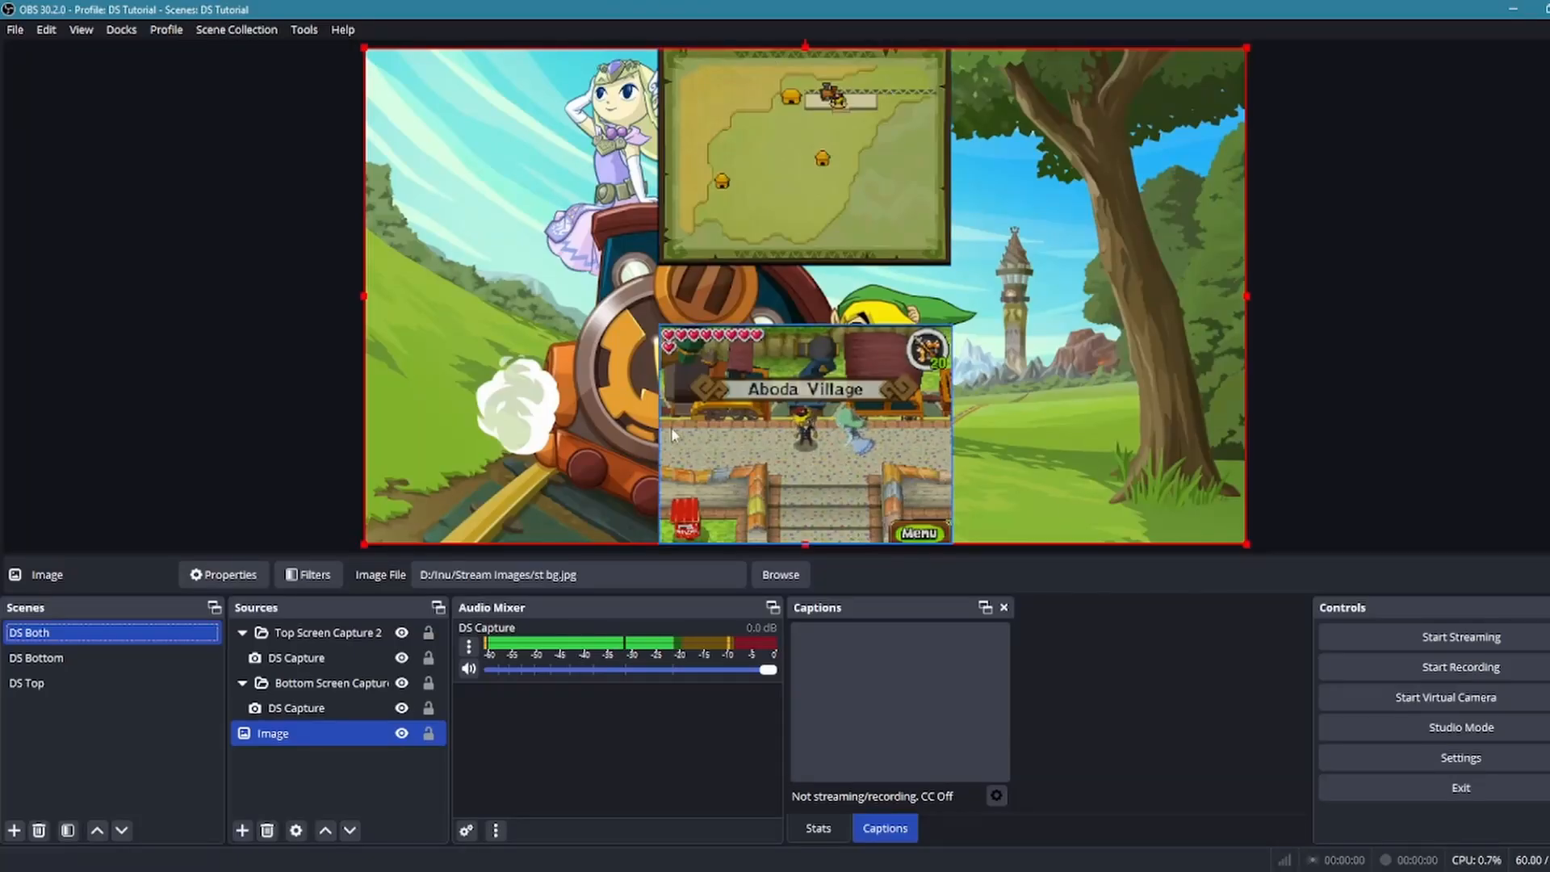
click(70, 659)
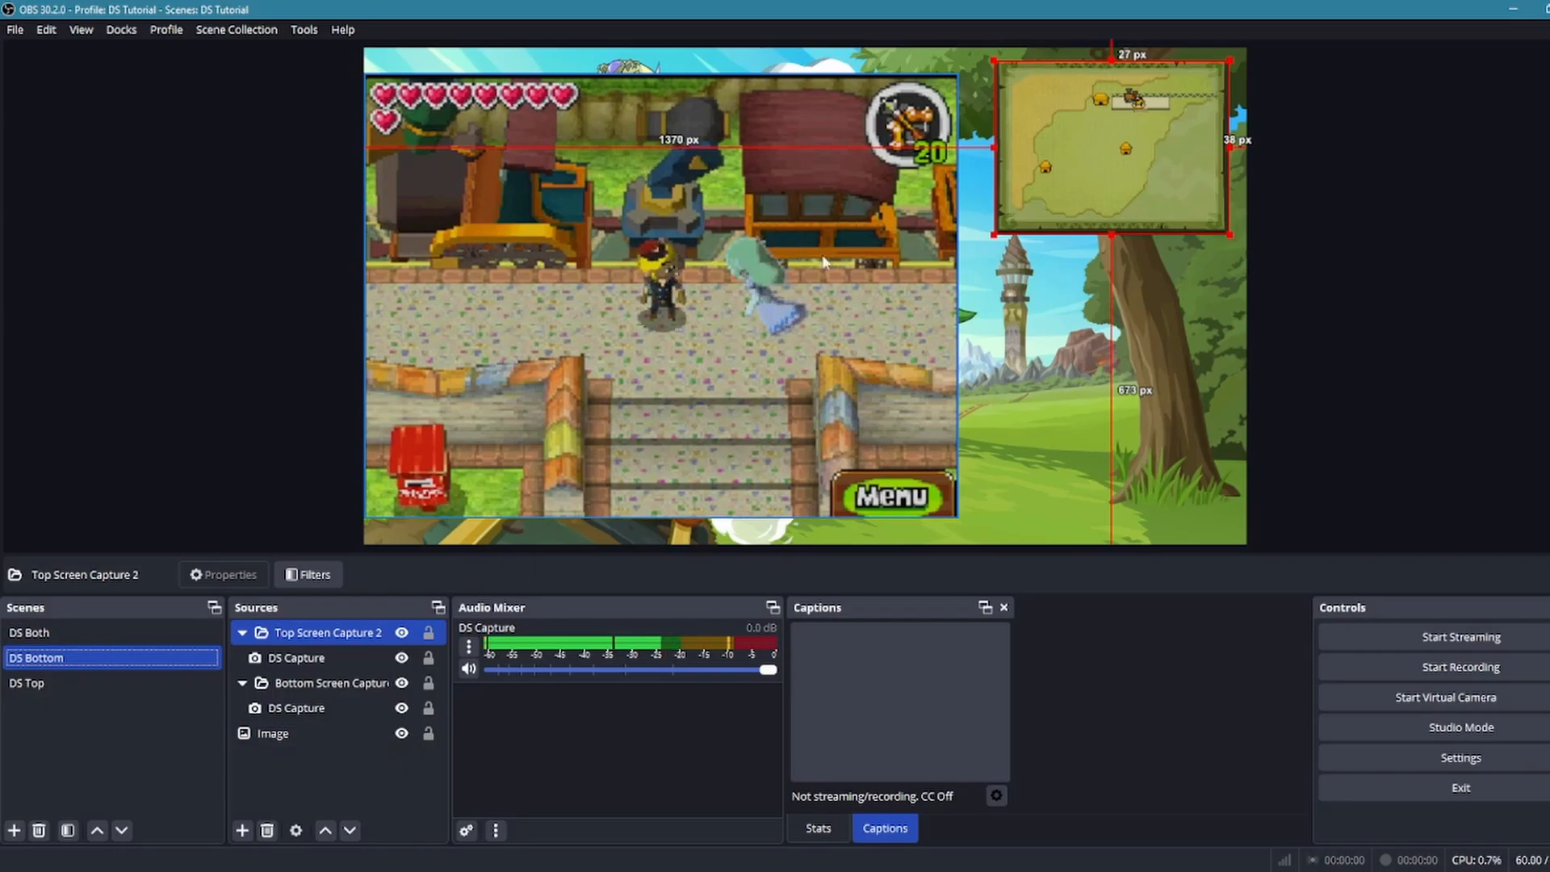
click(75, 638)
click(77, 657)
click(65, 632)
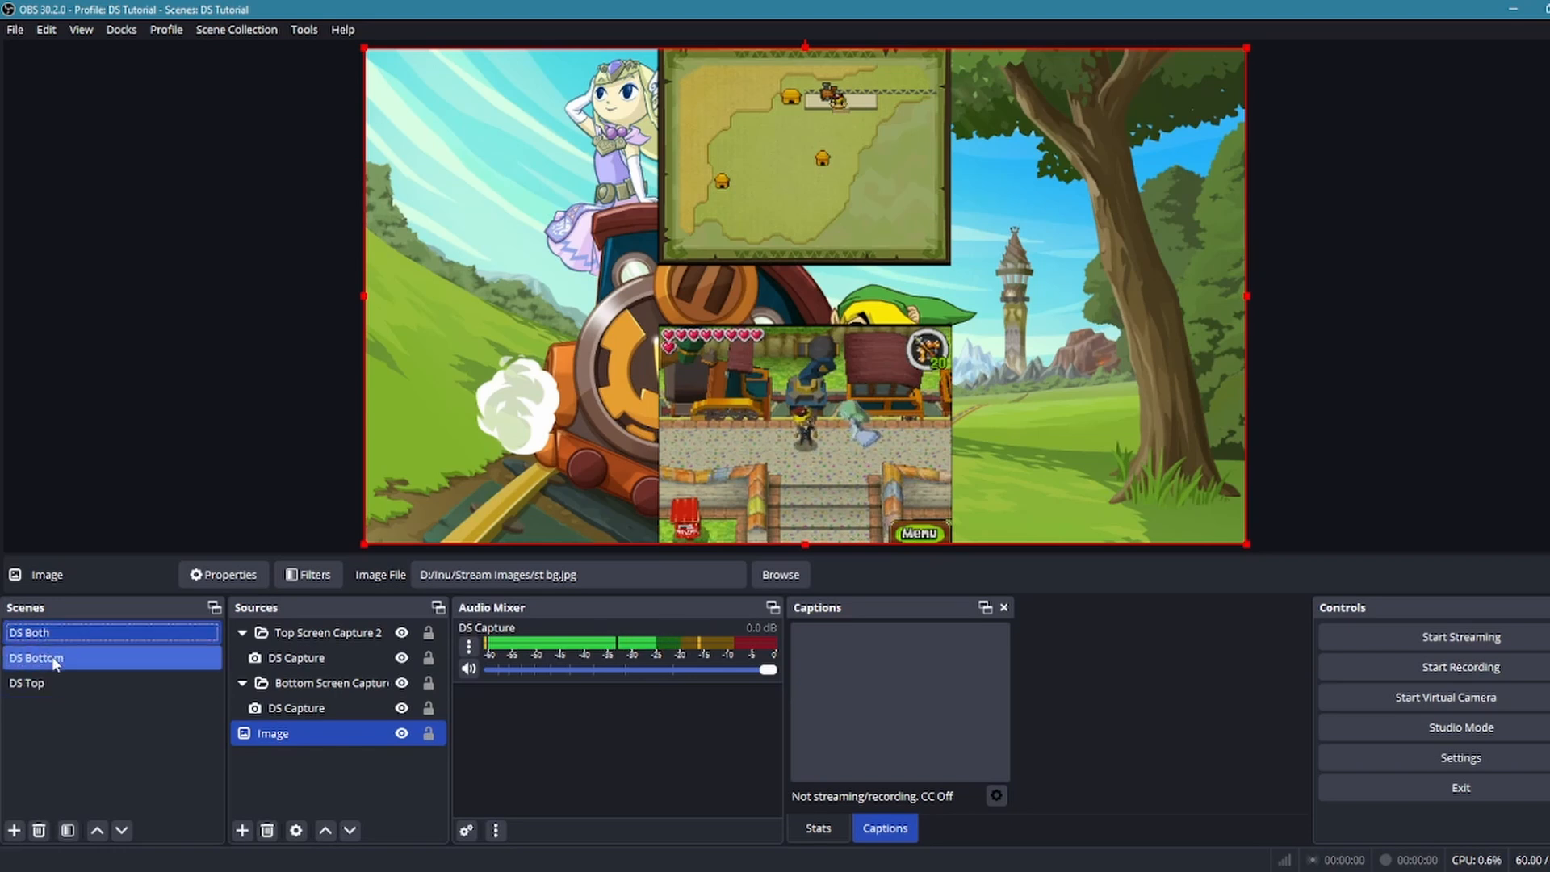
Create a new scene named DS MAIN and move it above DS Both in the scene order
click(14, 830)
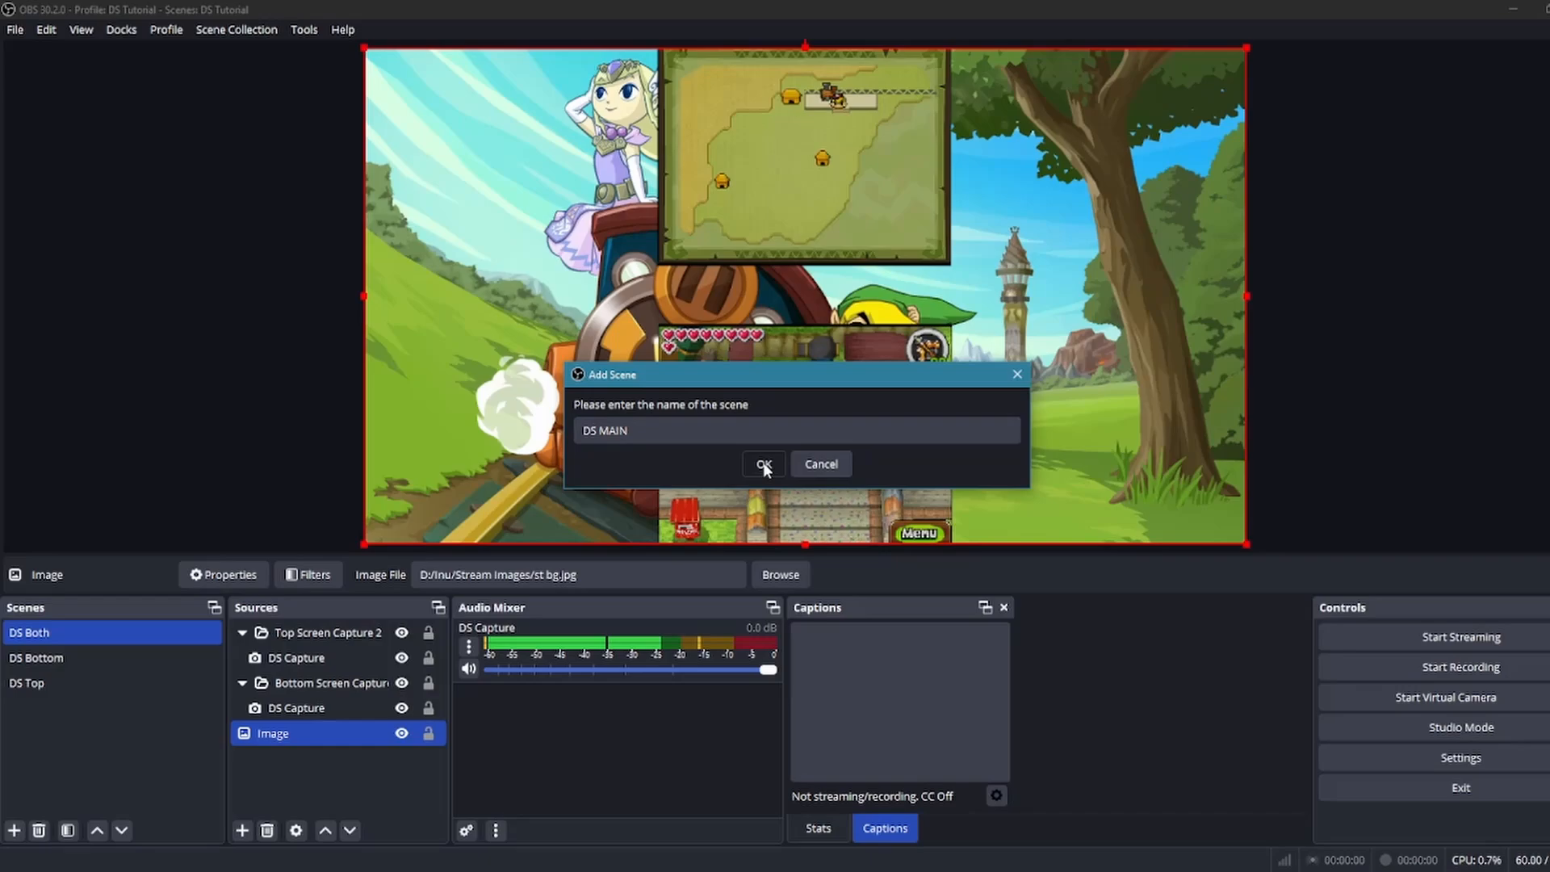
click(765, 465)
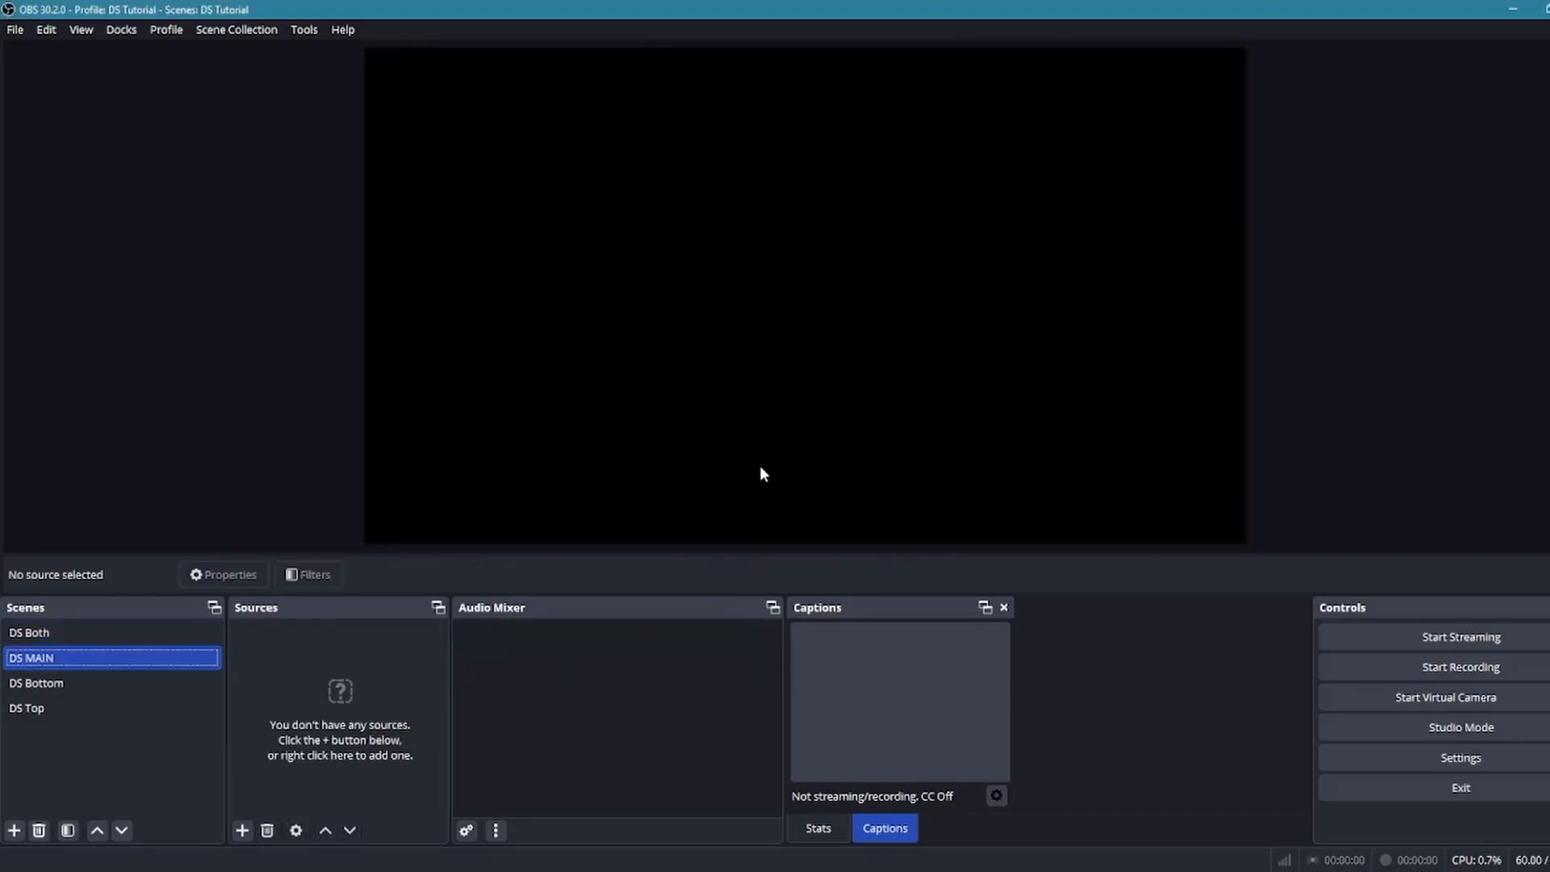
drag(143, 657, 159, 623)
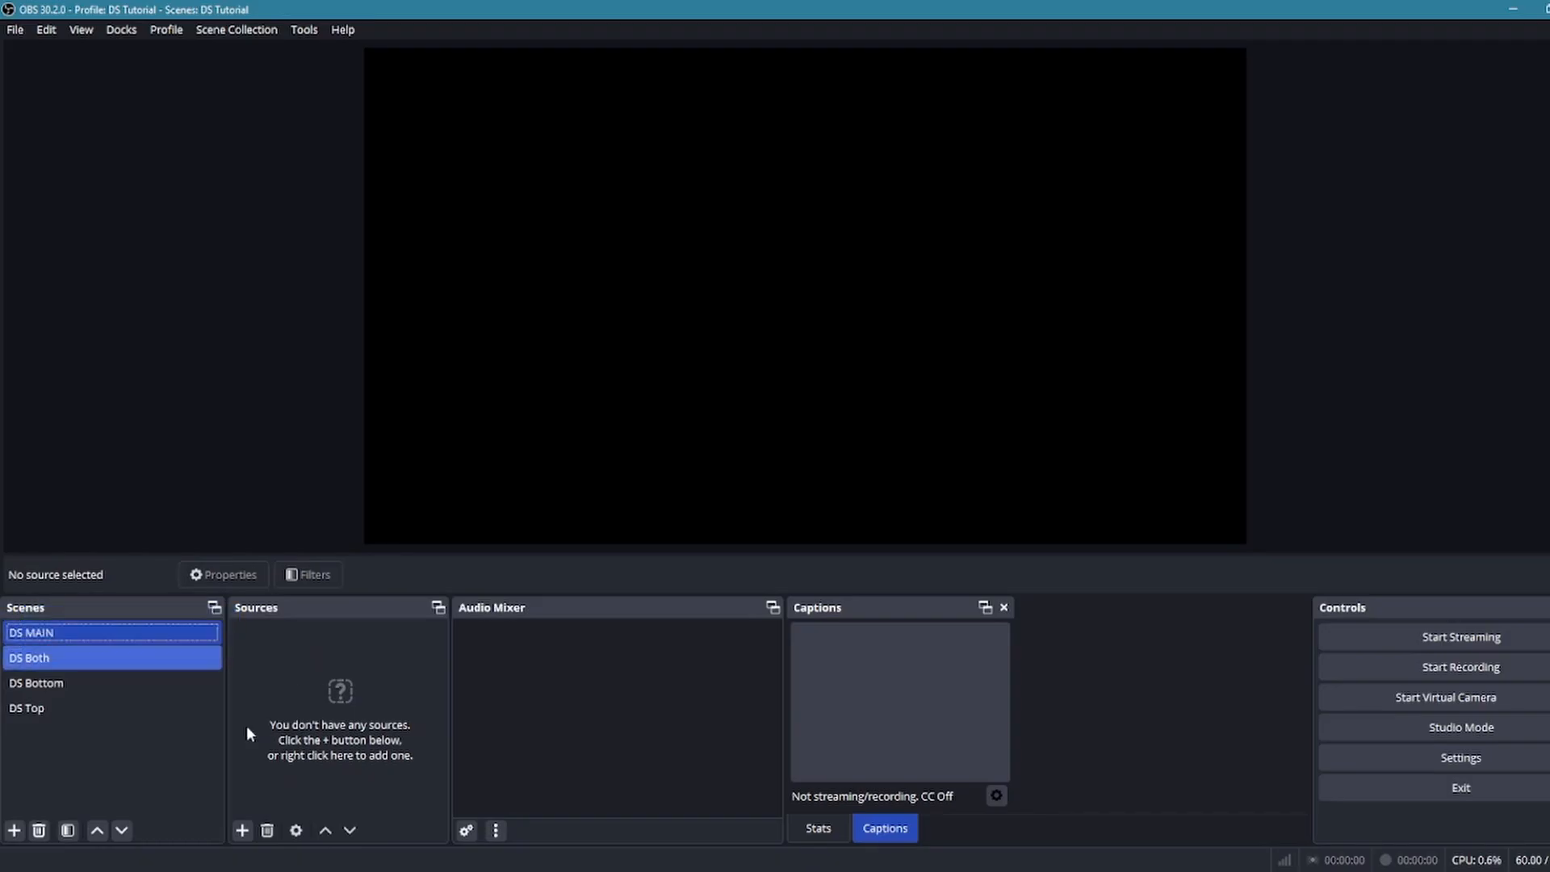
Add the existing DS Both scene as a source in DS MAIN
click(245, 831)
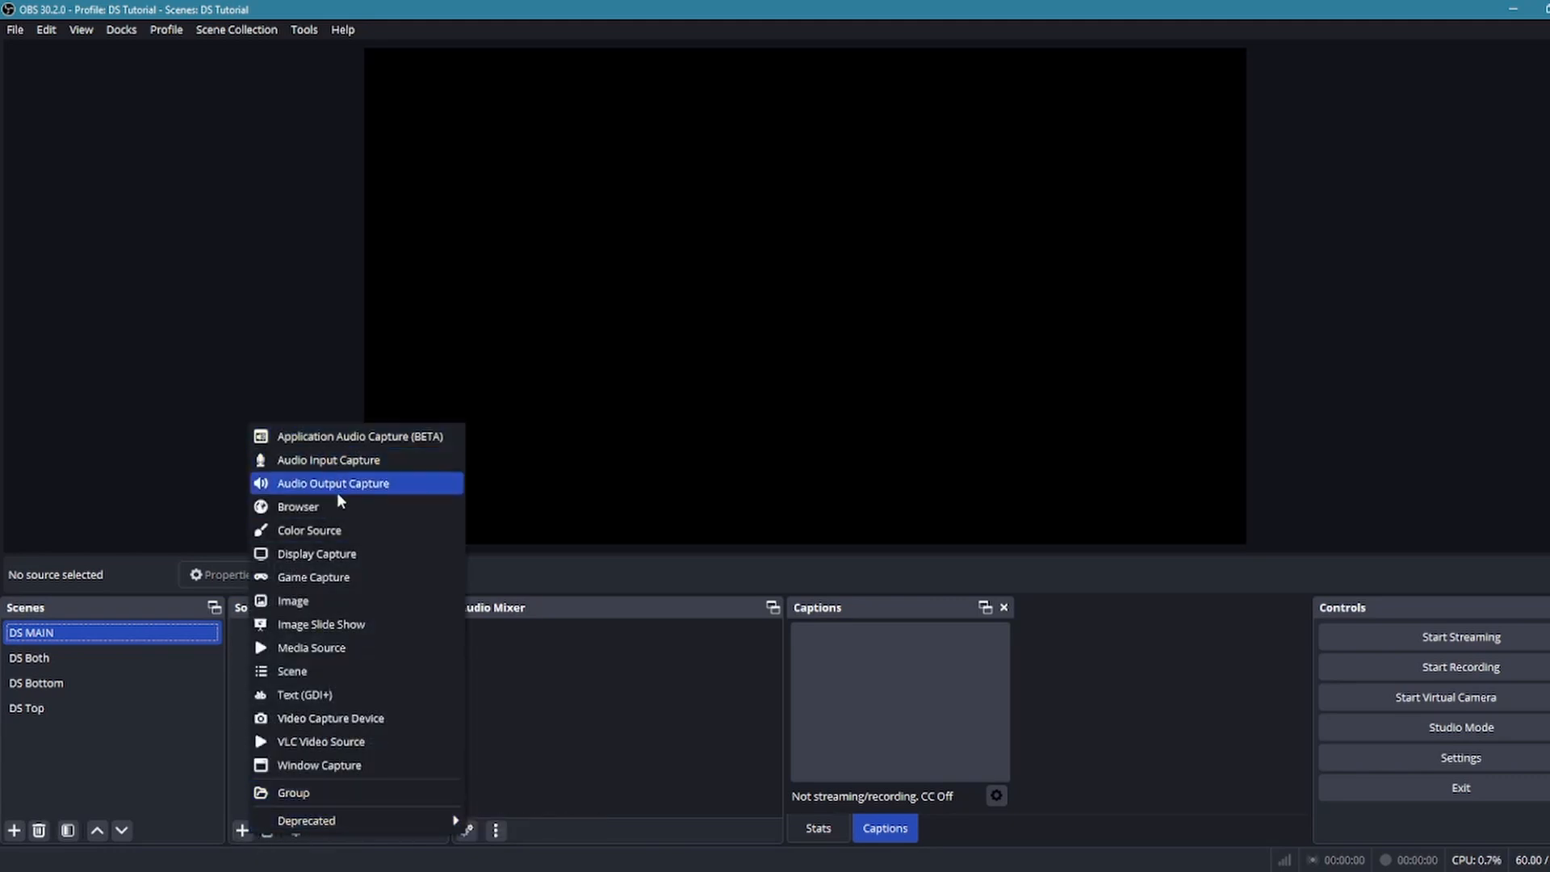
click(343, 670)
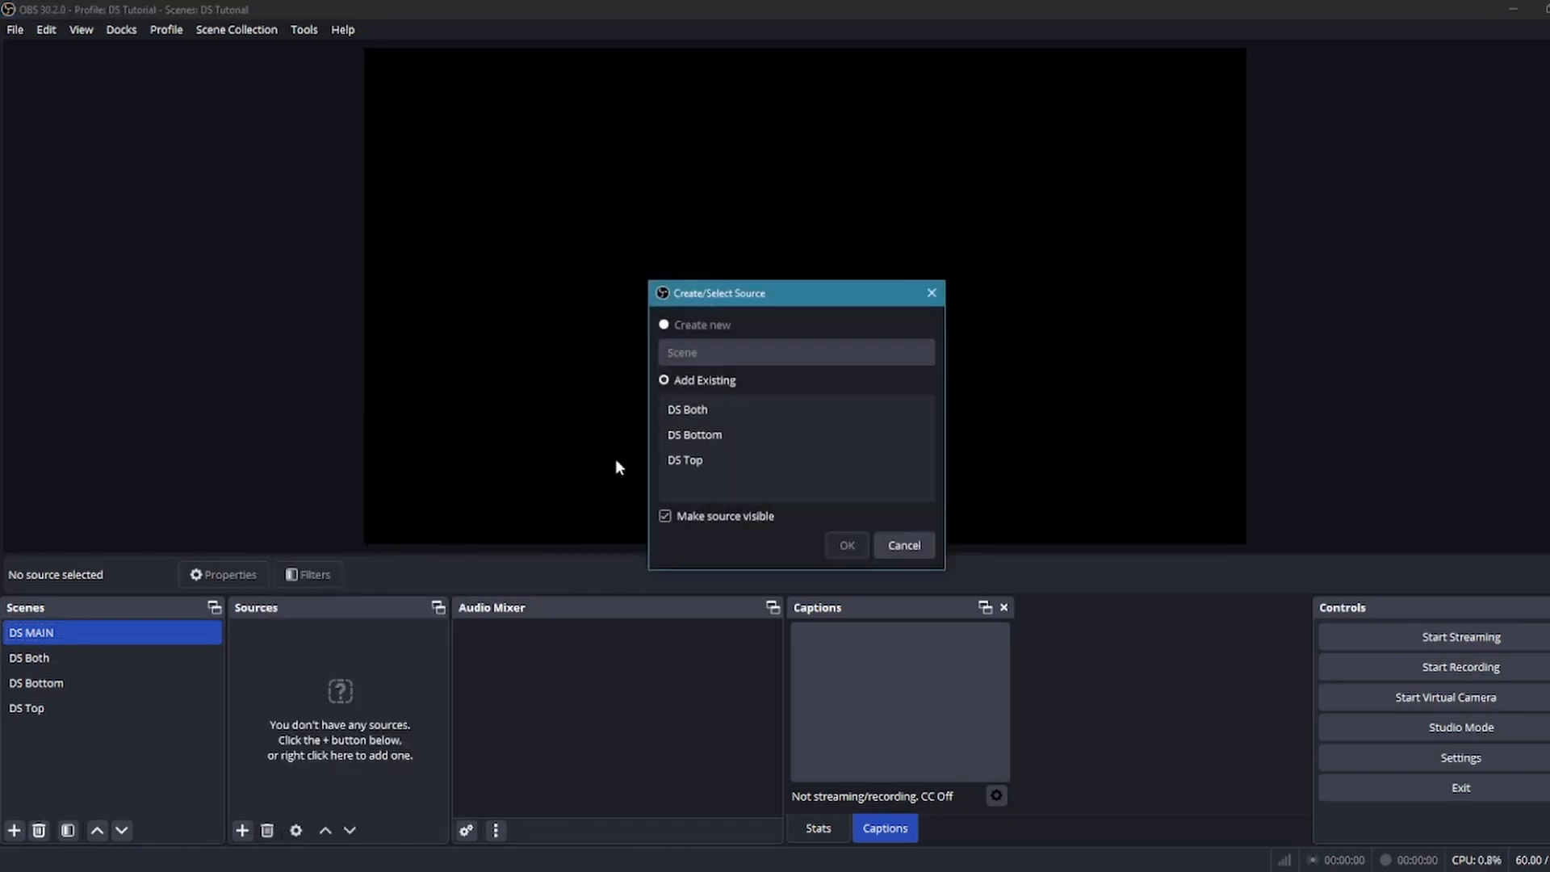
click(730, 401)
click(730, 411)
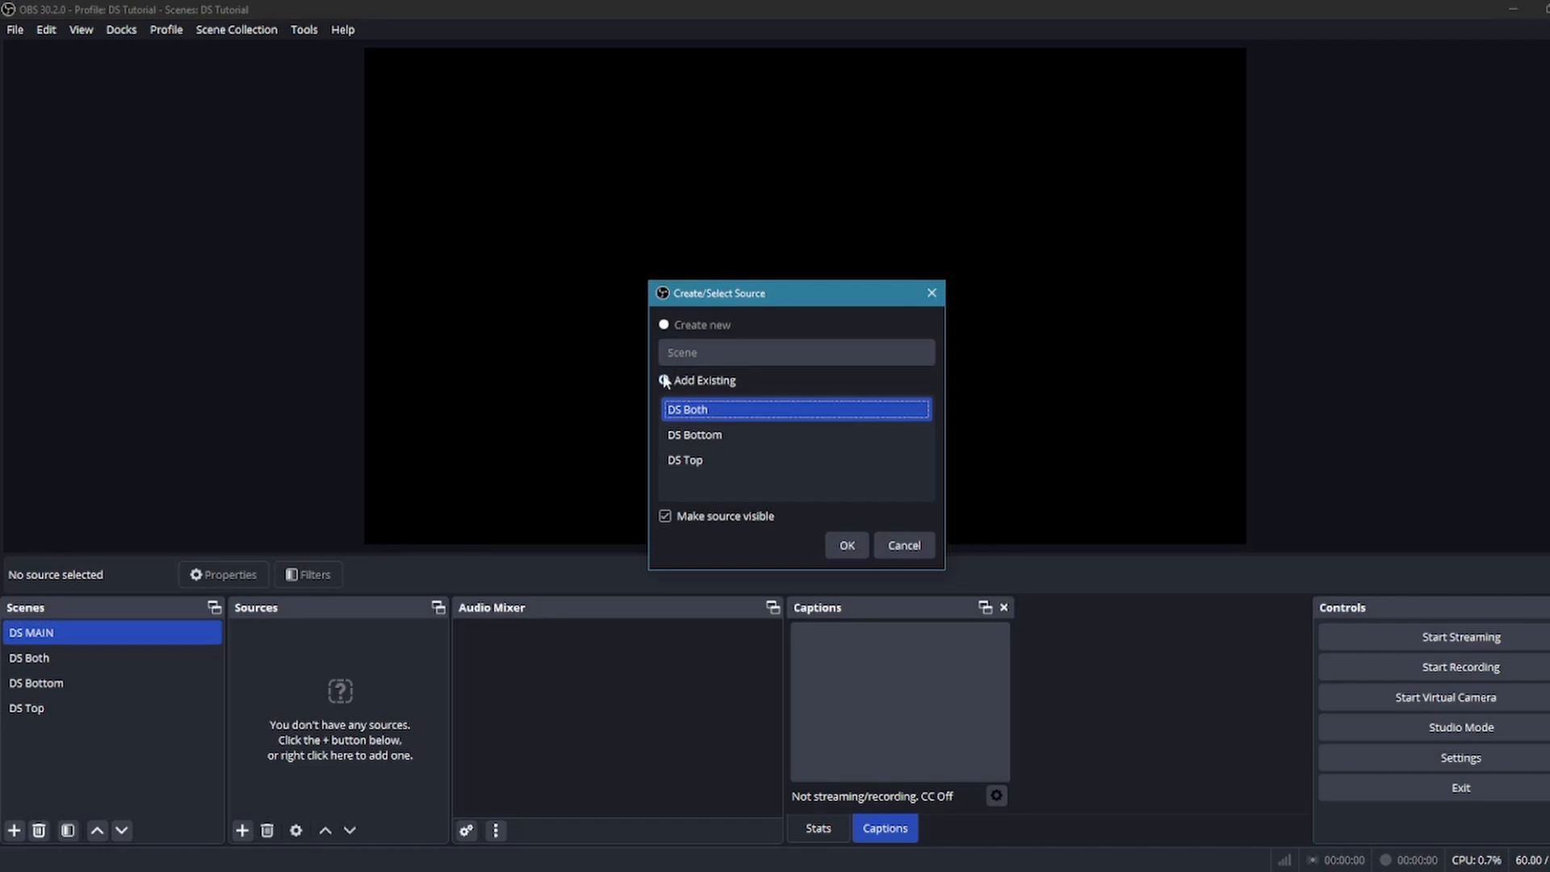
click(849, 546)
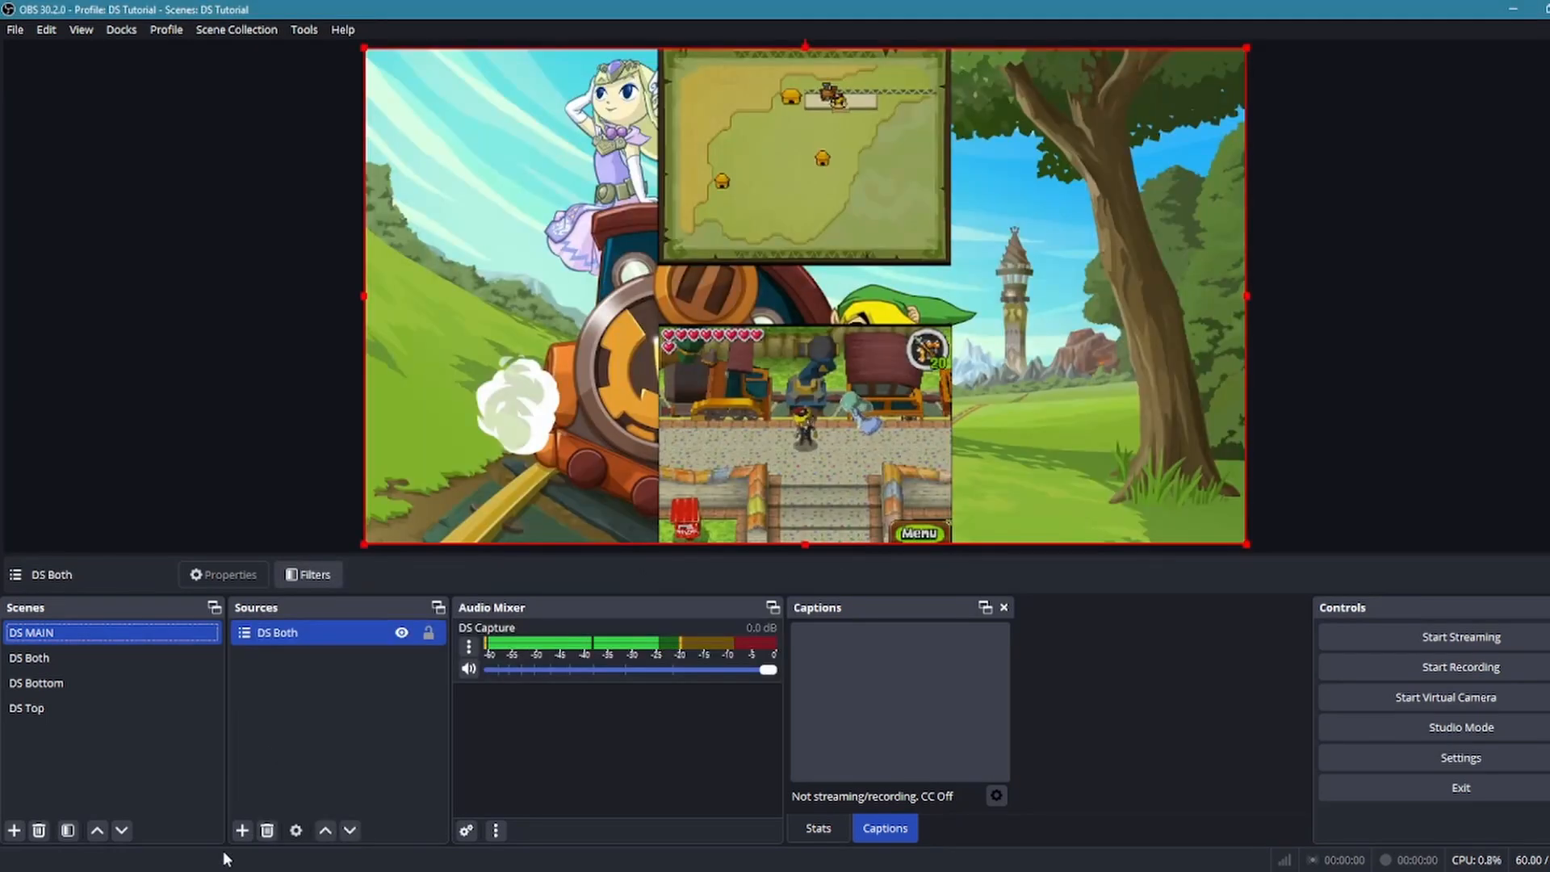
Add the existing DS Bottom and DS Top scenes as further sources in DS MAIN
click(242, 830)
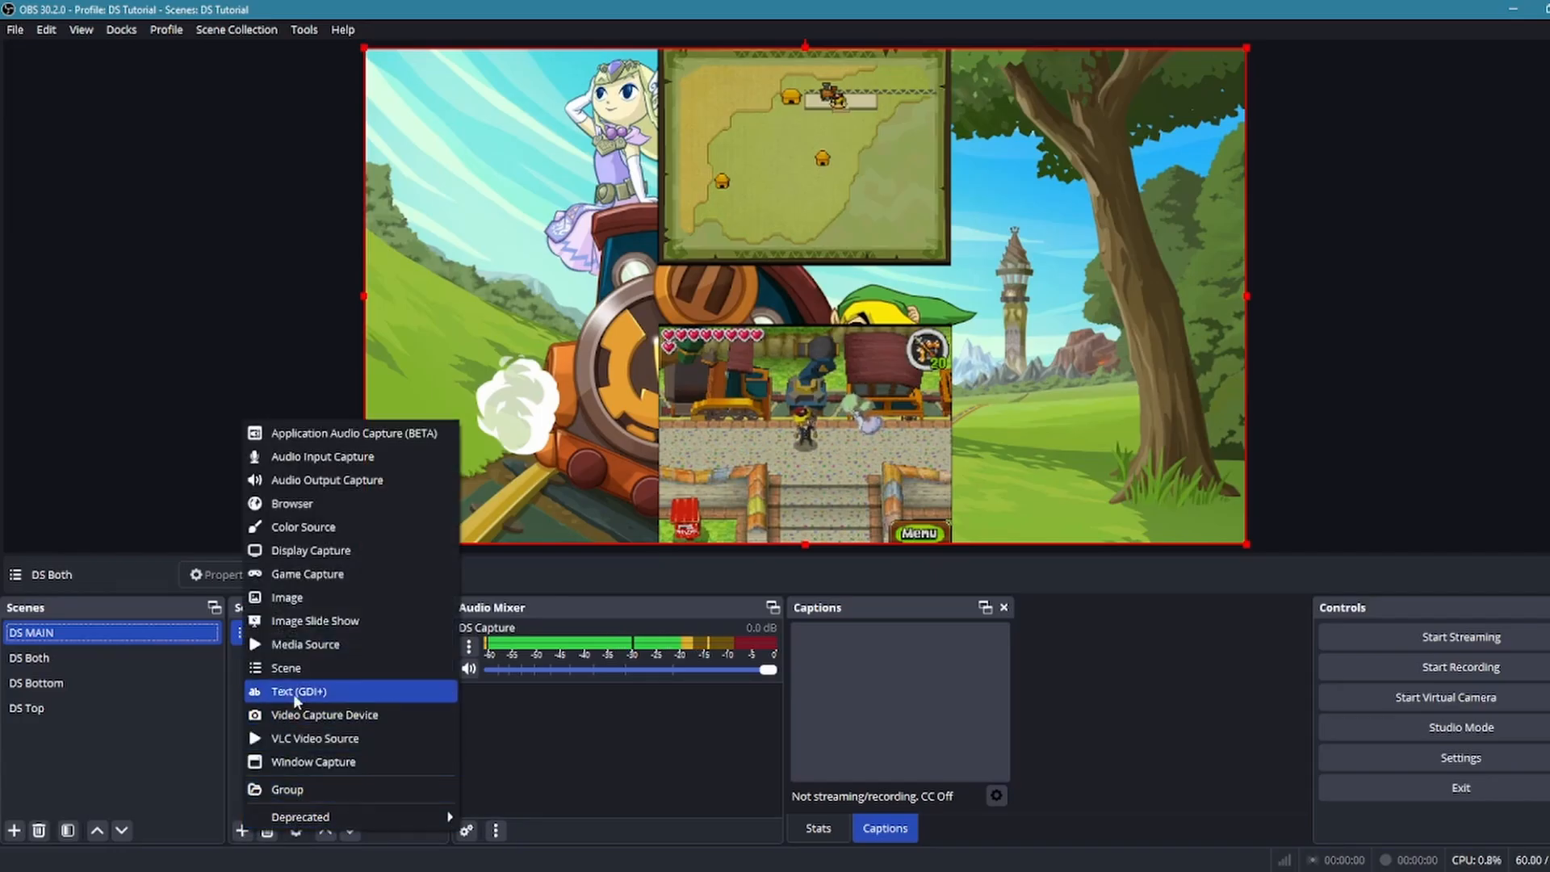
click(295, 671)
click(703, 435)
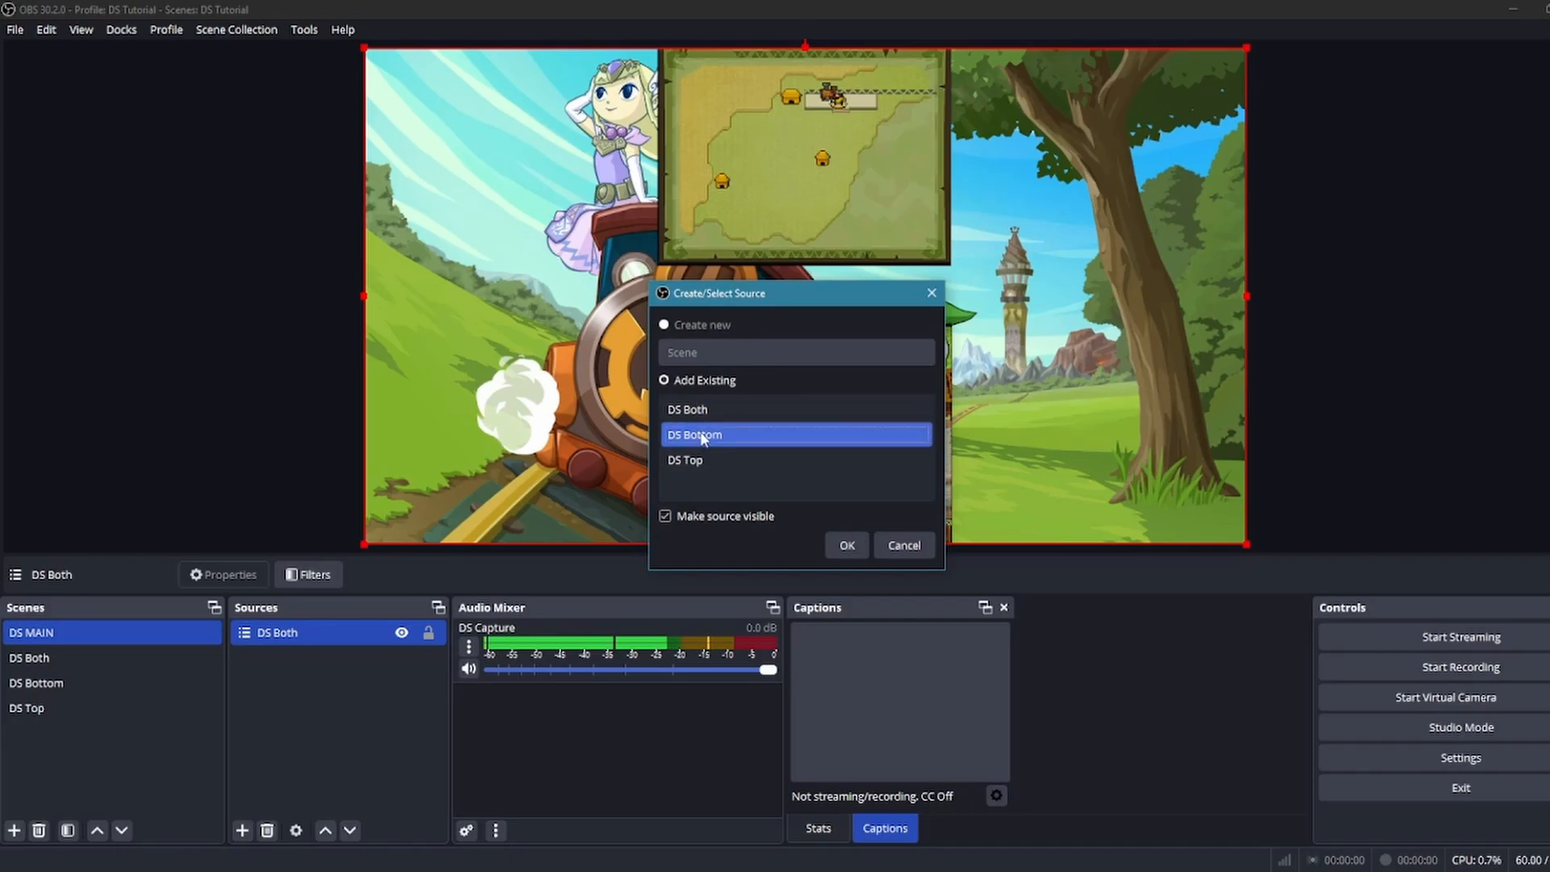
click(845, 545)
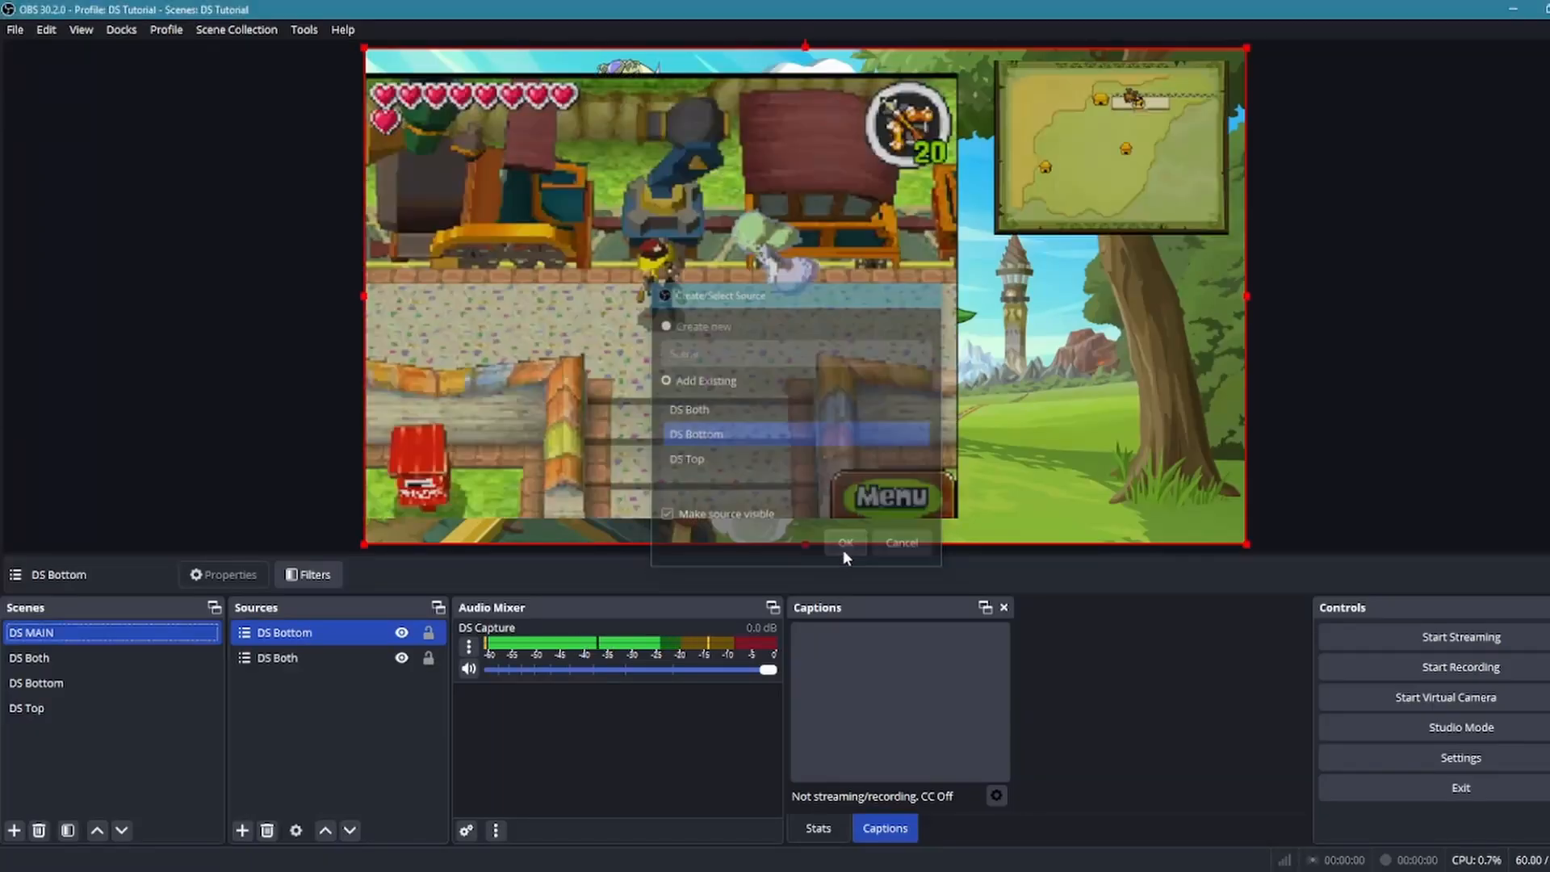
click(242, 830)
click(306, 668)
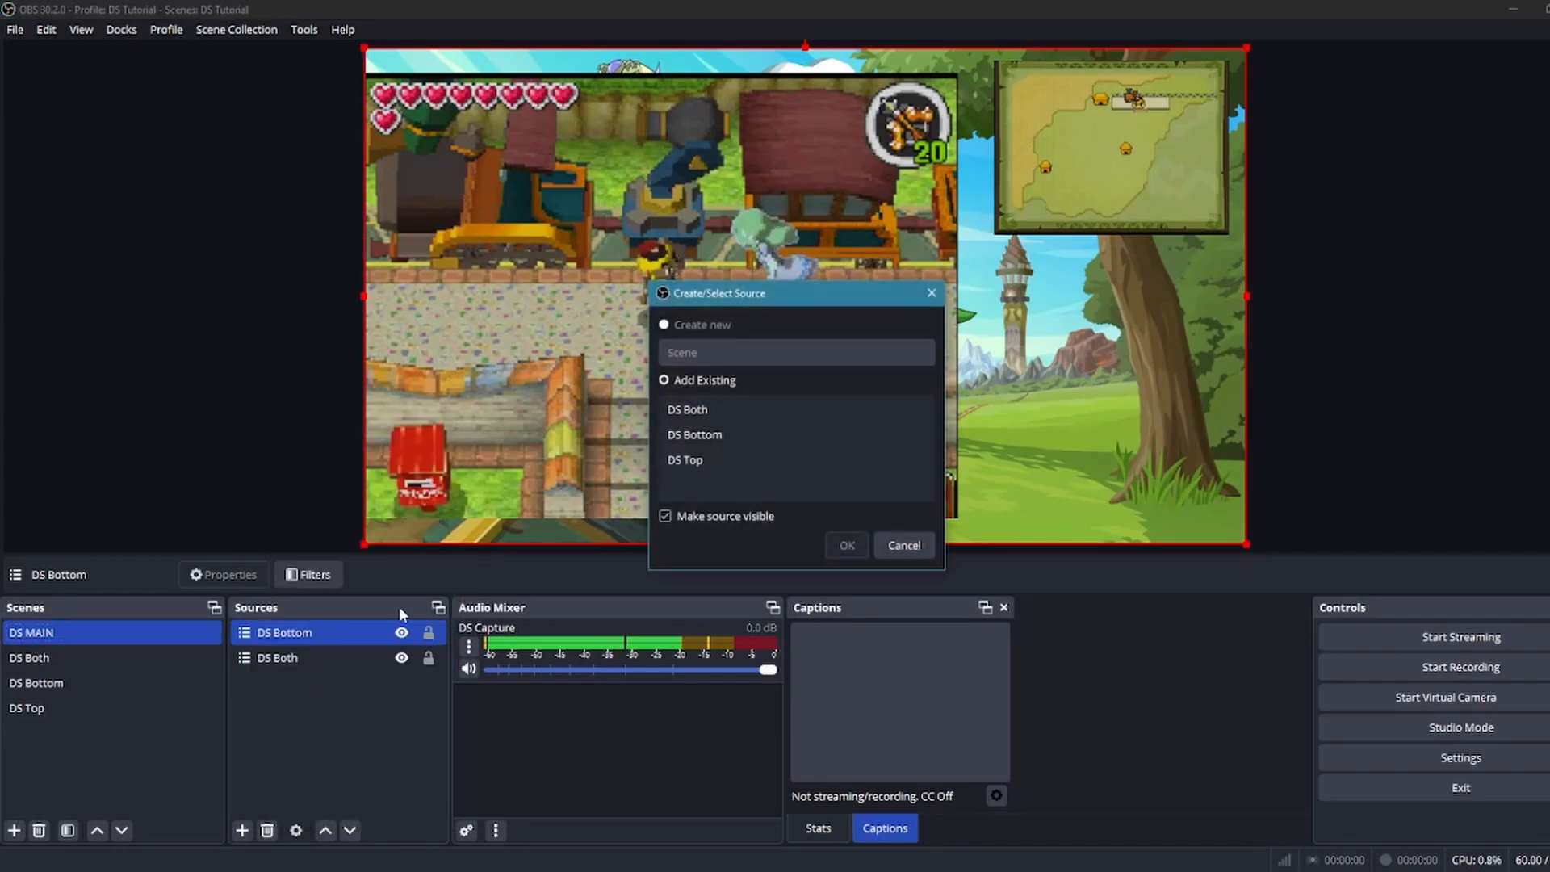
click(759, 459)
click(847, 545)
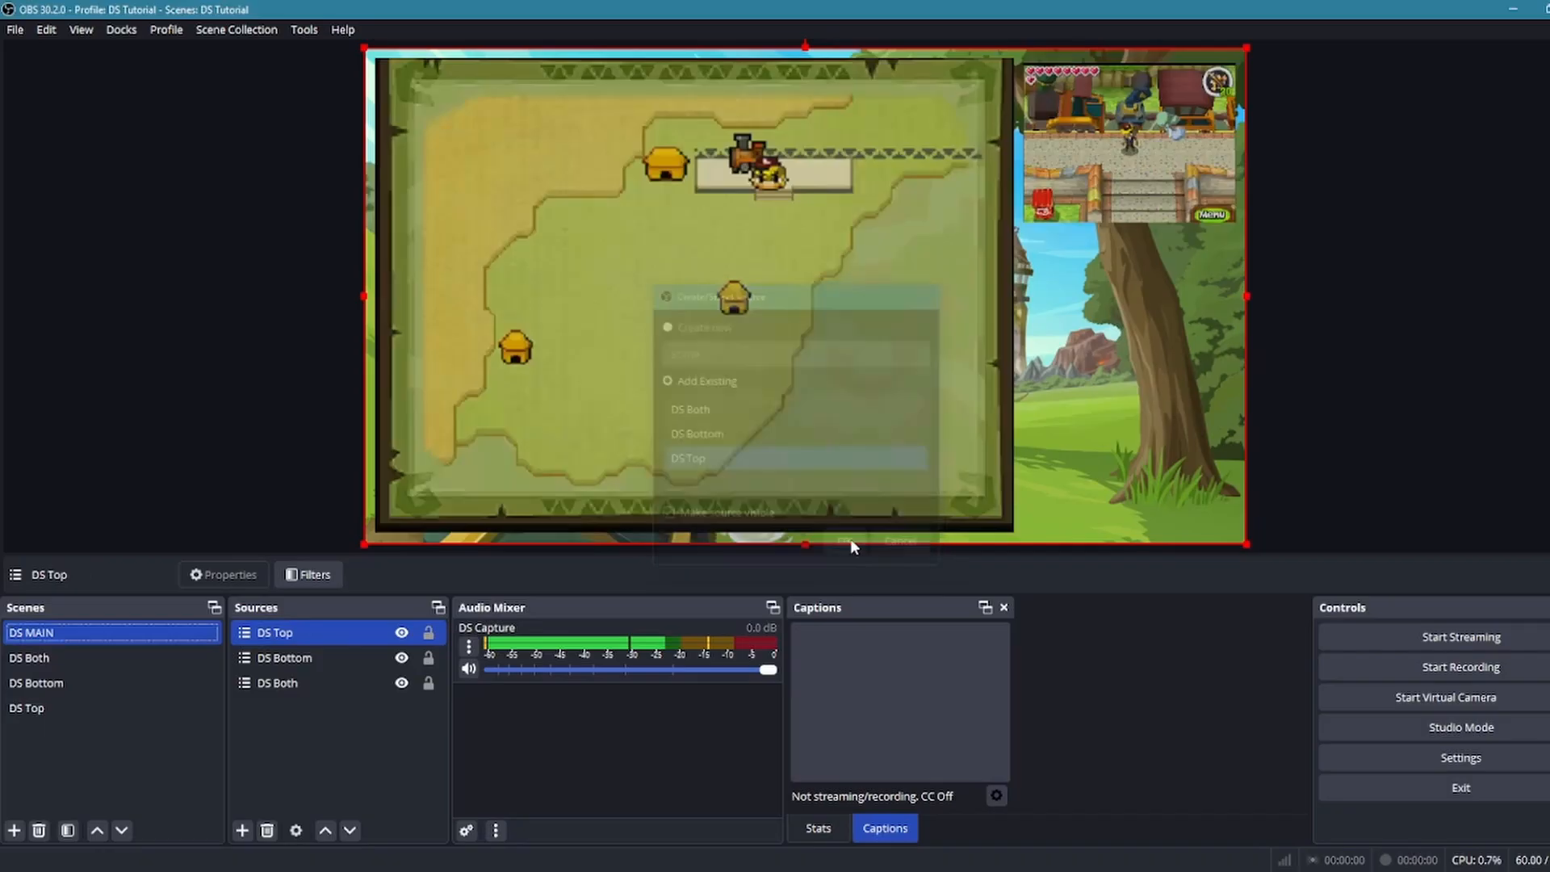
Toggle the visibility of the DS Top source in DS MAIN off and on to demonstrate layout switching
click(322, 657)
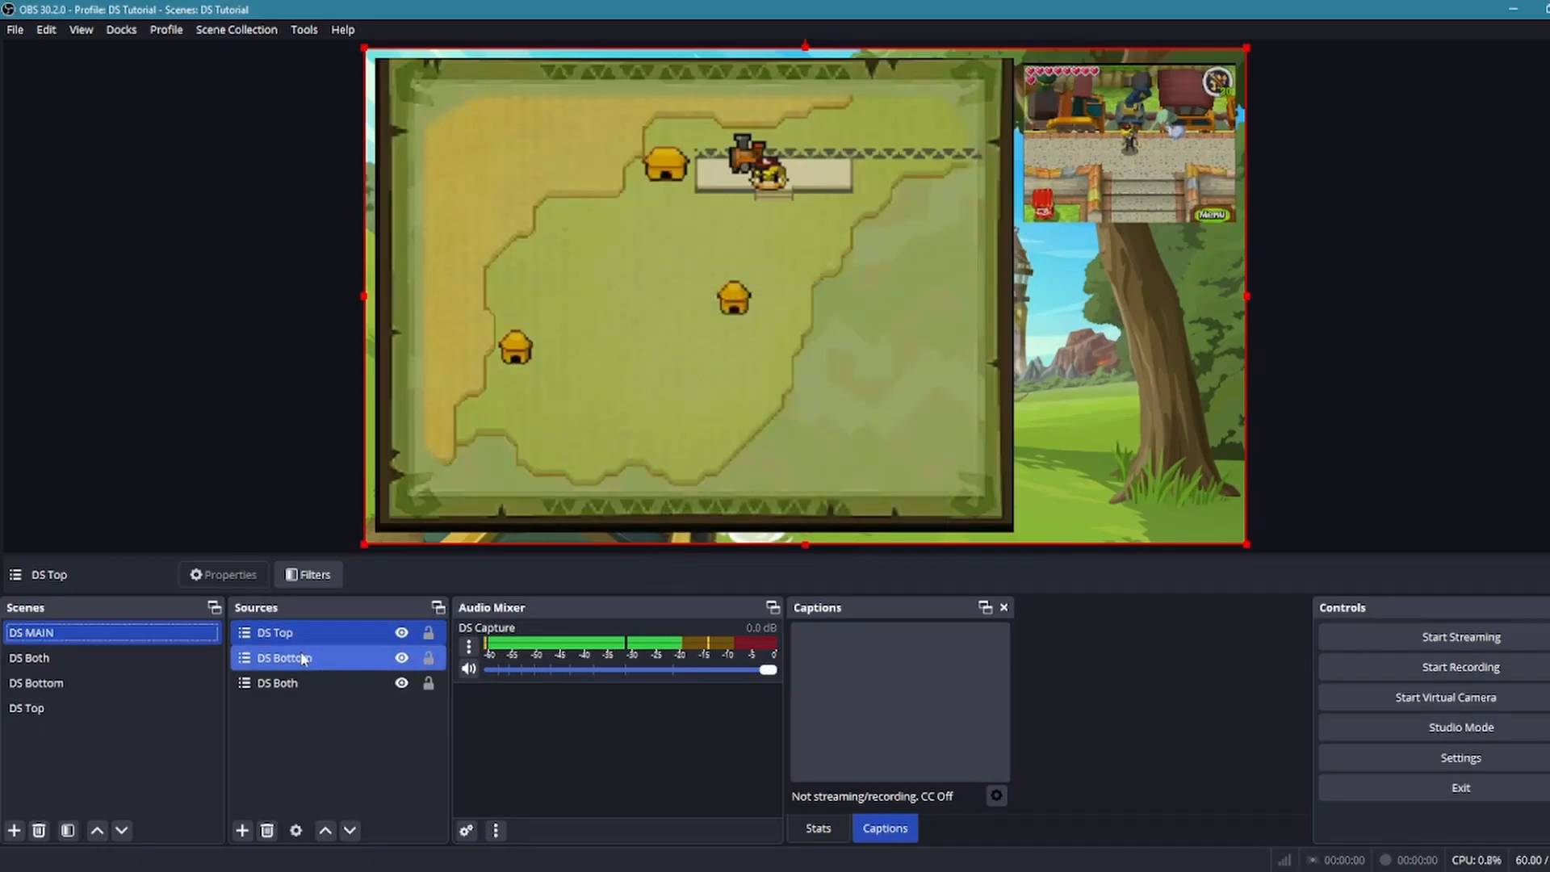
click(375, 629)
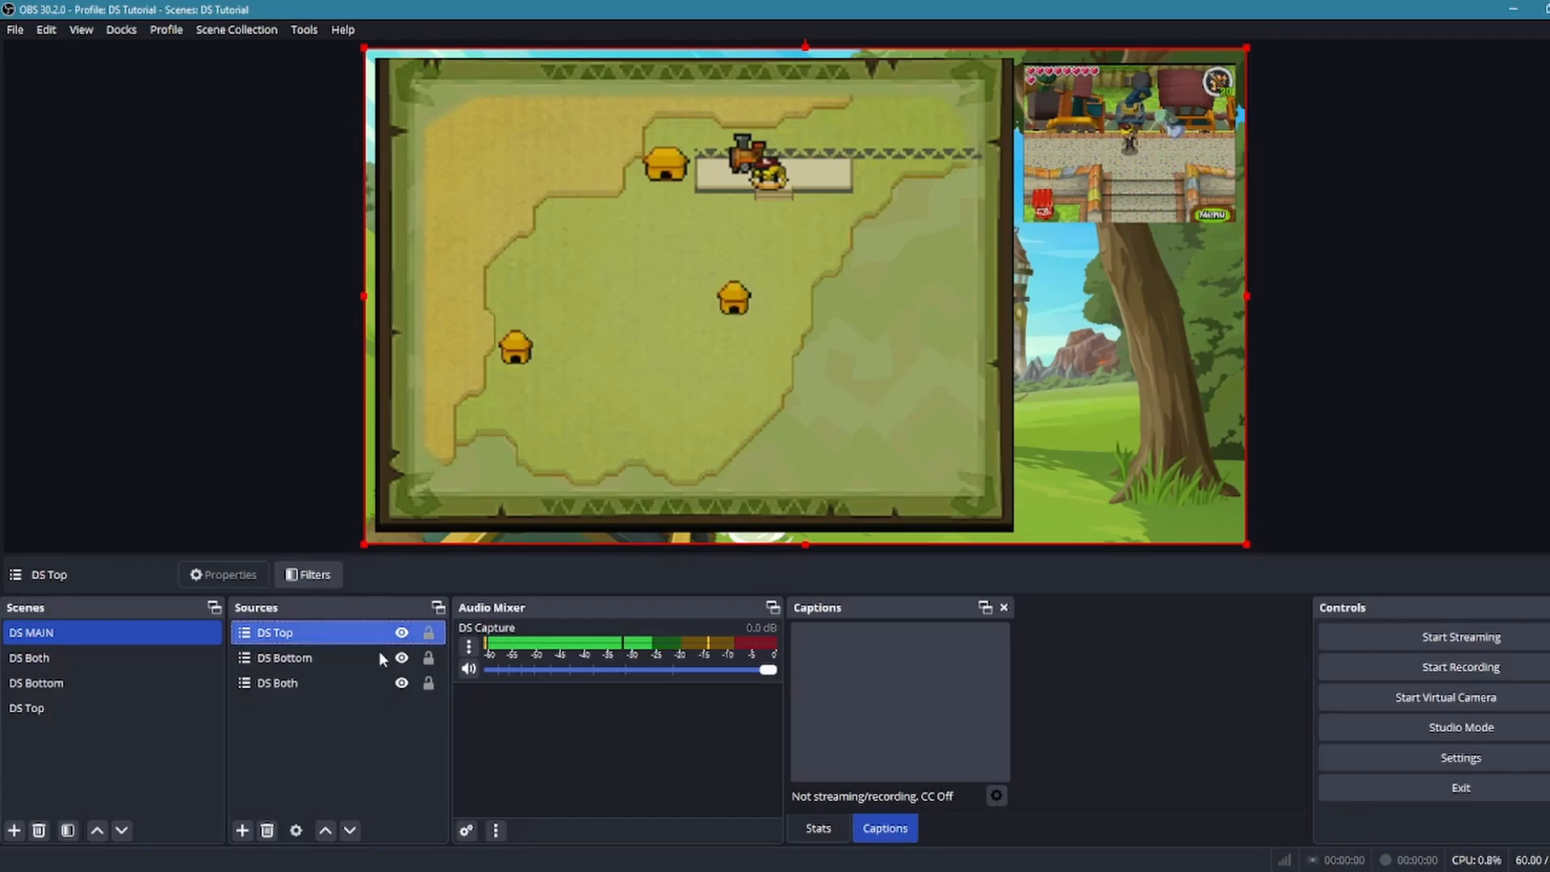
click(401, 633)
click(401, 633)
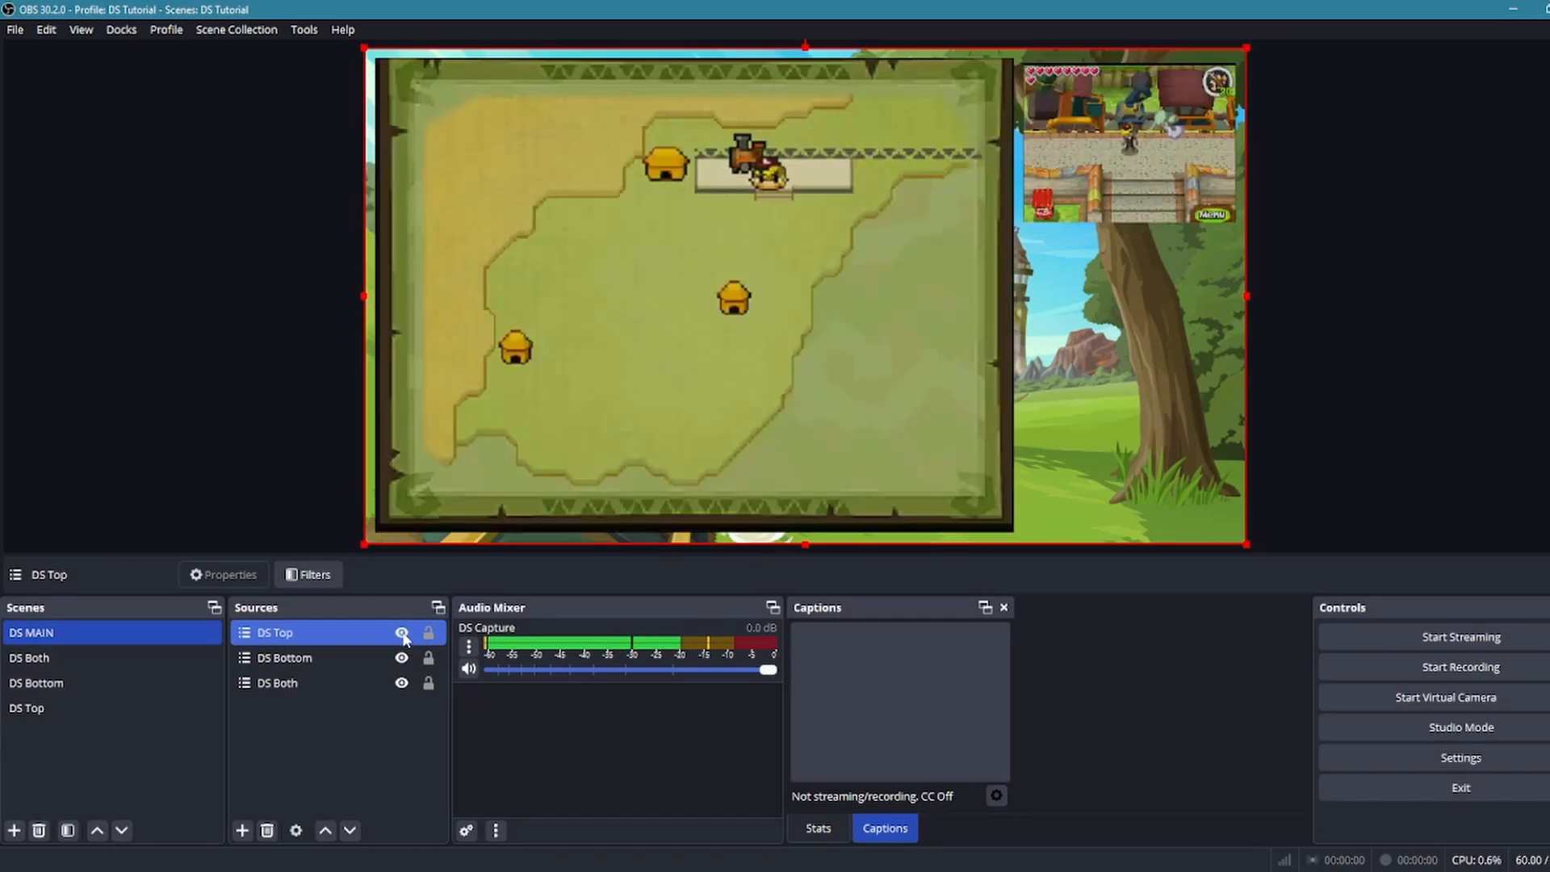
click(402, 633)
click(401, 633)
Hide the DS Top and DS Bottom sources in DS MAIN, leaving only DS Both shown
ctrl+click(366, 658)
click(366, 660)
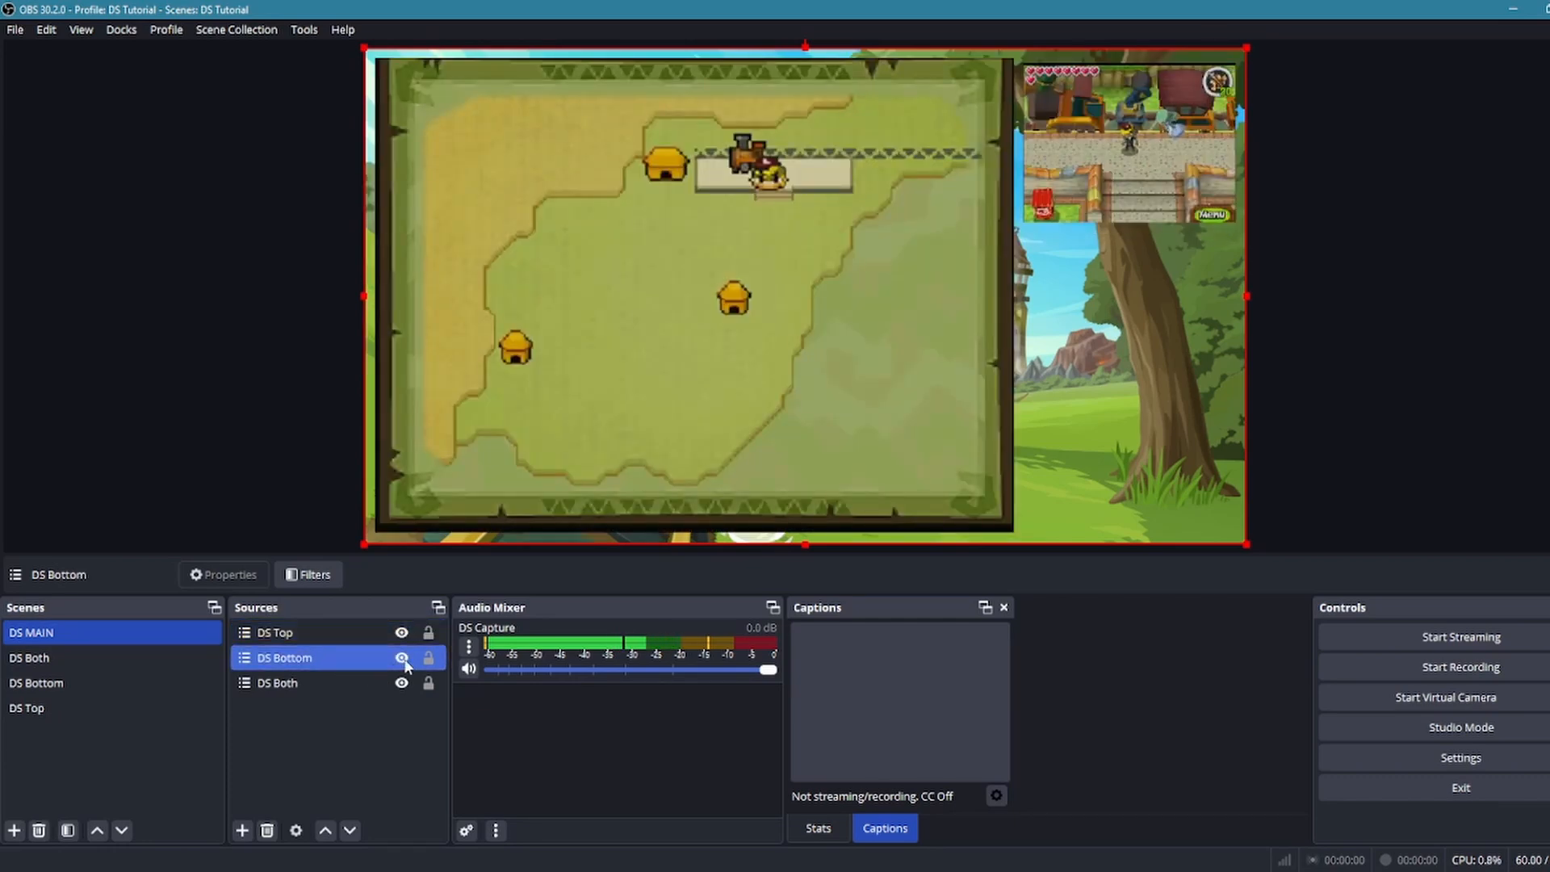
click(401, 633)
click(401, 658)
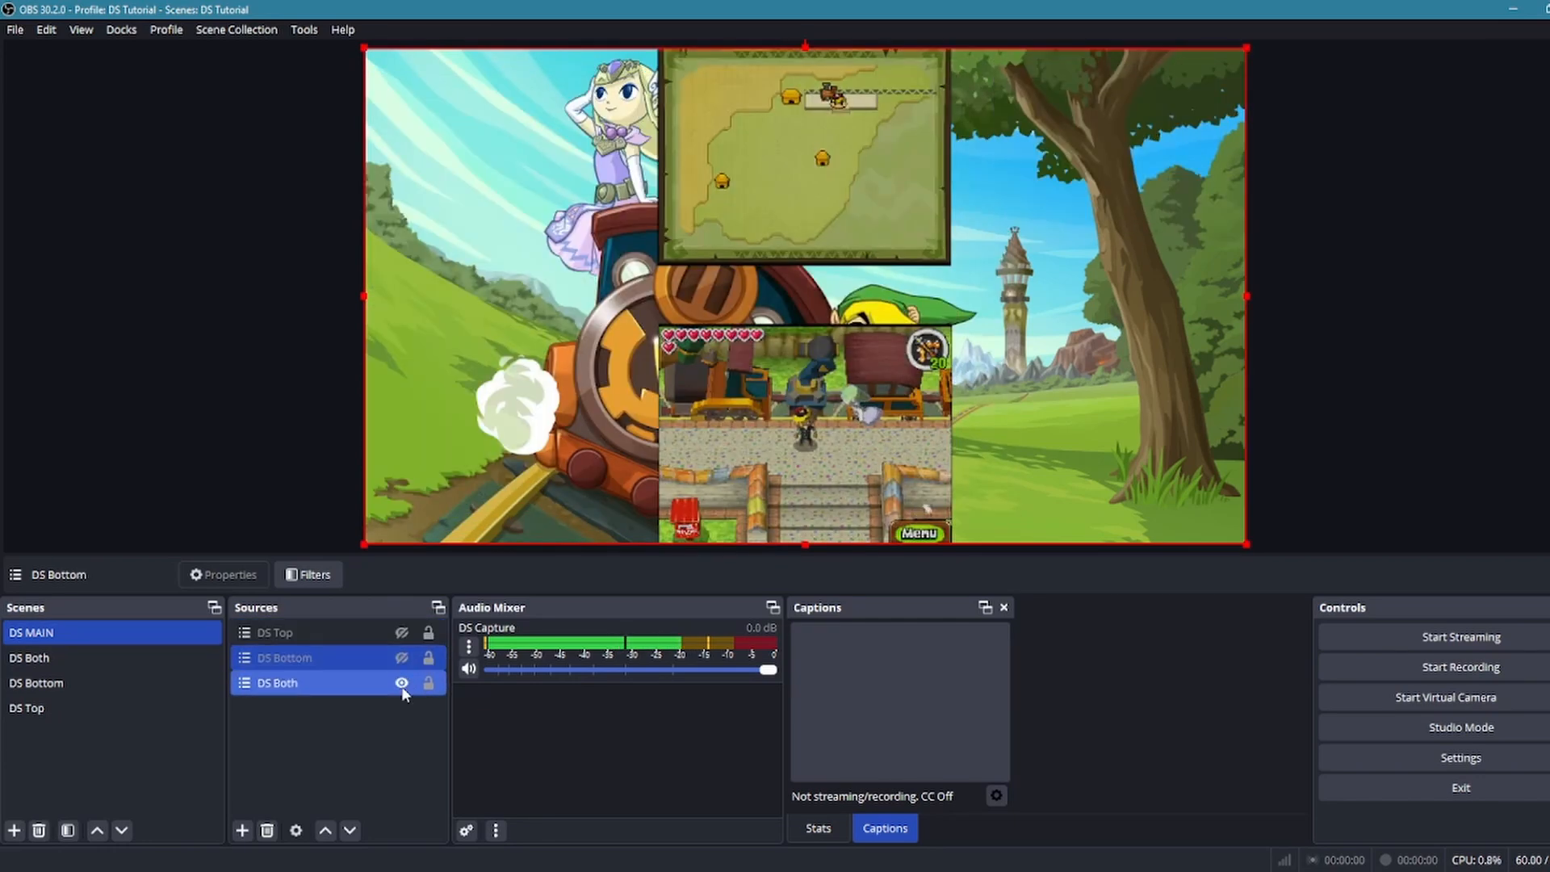
Toggle the DS Both, DS Bottom and DS Top sources in DS MAIN, ending with DS Bottom shown over DS Both
click(401, 683)
click(402, 691)
click(402, 684)
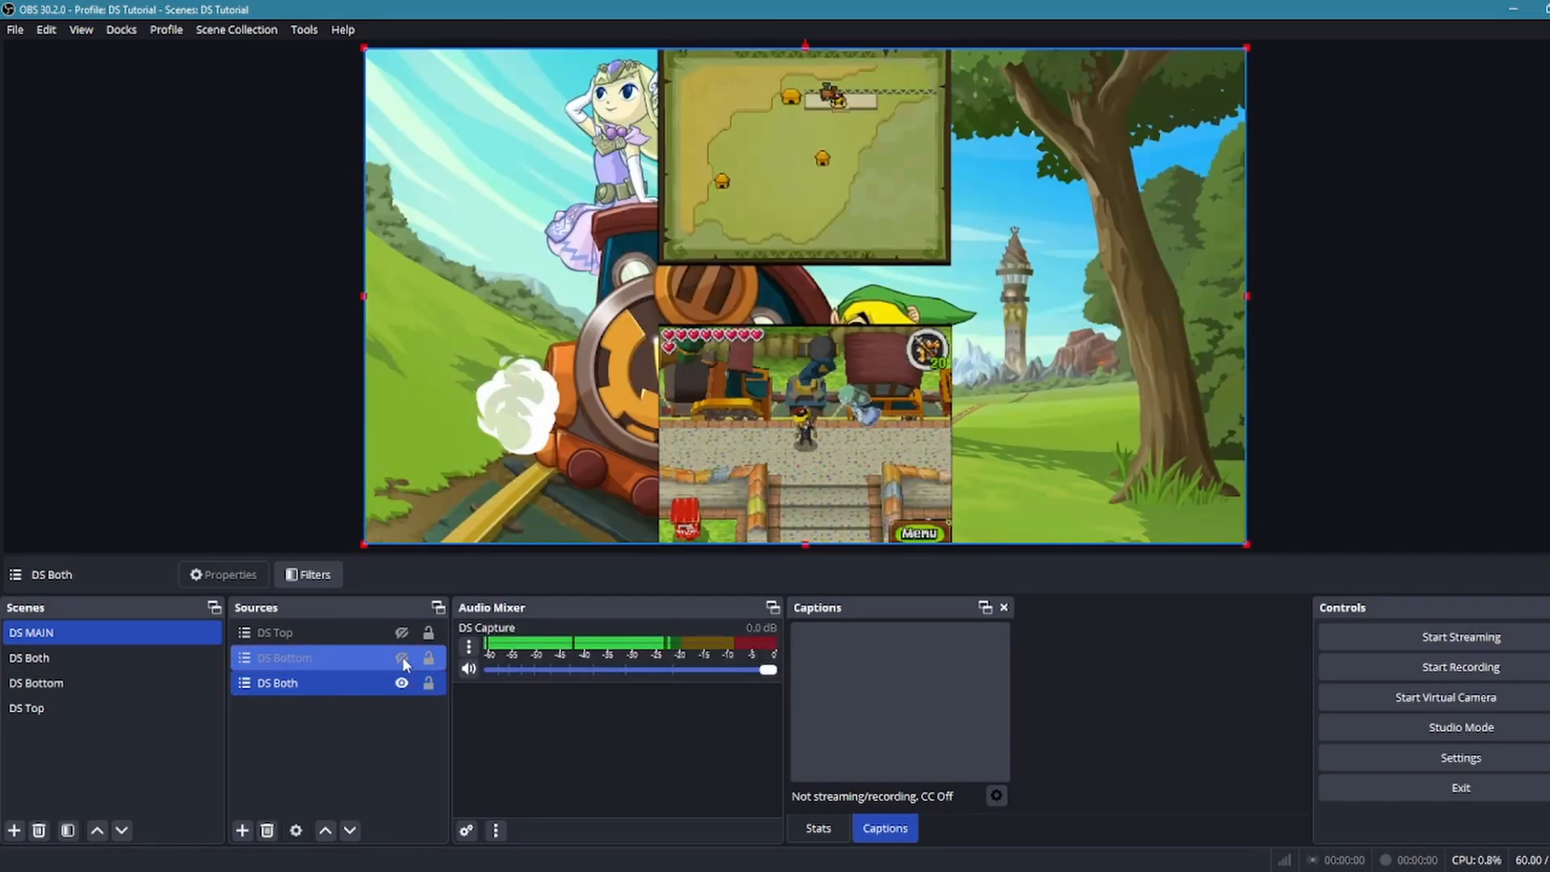
click(401, 658)
click(405, 638)
click(402, 633)
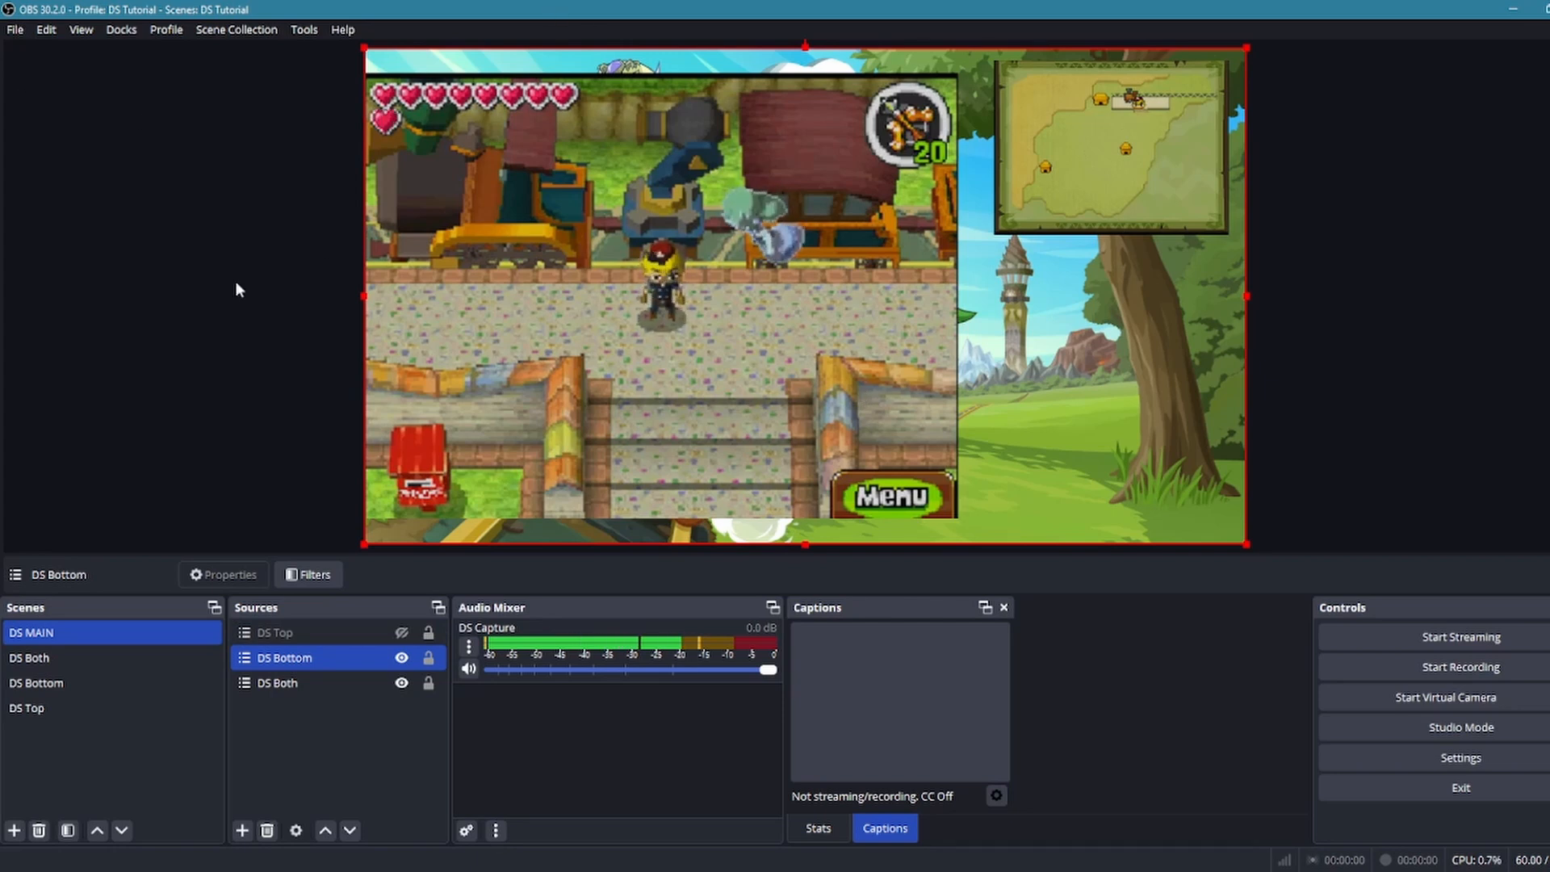
Open the hotkey settings at the entries for the DS MAIN scene
click(18, 34)
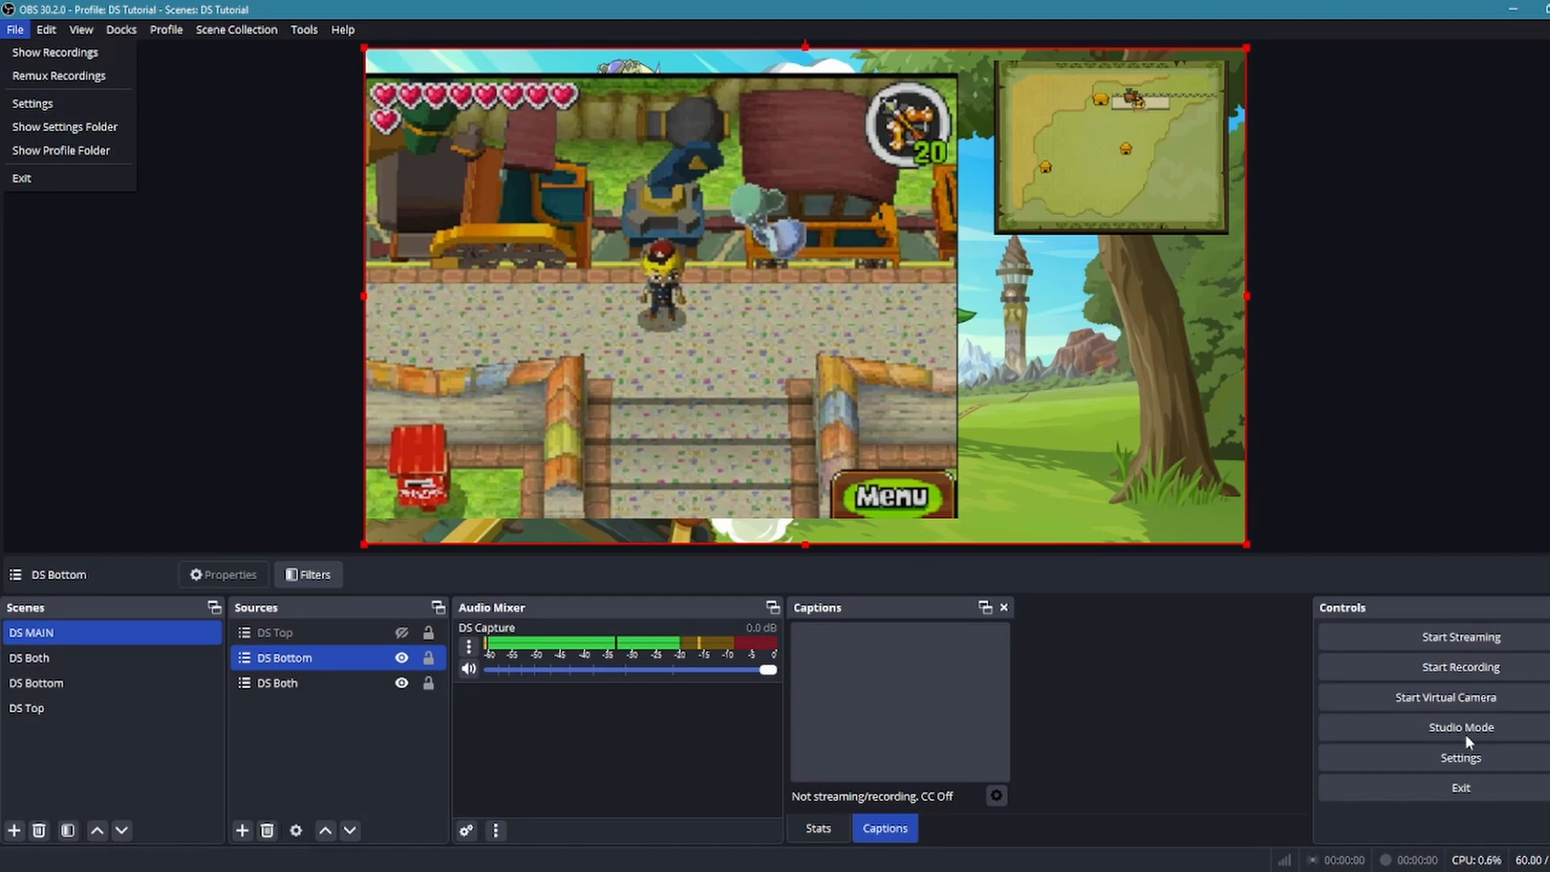
click(1434, 759)
click(1434, 758)
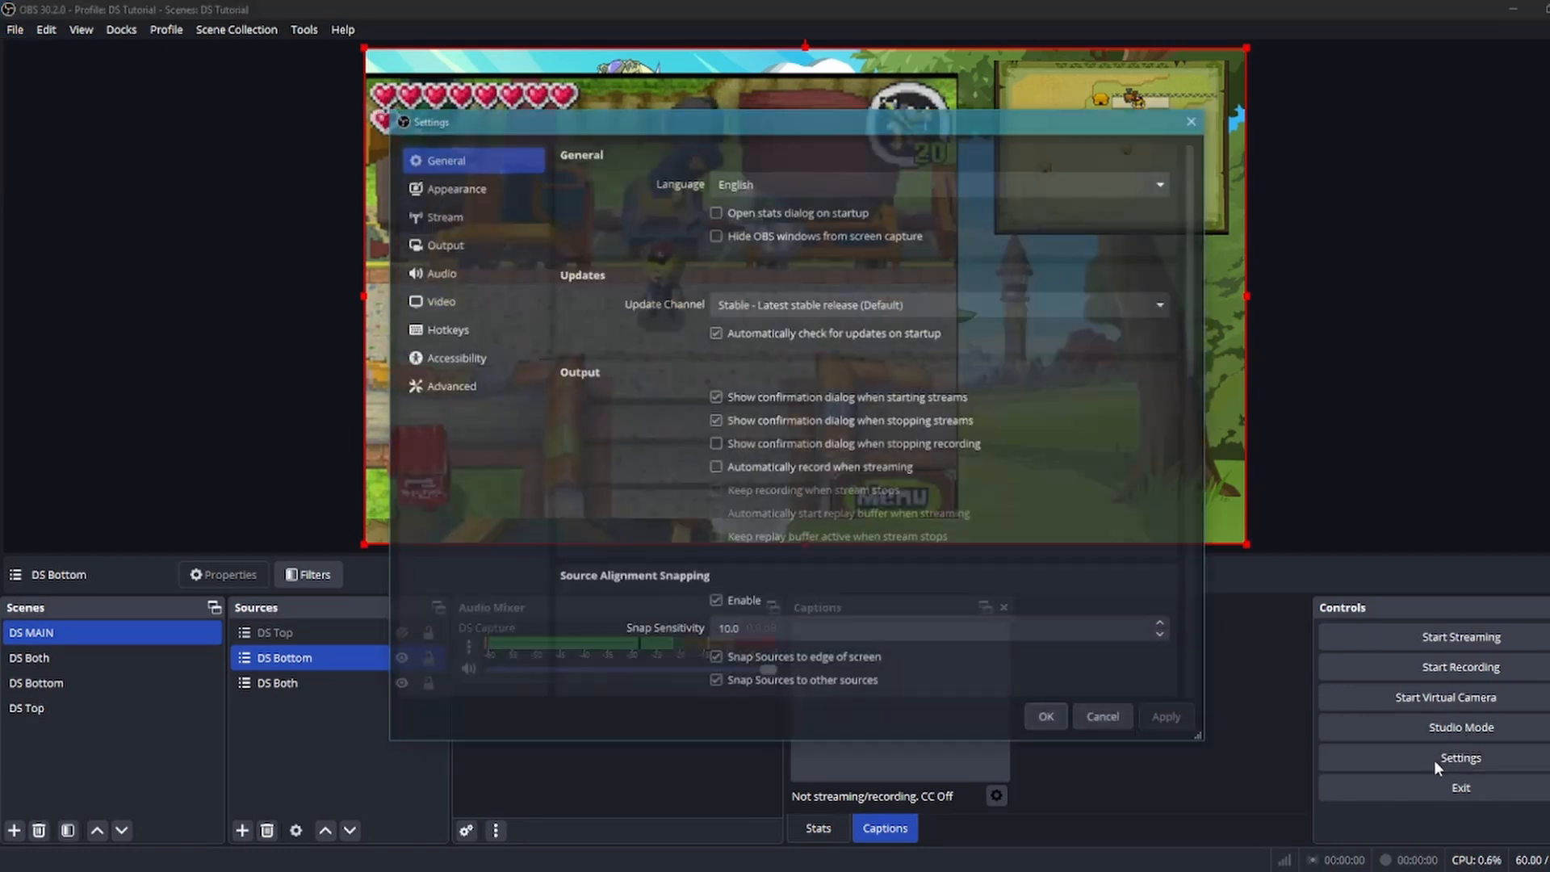
click(440, 329)
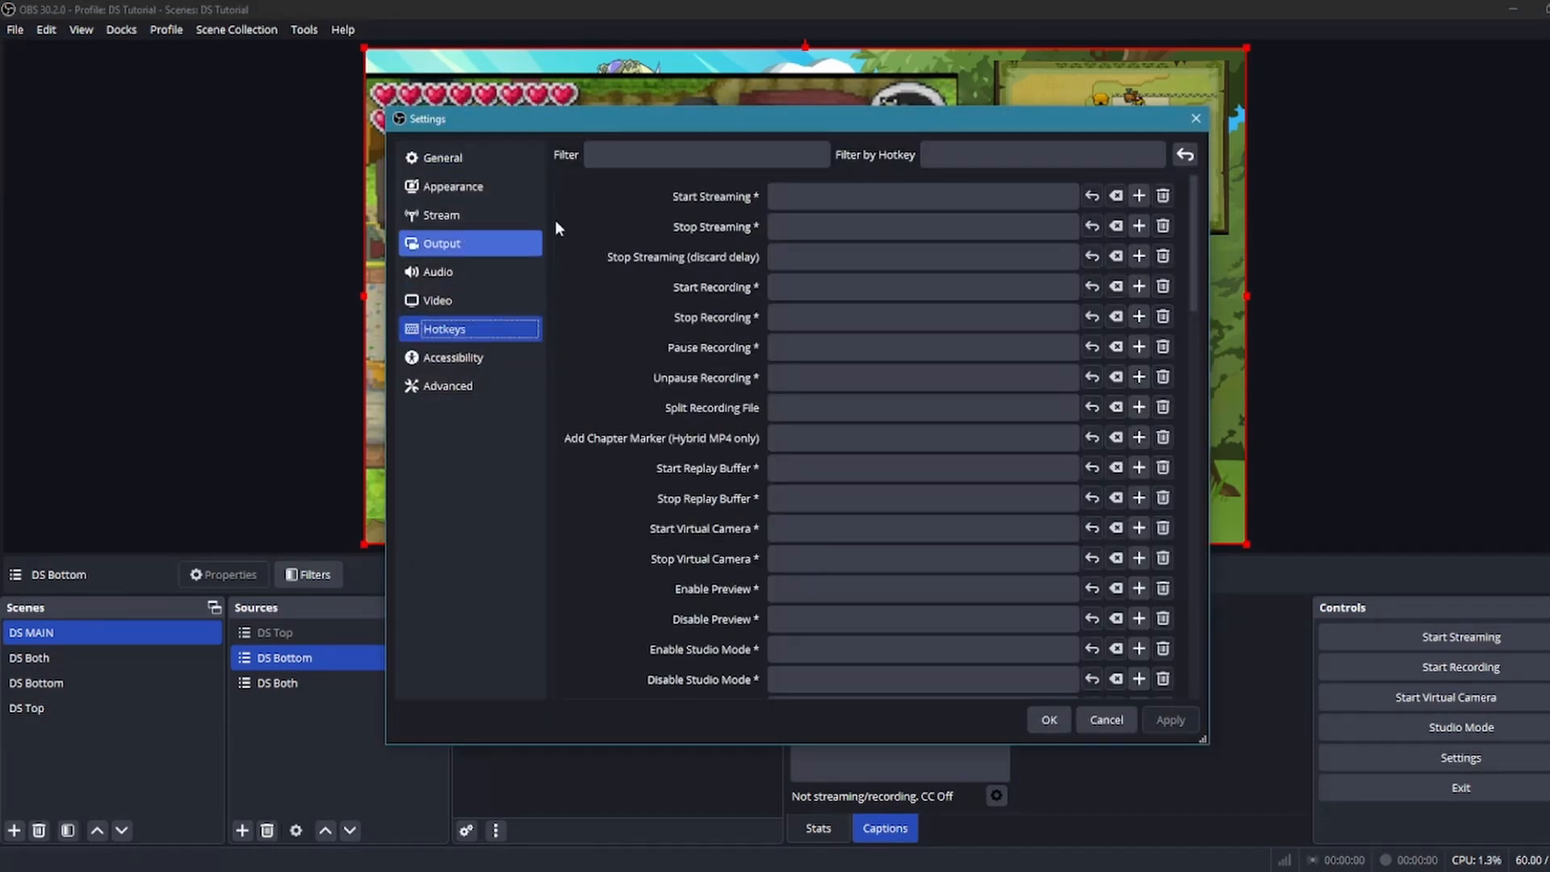
scroll(758, 260, down, 5)
scroll(738, 277, down, 5)
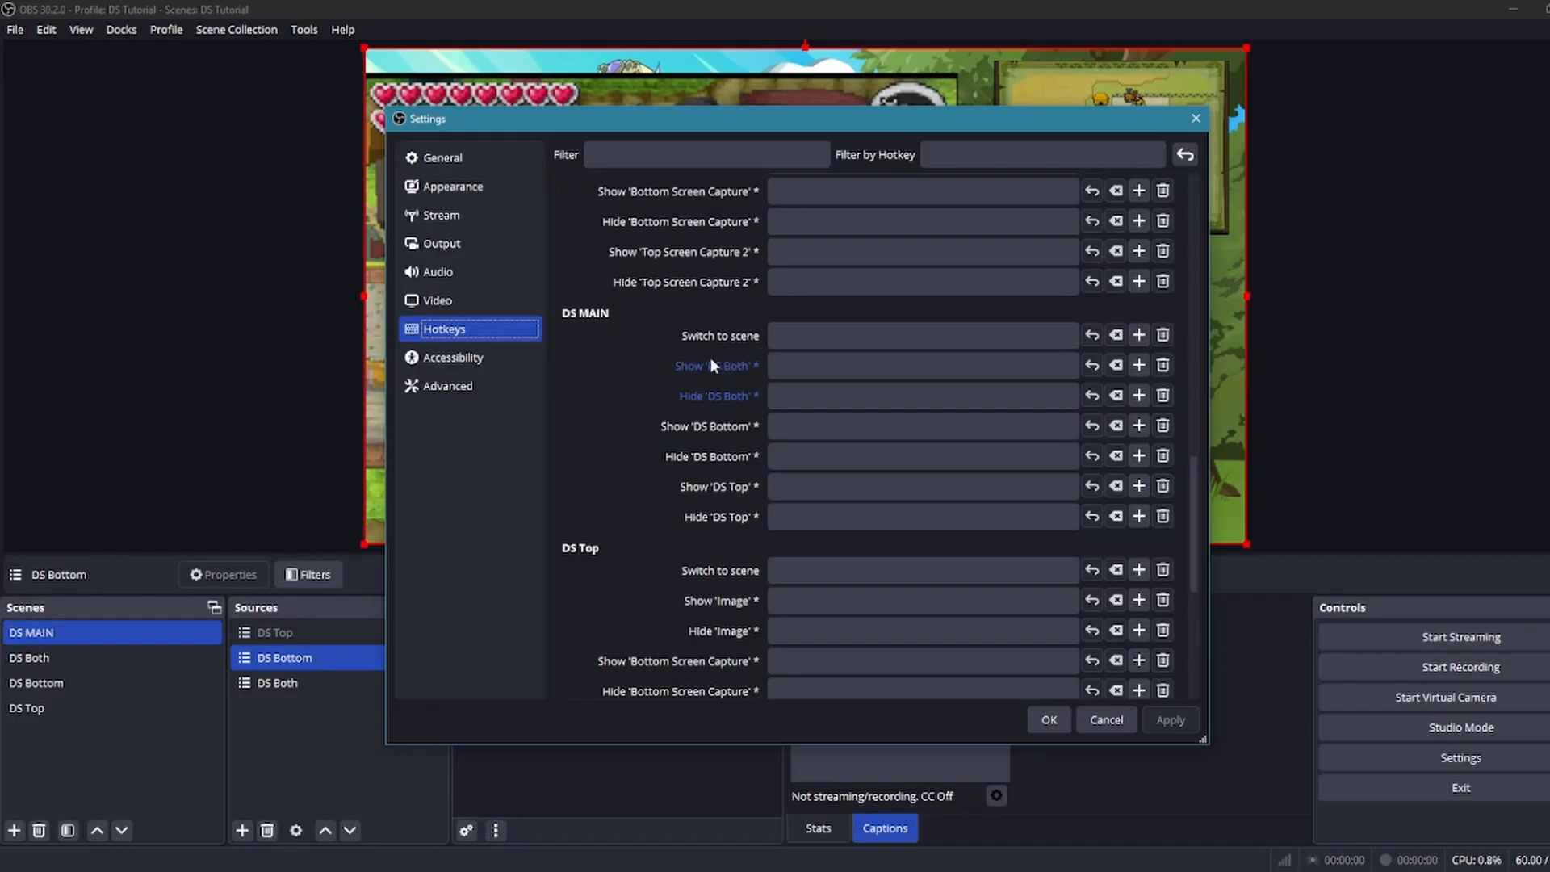
Assign Num 1 to Show 'DS Both', Hide 'DS Bottom' and Hide 'DS Top' in the DS MAIN hotkeys
click(782, 362)
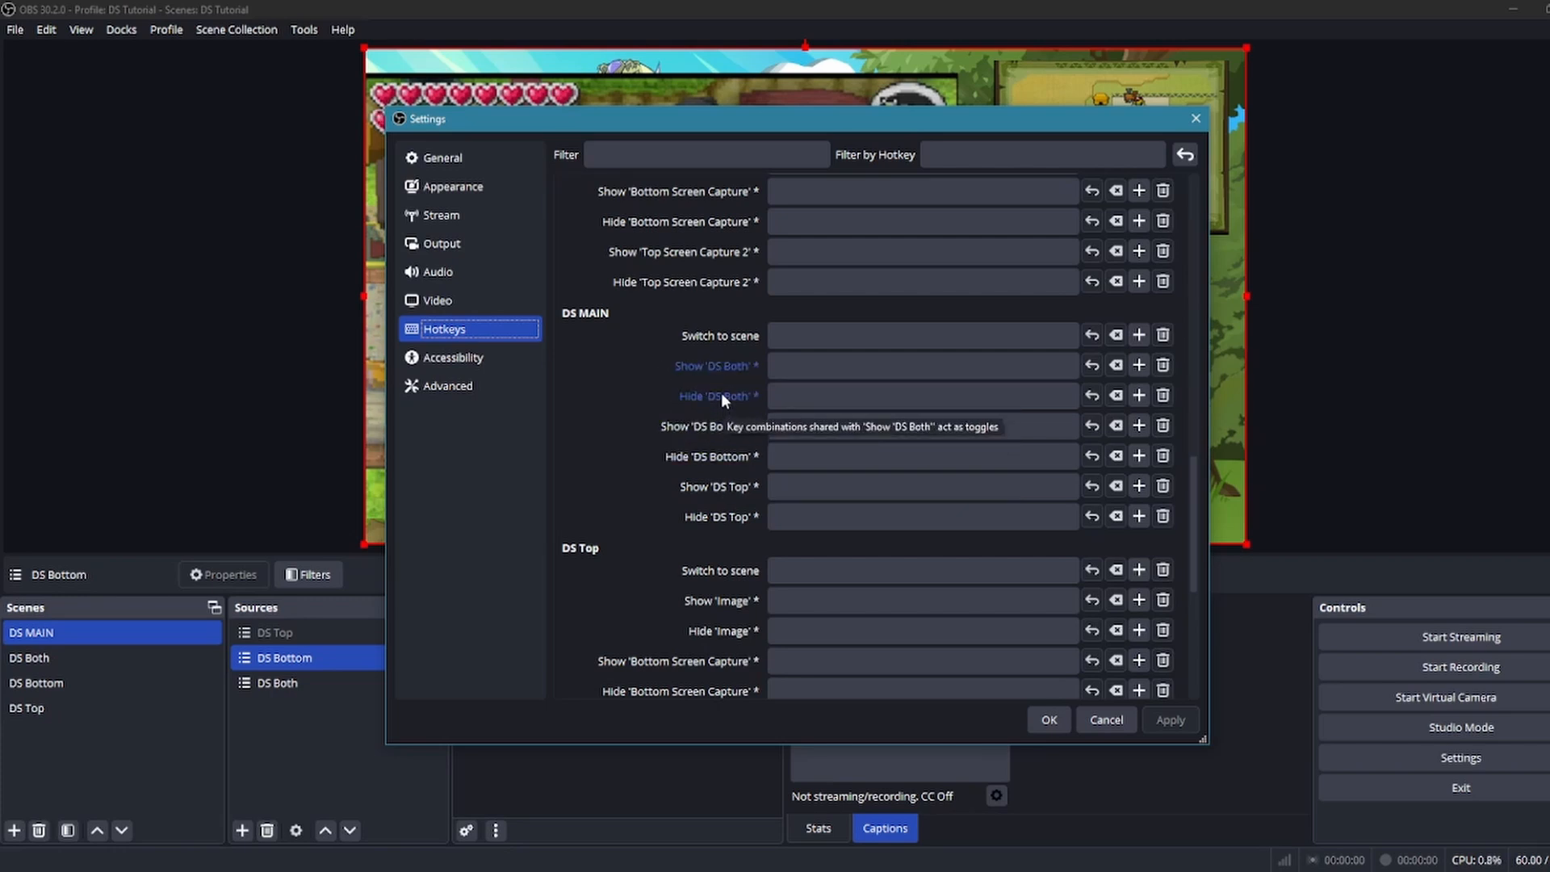
click(832, 365)
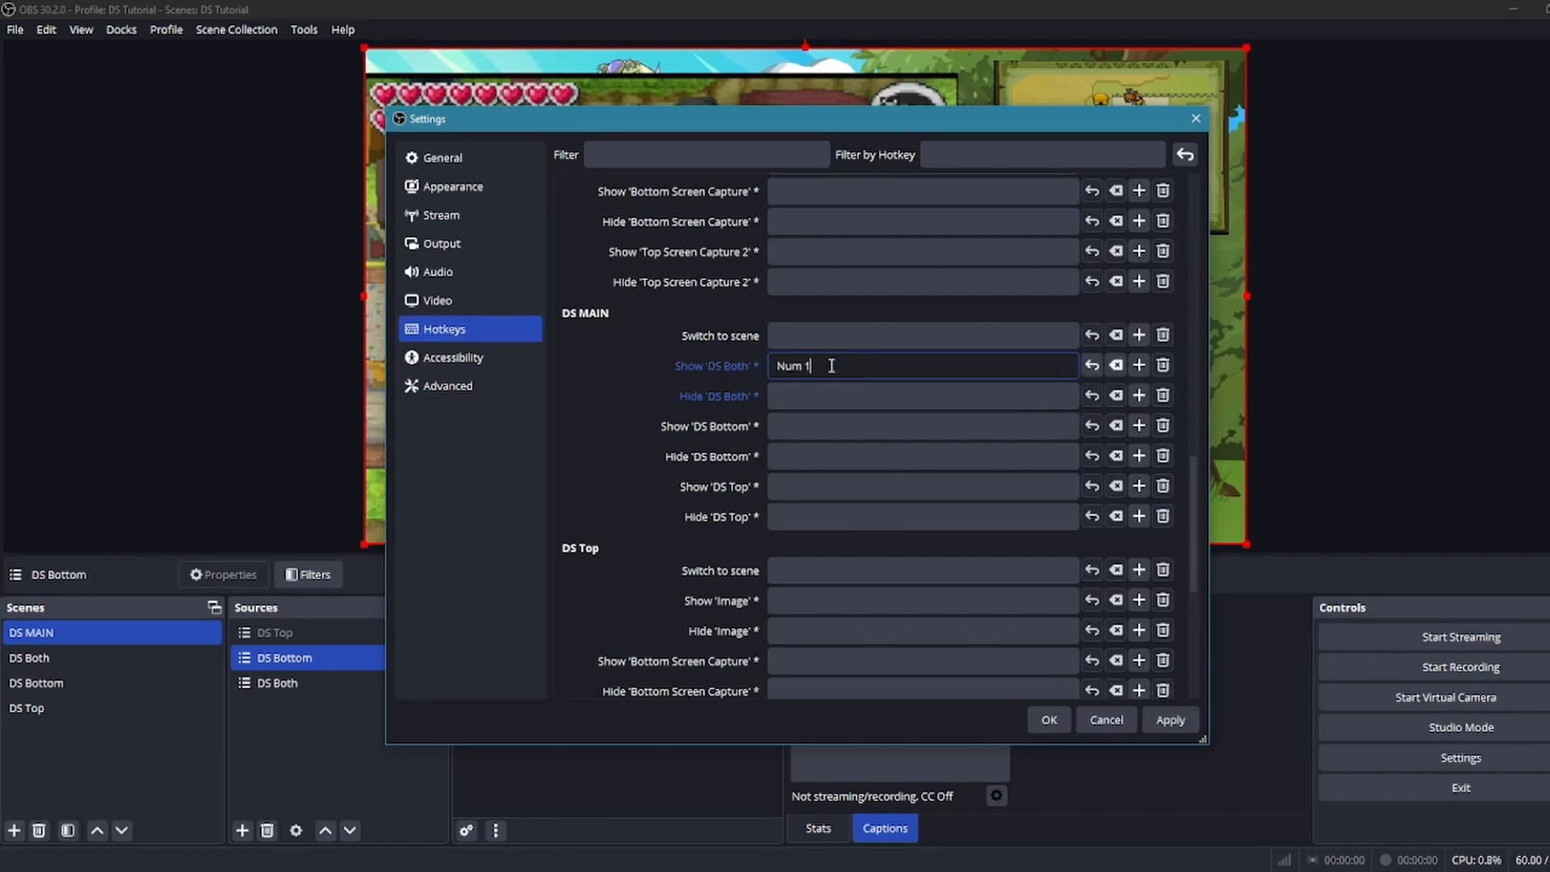
click(792, 461)
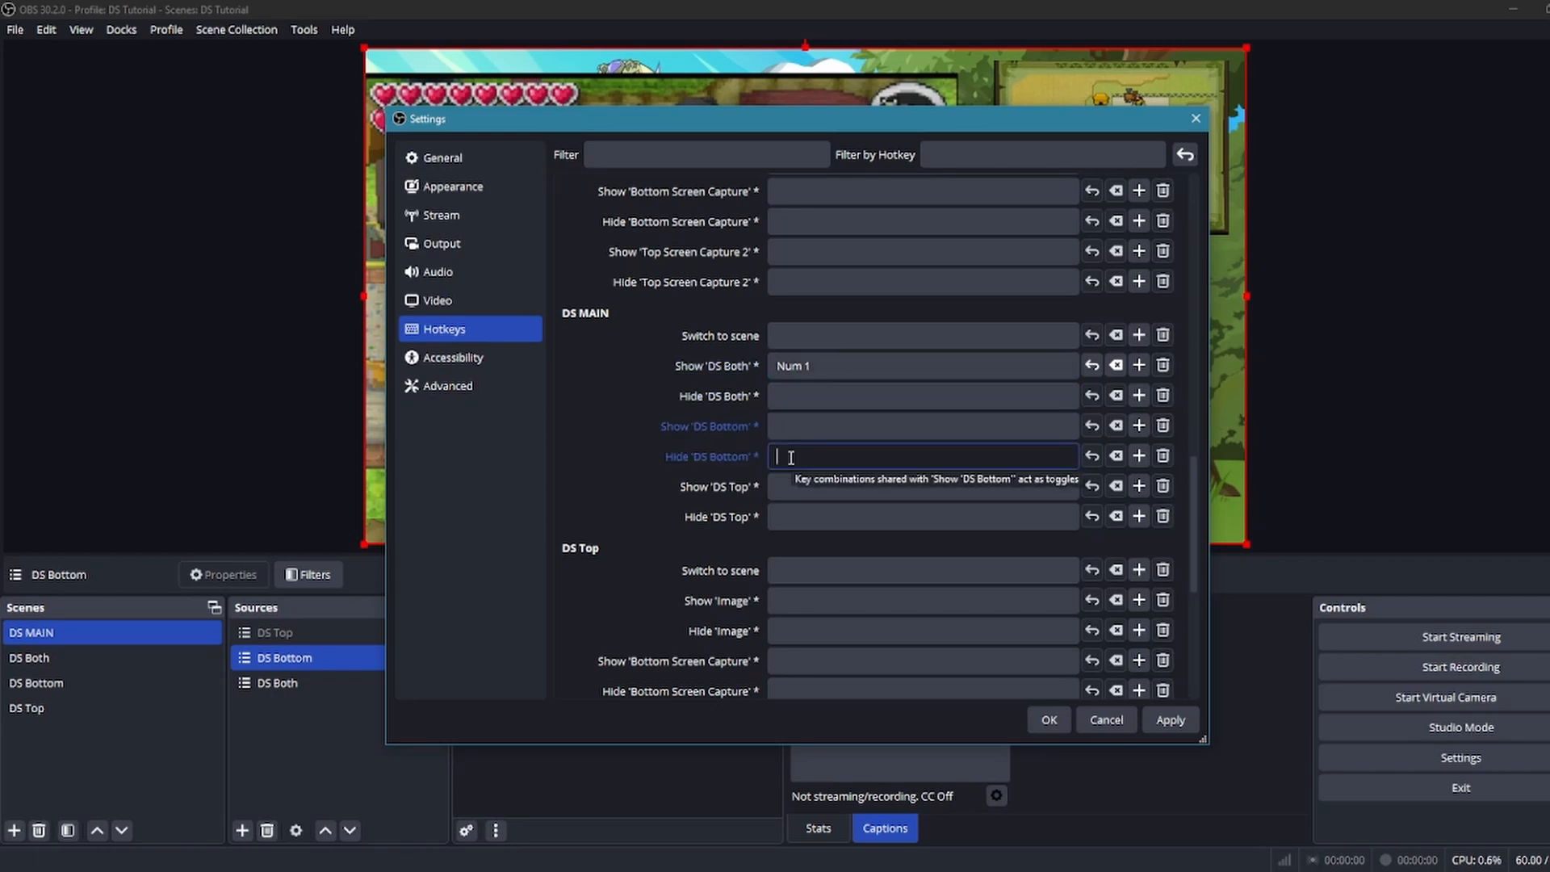
click(796, 515)
key(KP_1)
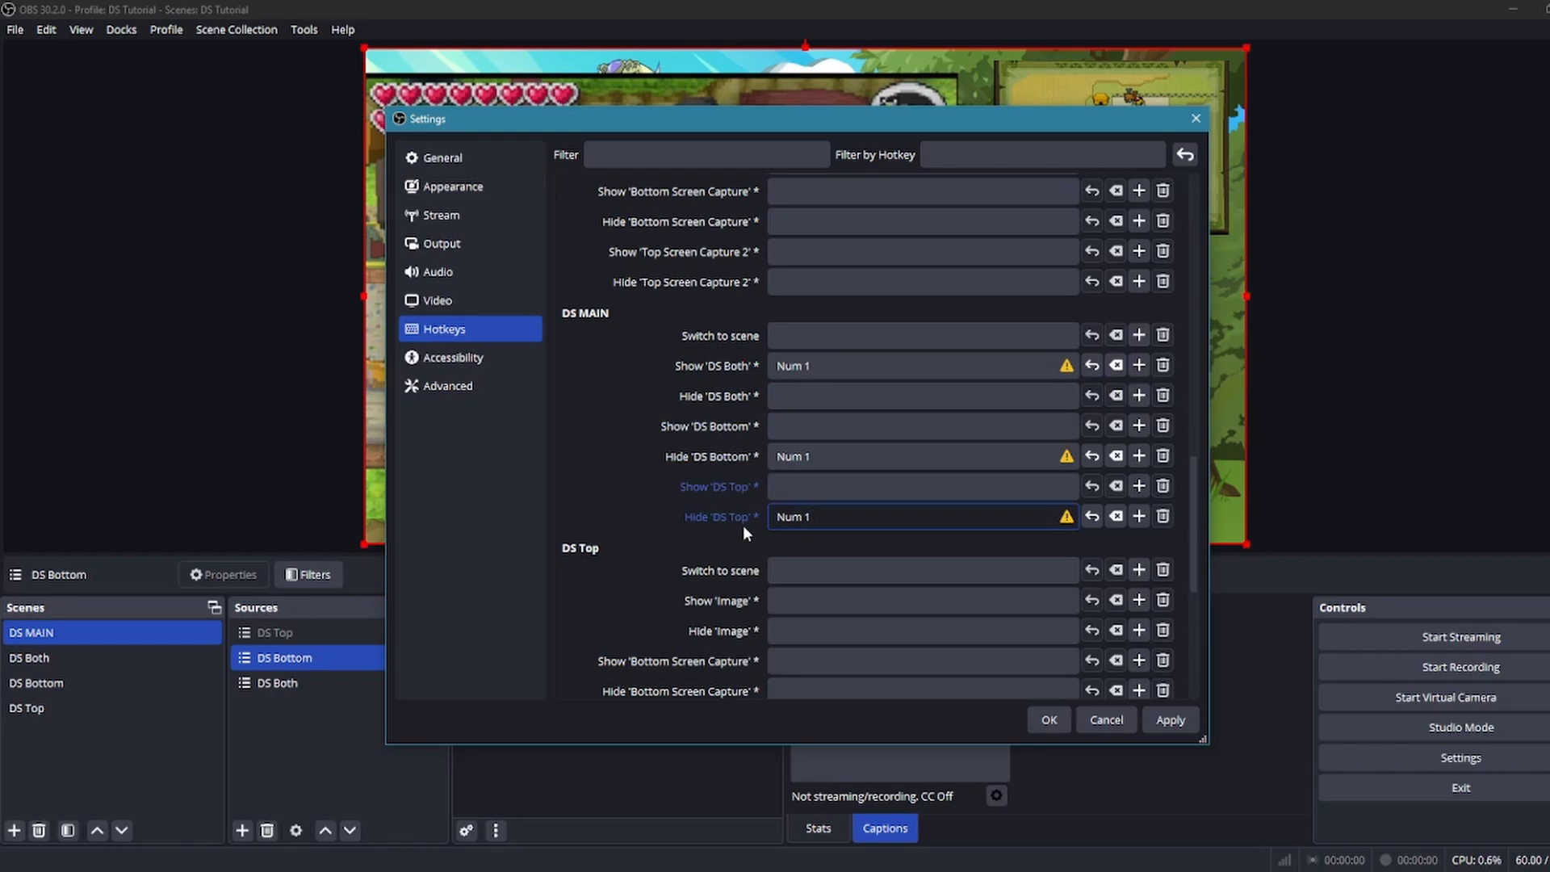
mouse_move(1063, 462)
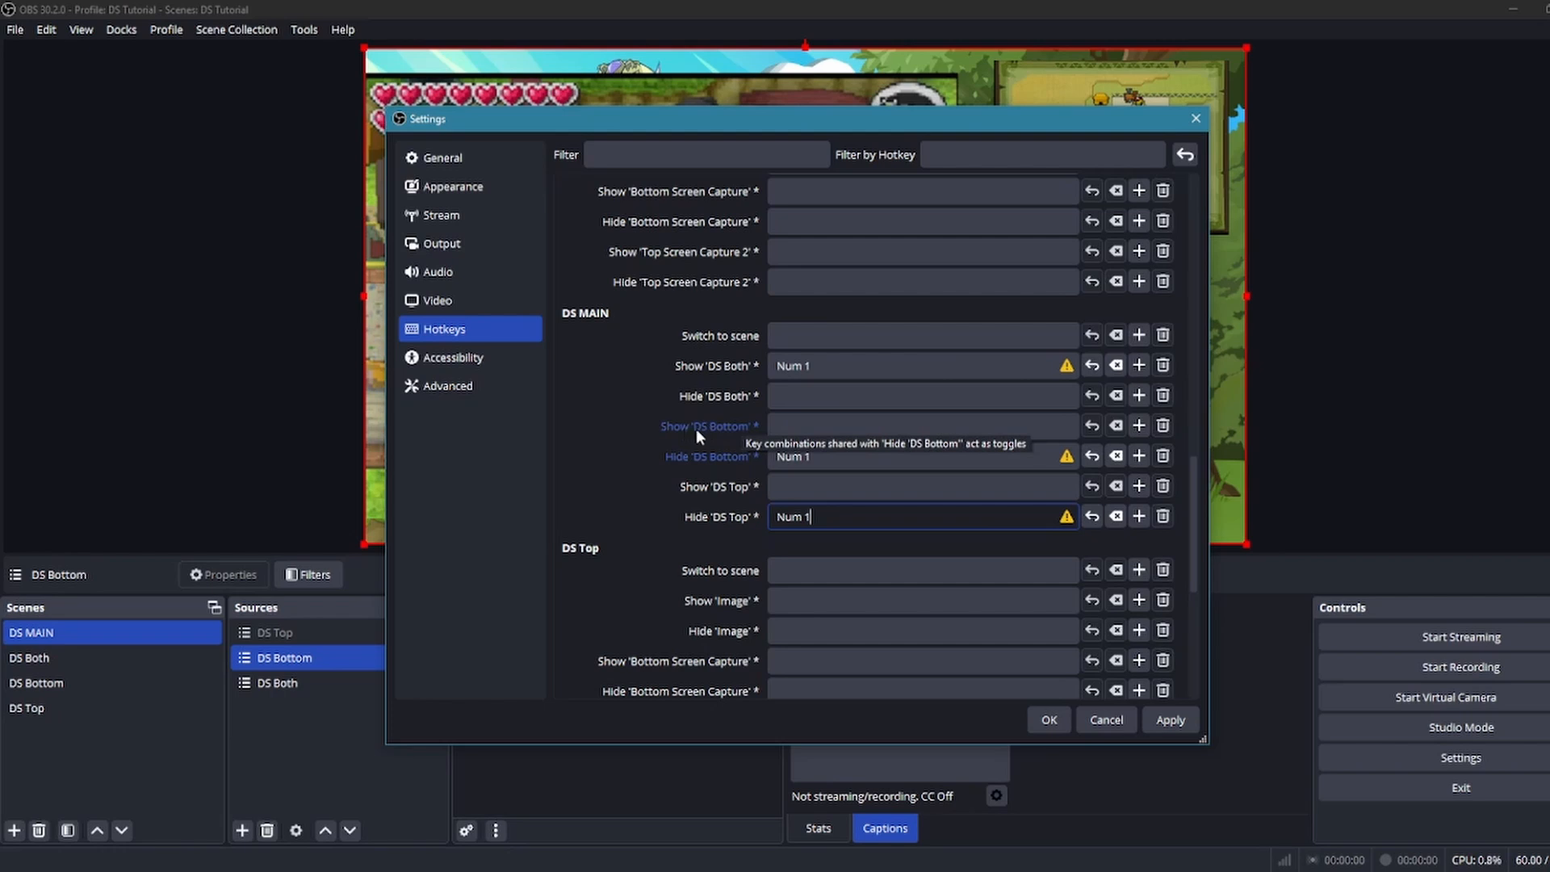
Assign Num 2 to Show 'DS Bottom' and Hide 'DS Both', and add it as a second hotkey for Hide 'DS Top'
click(790, 426)
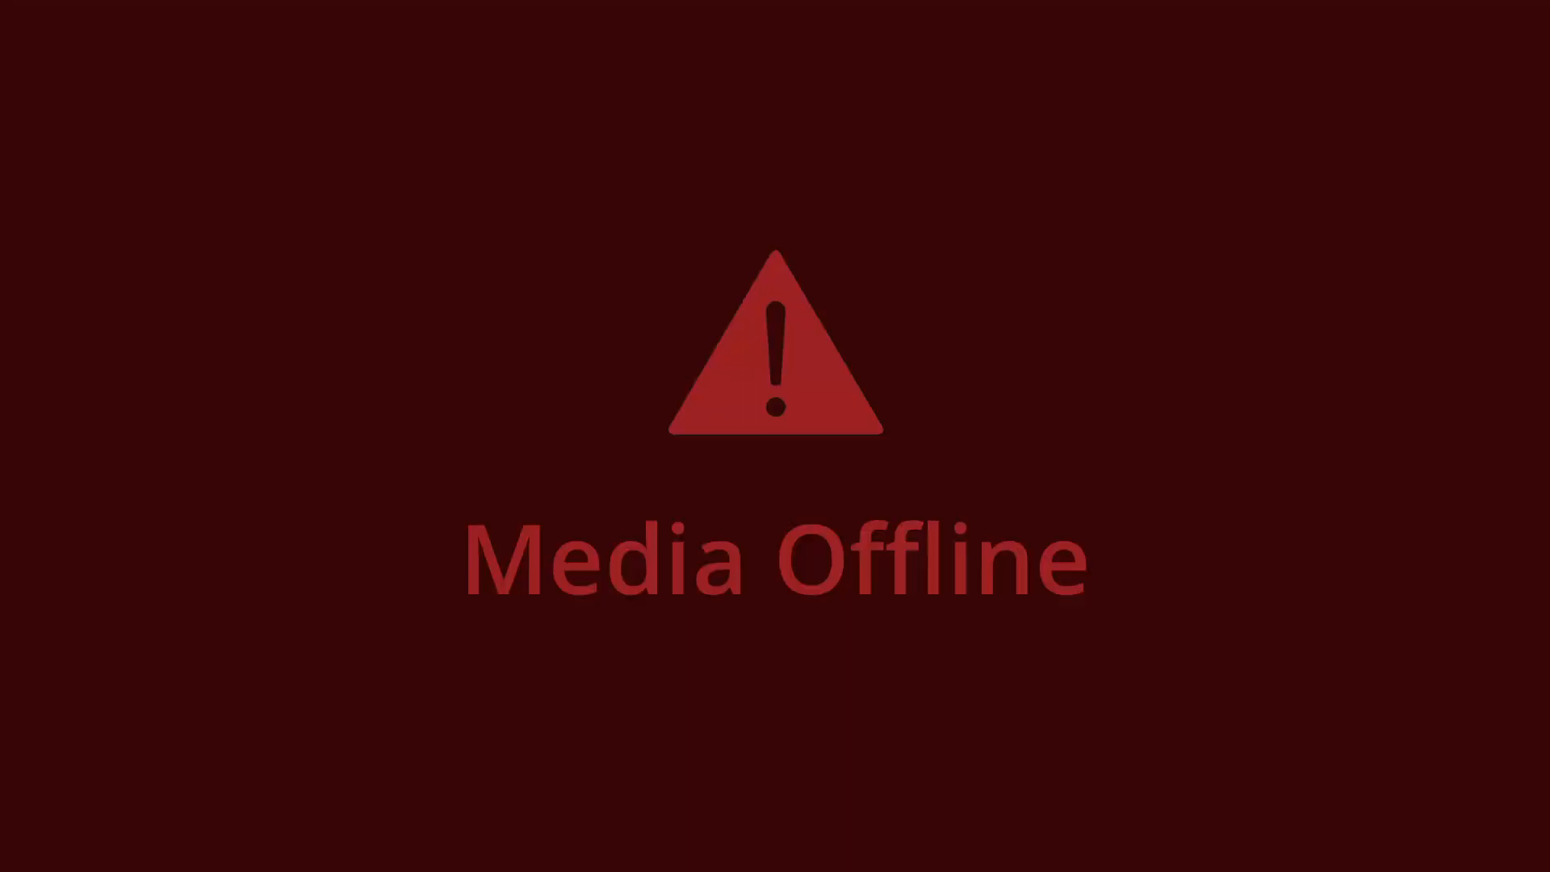
click(797, 396)
key(KP_2)
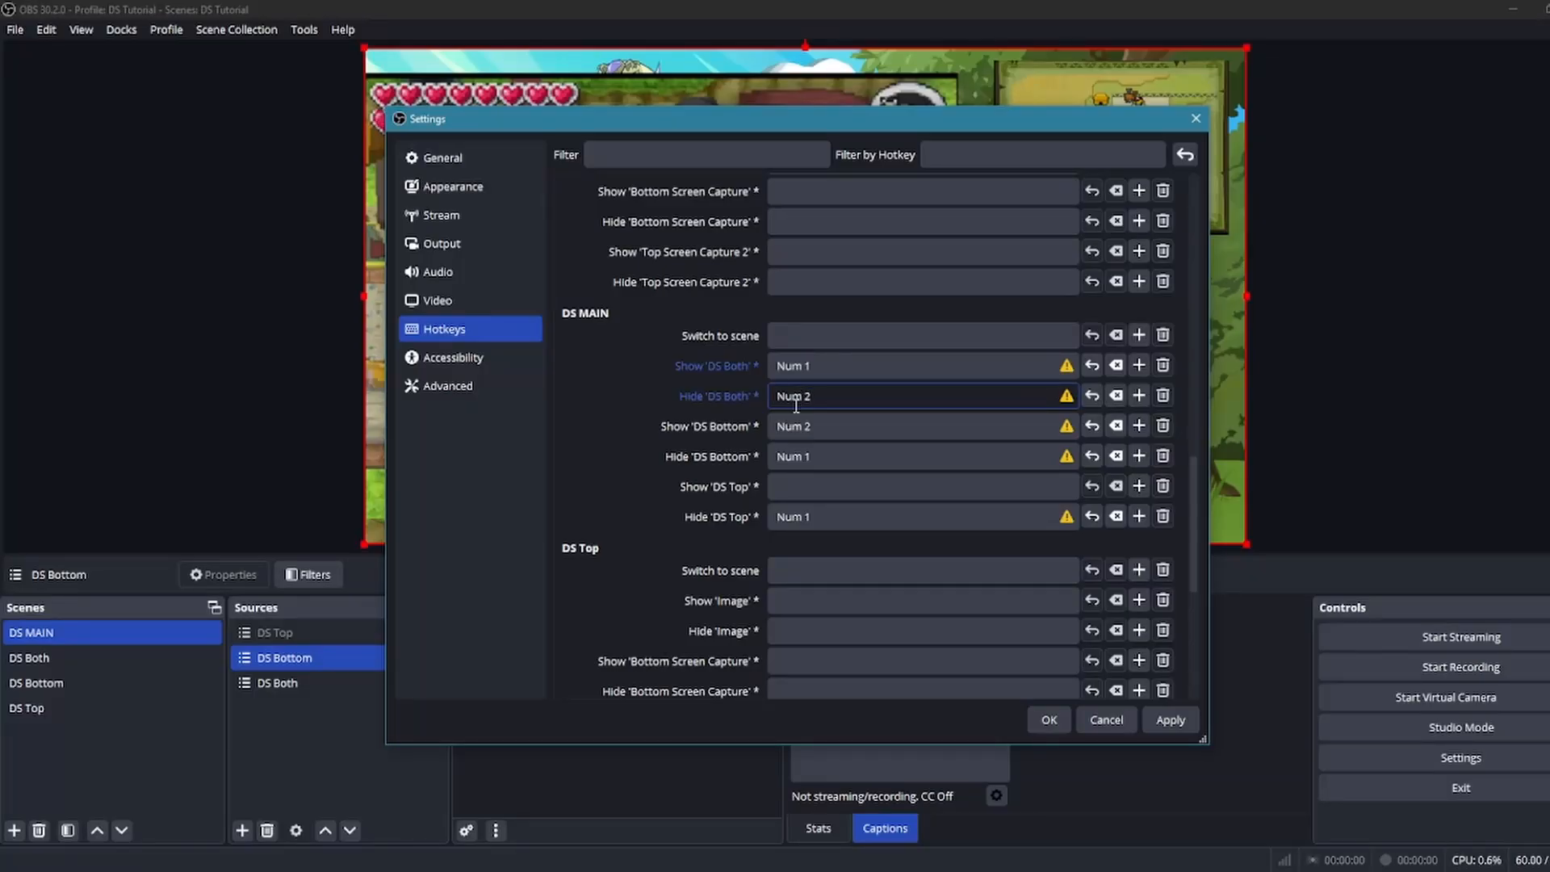
click(810, 519)
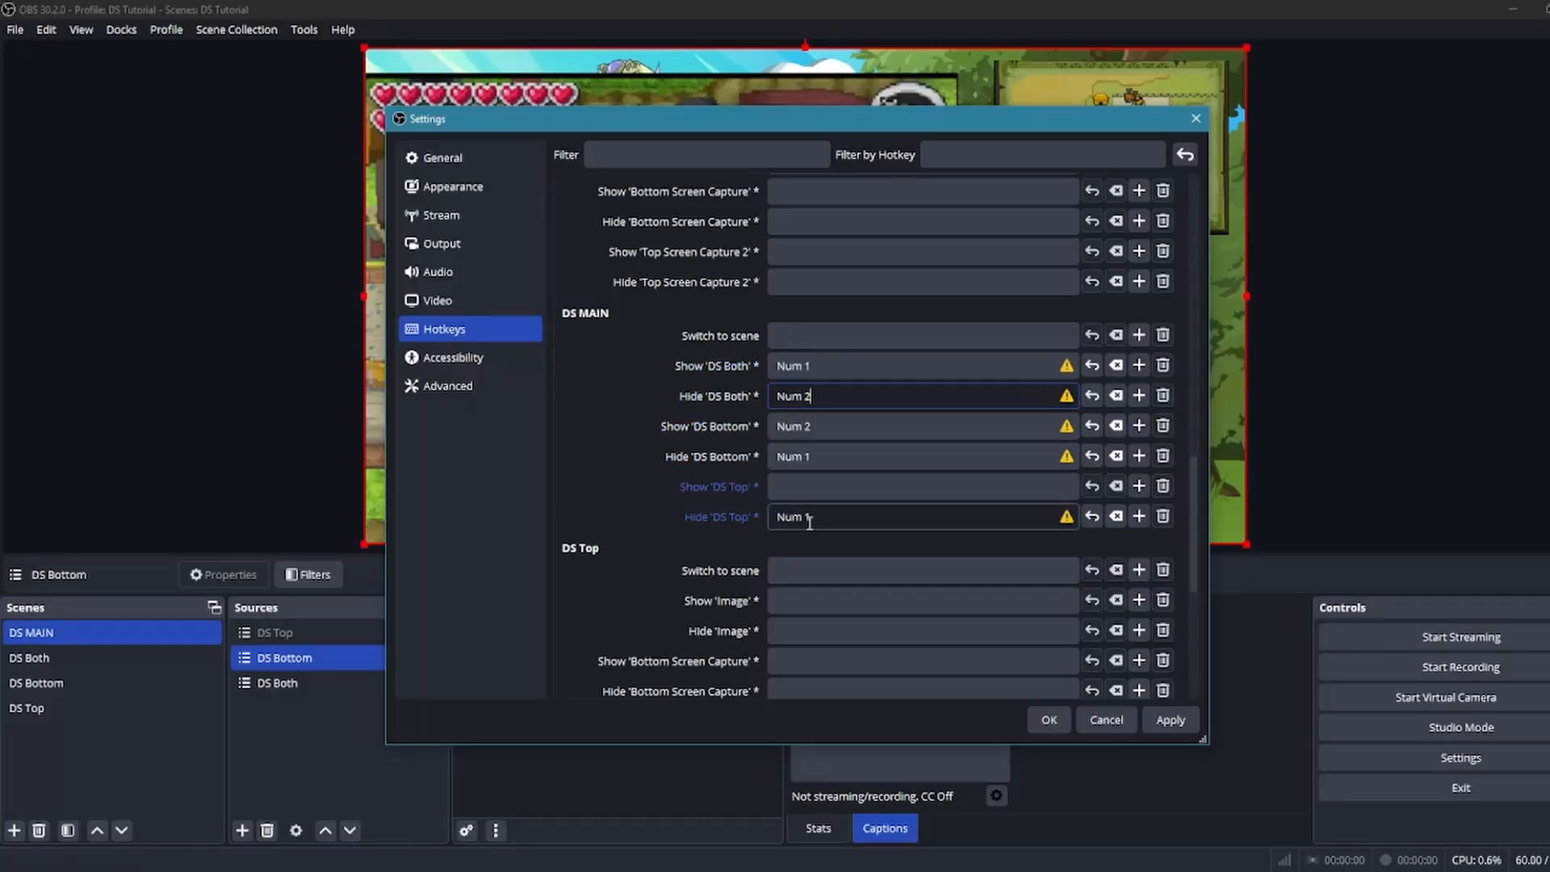
click(822, 518)
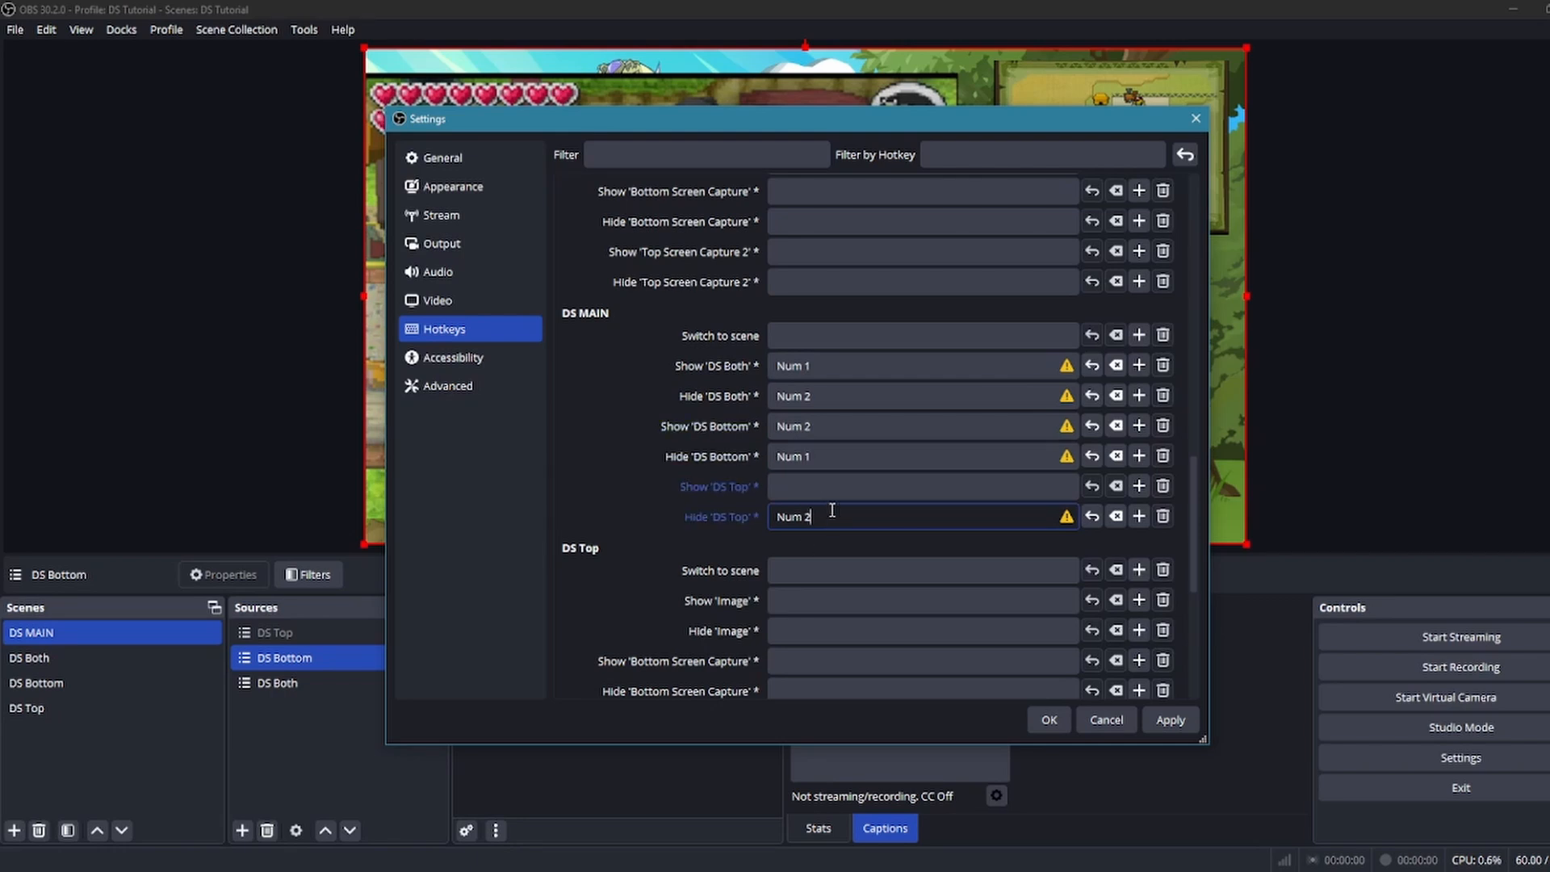
click(1091, 516)
click(1136, 519)
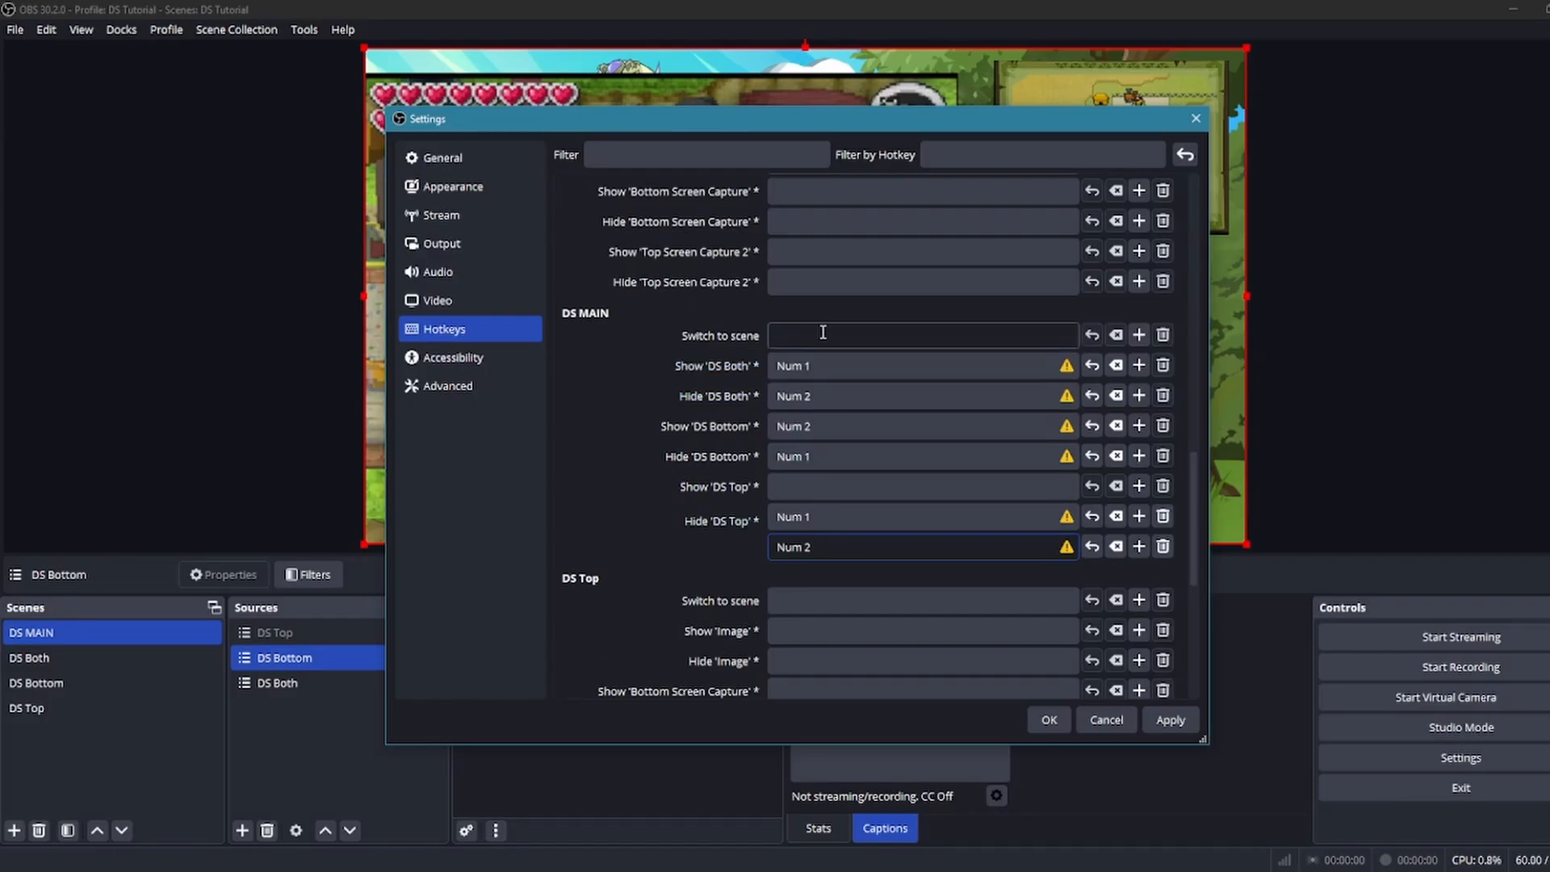
Assign Num 3 to Show 'DS Top', add it as a second hotkey for Hide 'DS Both' and Hide 'DS Bottom', and save the settings
click(805, 483)
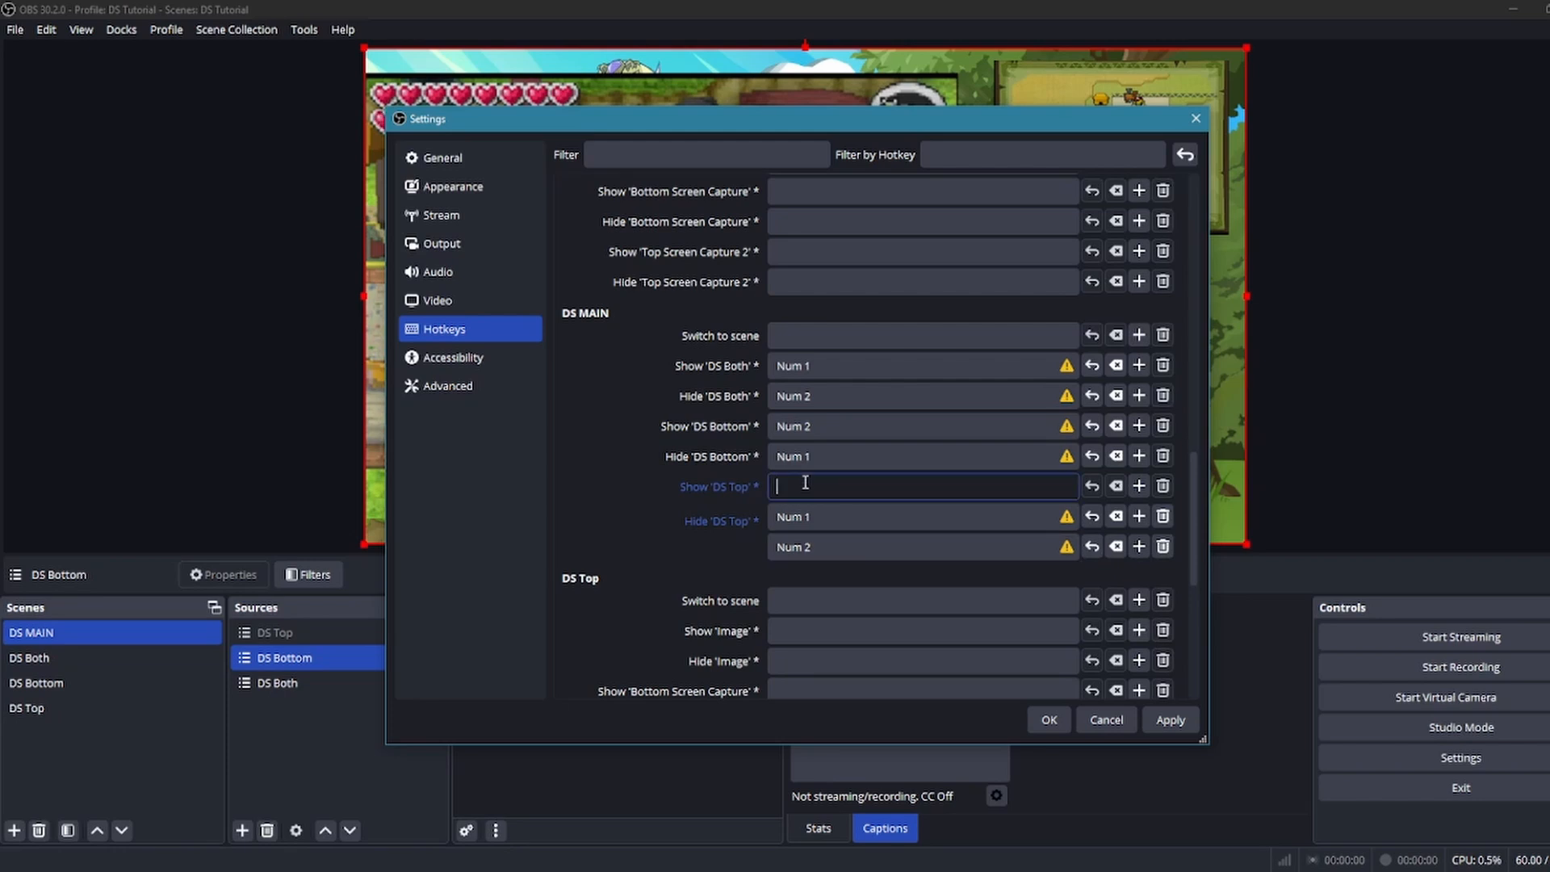
key(KP_3)
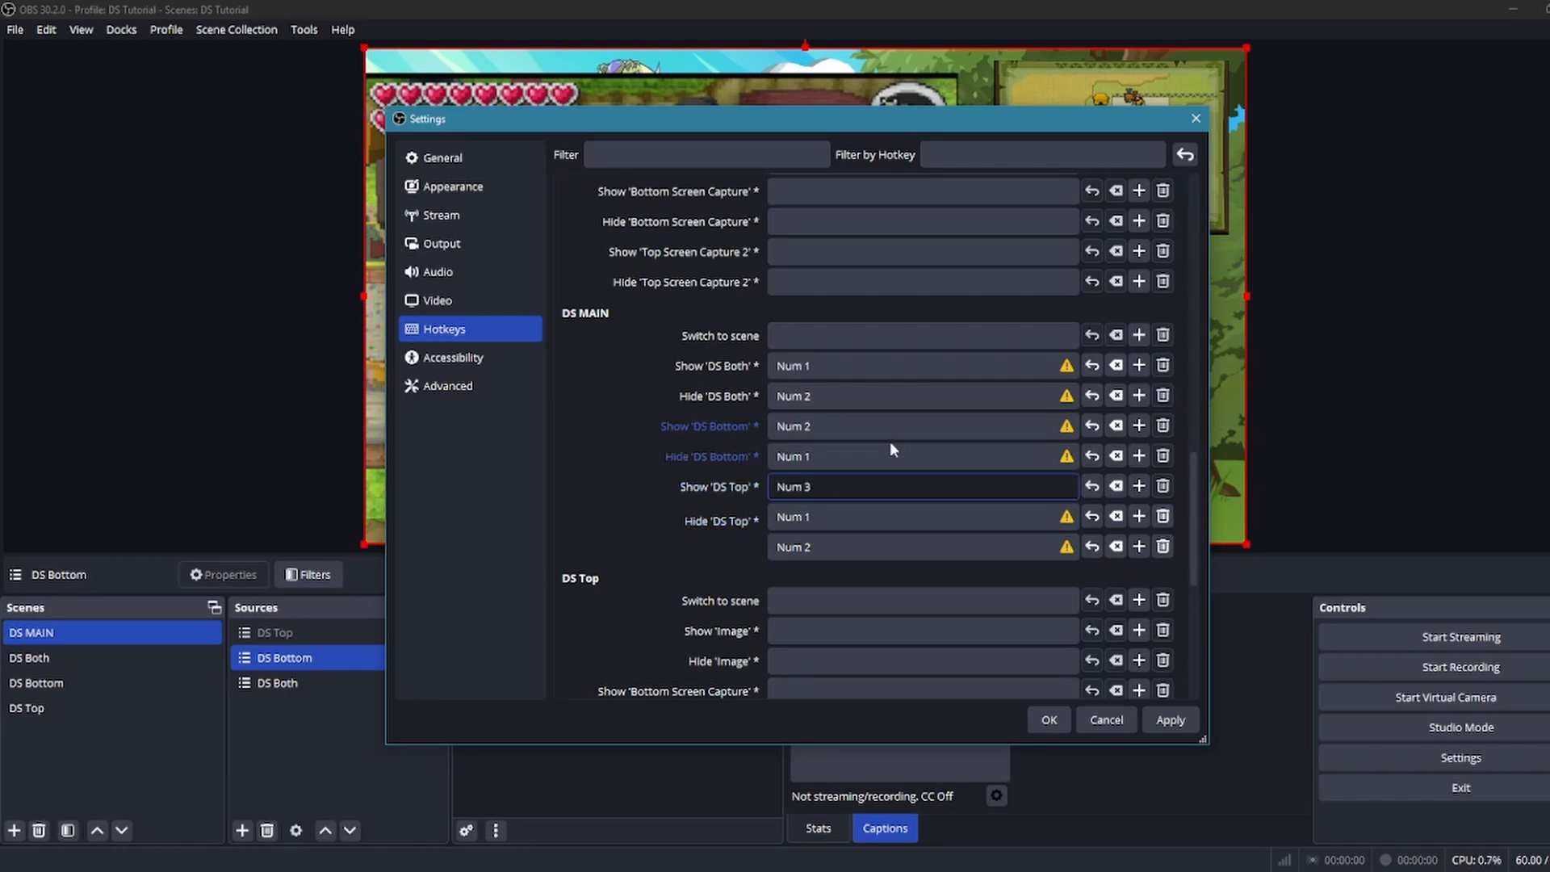
click(1140, 396)
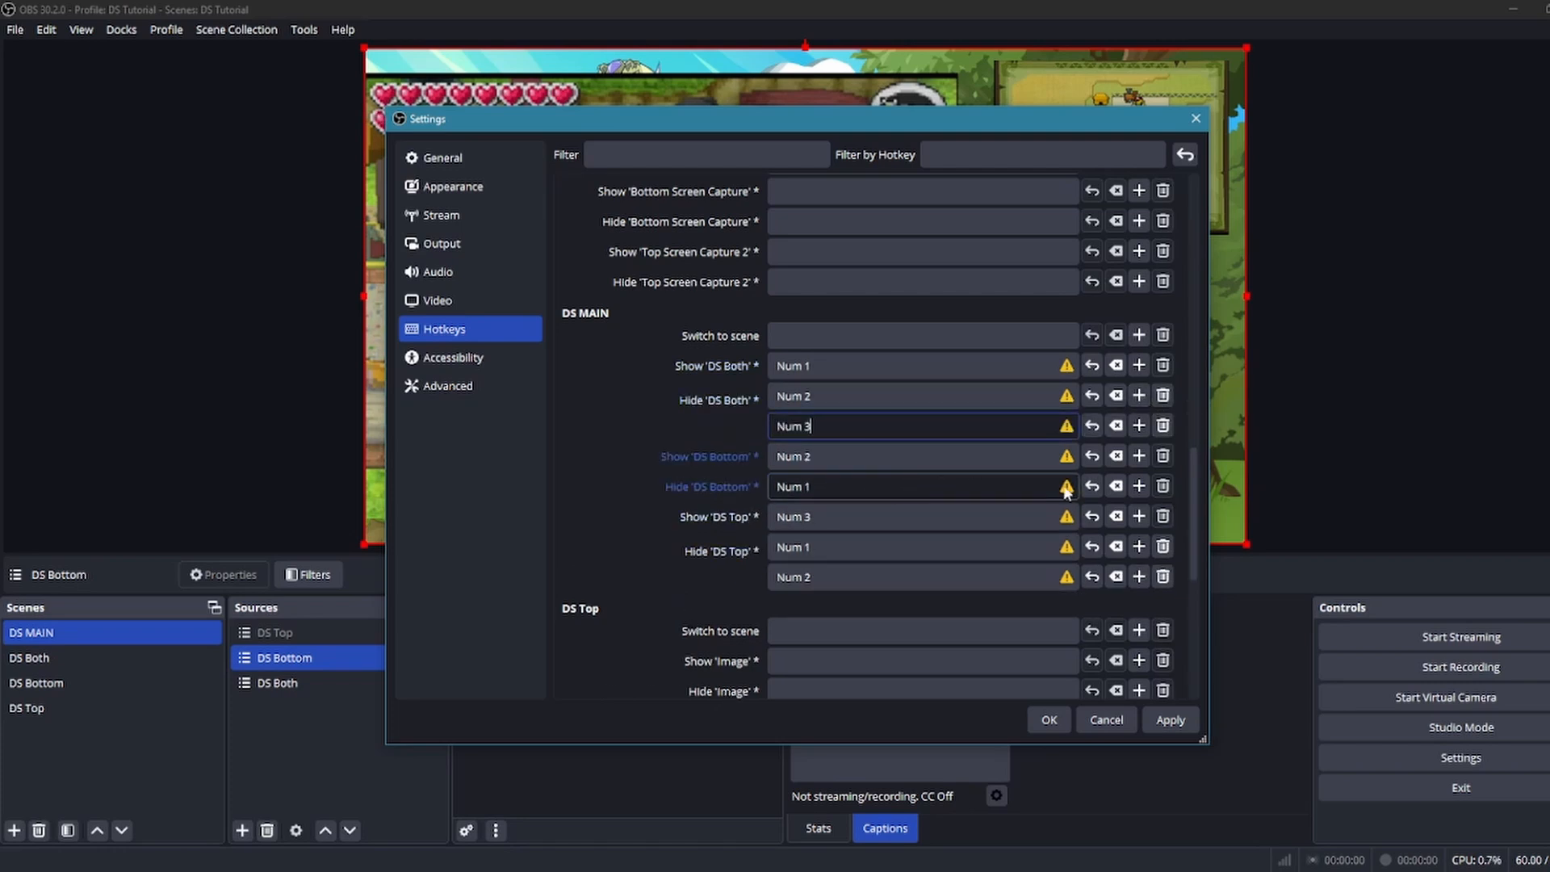
click(1139, 486)
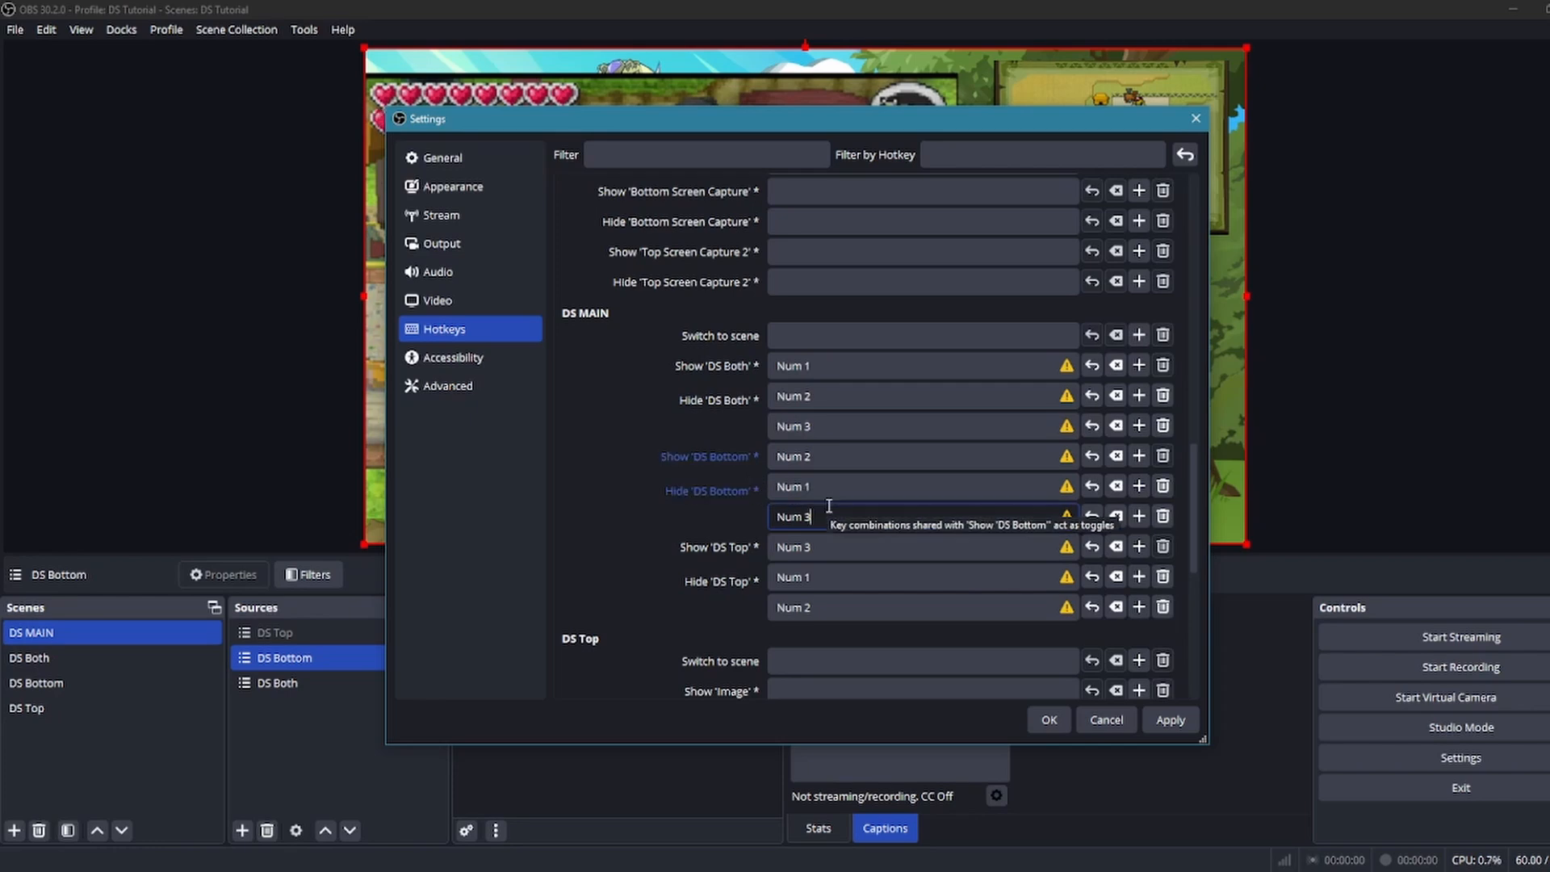
click(1051, 721)
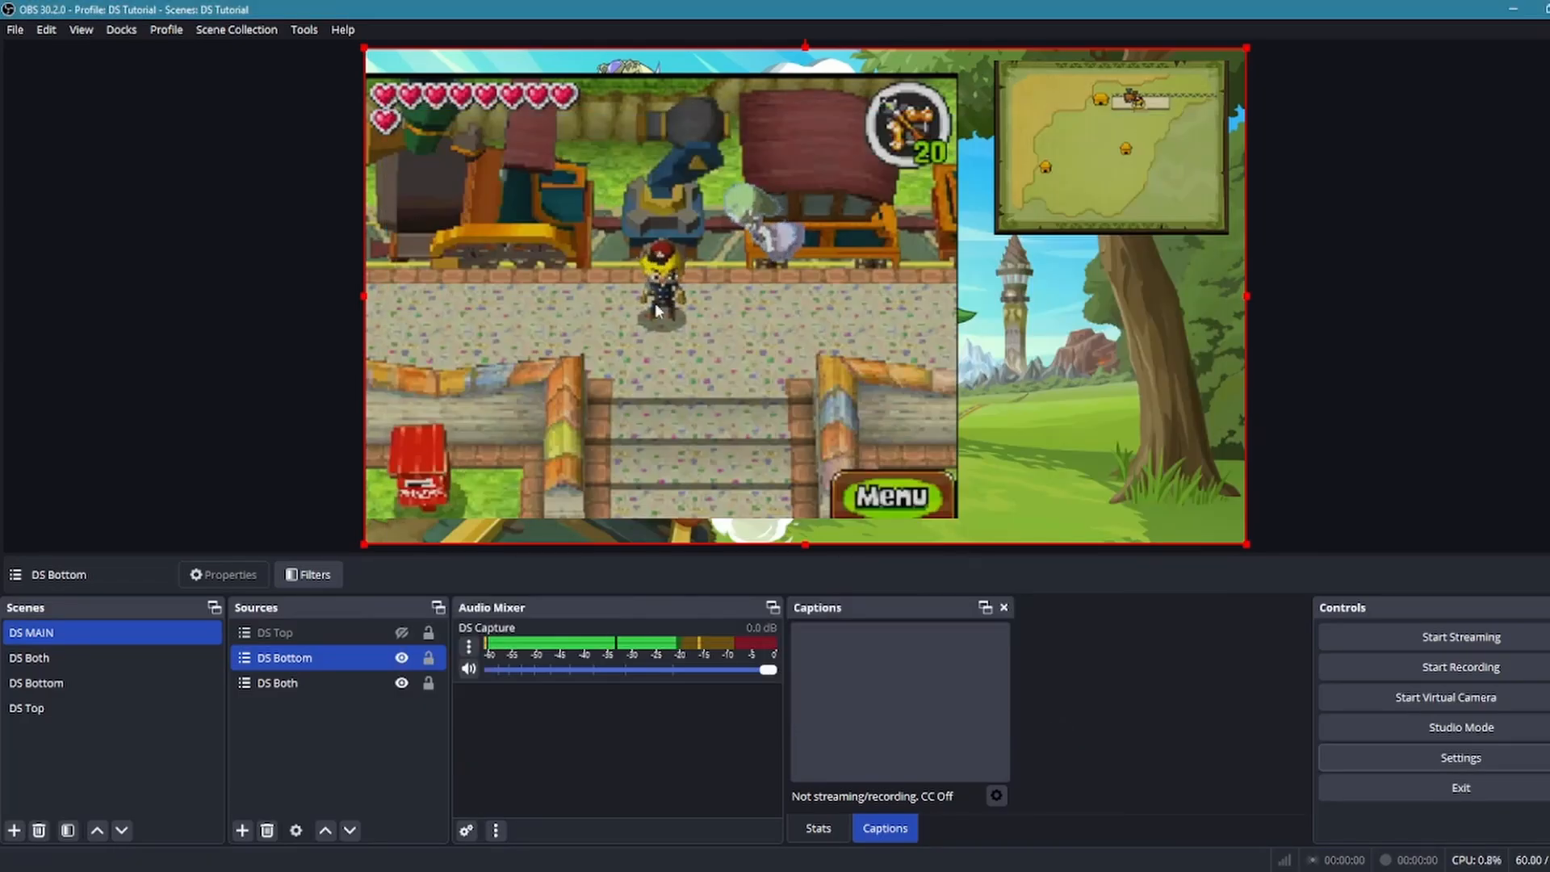
Test the Num 1, Num 2 and Num 3 hotkeys by switching DS MAIN between its three layouts
click(342, 638)
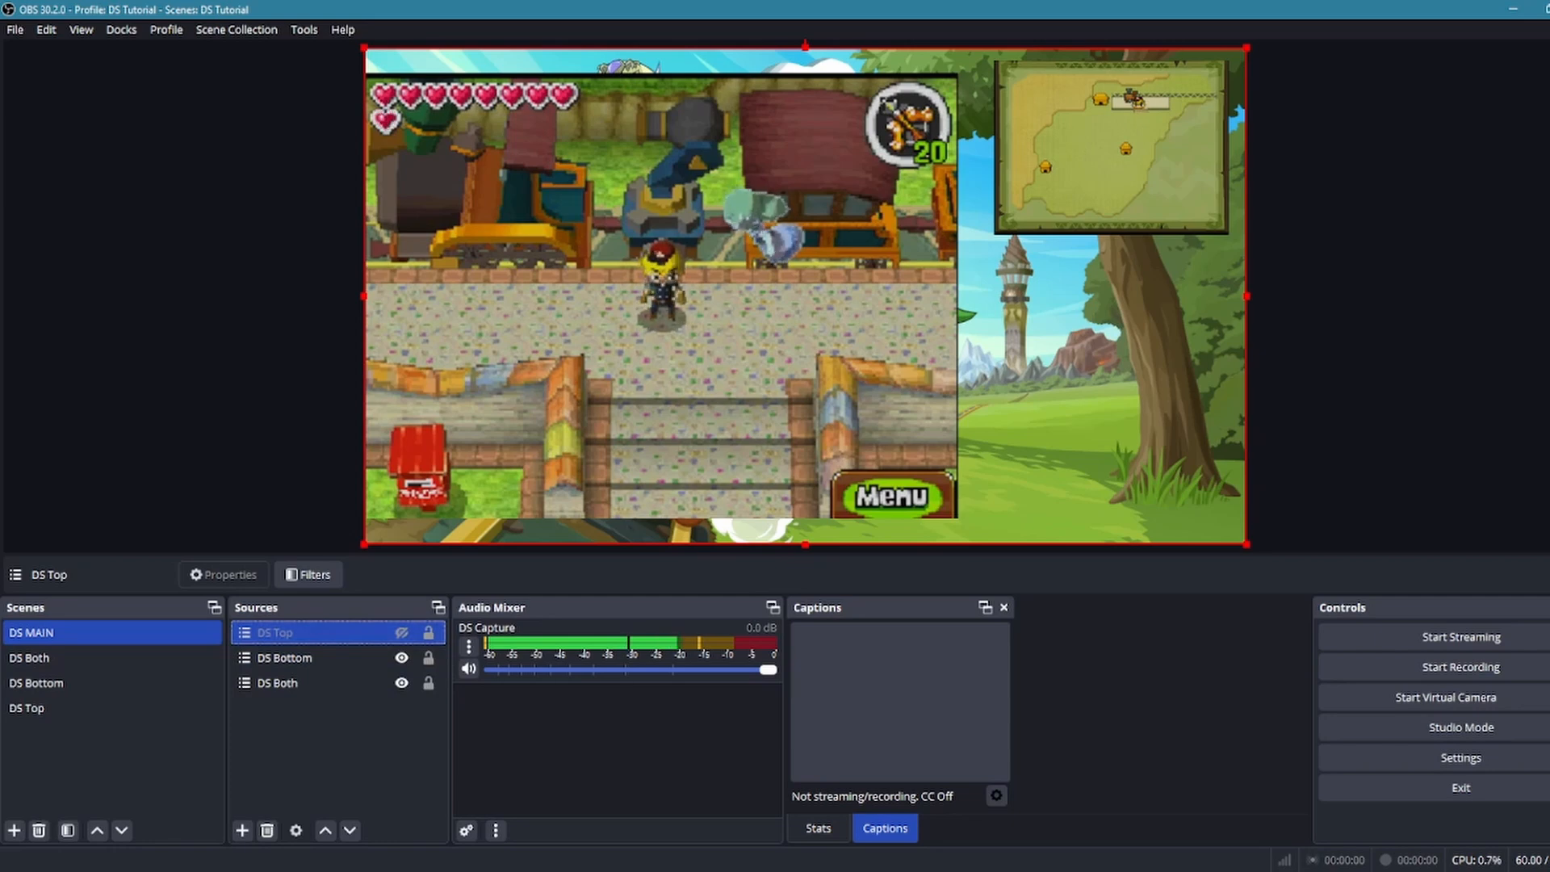
key(KP_3)
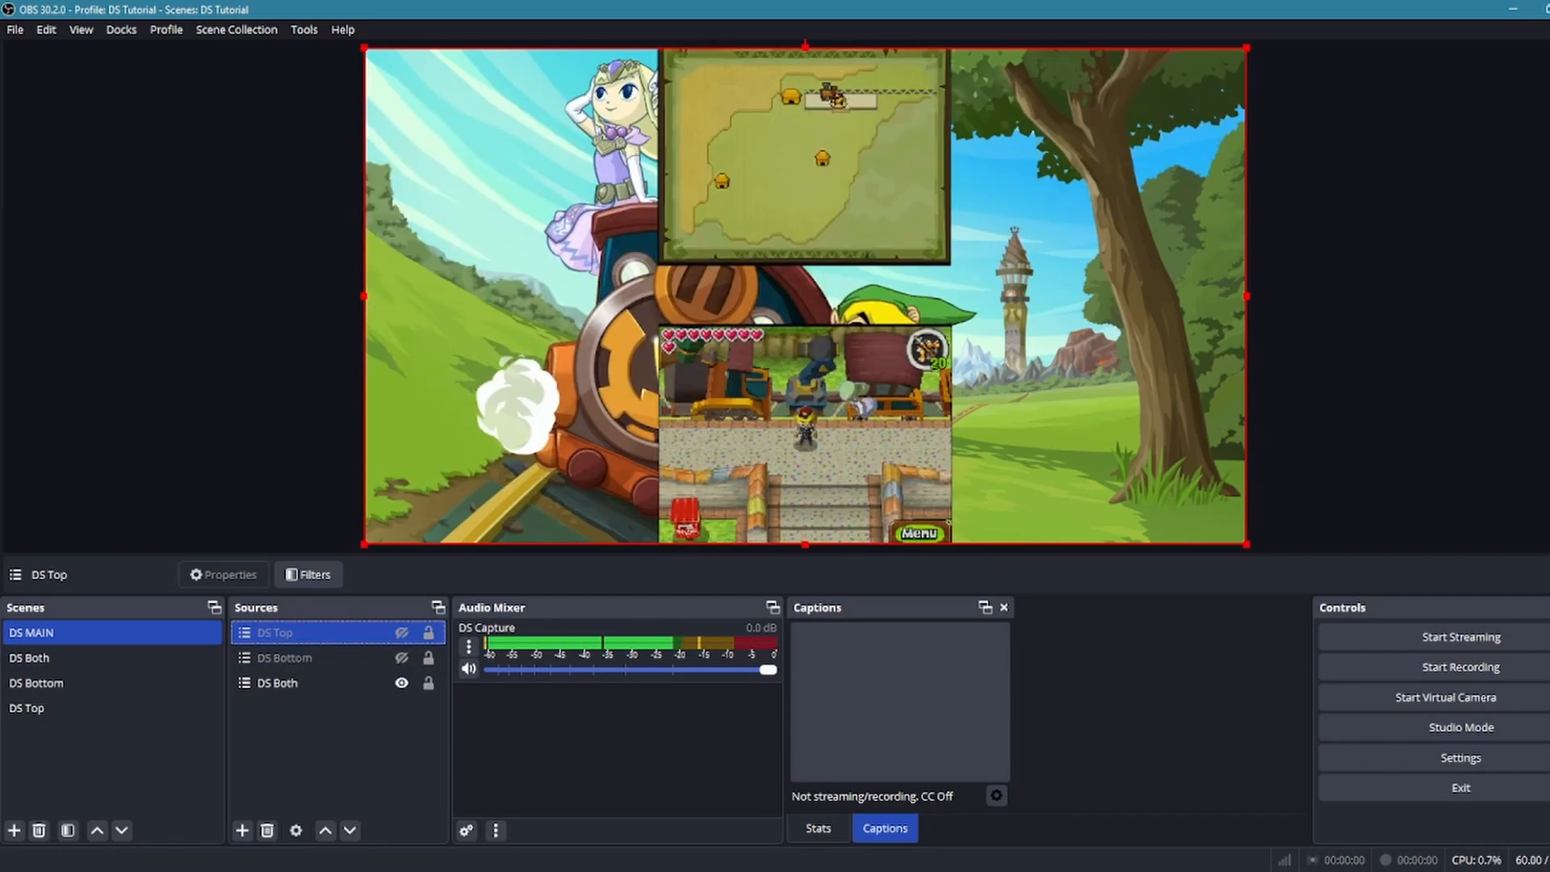
key(KP_2)
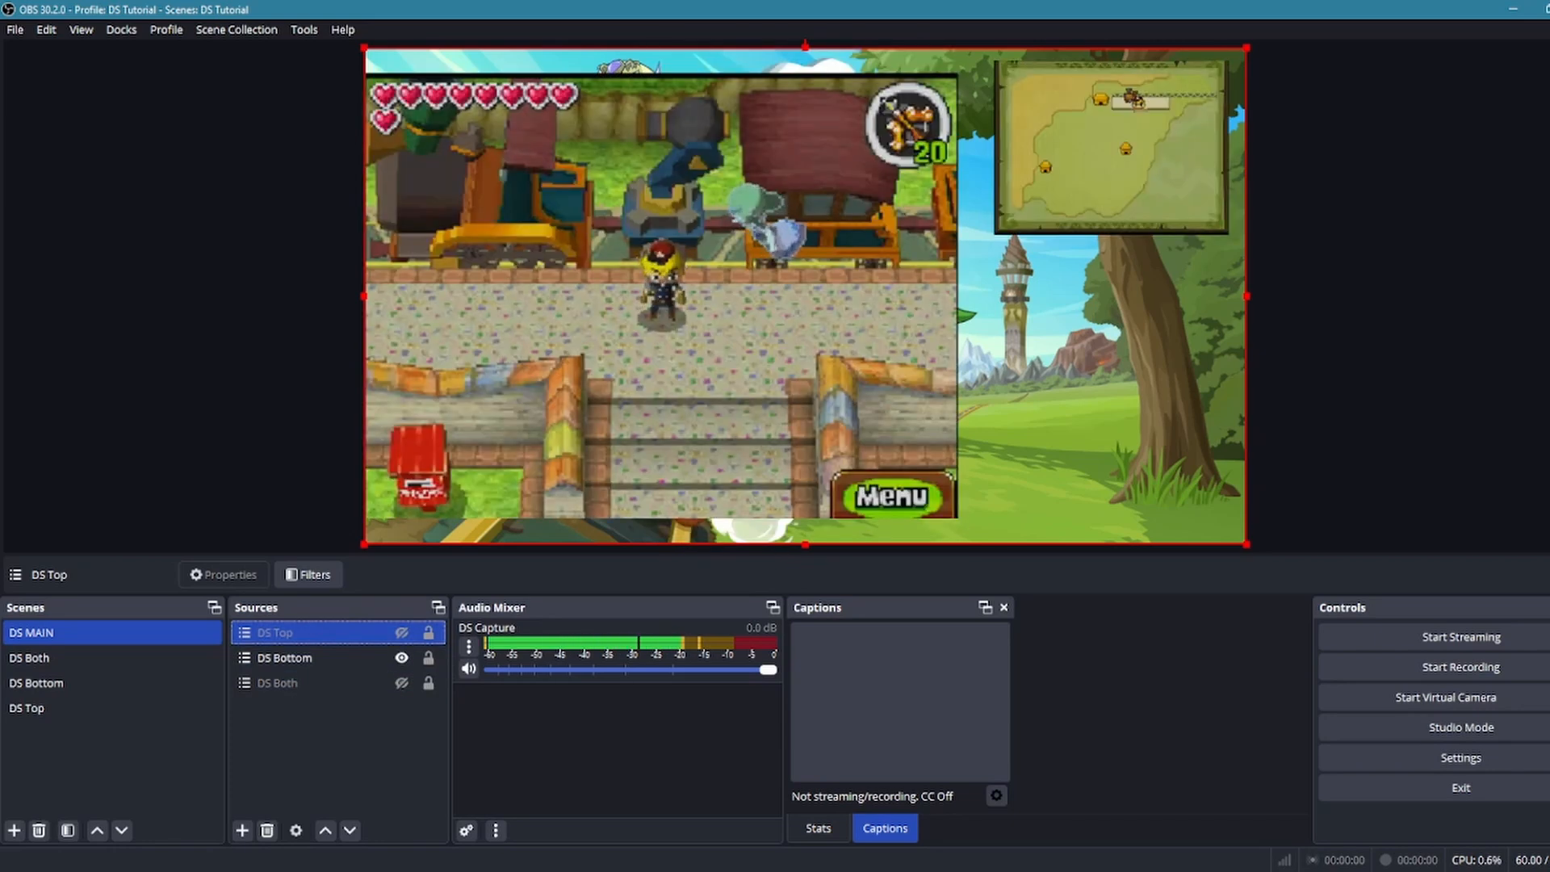
key(KP_1)
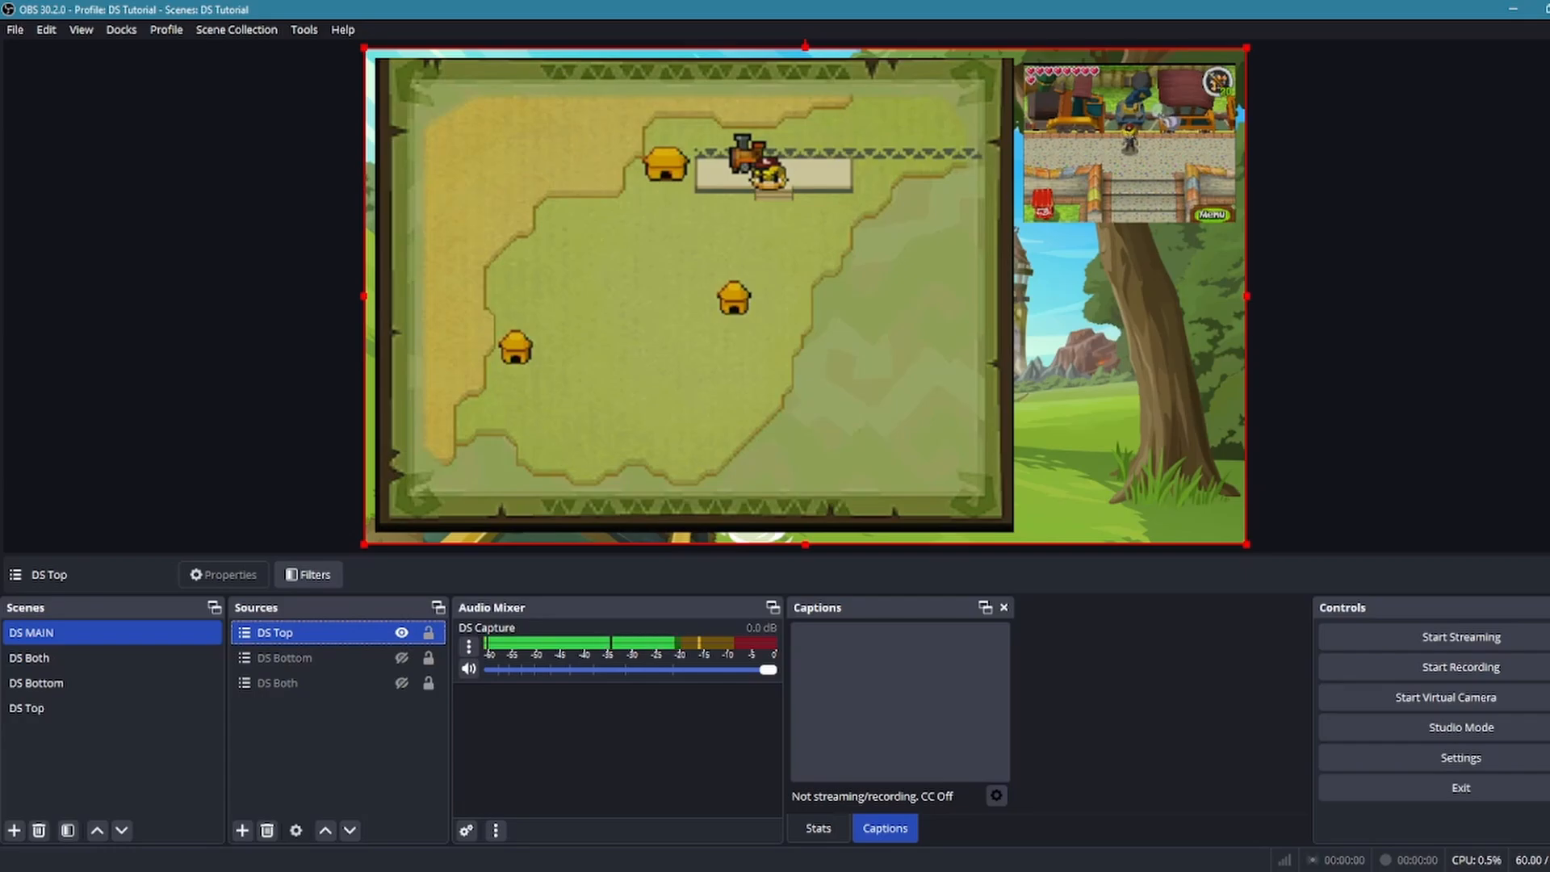
key(KP_3)
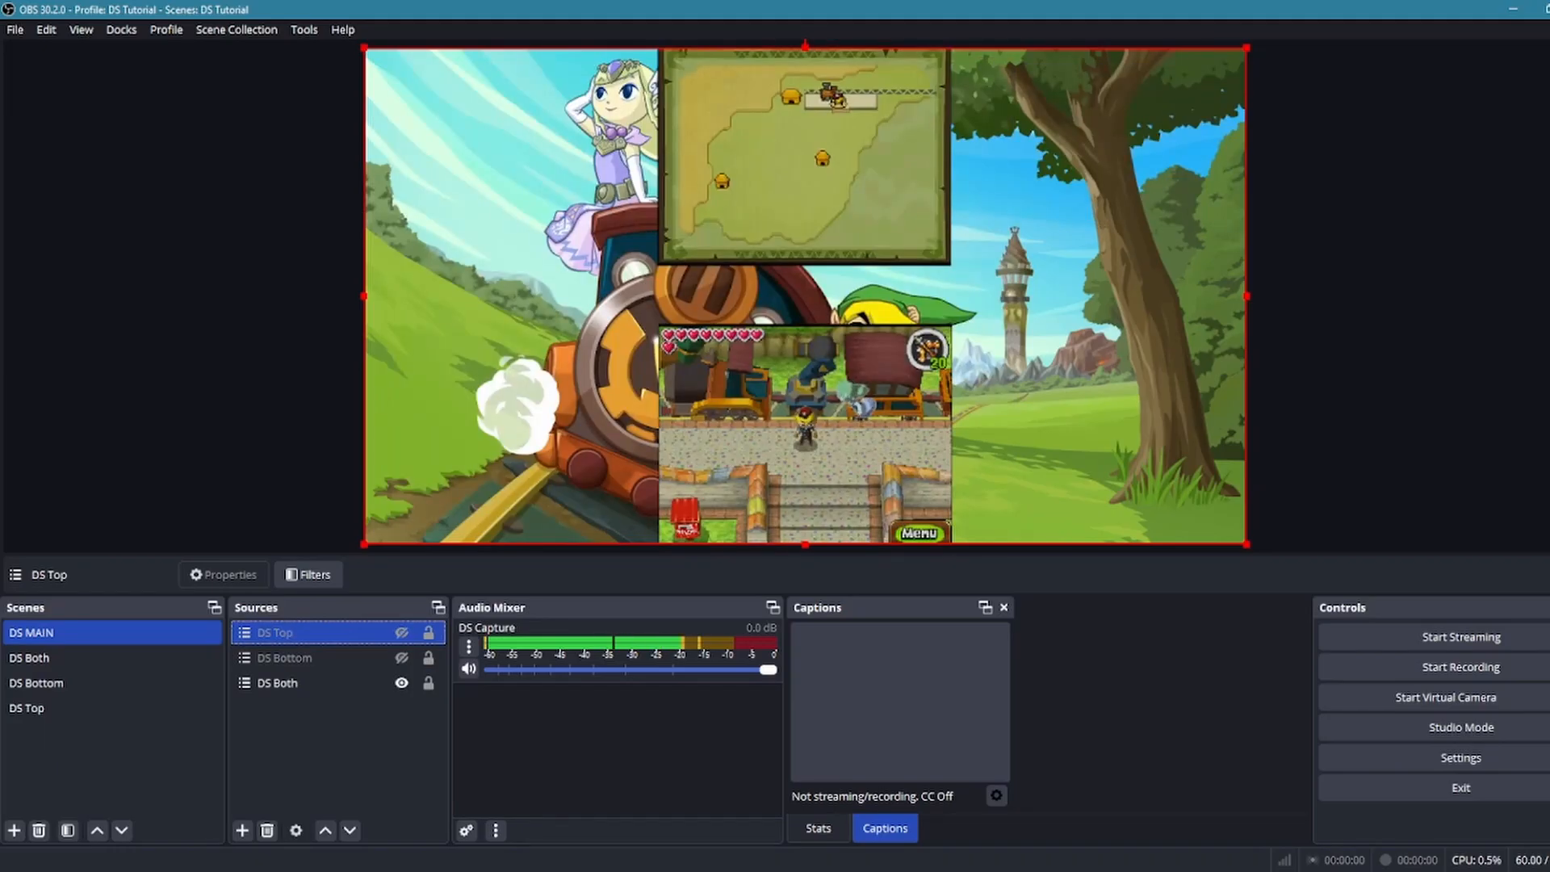
key(KP_2)
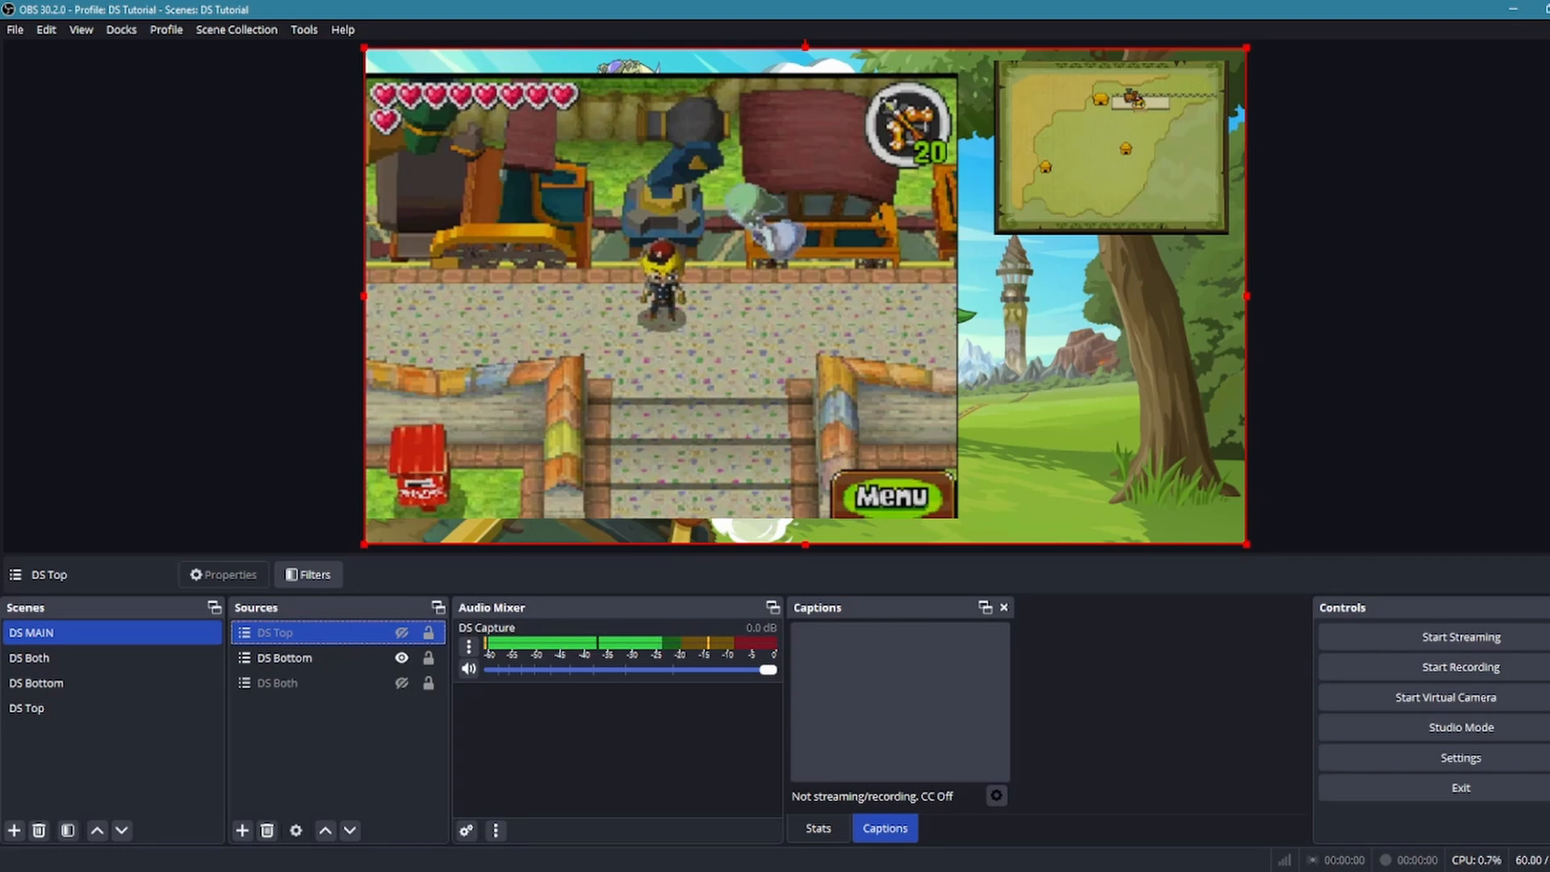
key(KP_1)
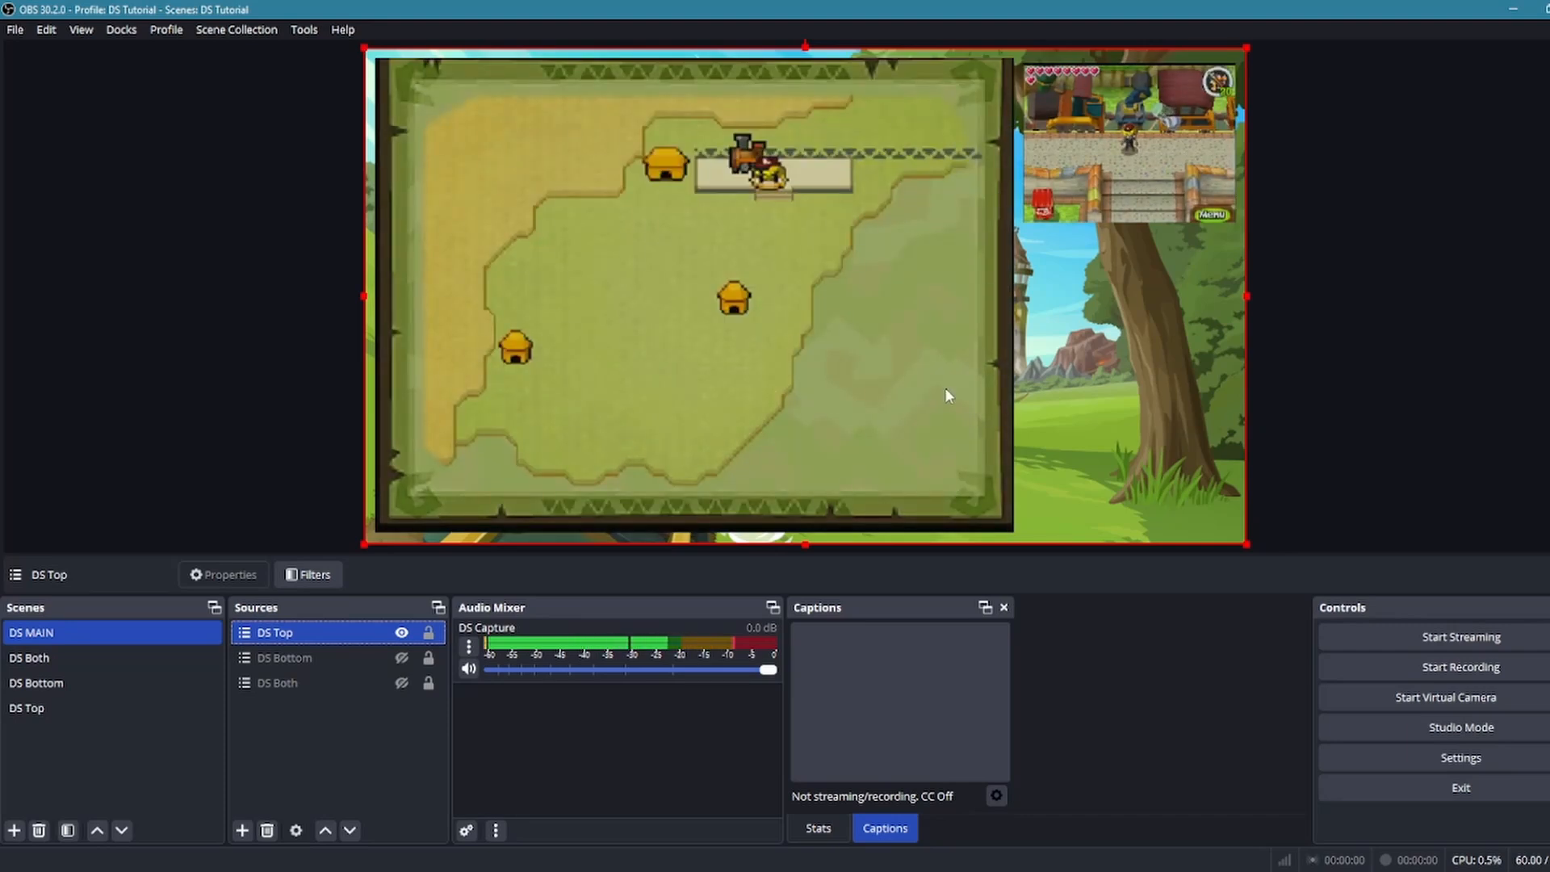
Alternate DS MAIN between the DS Bottom and DS Top layouts during gameplay, ending on DS Both
key(F1)
key(F2)
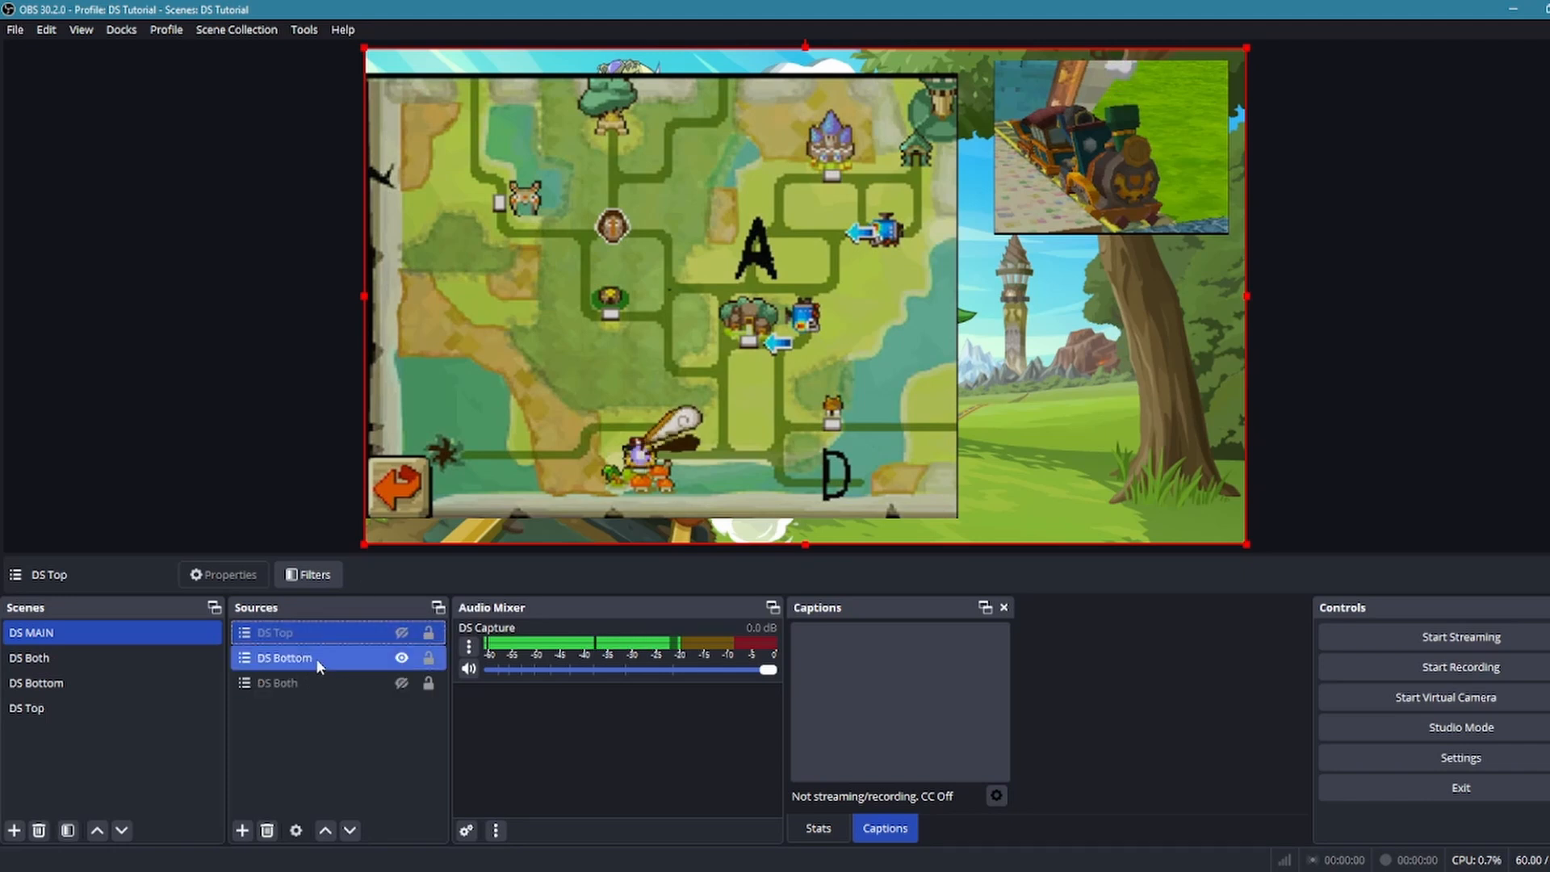
key(1)
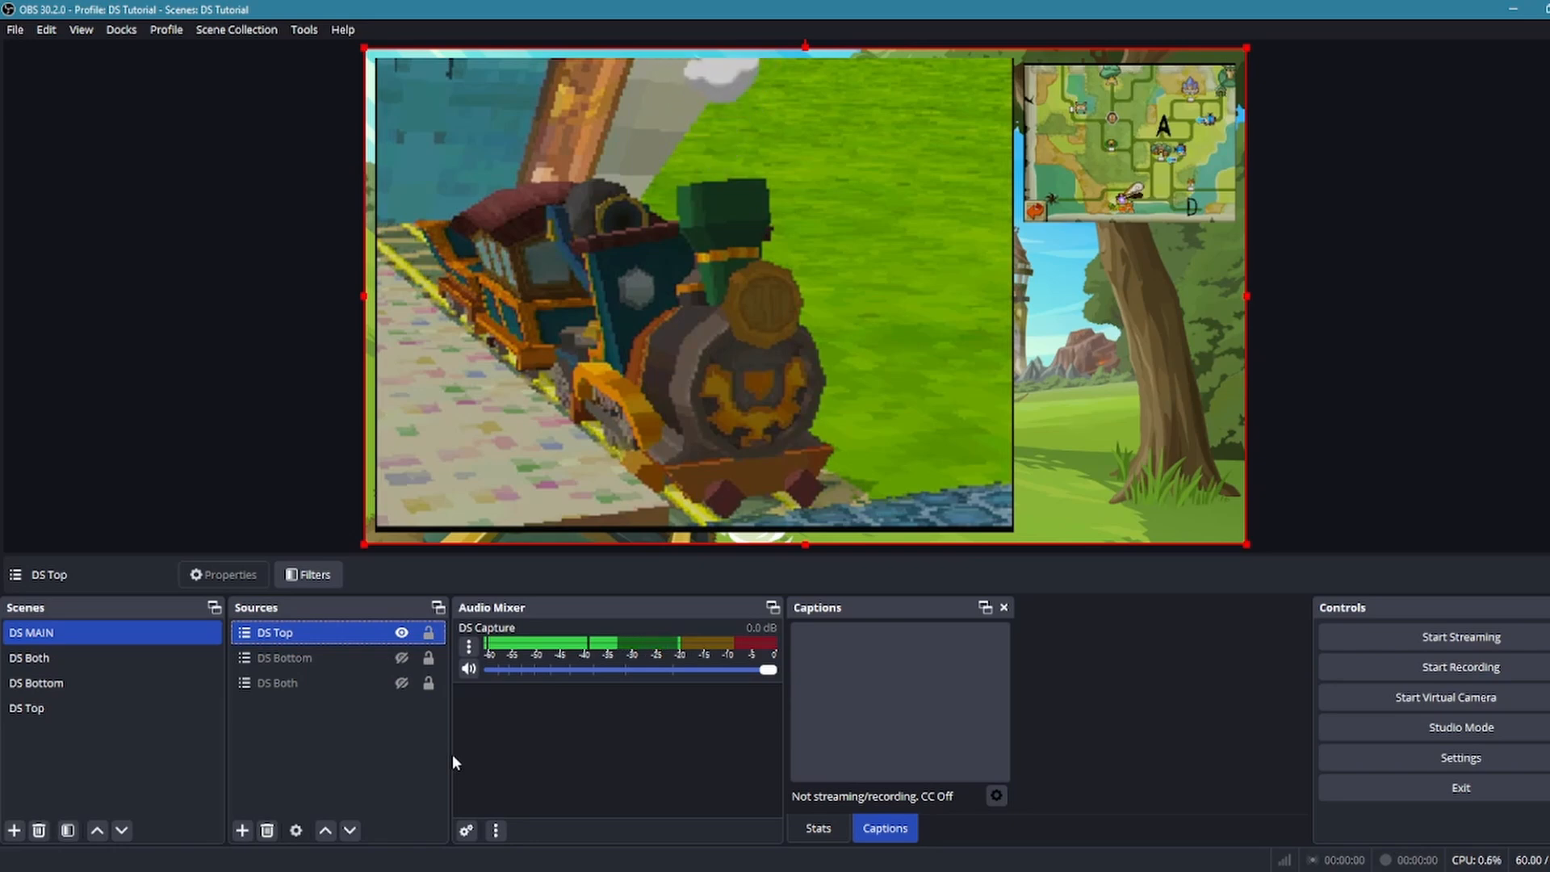
key(2)
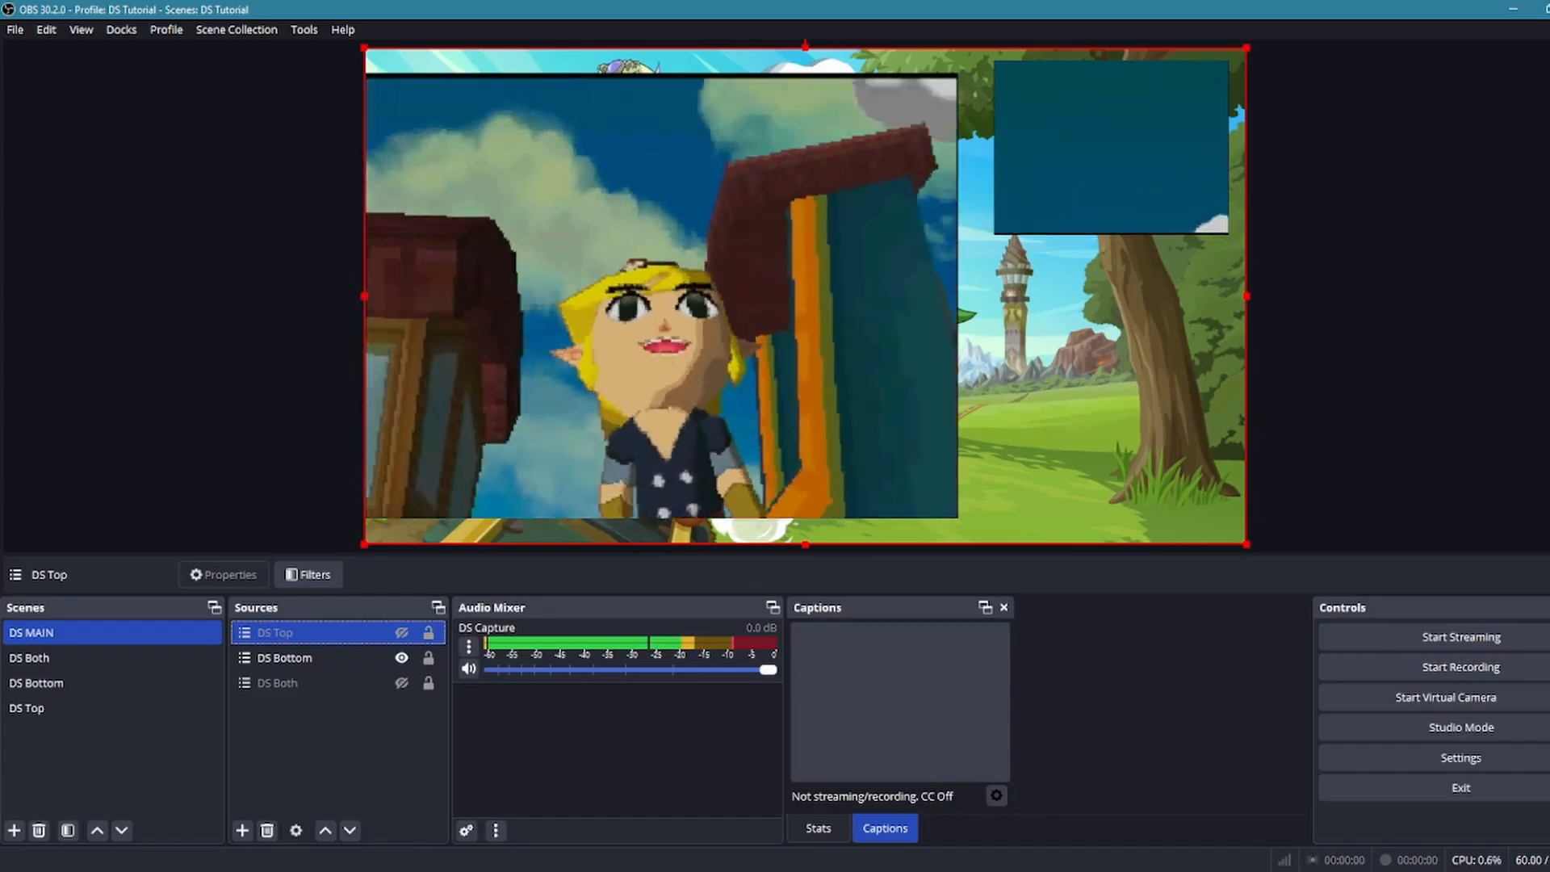
key(1)
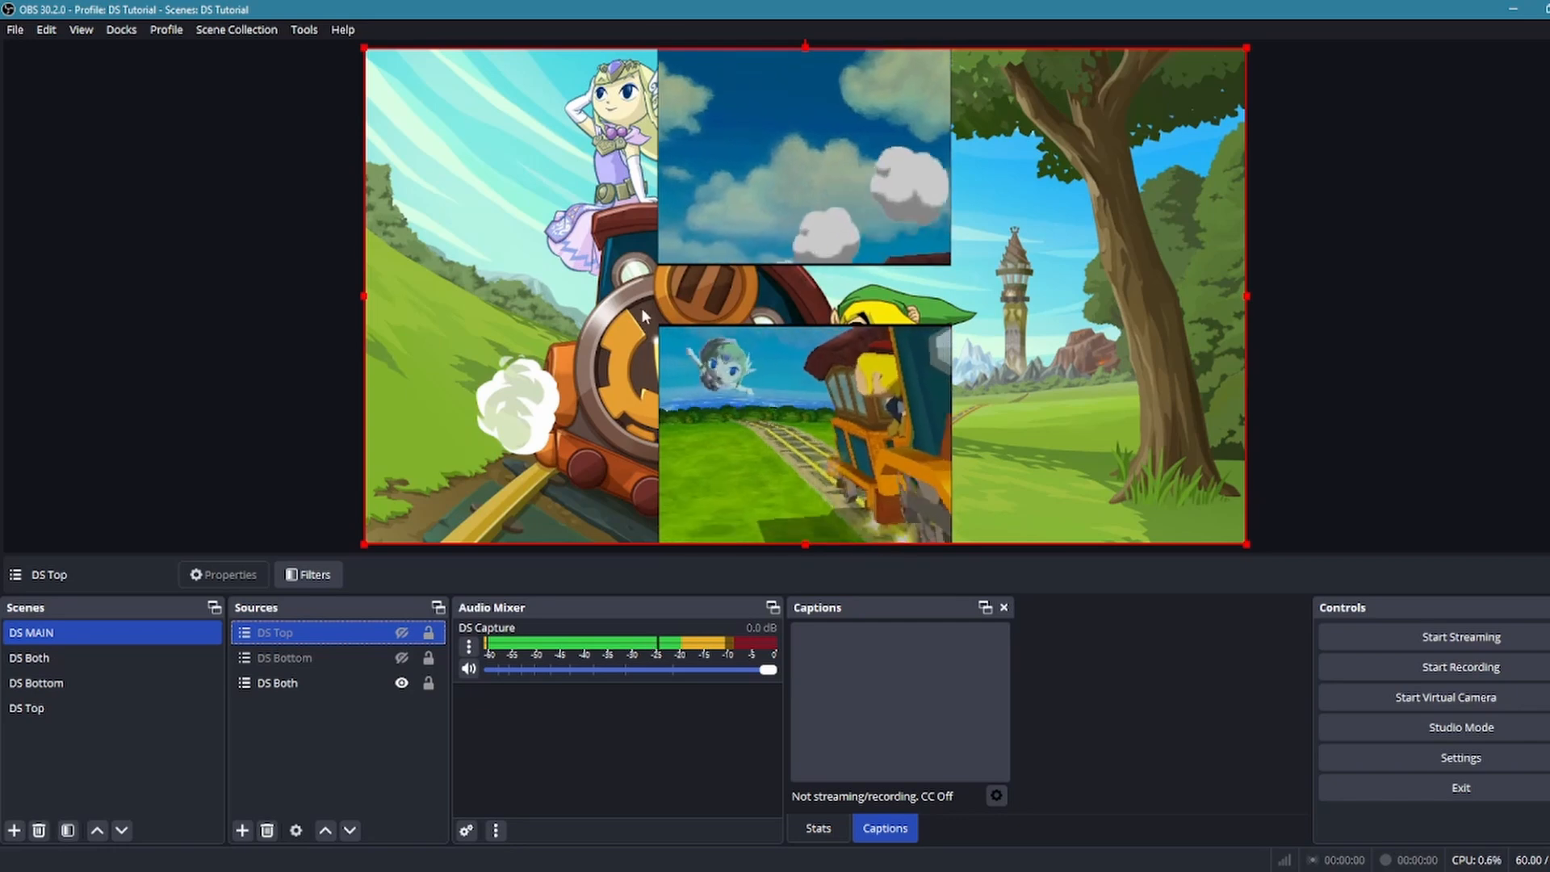
key(Down)
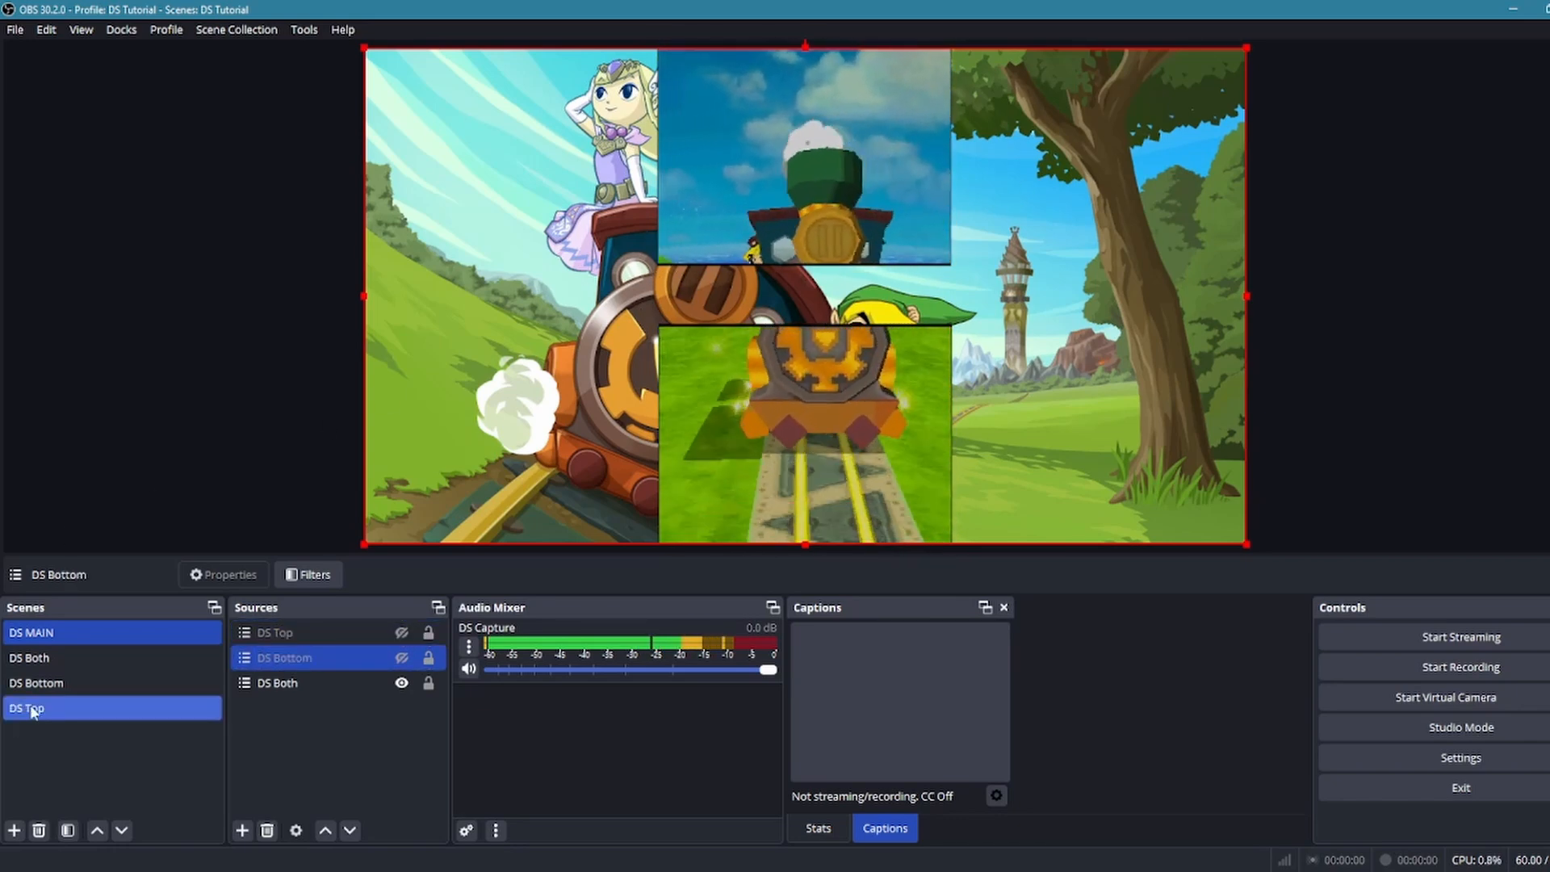
Review the separate DS Both, DS Bottom and DS Top scenes and return to DS MAIN
click(51, 660)
click(71, 682)
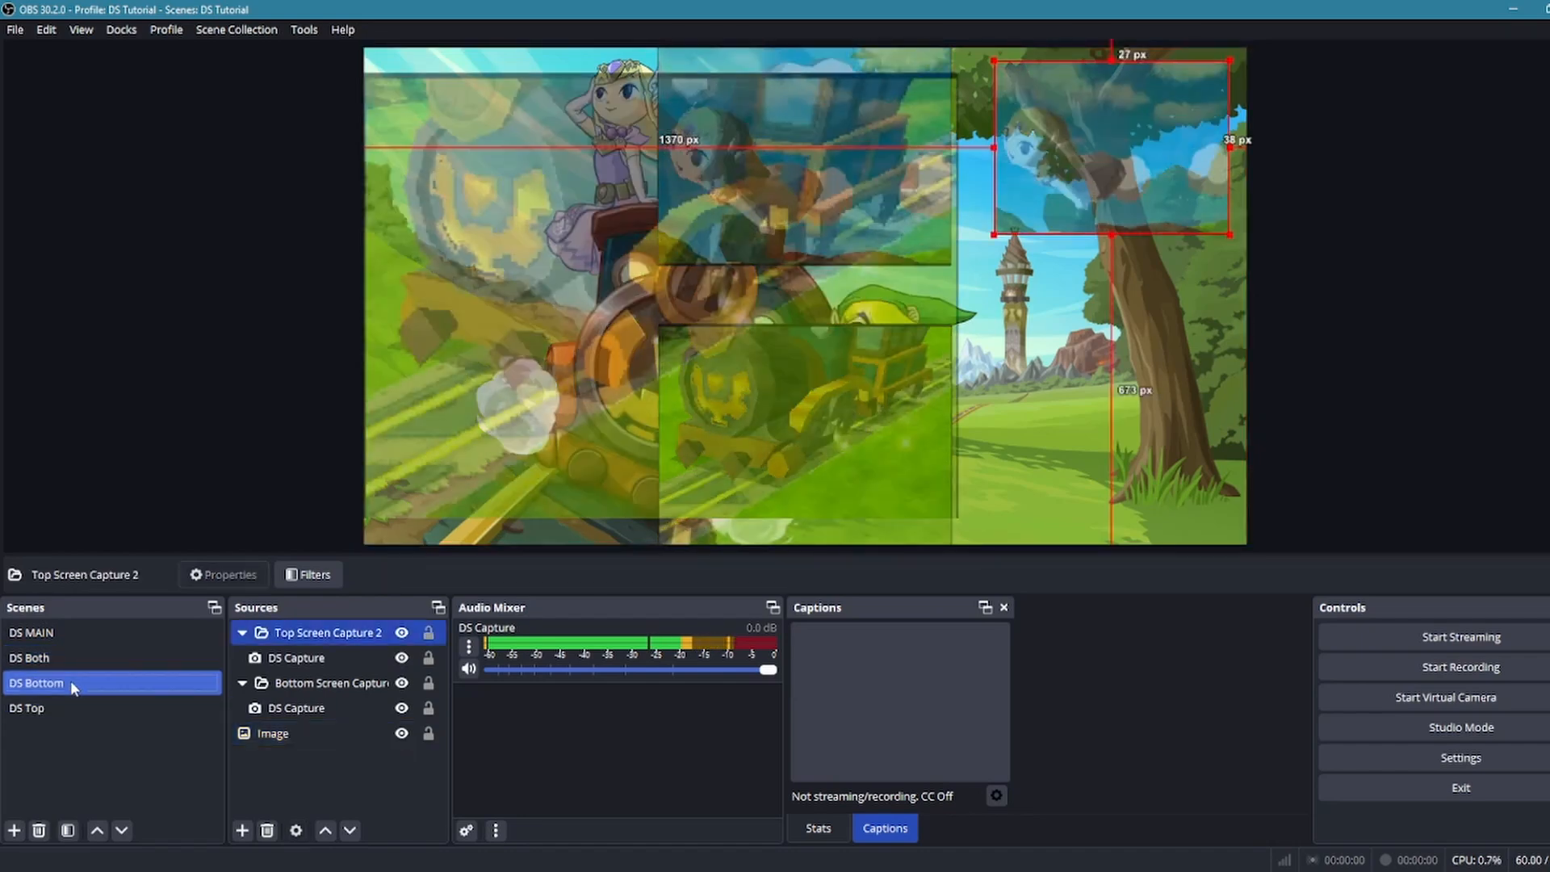
click(79, 708)
click(71, 631)
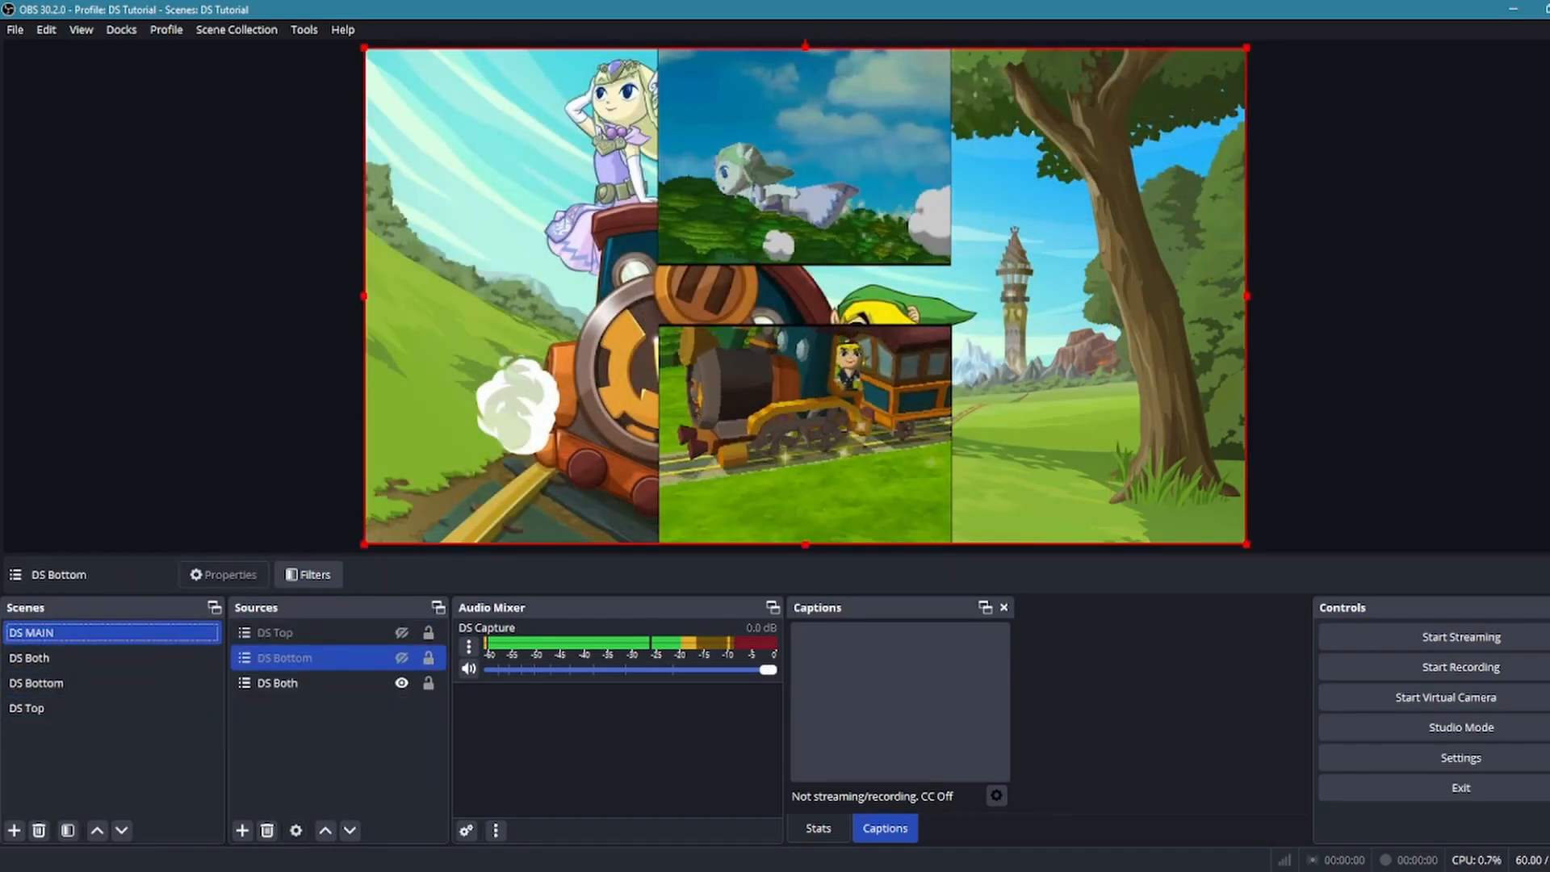
key(alt)
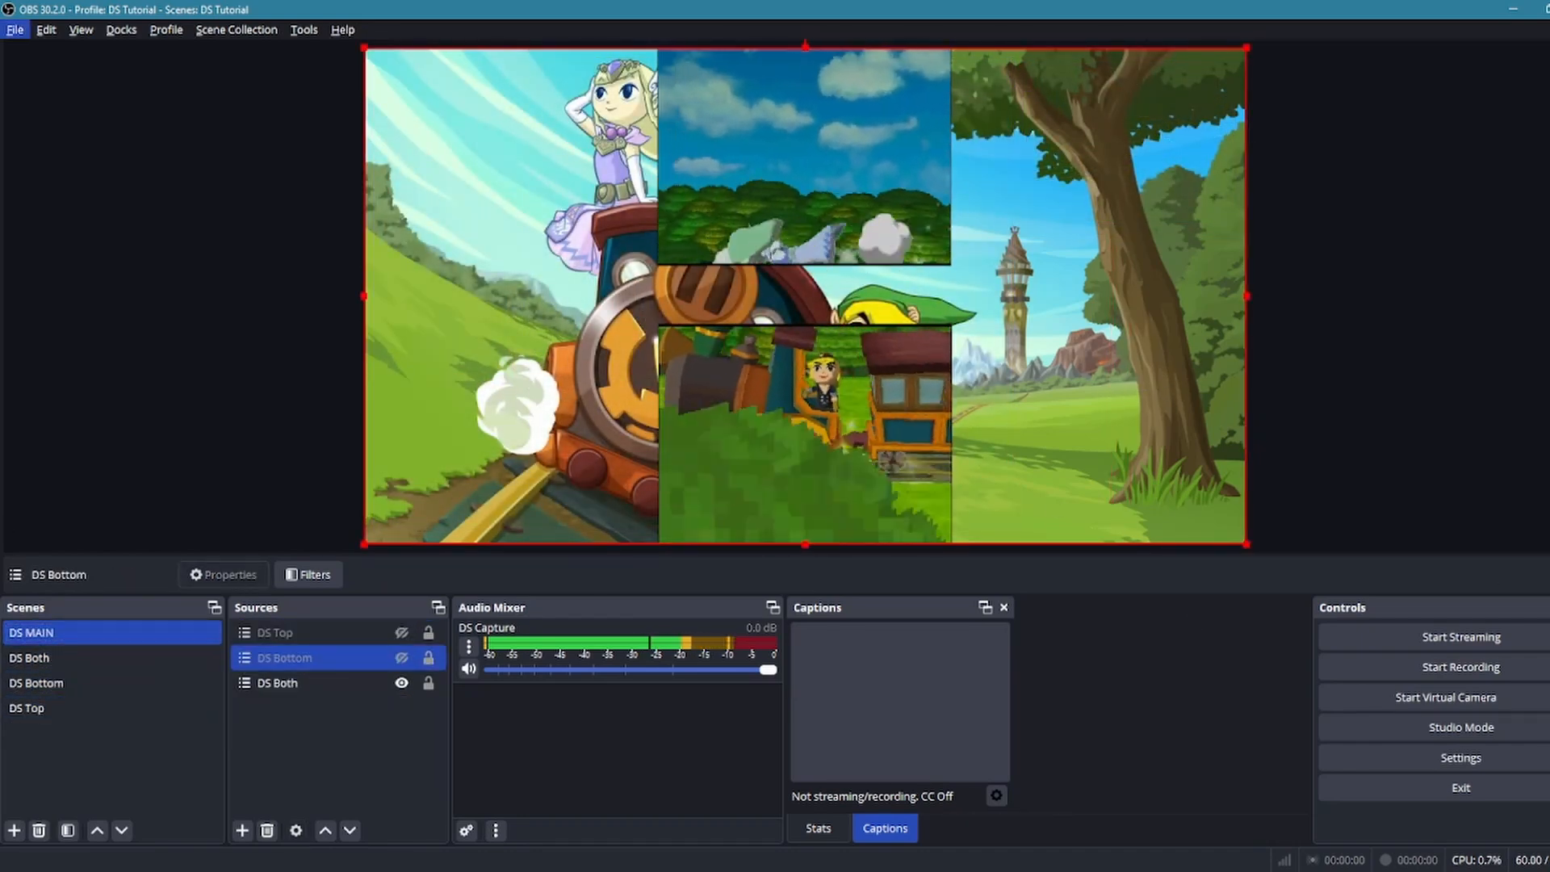